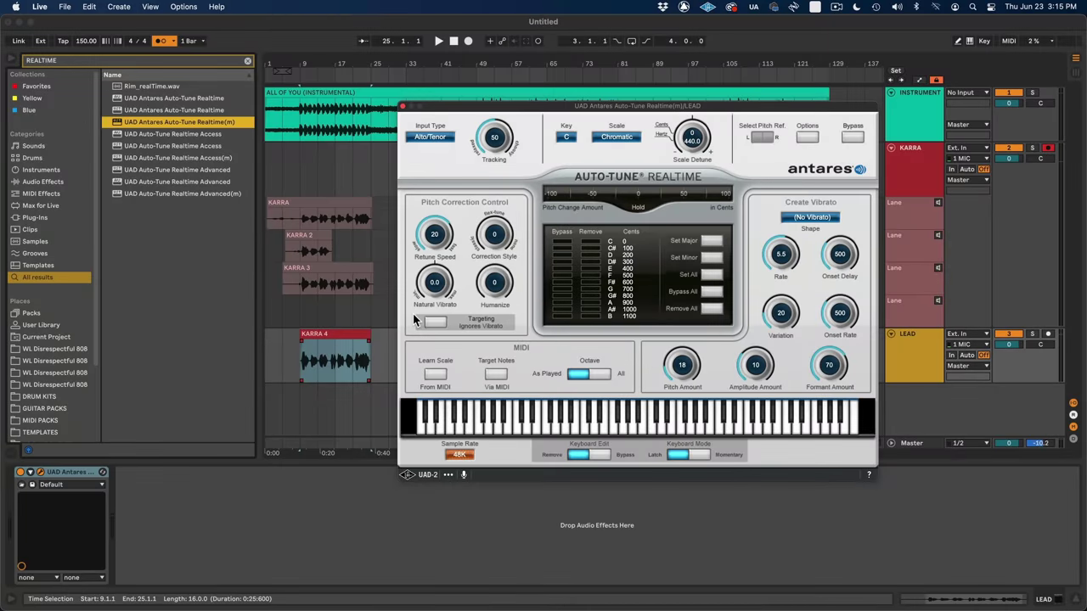
- Set Auto-Tune Realtime on the LEAD track to the key of E with minor-scale notes and a Retune Speed of 30
click(565, 137)
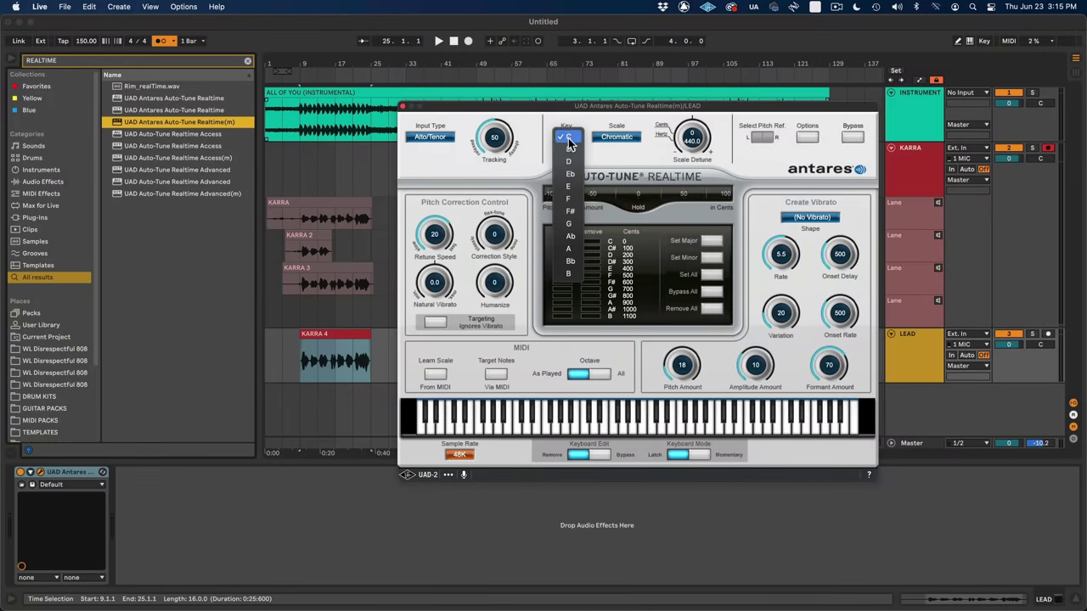
click(568, 184)
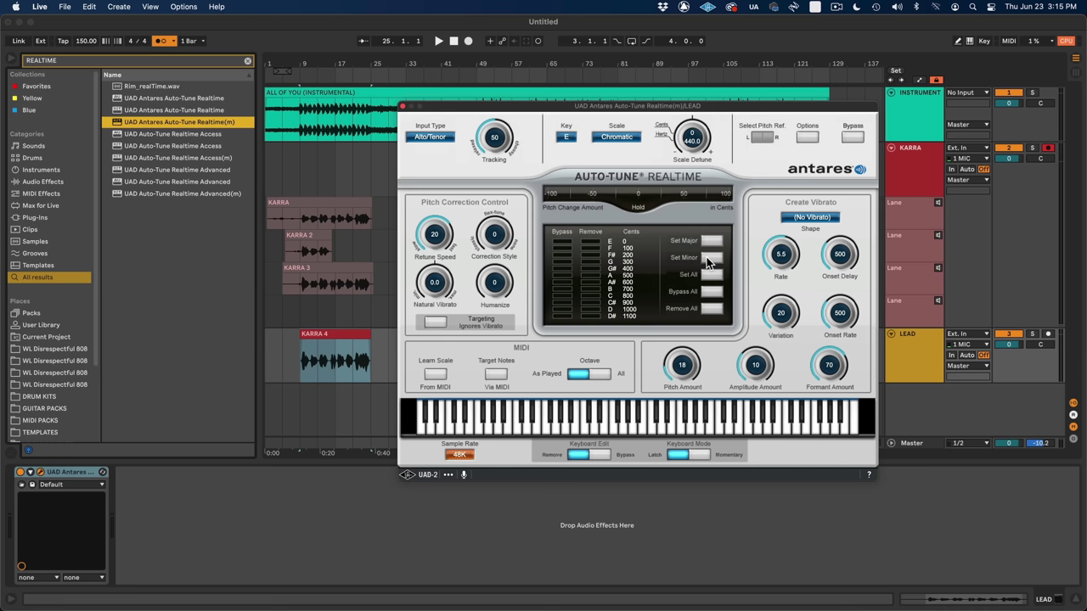
click(709, 258)
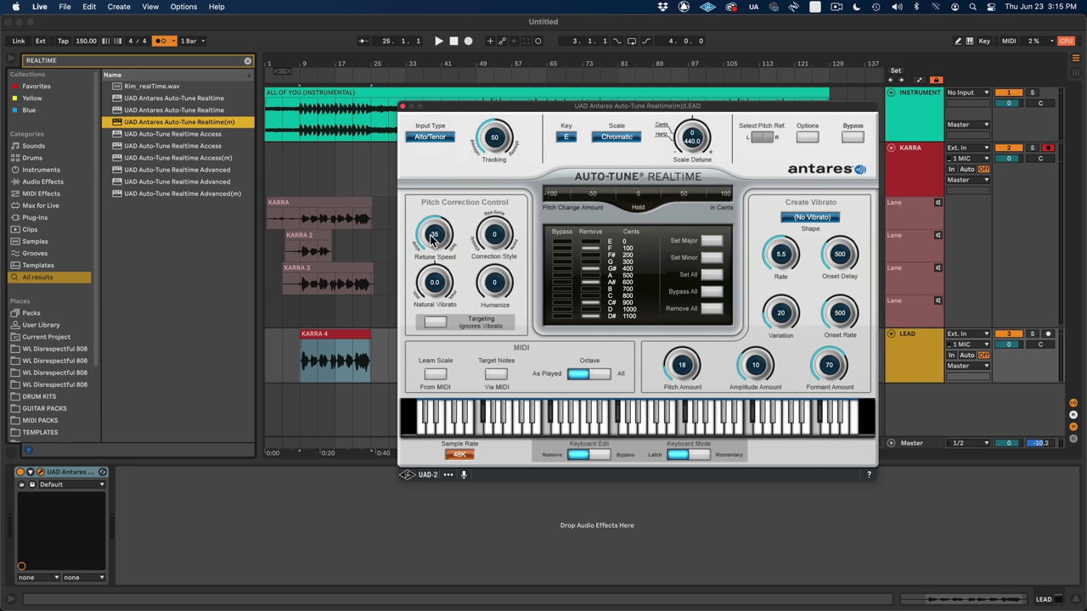
drag(430, 241, 431, 244)
- Play the LEAD vocal from bar 9 to audition the tuning, and close the Auto-Tune window
click(301, 348)
key(space)
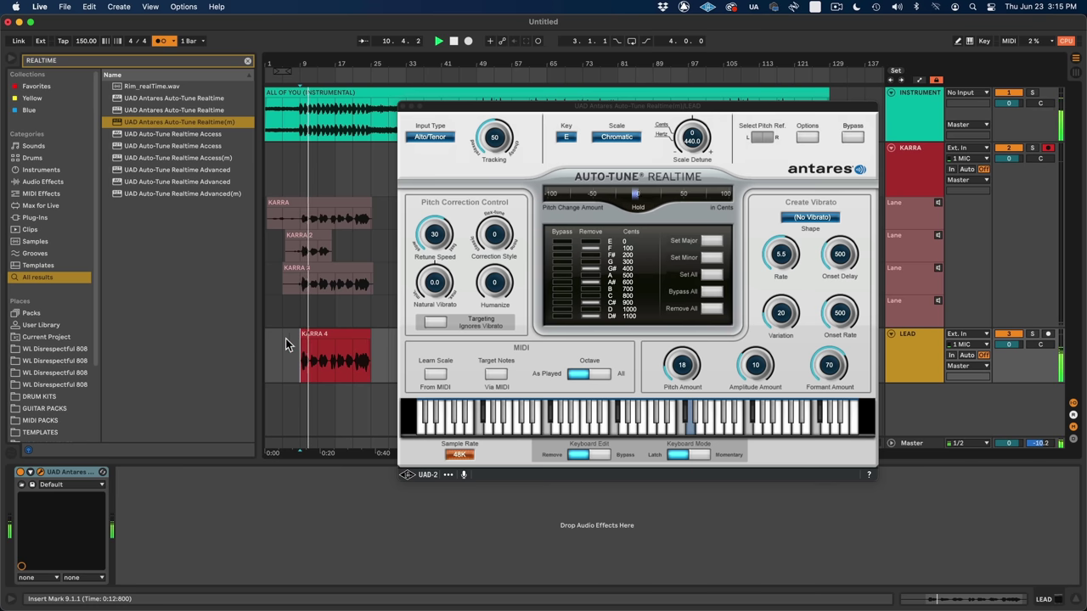
click(404, 106)
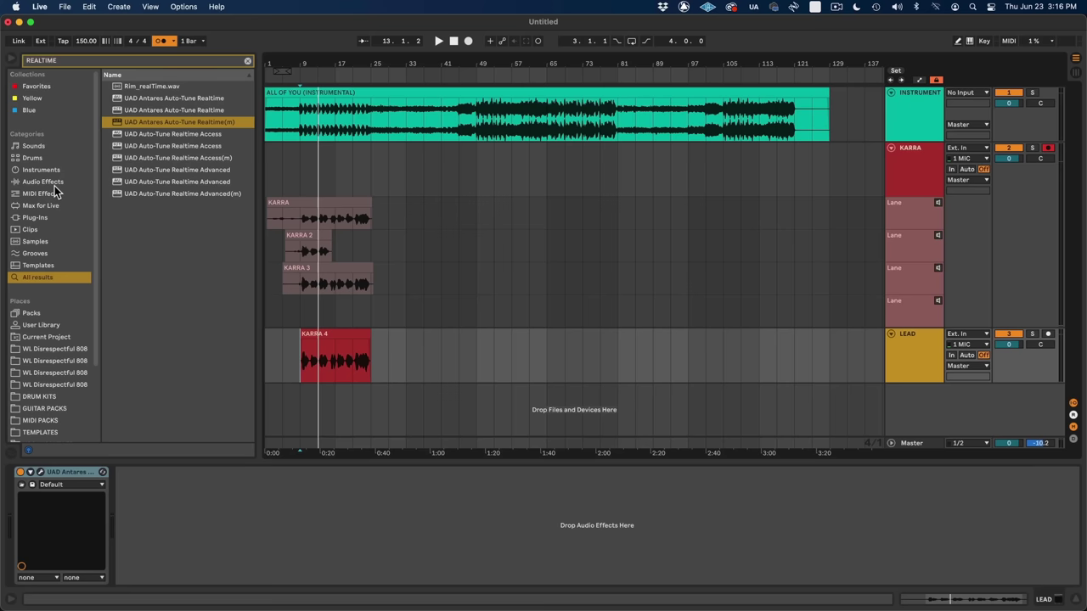
- Add a Compressor audio effect after Auto-Tune on the LEAD track
click(59, 184)
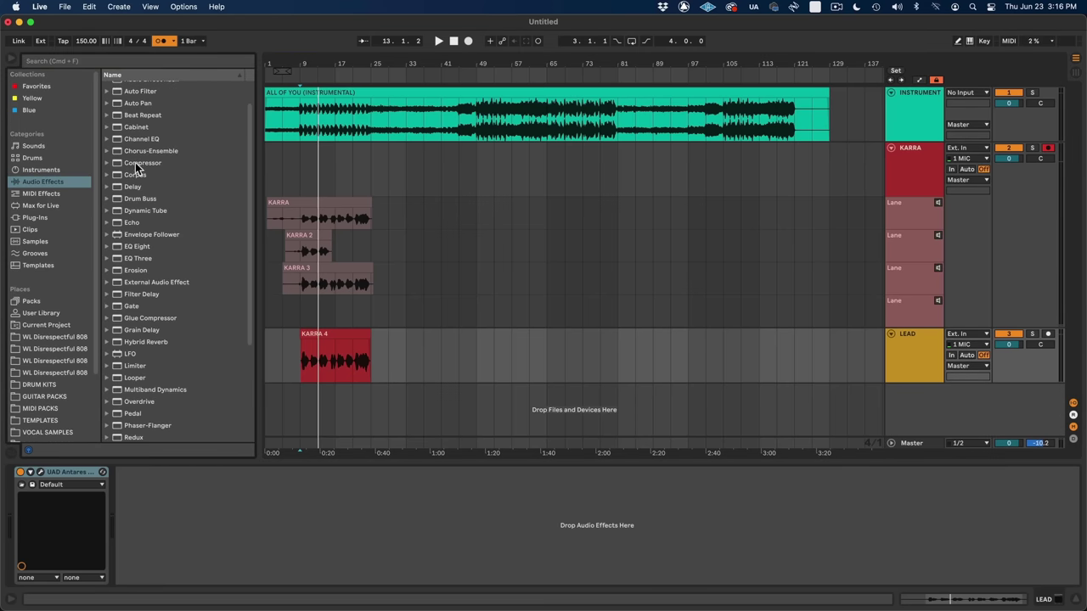
click(145, 163)
drag(147, 242, 161, 535)
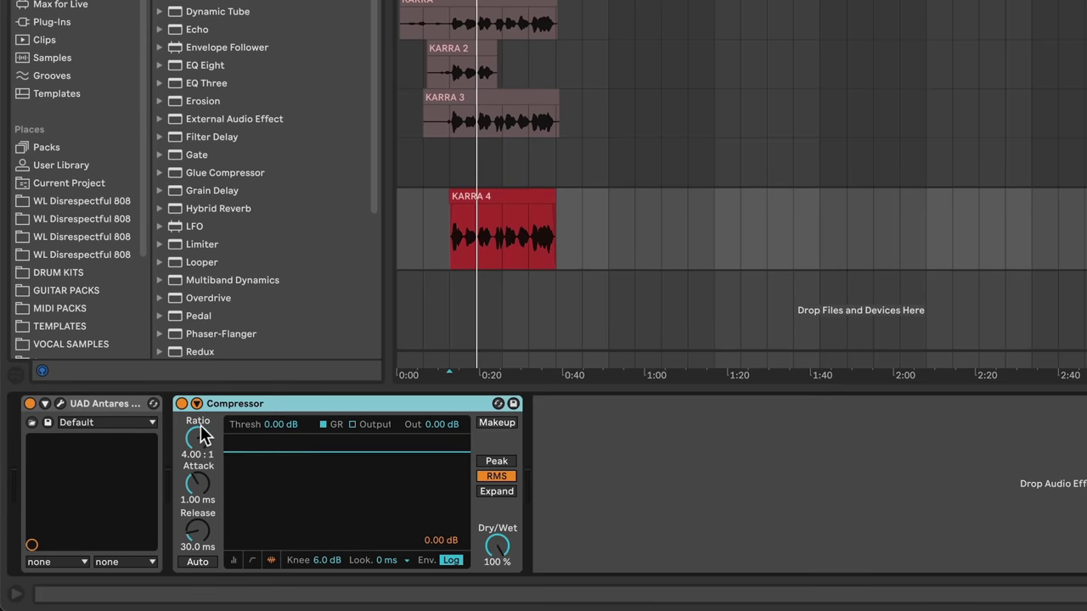
- Set the Compressor's threshold to -31.0 dB and output gain to 4.29 dB in the level meter view while playing the vocal
drag(238, 452, 216, 502)
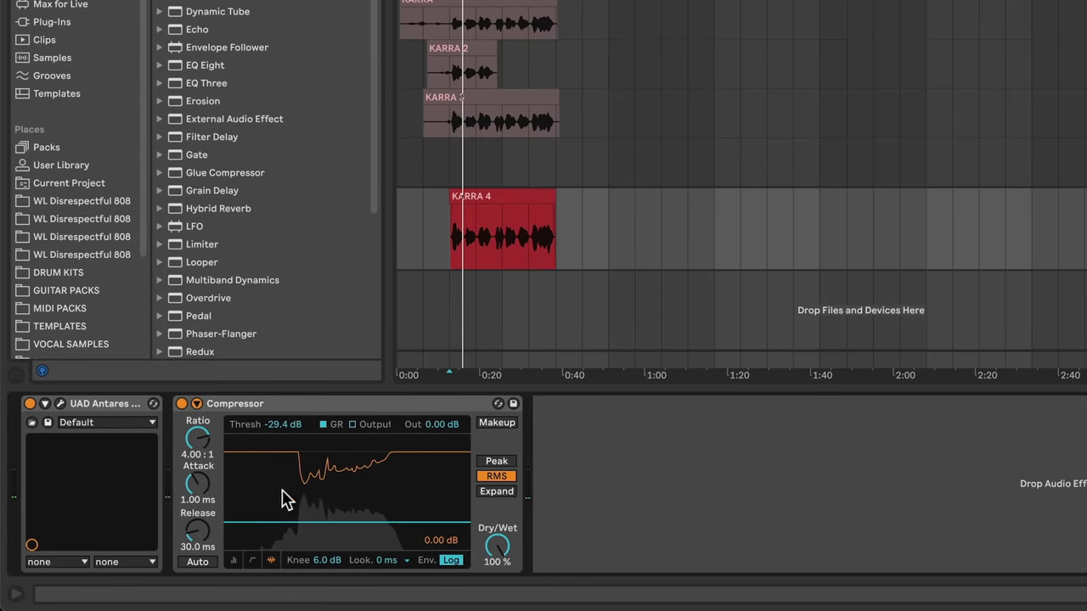
click(234, 561)
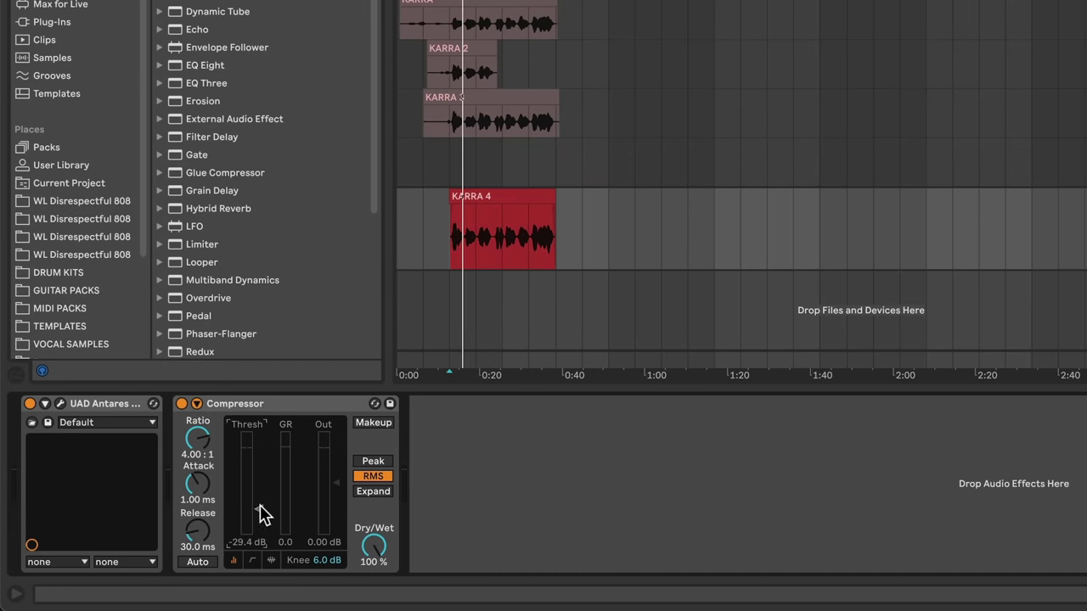
key(space)
drag(261, 507, 261, 510)
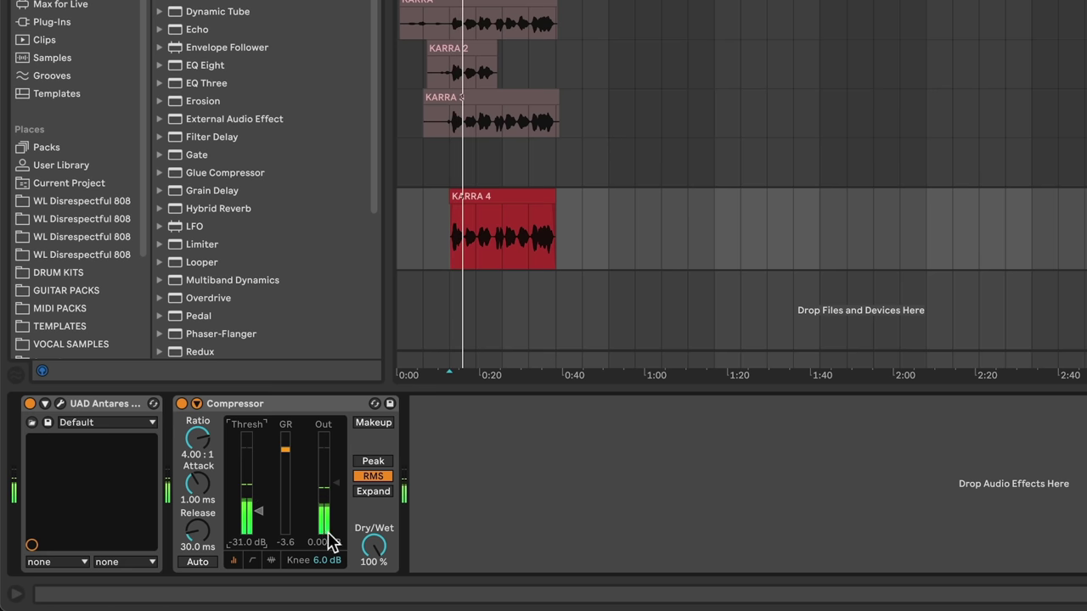
drag(335, 483, 336, 477)
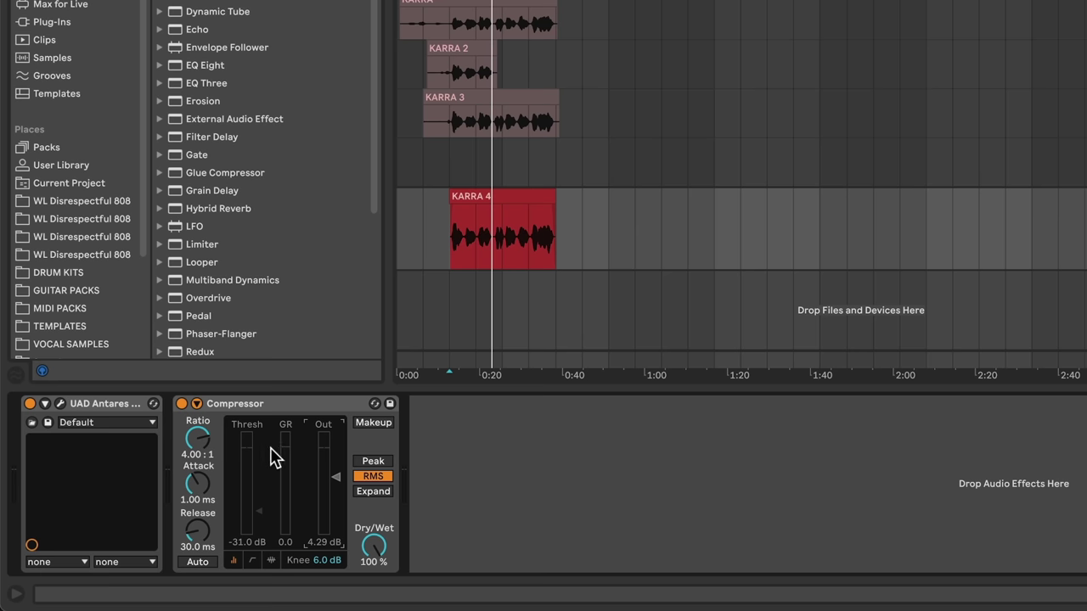
- Add a Reverb after the Compressor on the LEAD track and set its Dry/Wet to 100%
scroll(319, 323, down, 3)
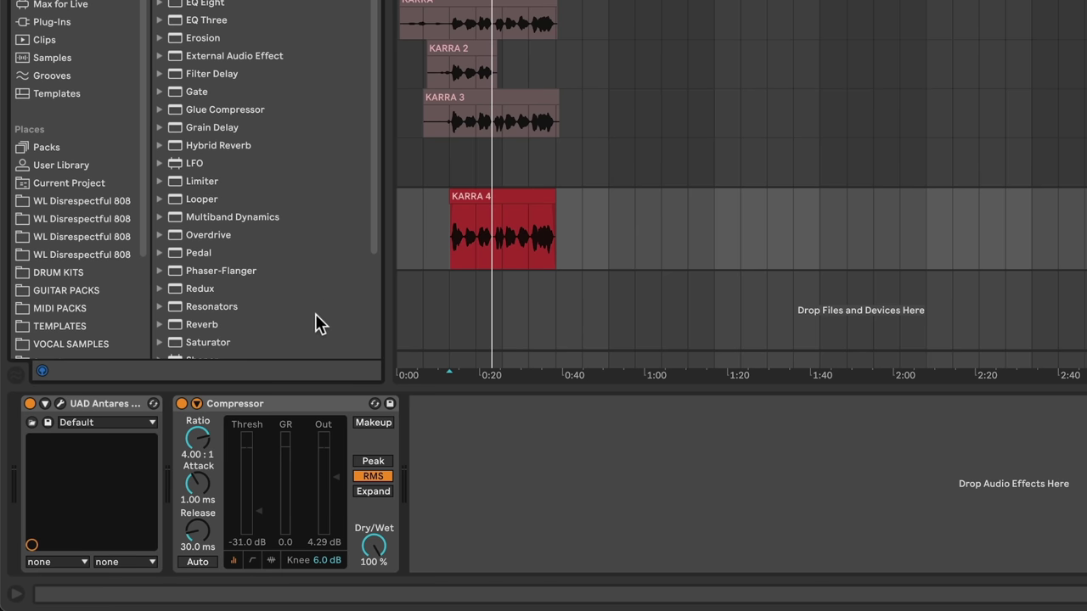
drag(260, 326, 541, 466)
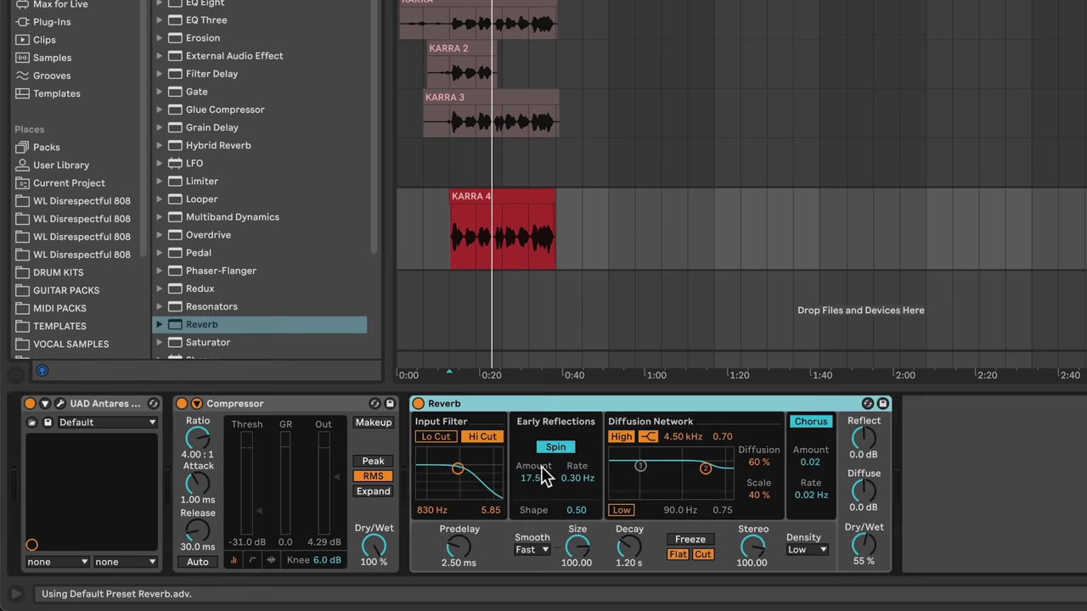
right_click(864, 546)
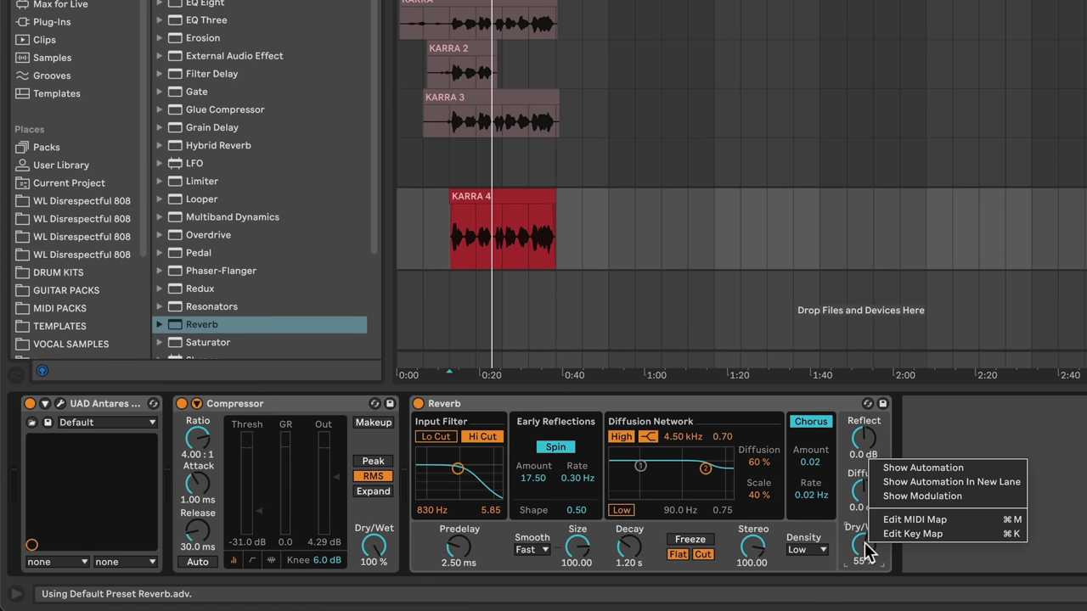
drag(865, 546, 864, 528)
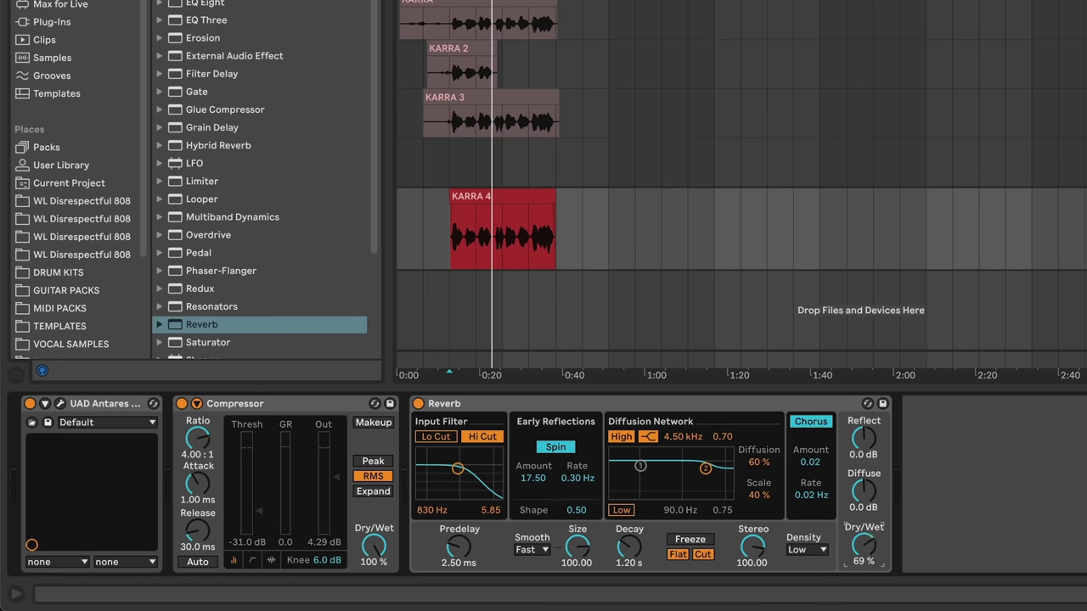
- Group the Reverb into an Audio Effect Rack, show its chain list, and create a second, empty chain
click(729, 403)
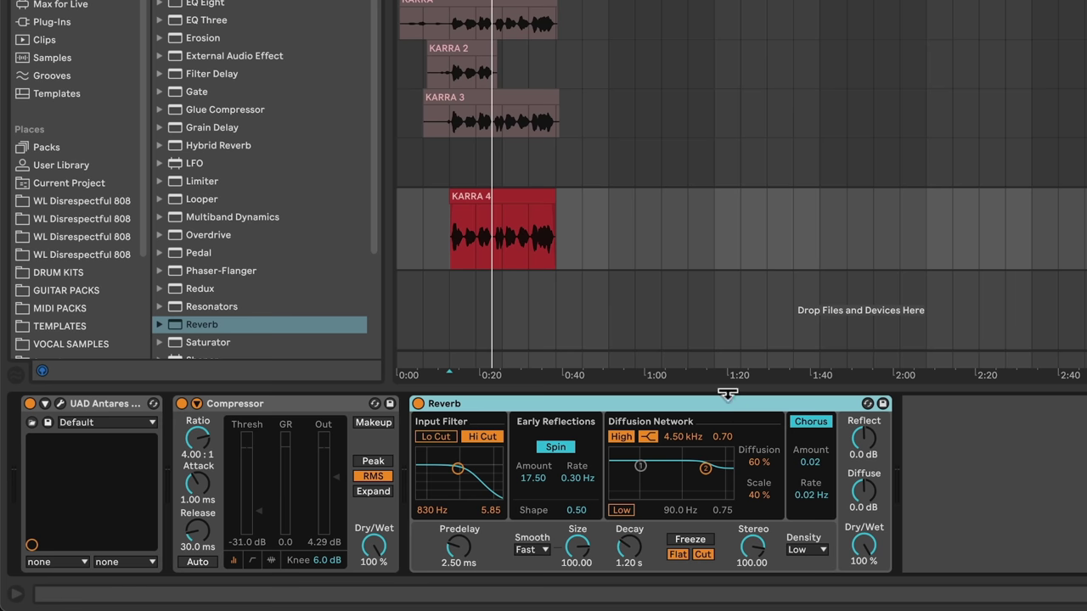
key(ctrl+g)
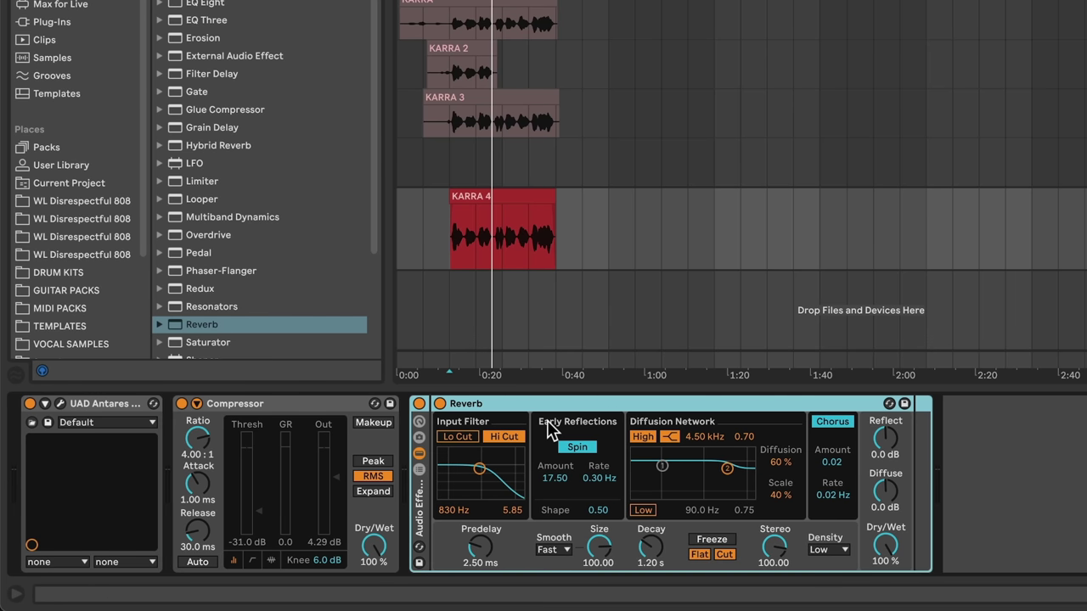
click(419, 472)
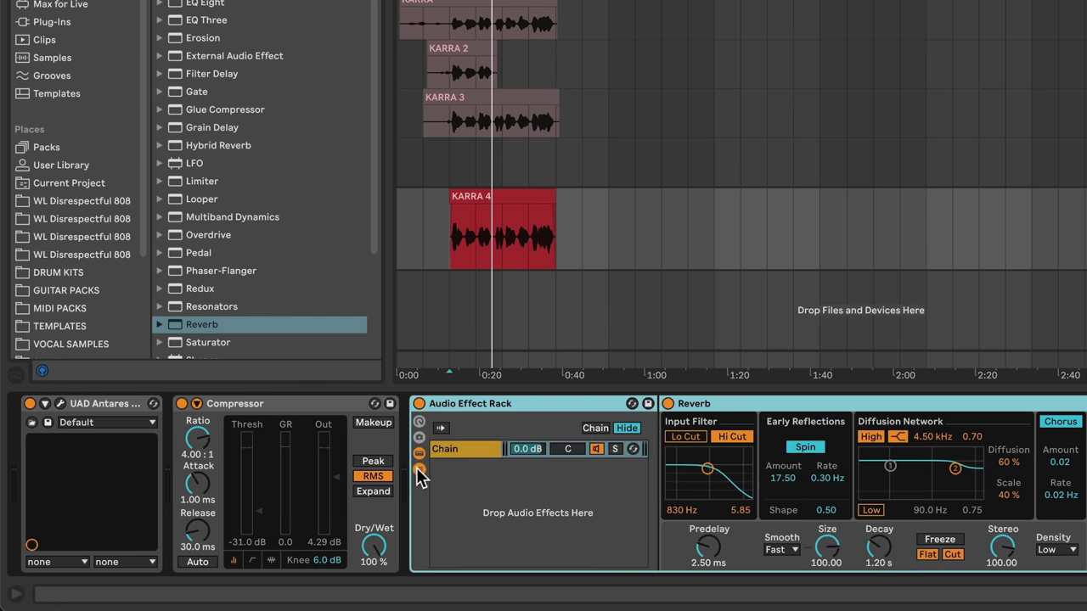
right_click(462, 476)
click(485, 510)
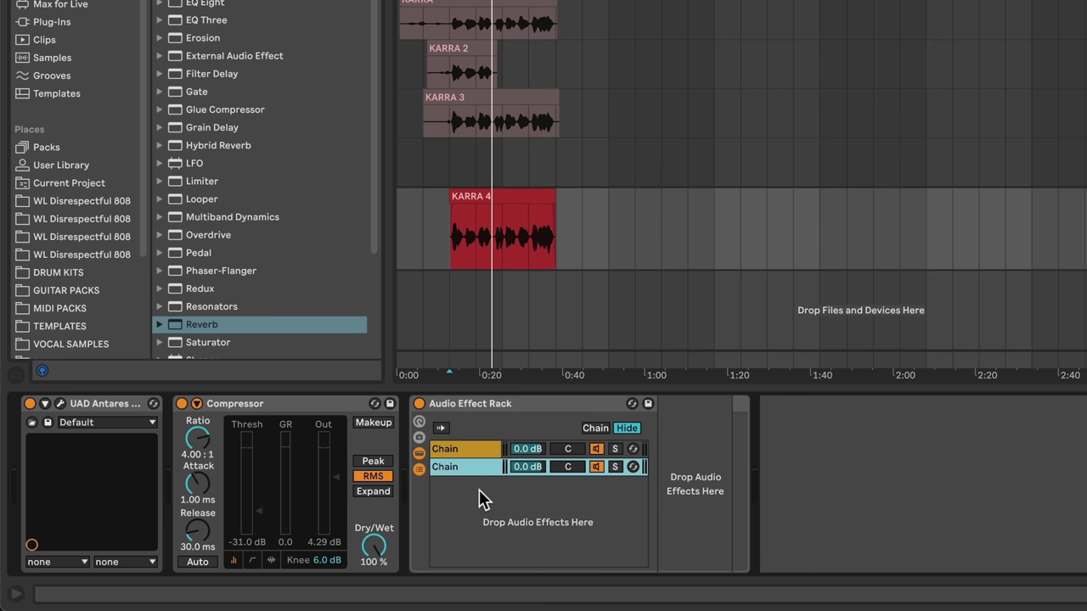
- Rename the rack's empty chain DRY and the chain containing the reverb REVERB
key(ctrl+r)
click(465, 450)
text(REVERB)
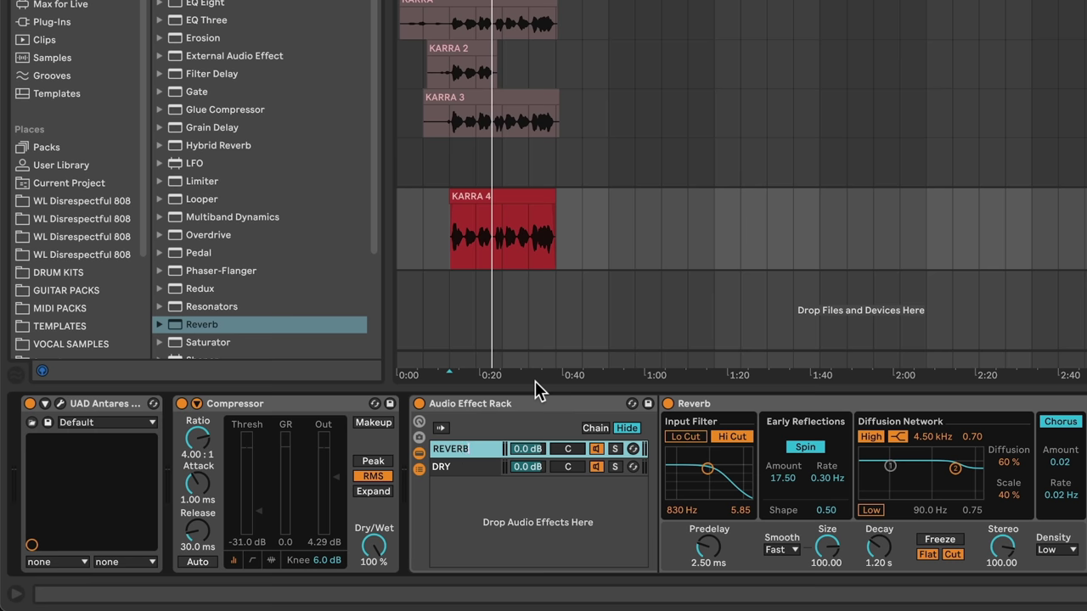
key(Return)
- Lower the REVERB chain's volume to -11.8 dB while playing the vocal
click(1086, 549)
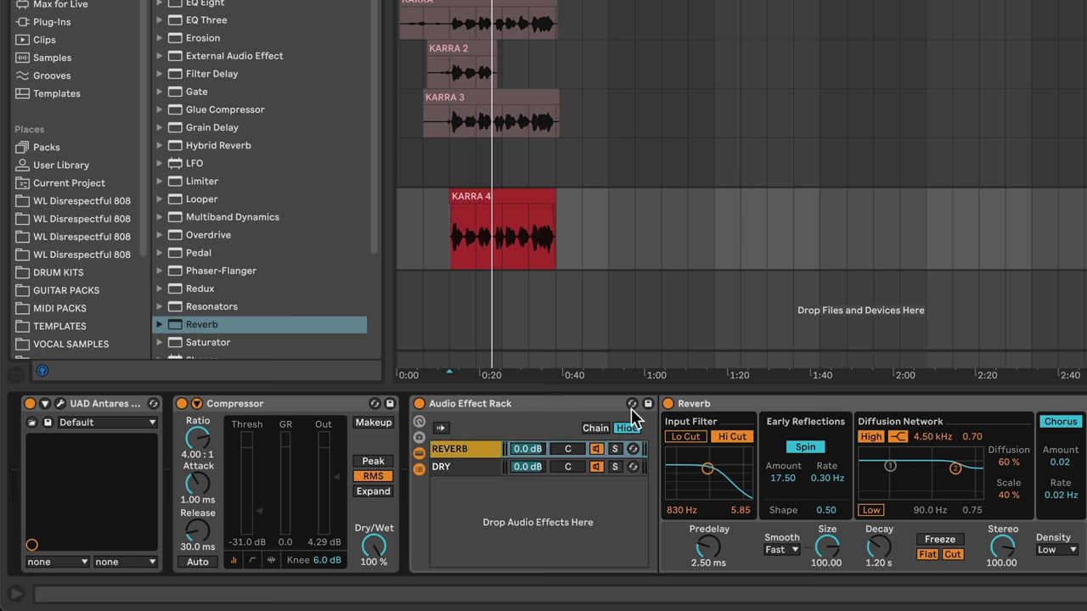
drag(528, 450, 527, 456)
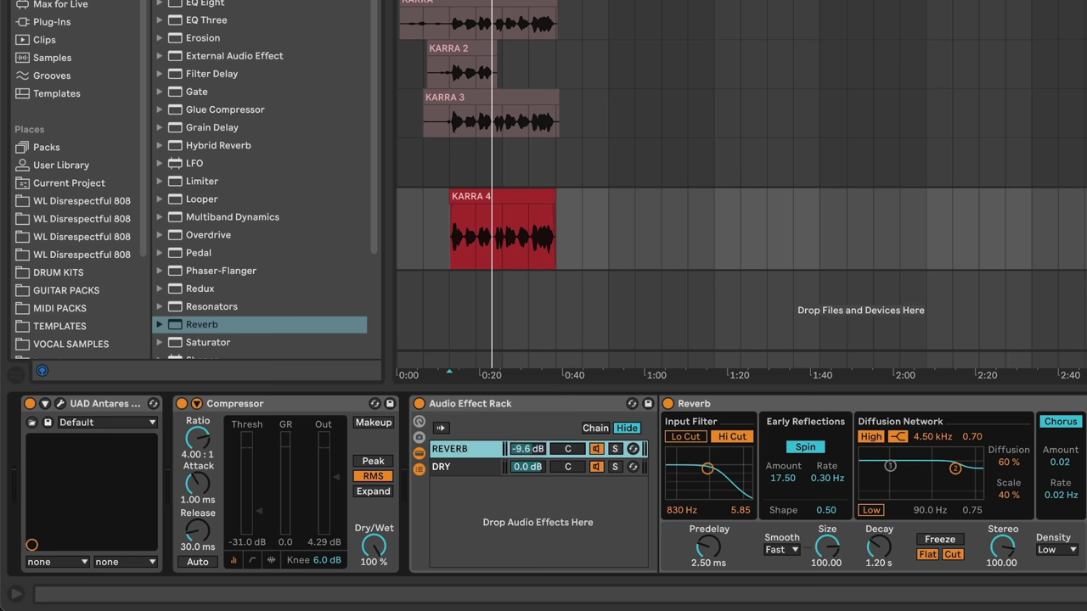
key(space)
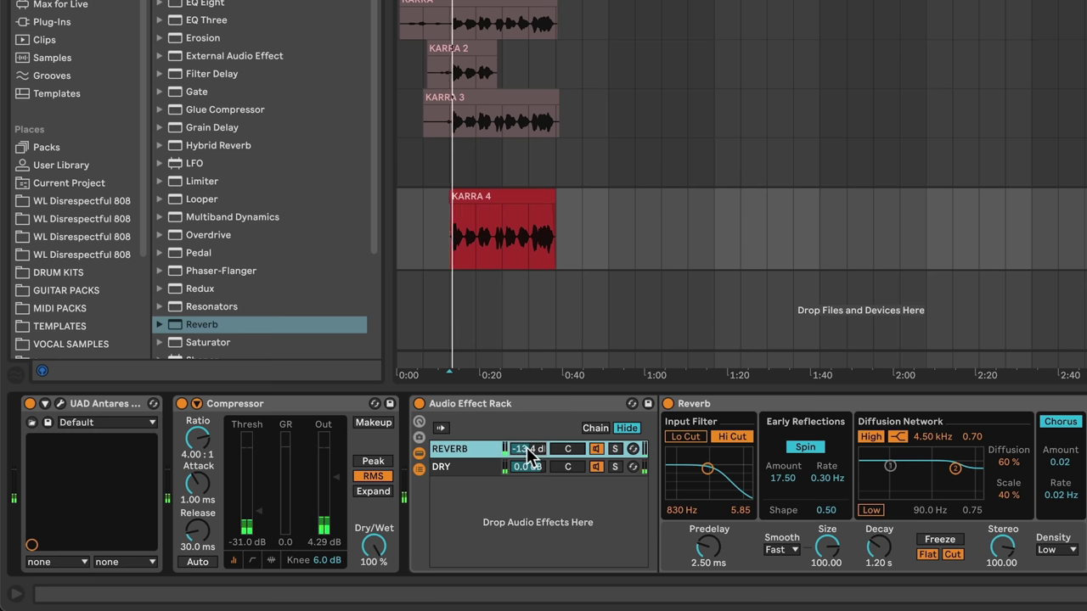
drag(525, 450, 528, 449)
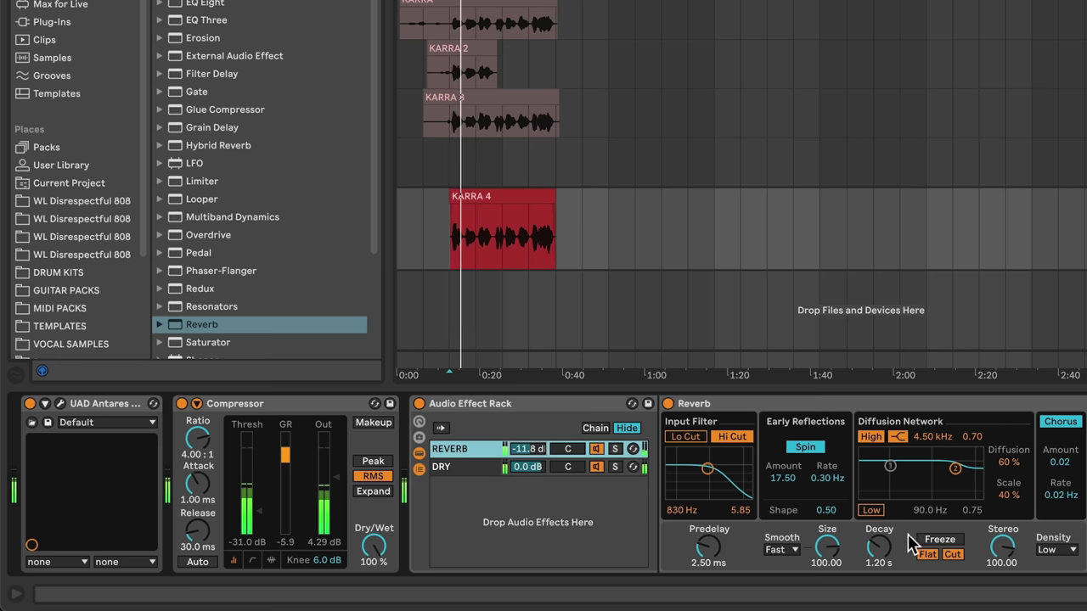
- Set the Reverb's Decay to 3.16 s and its Predelay to 36.5 ms during playback
drag(883, 546, 884, 521)
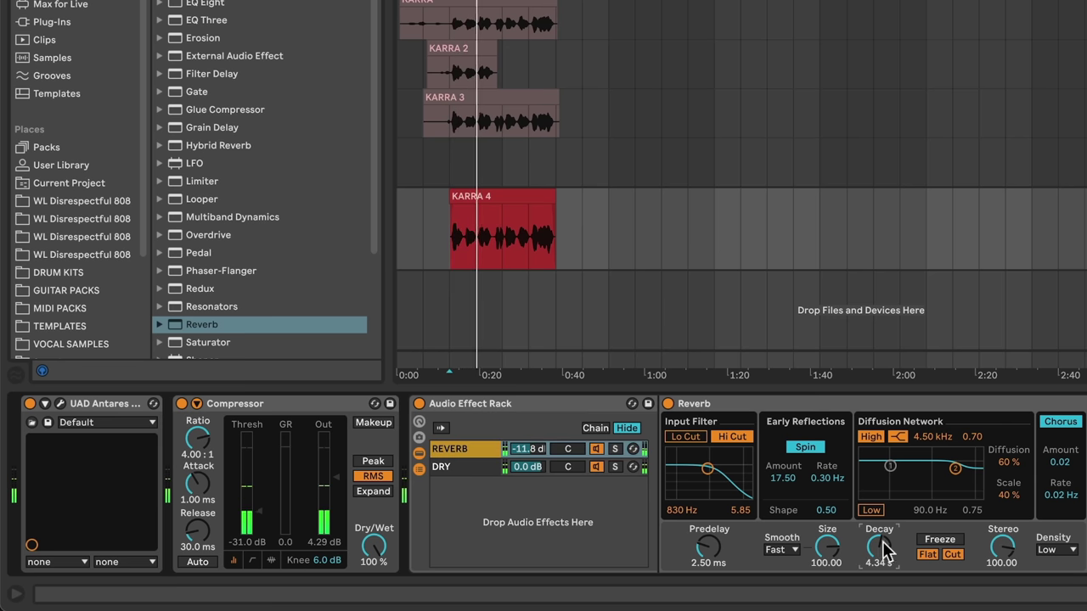
drag(726, 546, 726, 525)
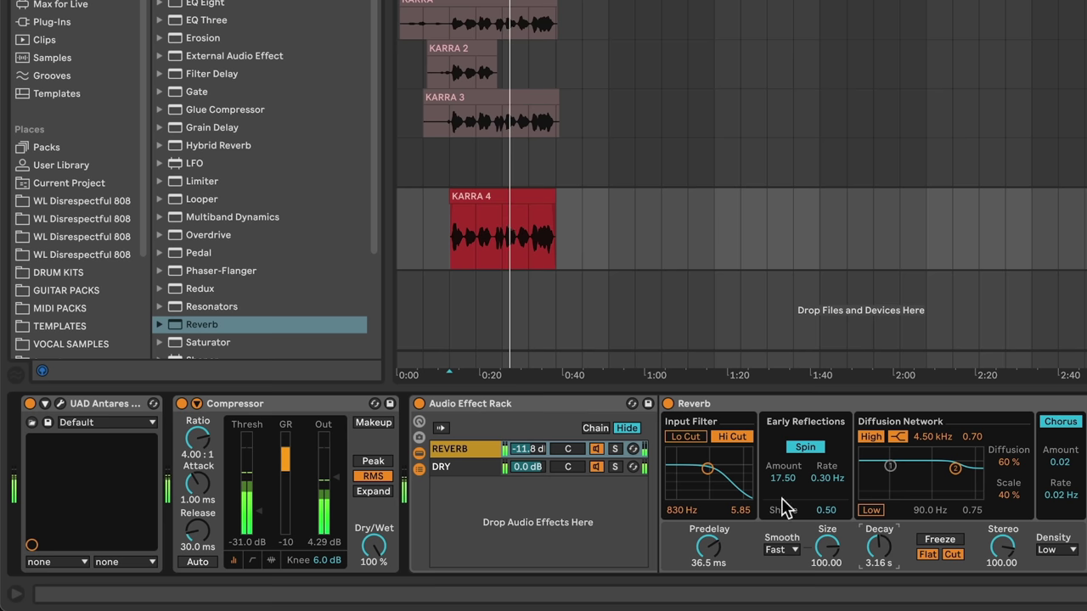
click(533, 450)
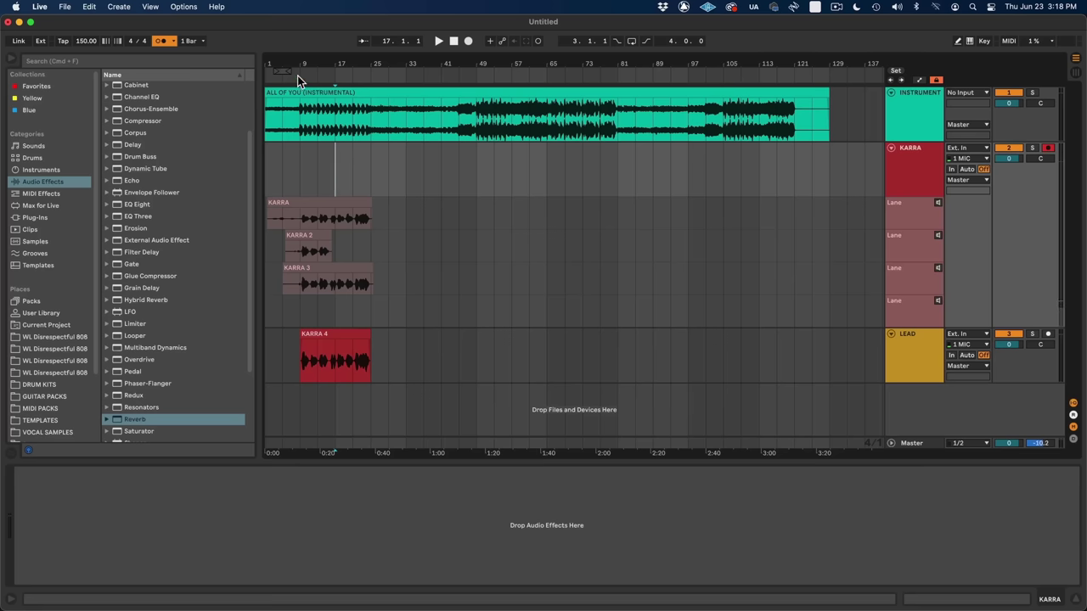
- Add a locator at bar 9, where the vocal starts, and name it VERSE 1
right_click(297, 81)
click(327, 82)
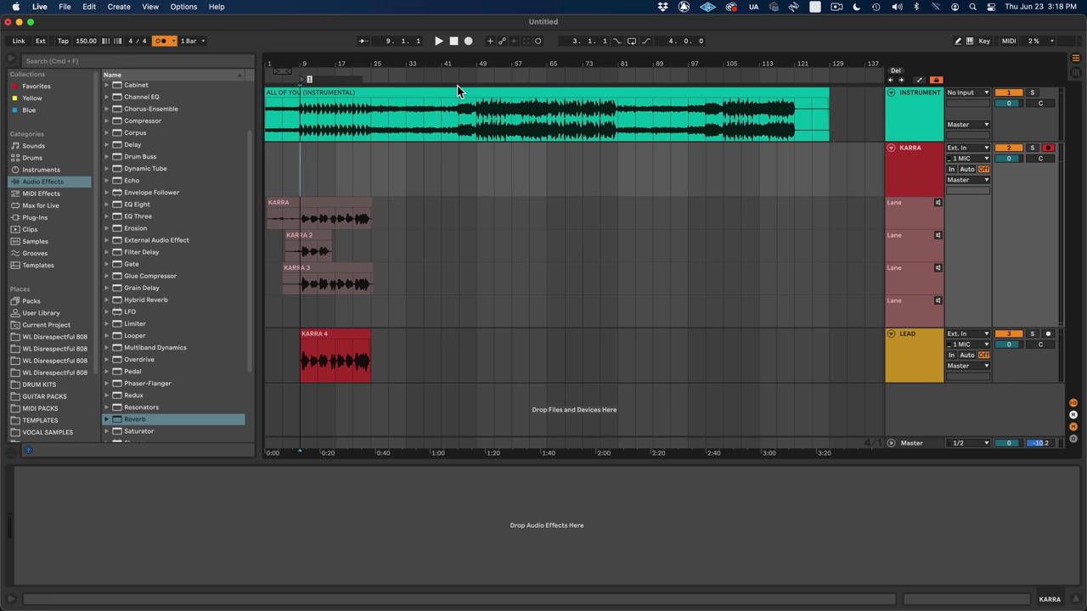
text(VERSE 1)
key(Return)
- Add a locator around bar 25, at the end of the verse, and name it PRE 1
right_click(377, 80)
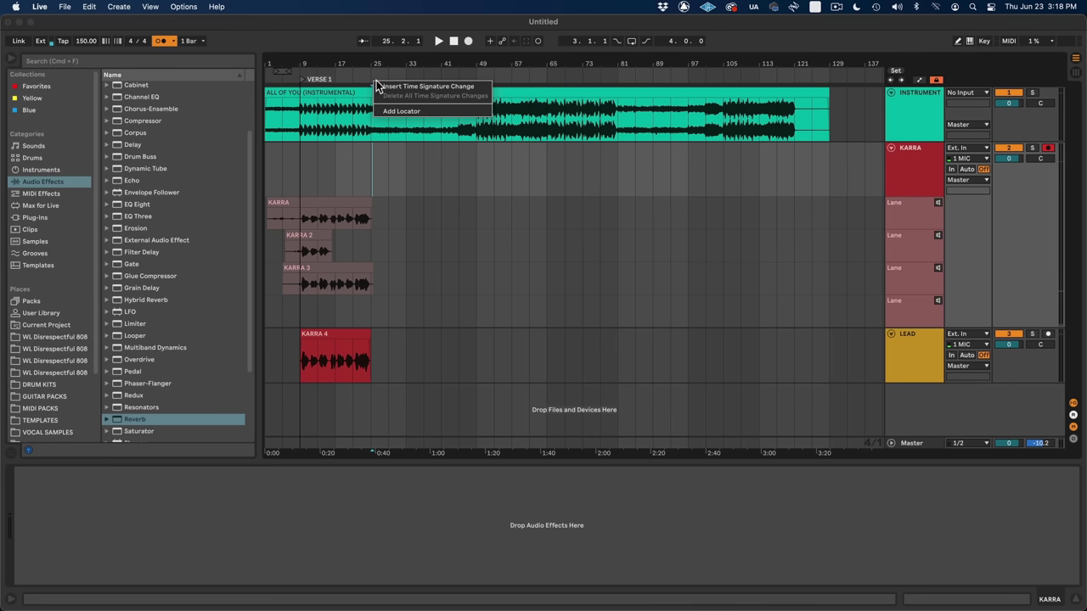
click(405, 111)
text(PRE 1)
key(Return)
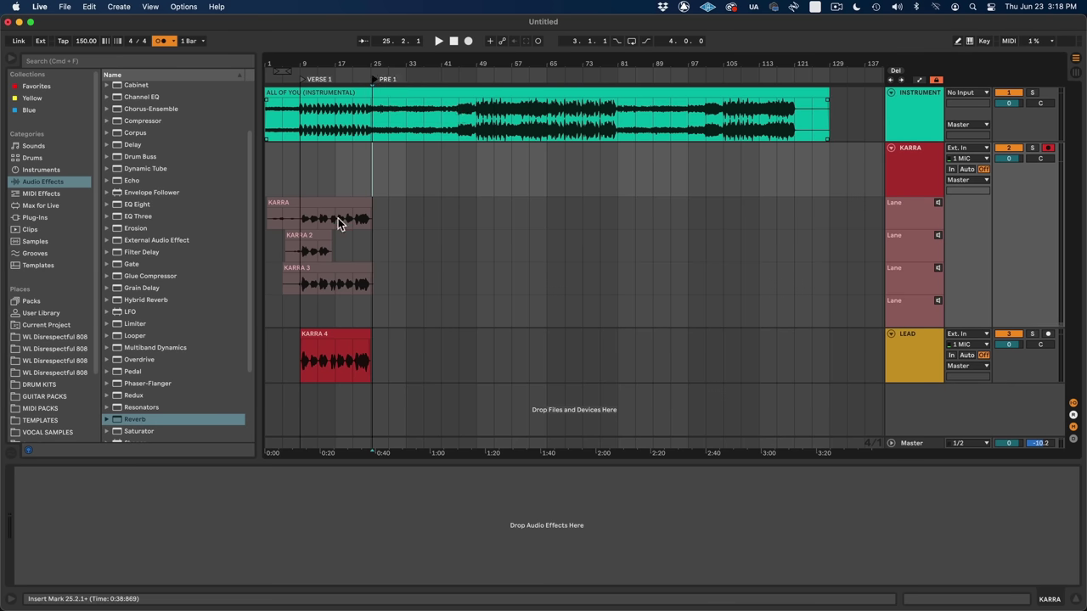
click(373, 79)
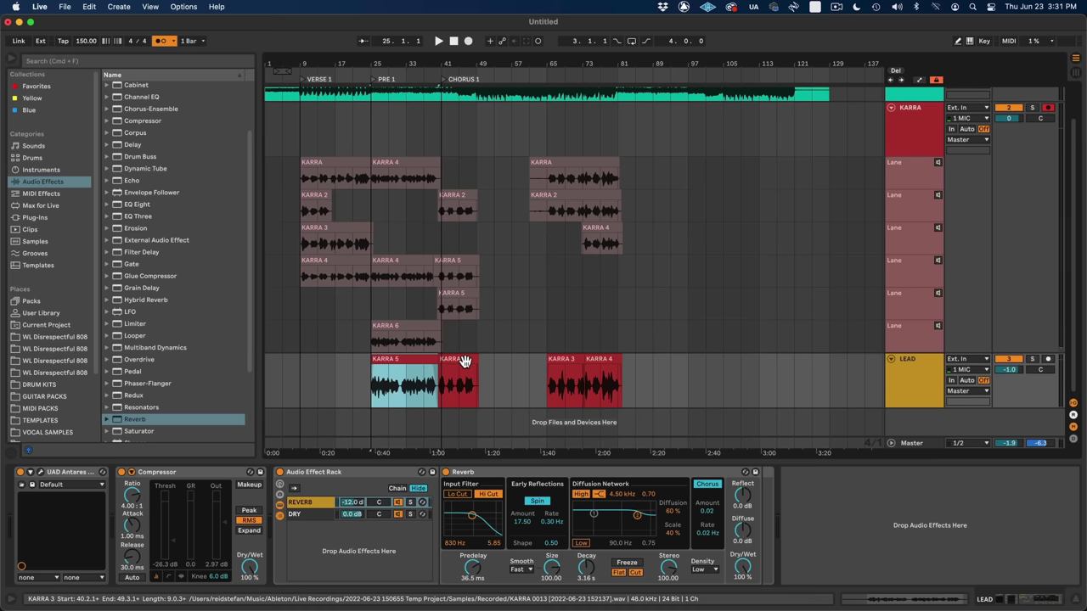
- Cut the PRE 1 and CHORUS 1 clips from the LEAD track and paste them at bar 25 in the vocal recording track's third take lane
click(463, 362)
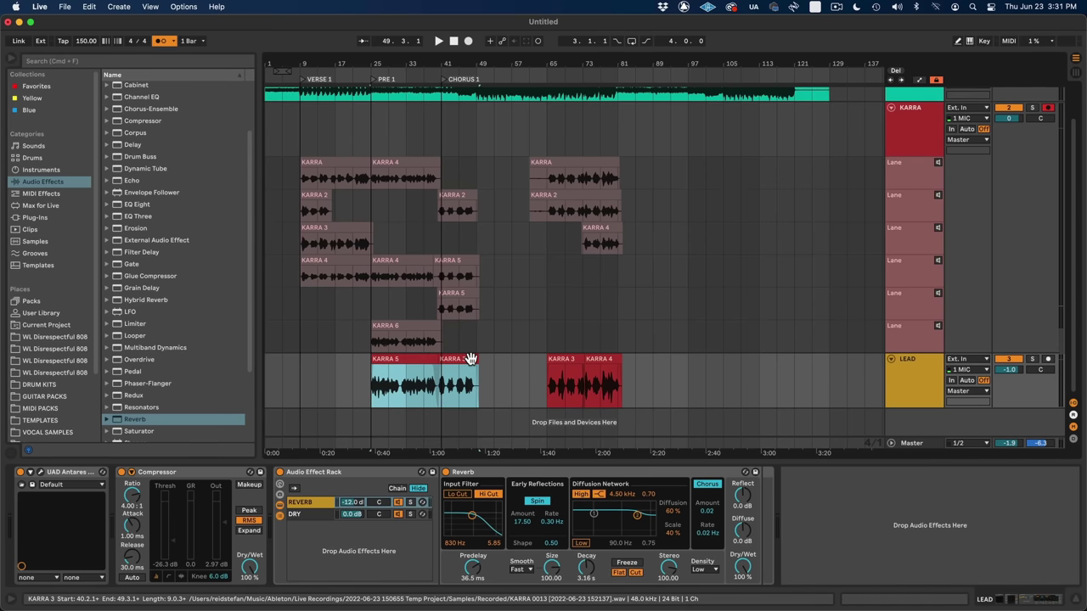
key(super+x)
key(Up)
key(Up)
key(Up)
key(Up)
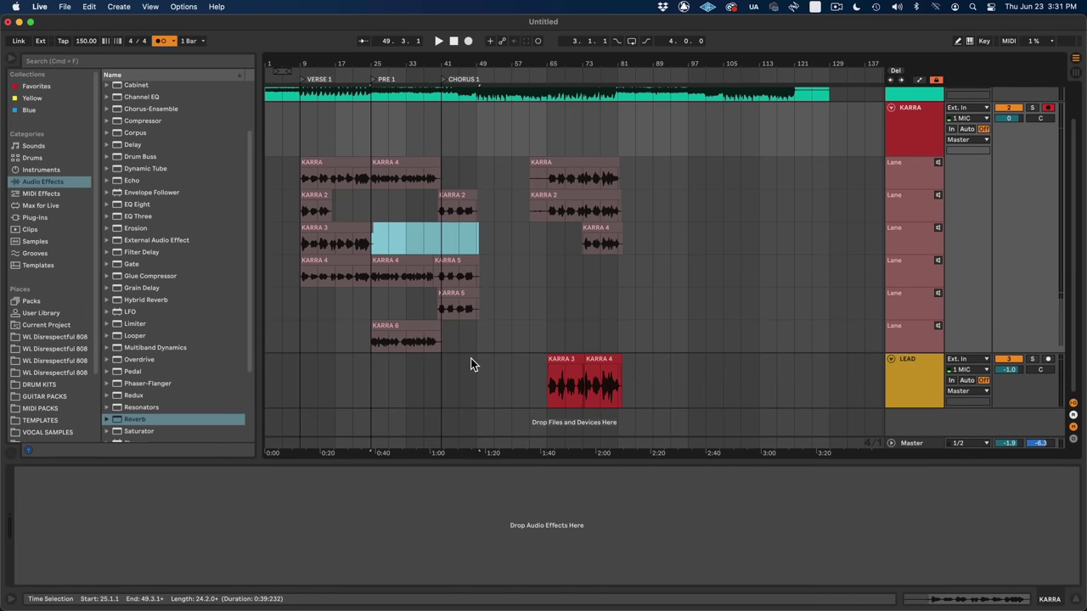
key(super+v)
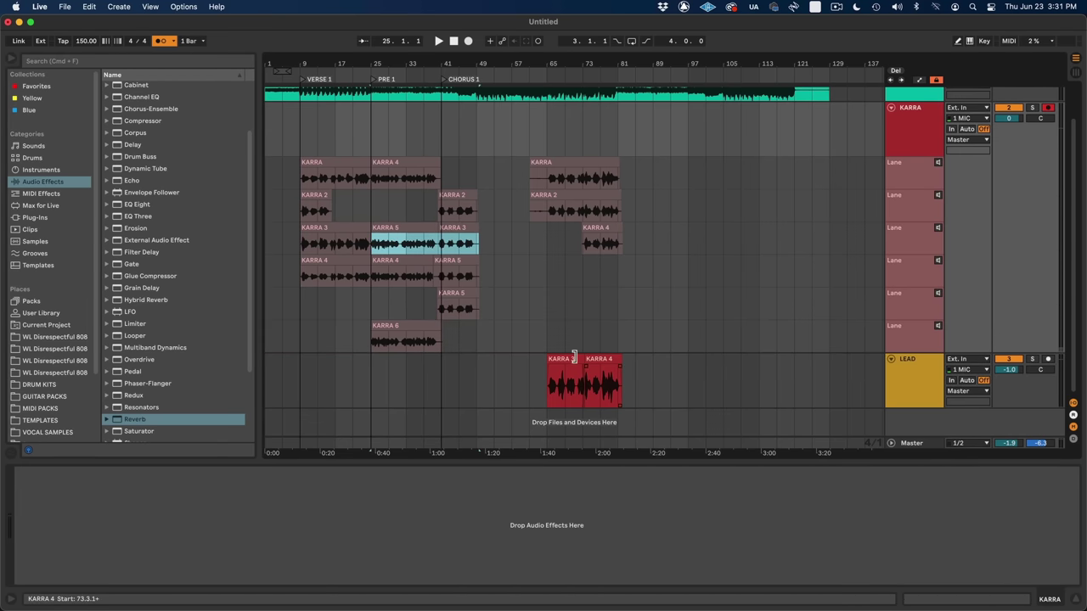
- Move the two remaining clips on the LEAD track into the vocal recording track's fourth take lane, at about bar 65
click(565, 379)
click(578, 358)
shift+click(596, 360)
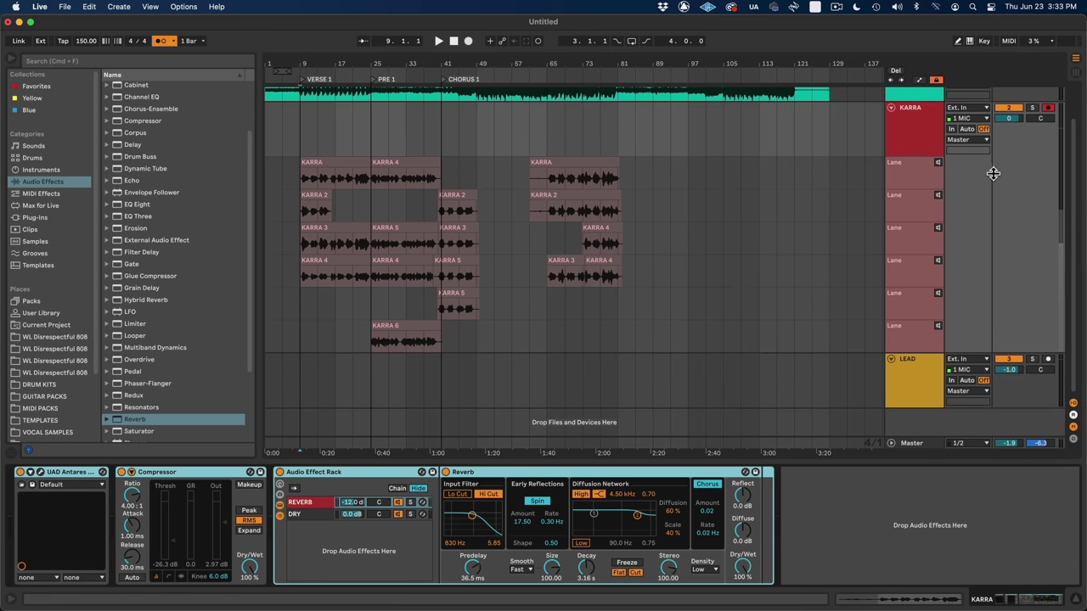
- Audition the first verse phrase in each of the first four take lanes to compare the recorded takes
click(938, 163)
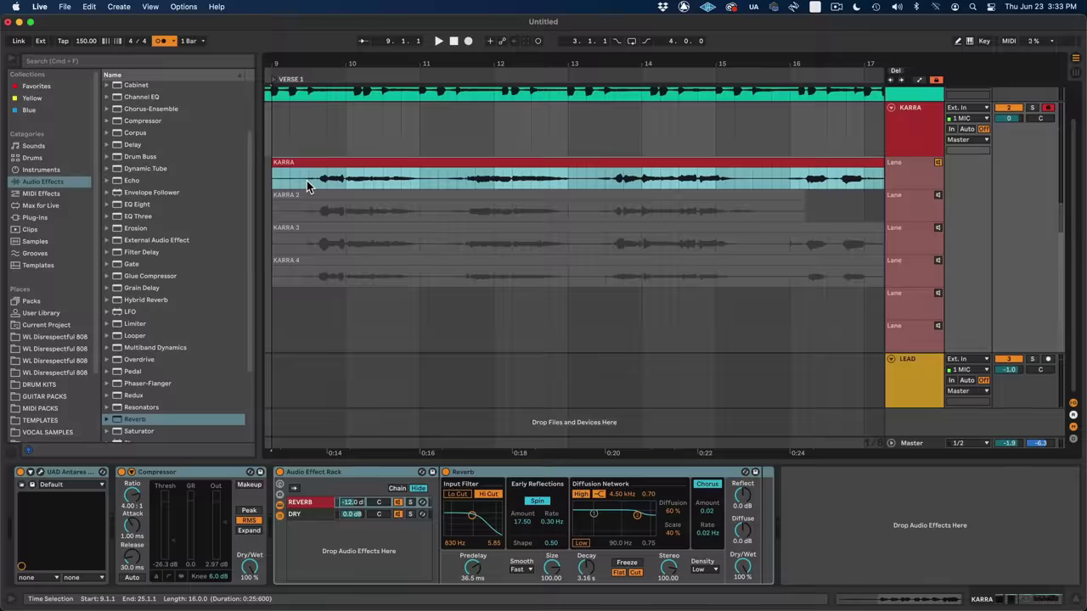
click(307, 181)
key(space)
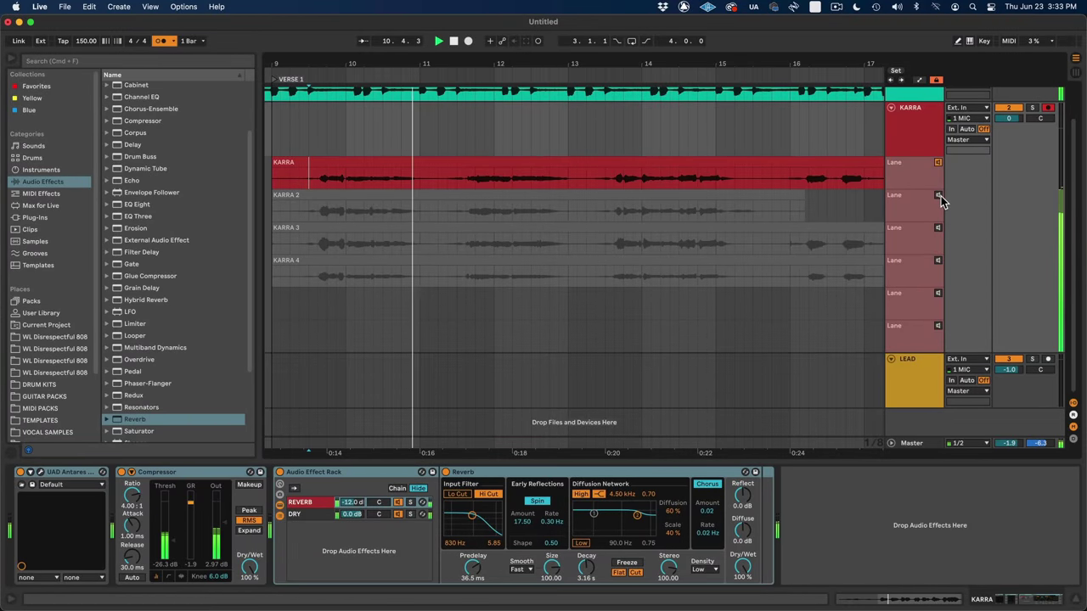
click(939, 196)
key(space)
key(space)
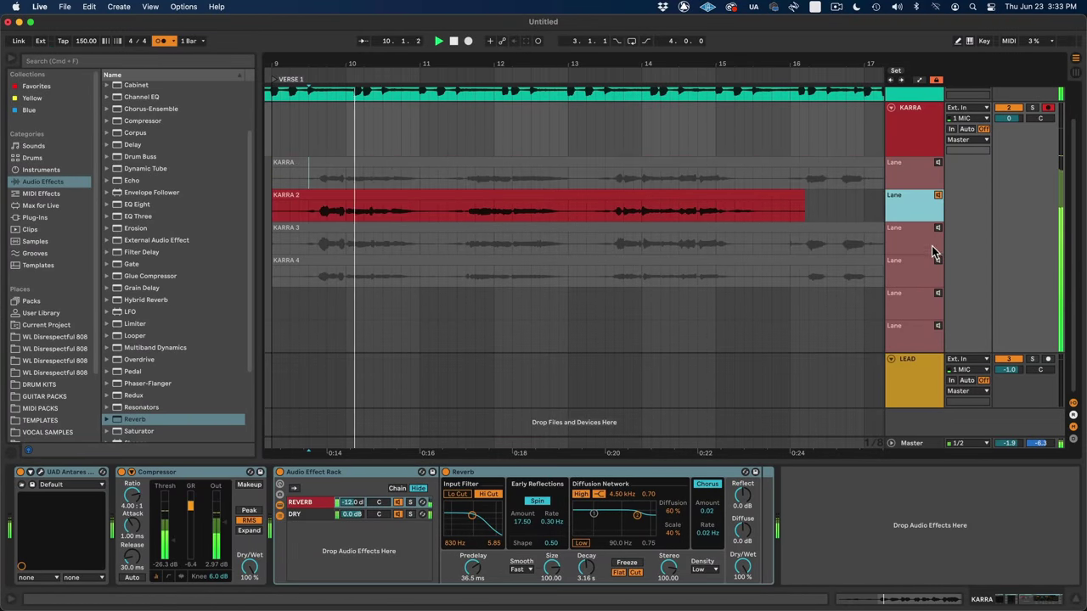
click(937, 230)
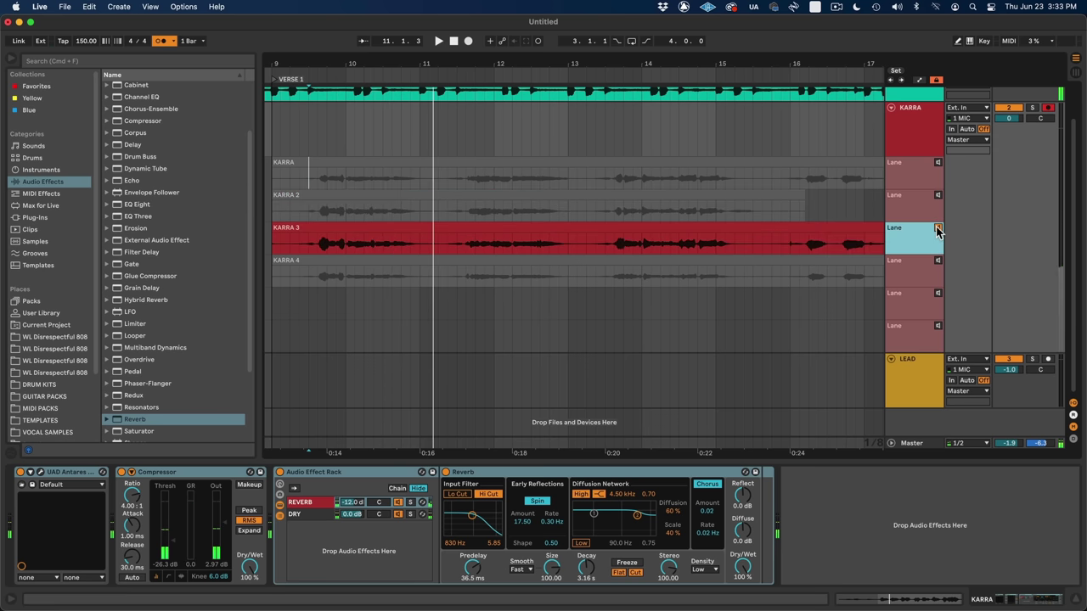
key(space)
key(space)
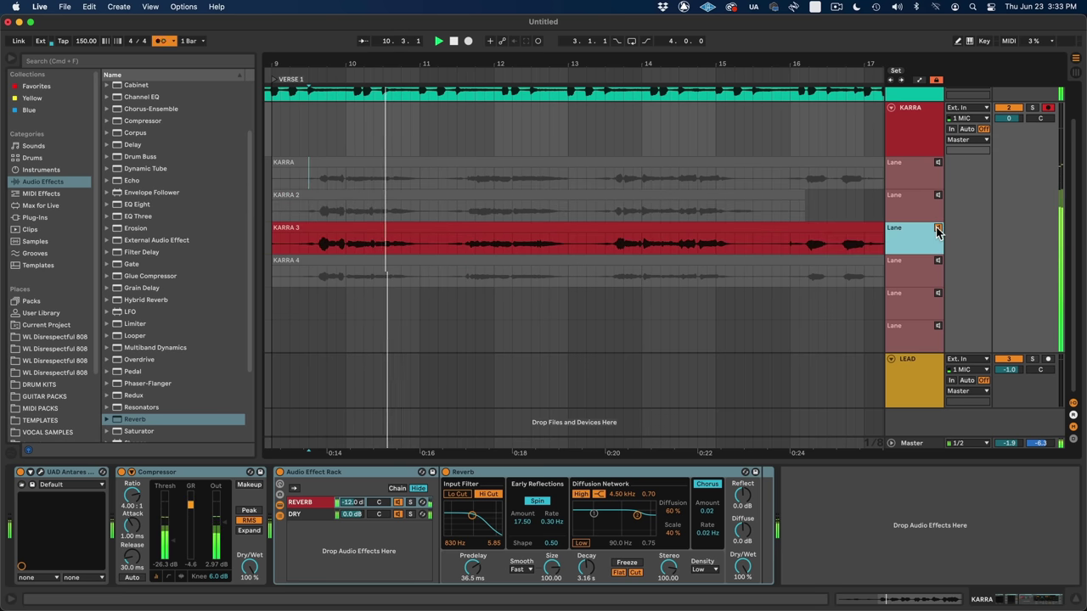
click(938, 262)
key(space)
key(space)
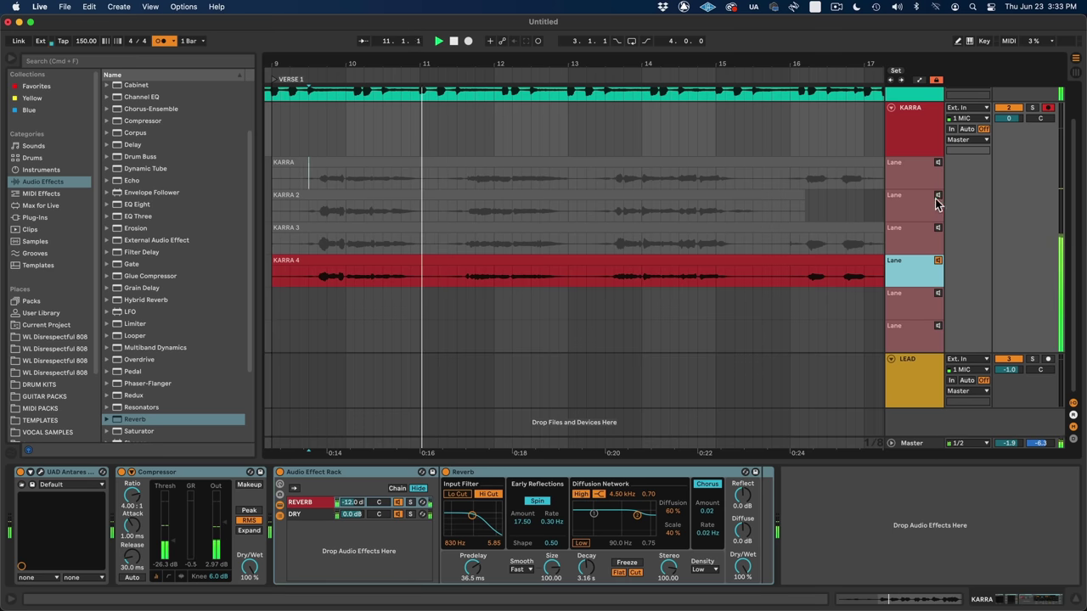
- Comp the opening verse phrase from 9.3.3 to 11.2.3 from the second take lane onto the main vocal lane
click(938, 198)
click(938, 200)
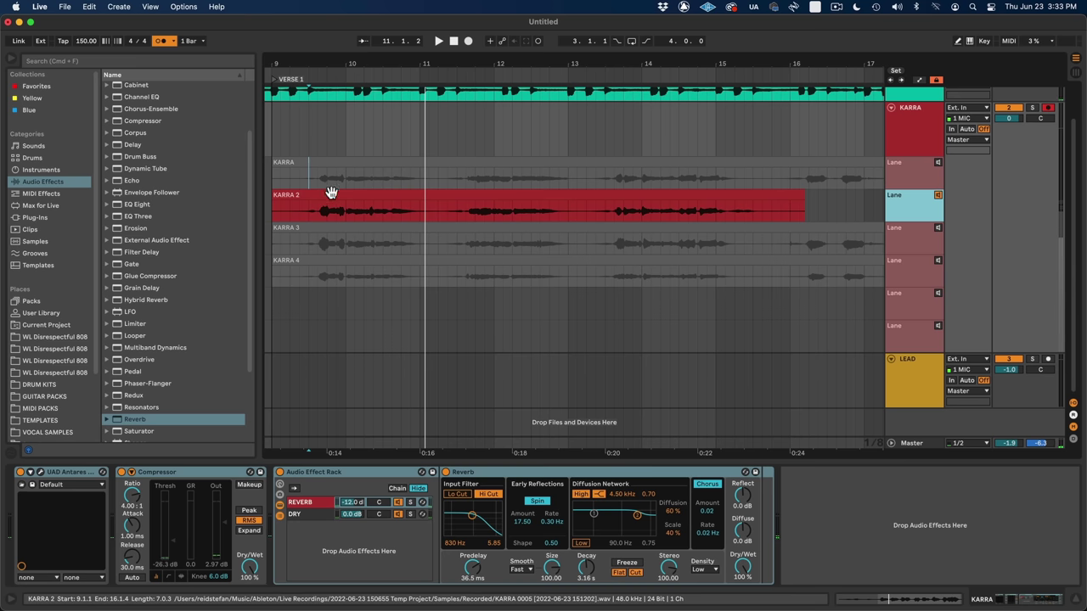
drag(319, 217, 384, 213)
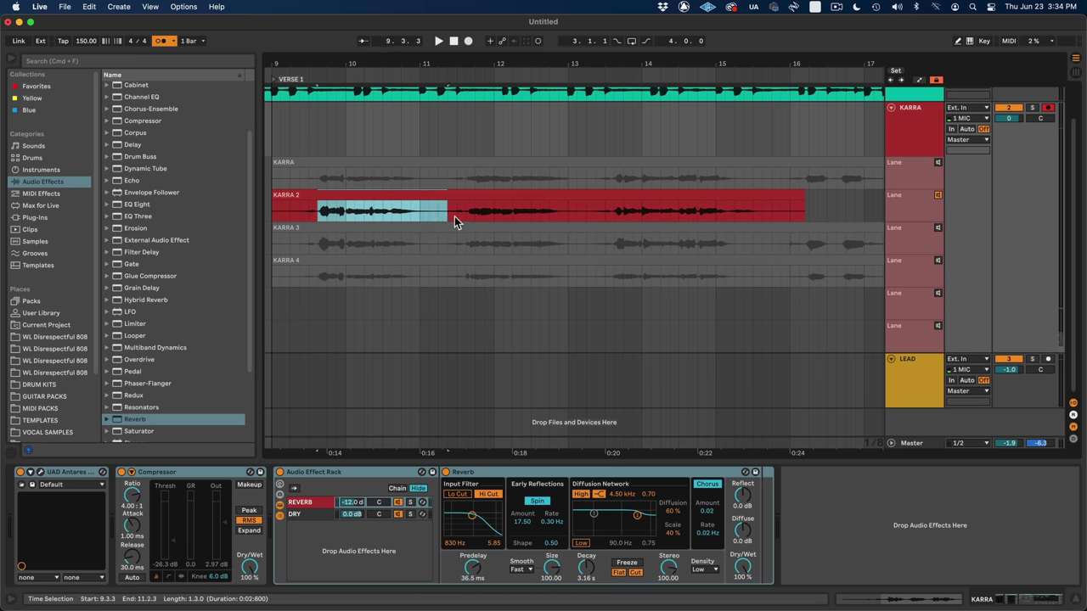
key(Return)
key(space)
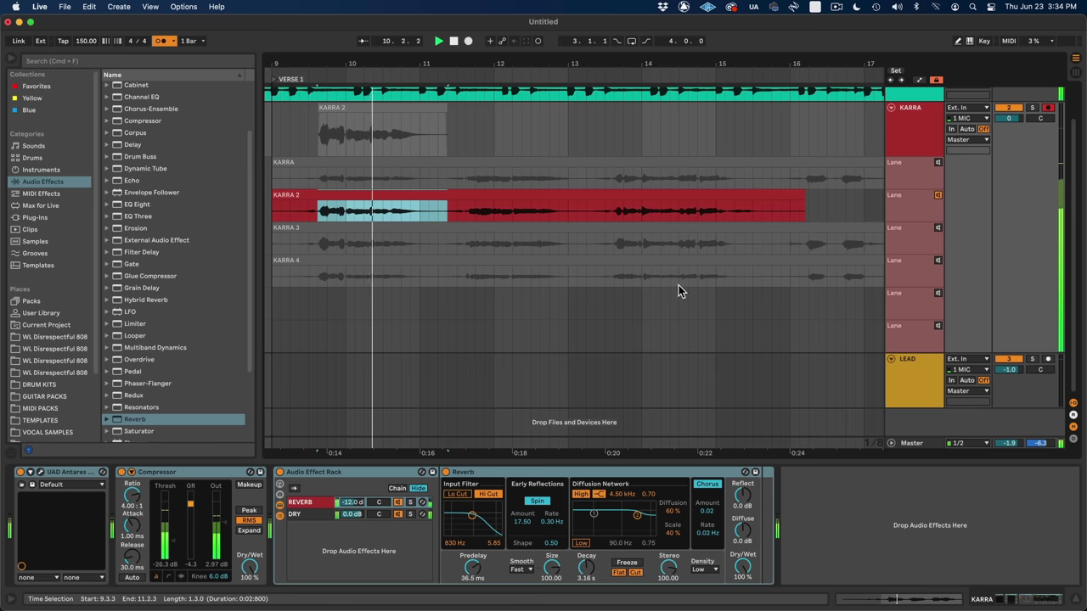
- Comp the section from 12.2.1 to 13.2.1 from the third take lane onto the main vocal lane
click(440, 213)
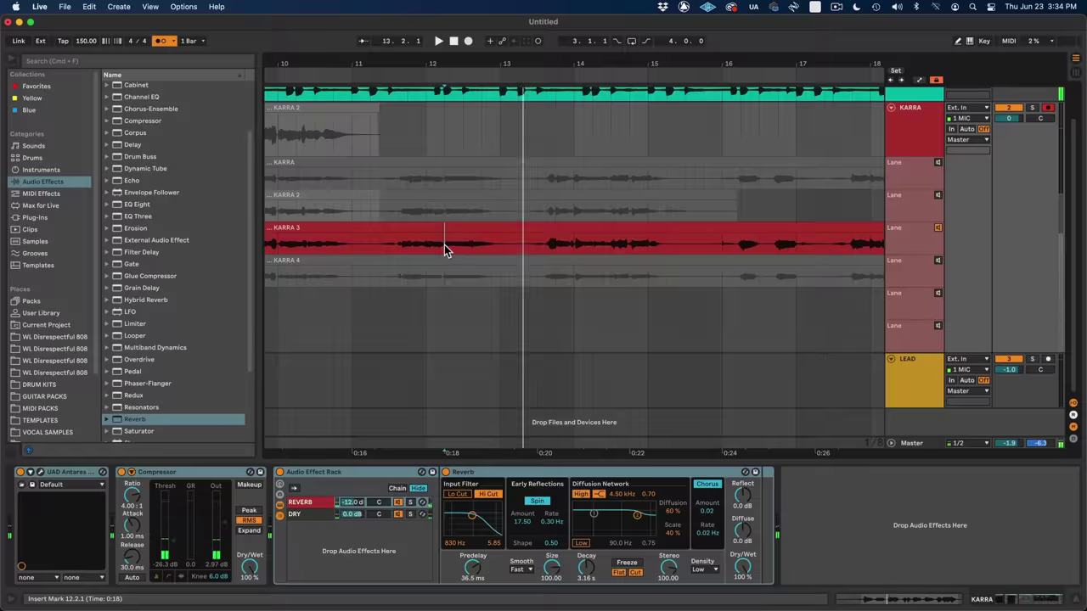
drag(444, 245, 529, 248)
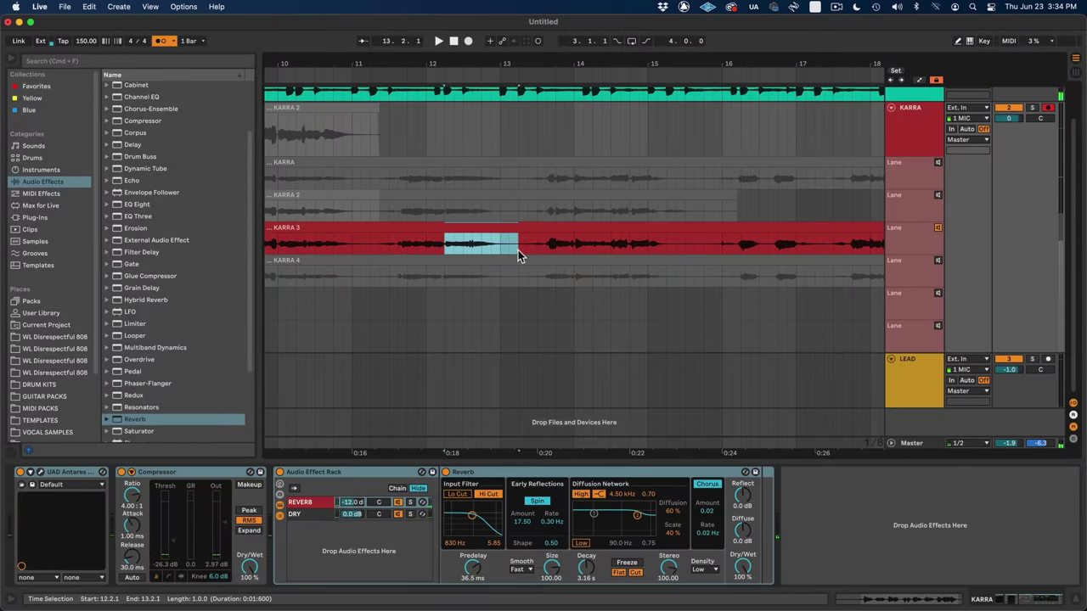
key(Return)
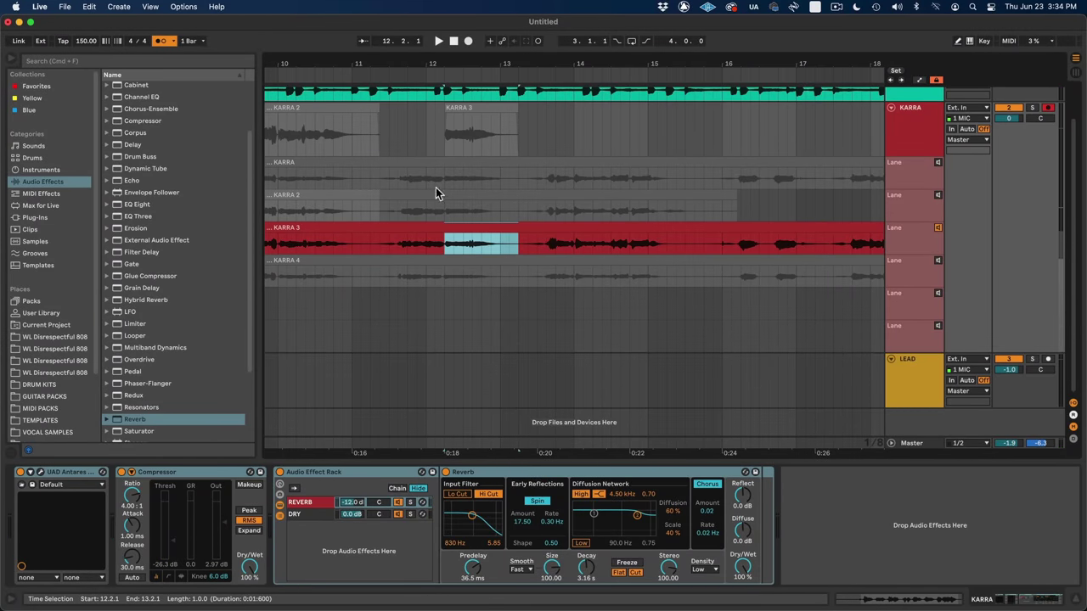
- Audition the phrase starting at about 11.3 in the first and fourth take lanes
click(394, 217)
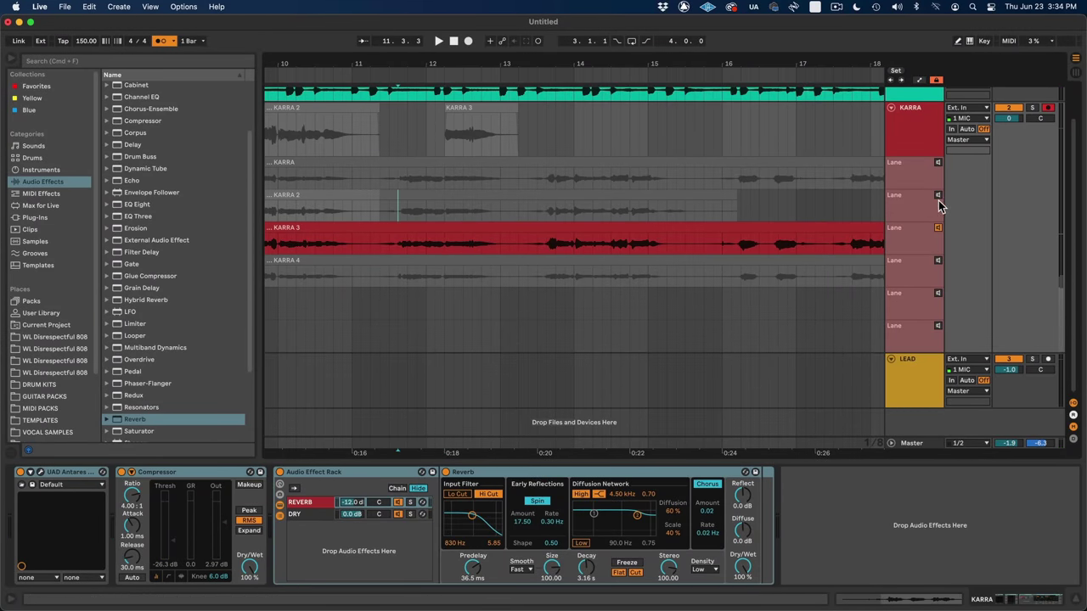
click(937, 162)
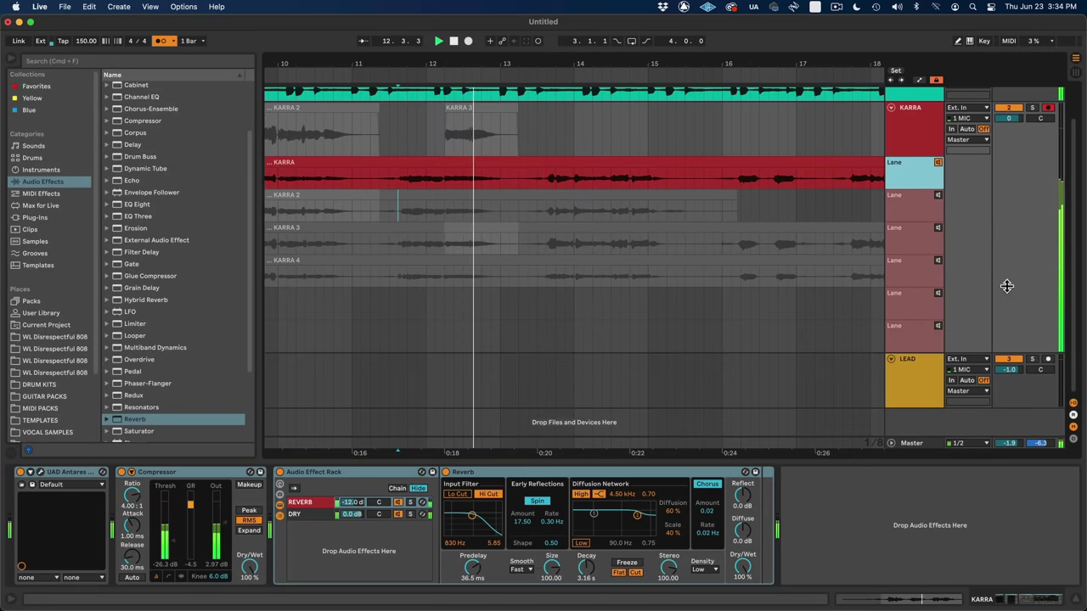
click(939, 261)
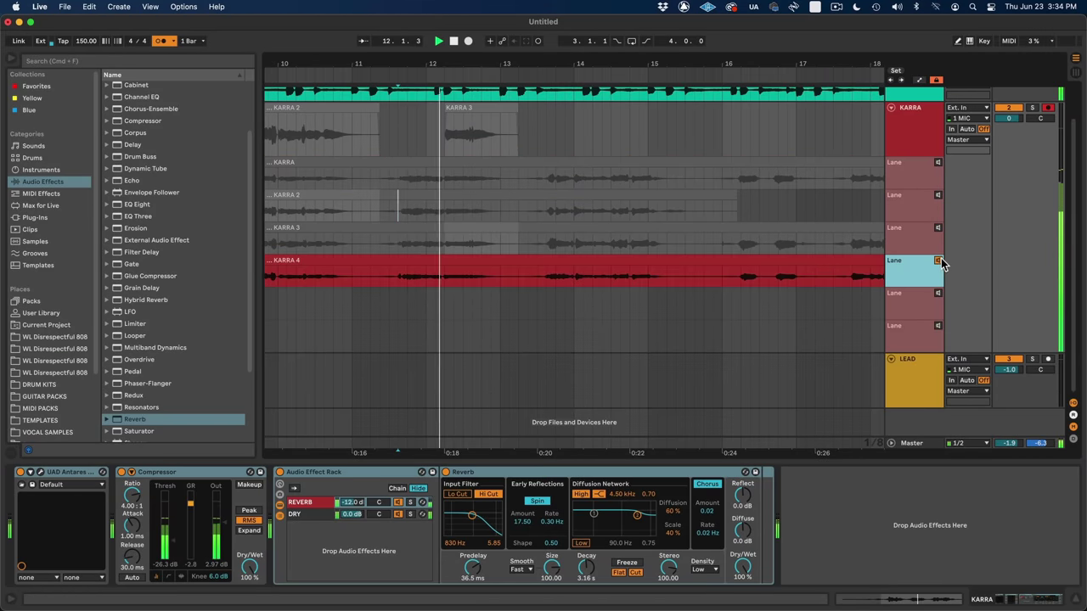
key(space)
- Comp the section from 11.1.3 to 12.2.1 from the fourth take lane onto the main vocal lane
click(359, 272)
click(363, 273)
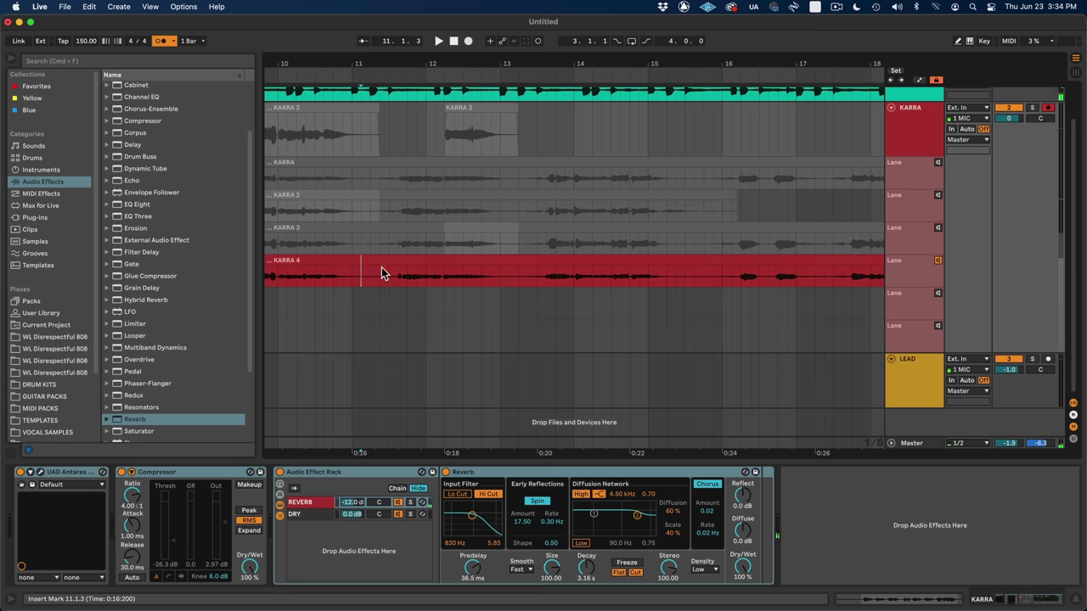
drag(365, 269, 427, 276)
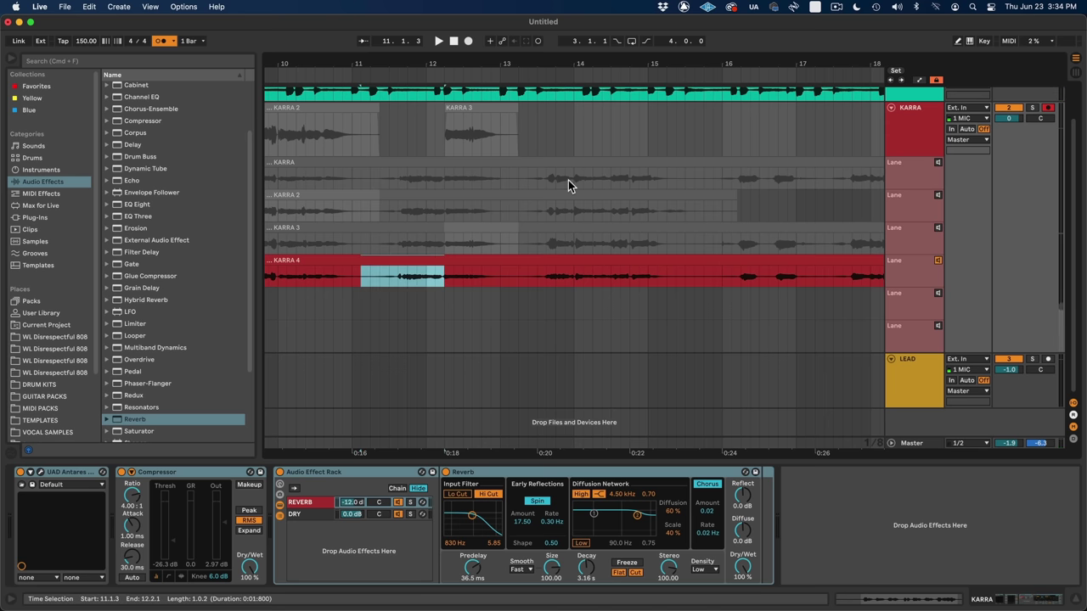
key(Return)
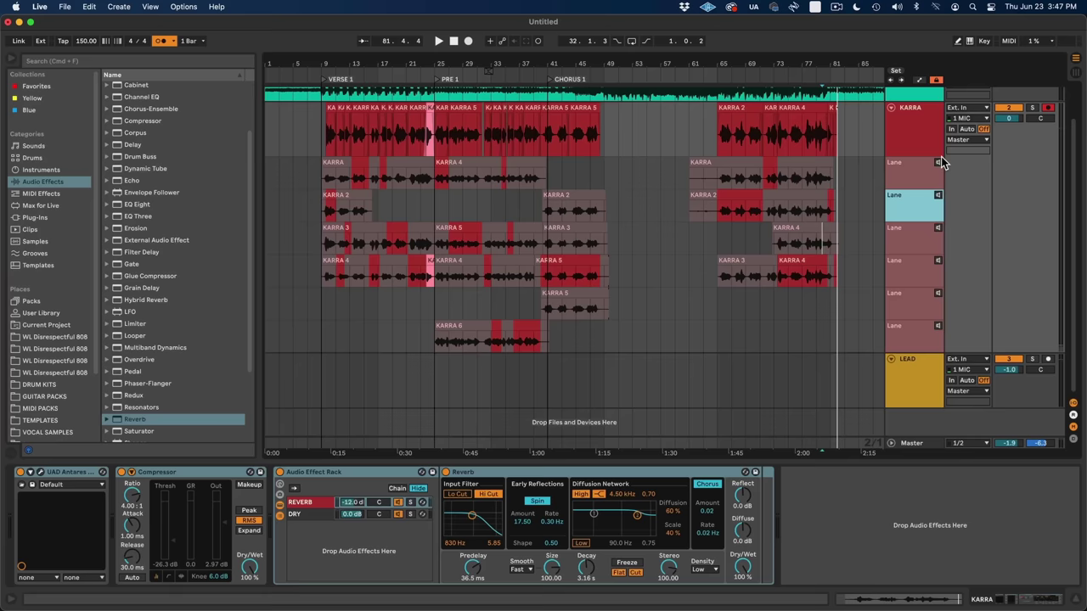
- Hide the take lanes and move the finished vocal comp from bars 9 to 85 onto the LEAD track
right_click(941, 162)
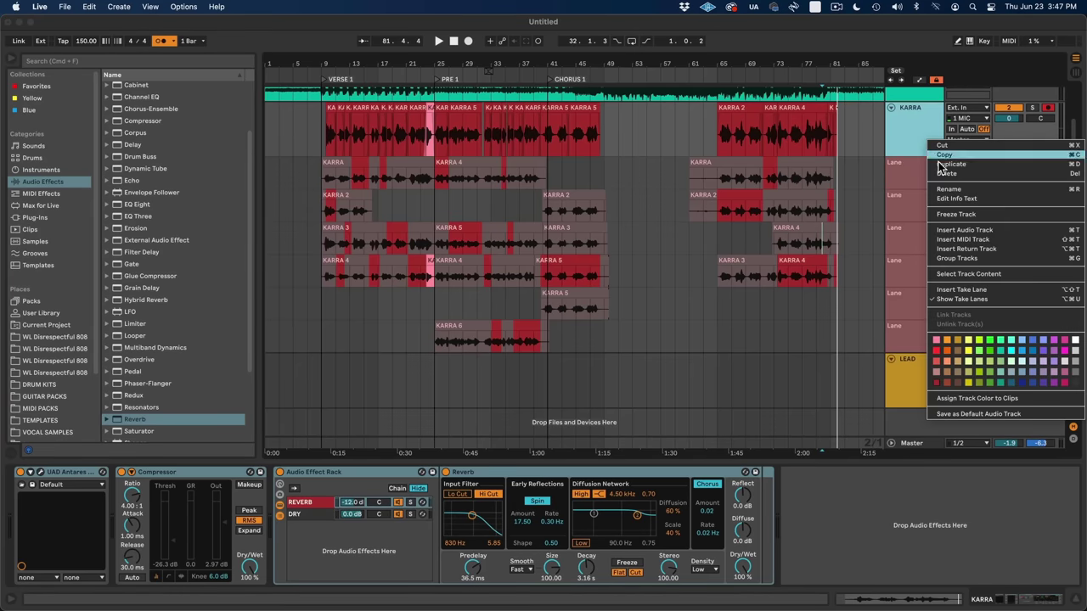
click(970, 304)
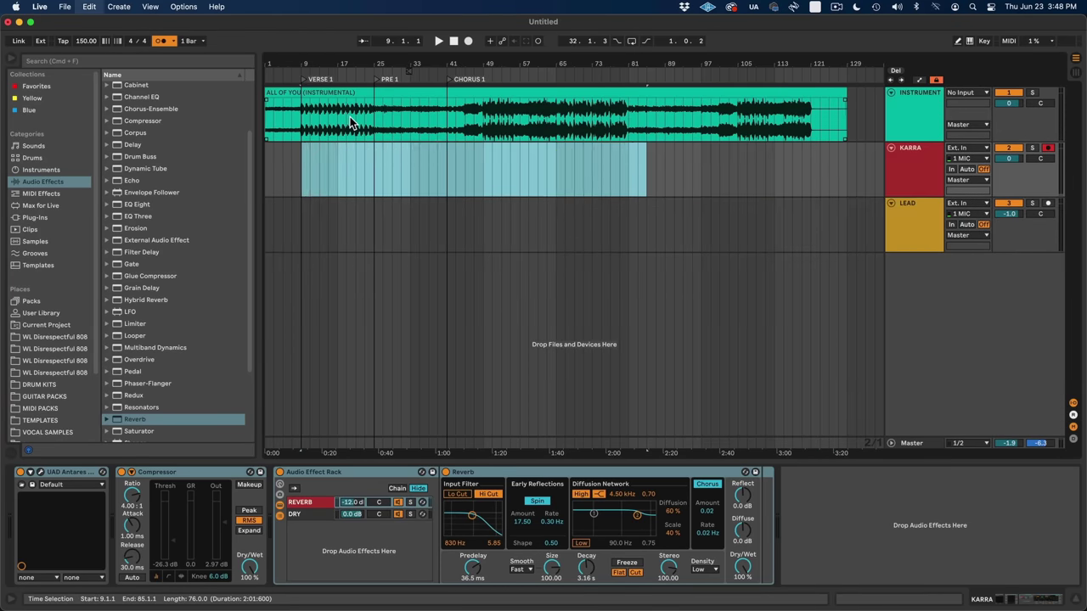
key(super+x)
key(Down)
key(super+v)
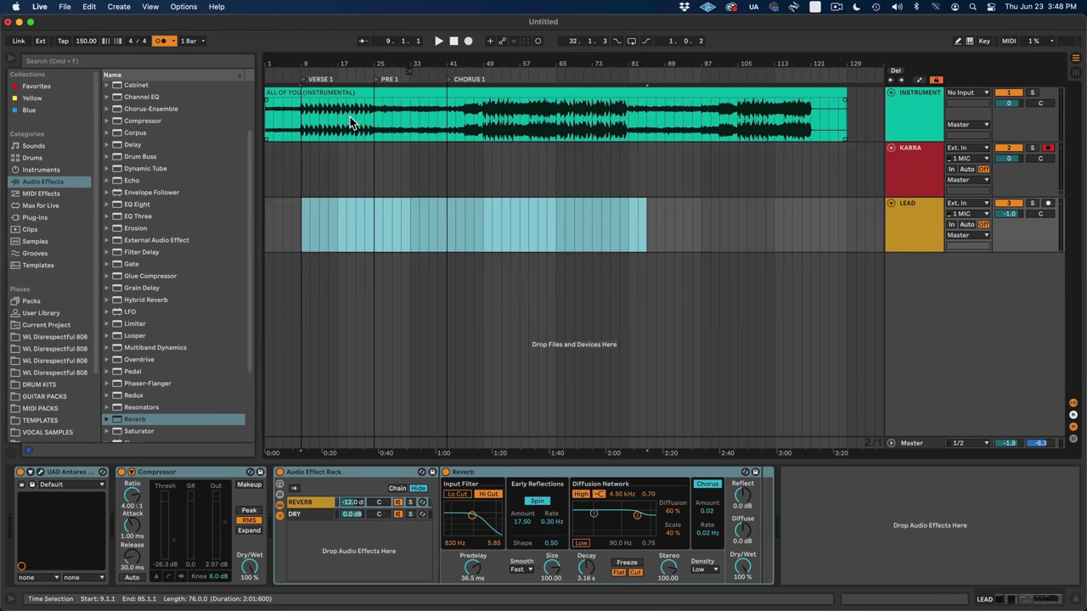
- Assign the LEAD track's color to all of its clips
right_click(891, 238)
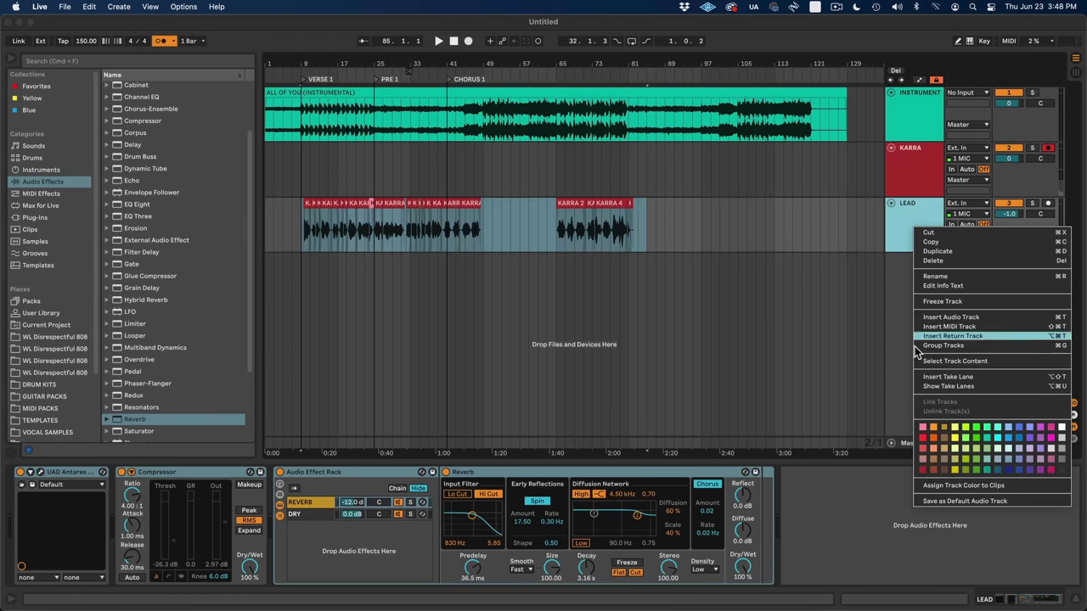
click(962, 484)
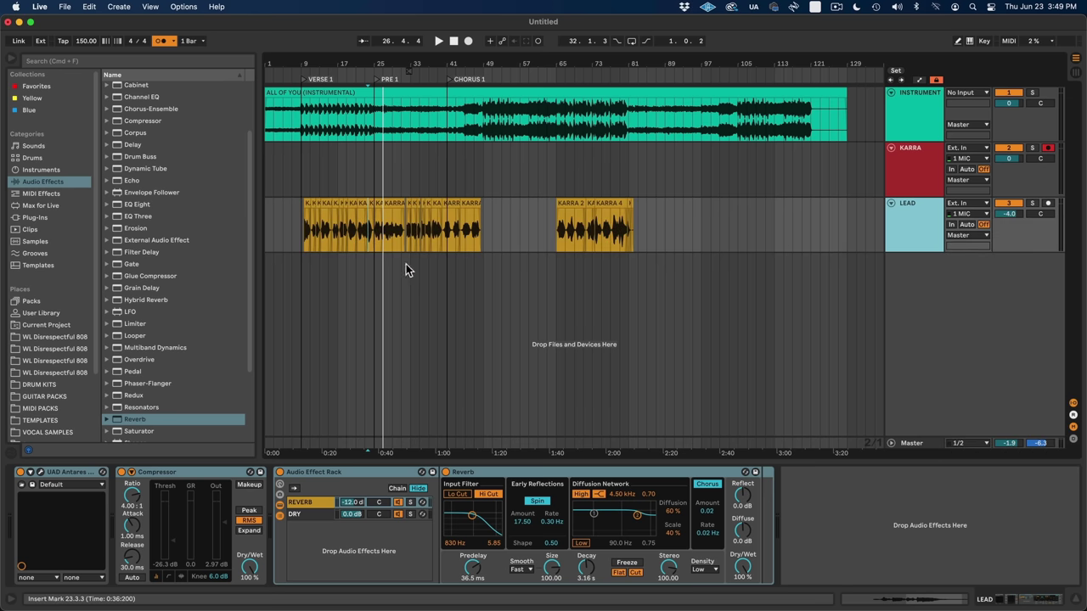
- Trim the start of the second LEAD clip just after bar 11 and split that clip at 11.3.2
drag(409, 71, 409, 183)
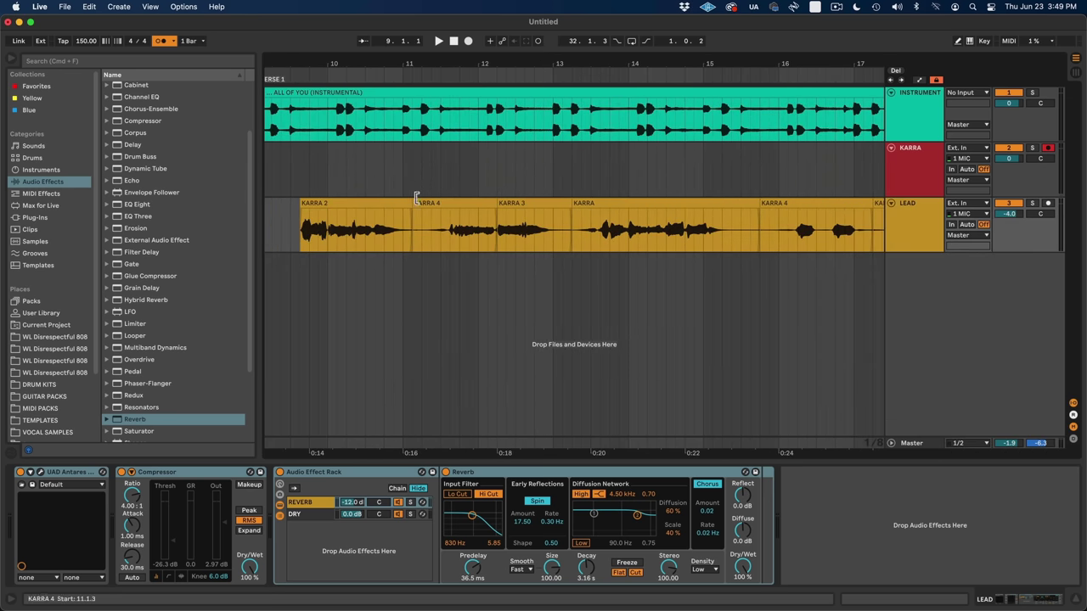
drag(443, 71, 412, 162)
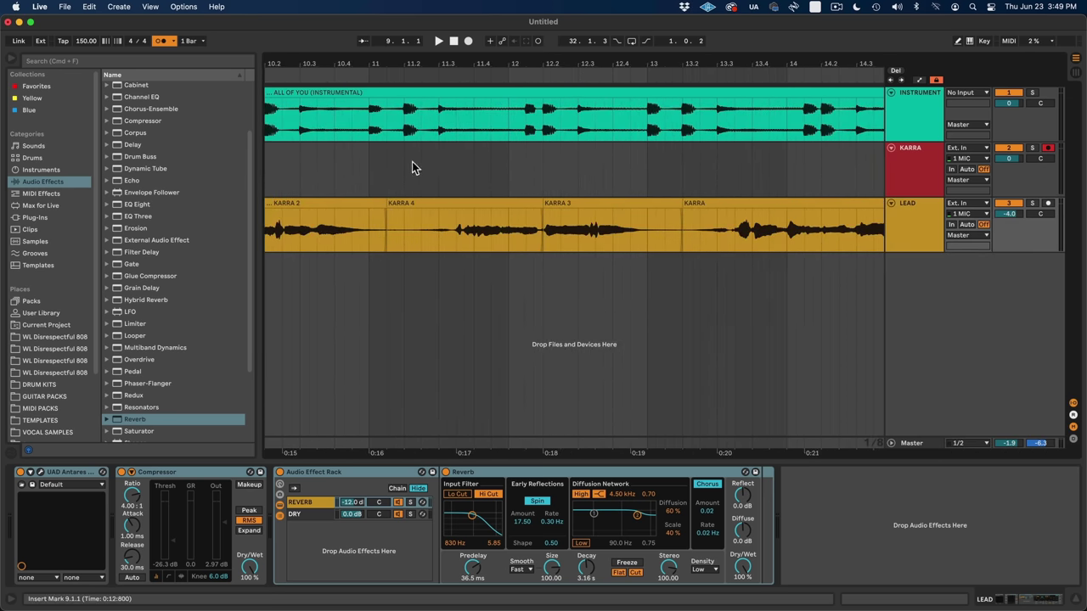
drag(388, 203, 357, 213)
drag(457, 70, 452, 171)
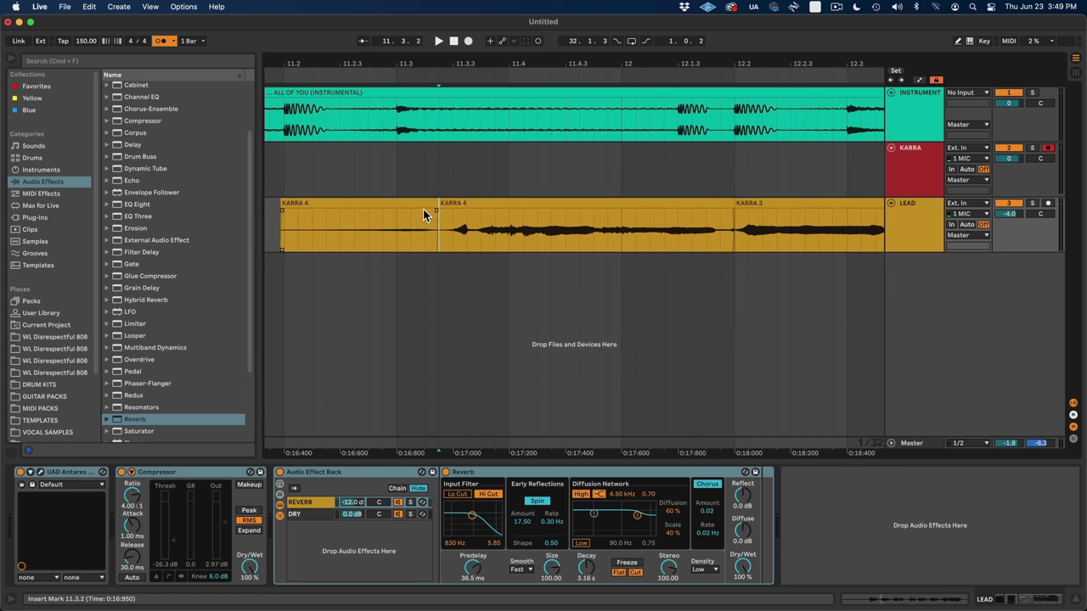
- Set the gain of the short LEAD clip just before 11.3.2 to -9.10 dB
drag(436, 62, 446, 59)
click(393, 202)
double_click(393, 202)
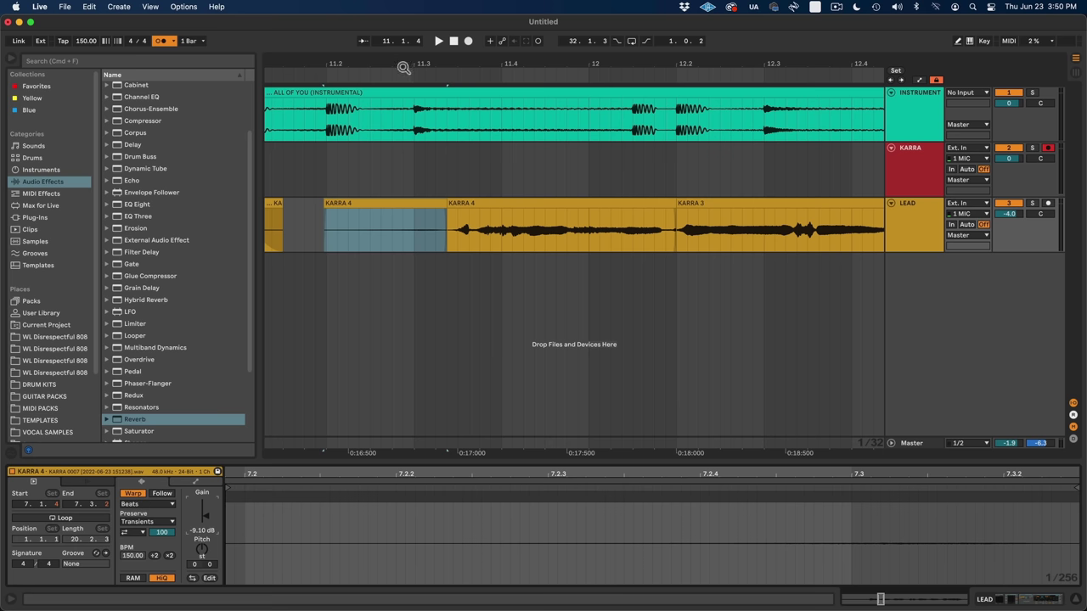
- Turn off Warp for all clips on the LEAD track
drag(404, 68, 315, 67)
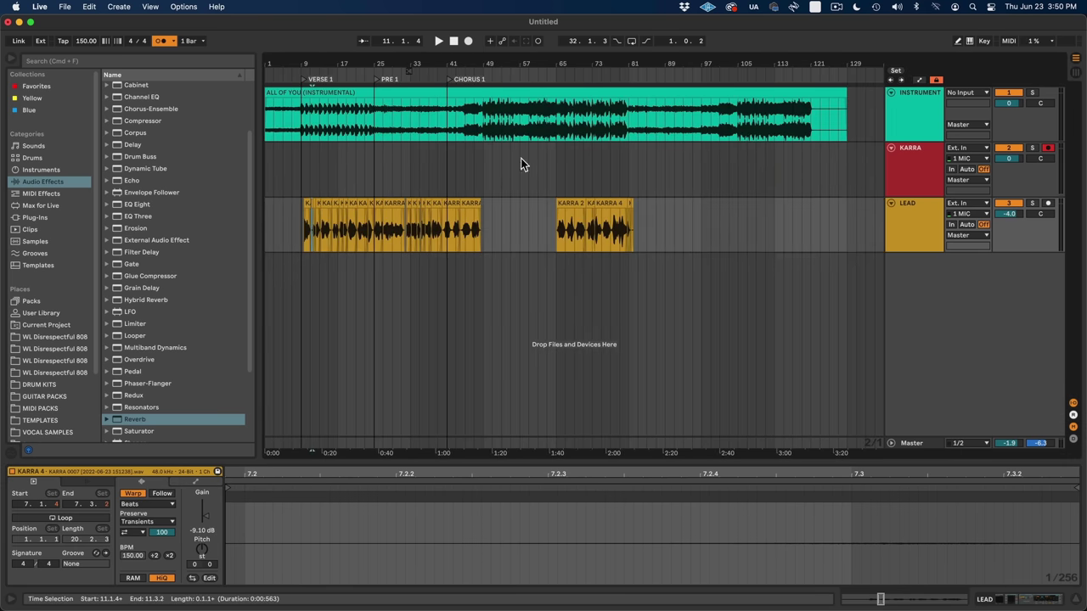
drag(672, 229, 252, 244)
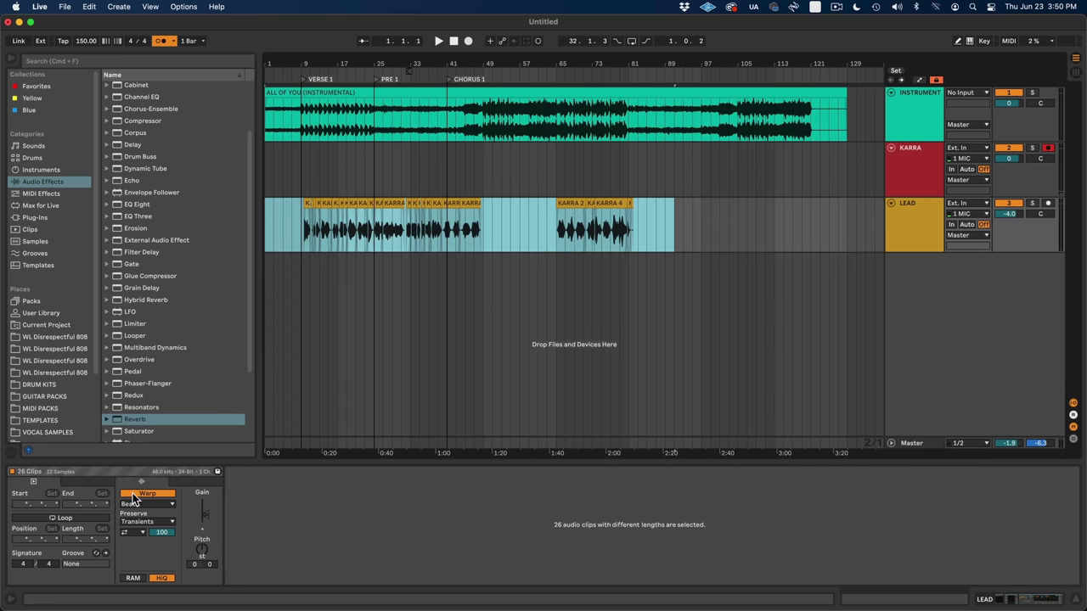
click(299, 215)
- Add a fade-in to the start of the short LEAD clip at about 11.2
drag(321, 63, 321, 78)
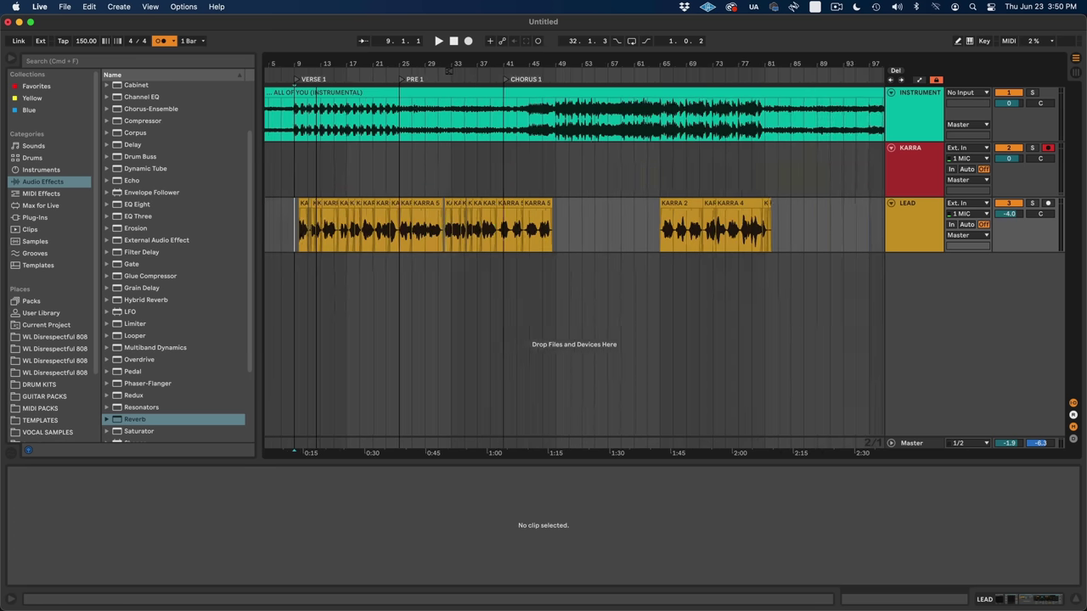
drag(448, 71, 450, 219)
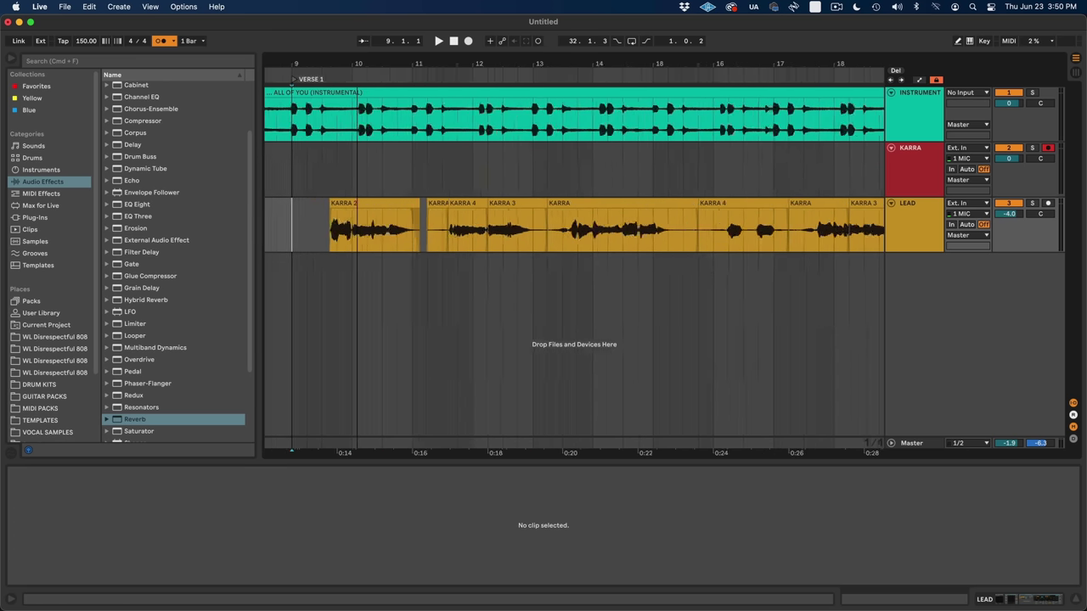
drag(357, 65, 359, 115)
click(516, 212)
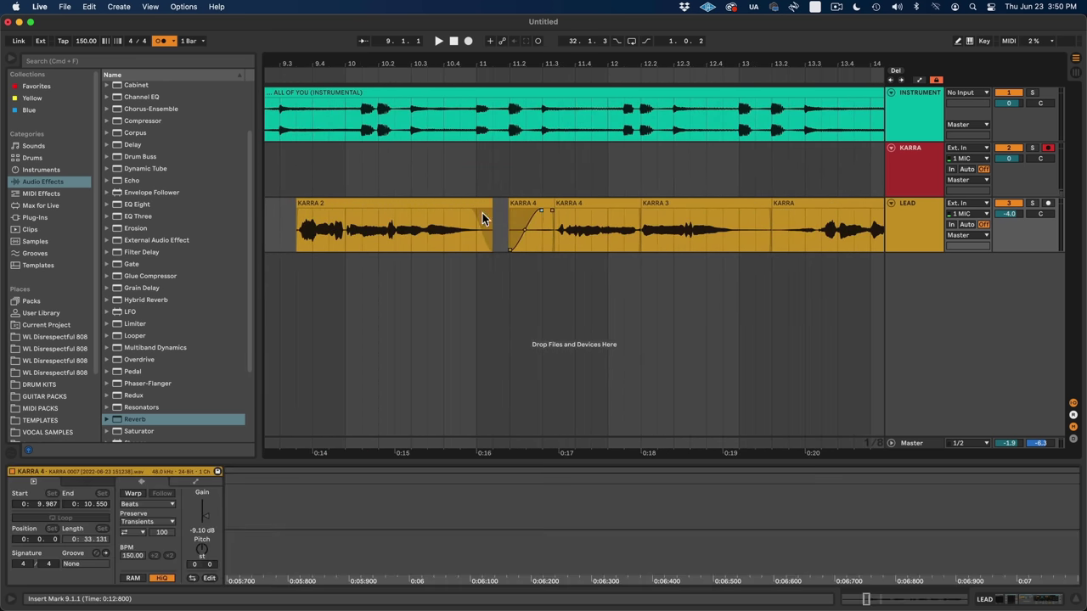
- Add a very short fade-in at the start of the first LEAD clip, at 9.3.3
click(402, 203)
drag(298, 212, 304, 212)
click(307, 205)
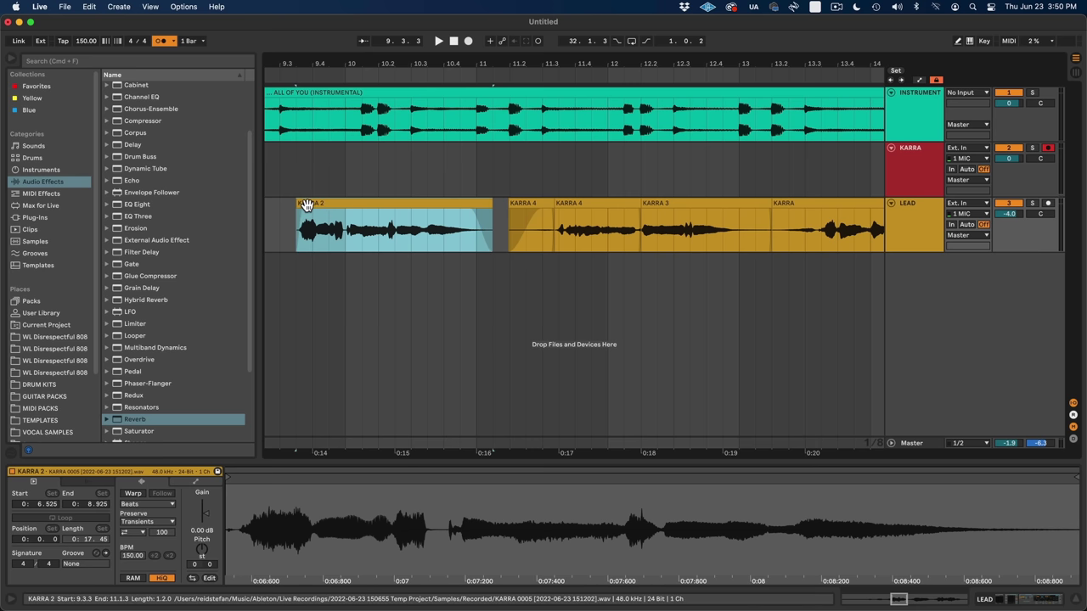
drag(444, 63, 378, 64)
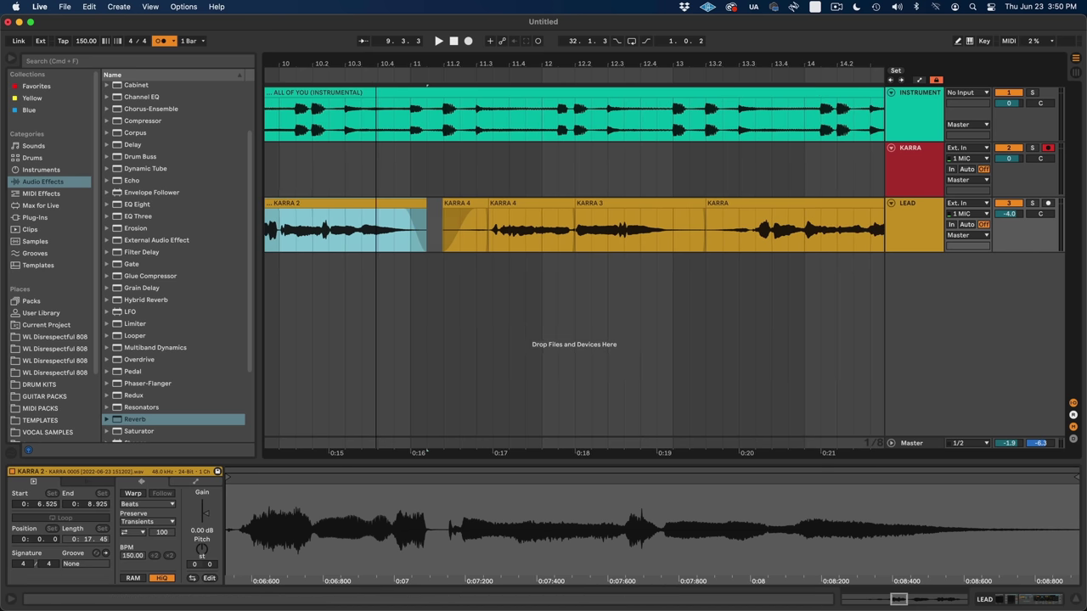
- Trim the end of the LEAD track's KARRA 3 clip to about 13.1.4 and give it a fade-out
key(space)
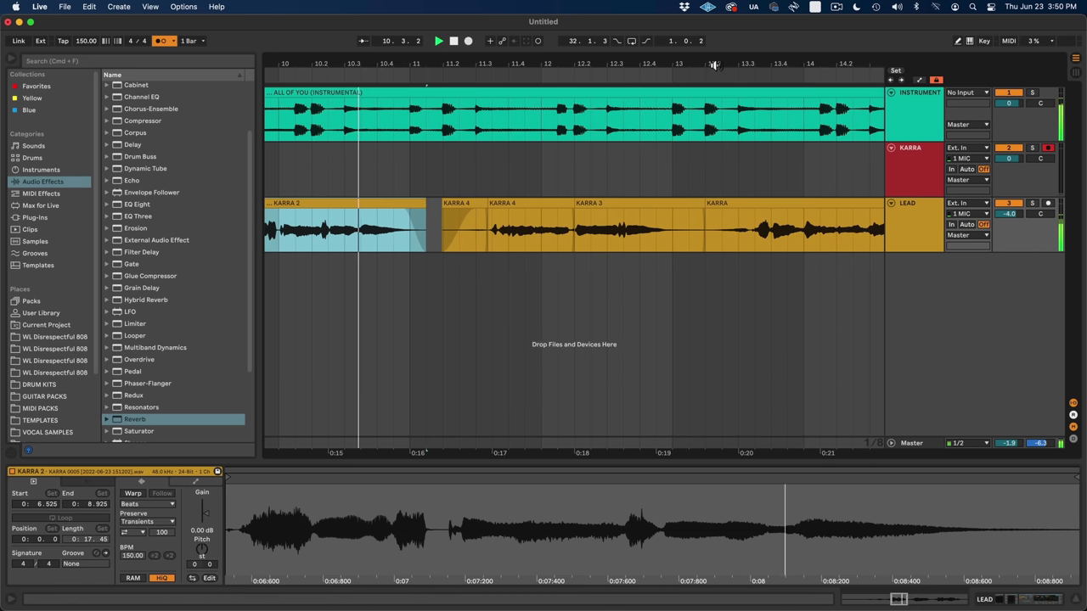
drag(693, 204, 635, 212)
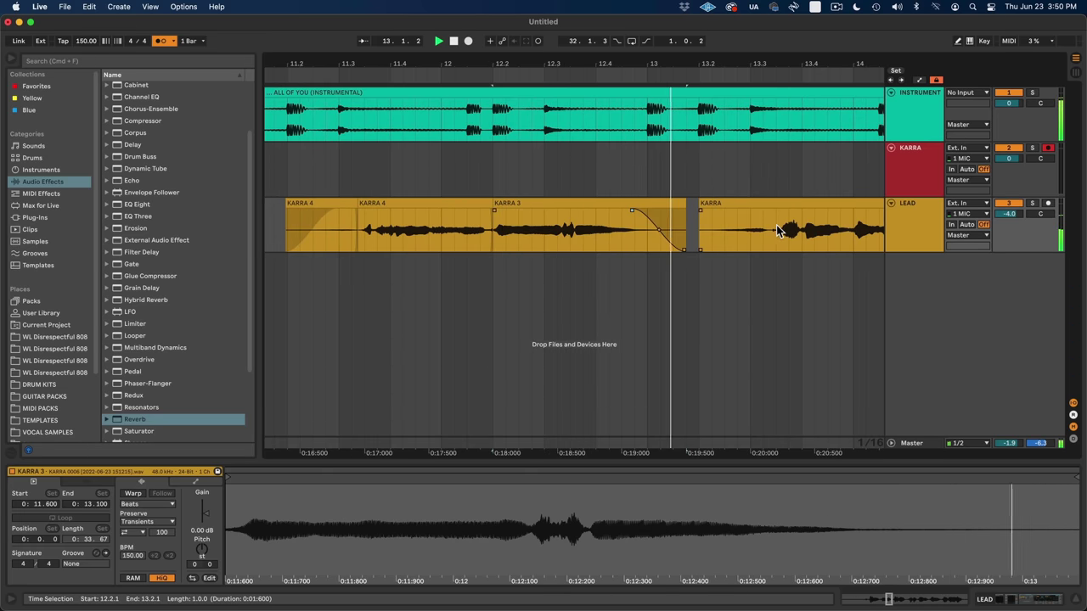
- Split the LEAD track's KARRA clip at 13.3.2 and set the first part's gain to -11.1 dB
drag(781, 63, 781, 129)
click(732, 210)
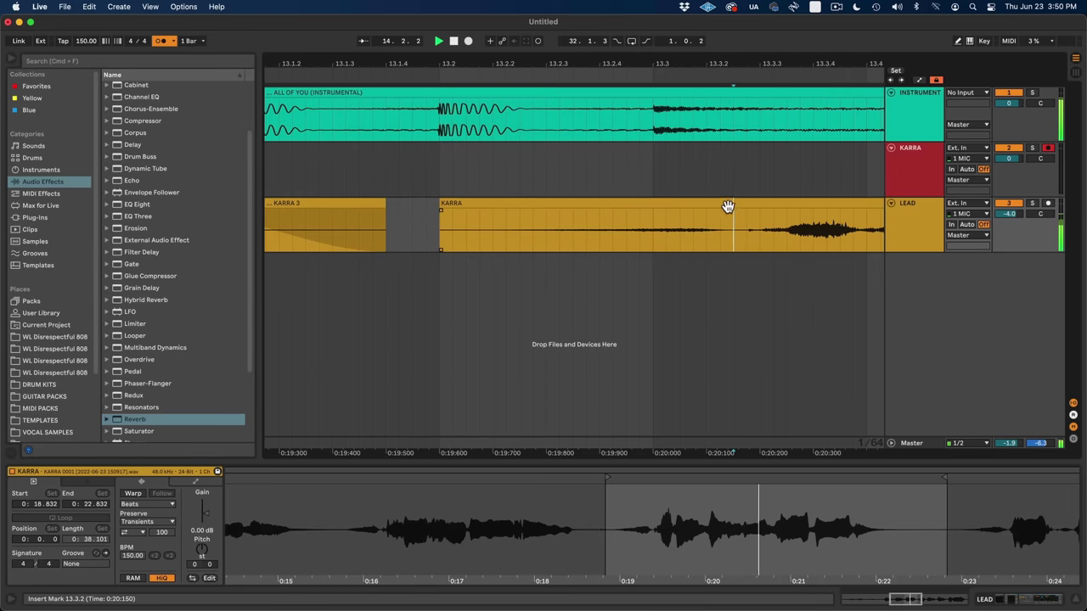
key(super+e)
drag(206, 516, 206, 535)
- Add a fade-in to the short KARRA clip at 13.2 and a short crossfade into the clip that follows it
click(469, 212)
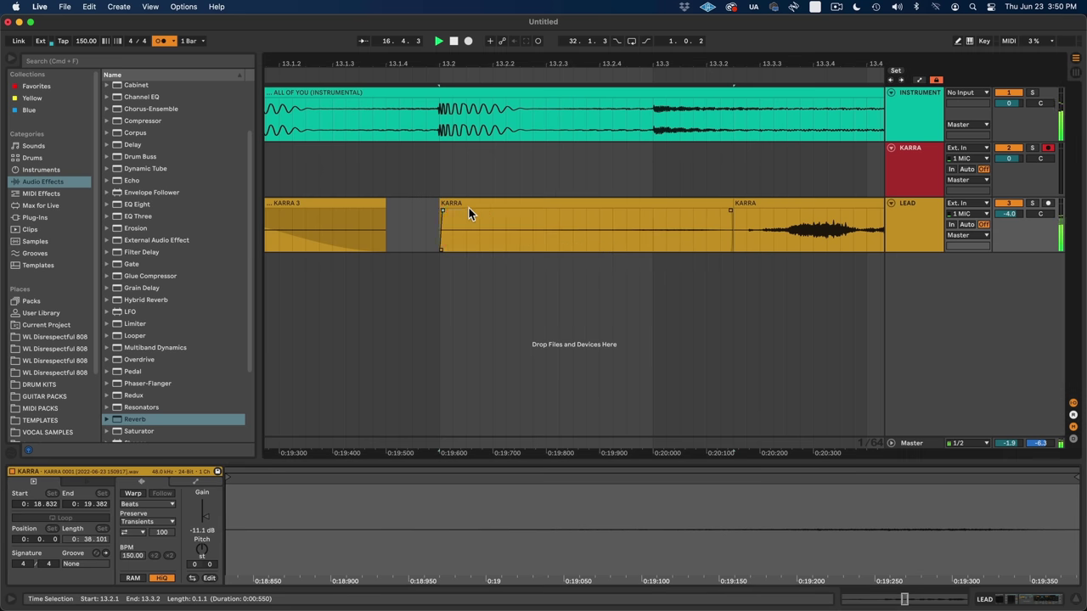
drag(734, 210, 741, 208)
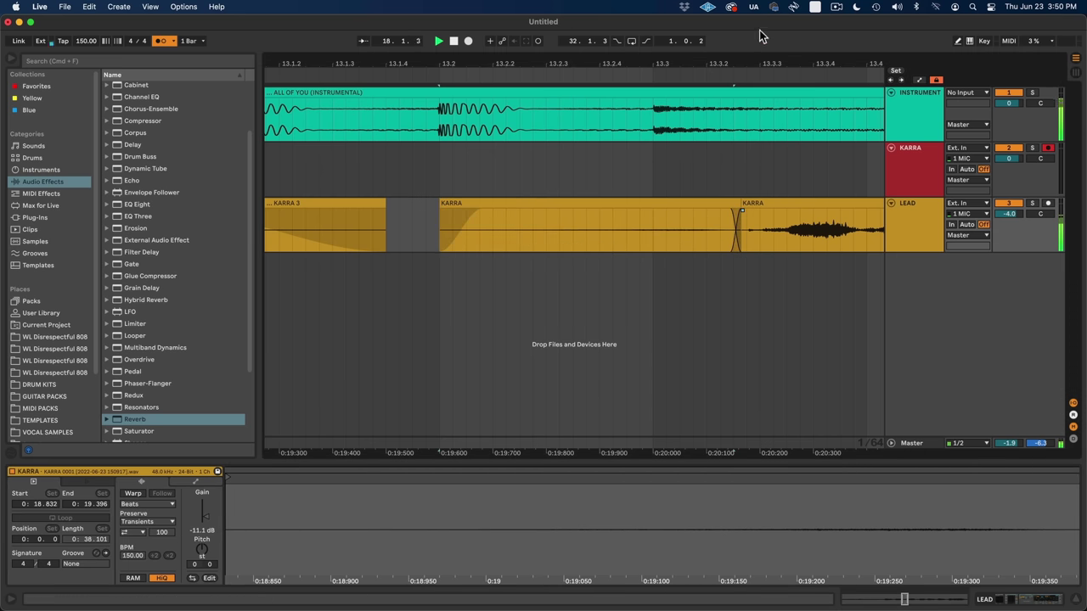
- Add a fade-in to the start of the KARRA 4 clip at 15.4 and split it just before the phrase at 16.2
drag(746, 59, 571, 34)
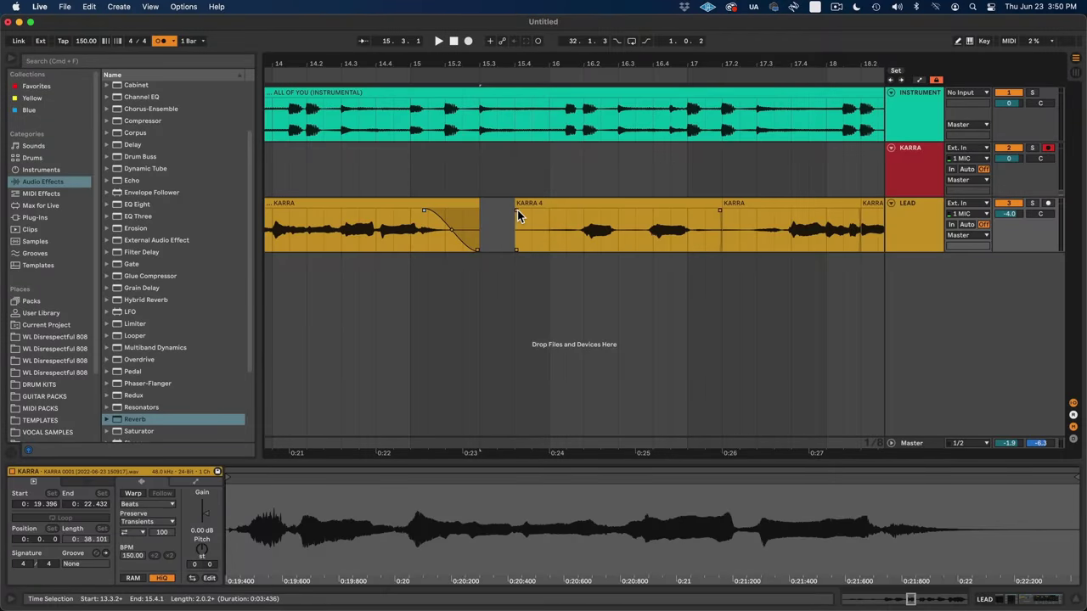
drag(517, 210, 561, 209)
drag(591, 64, 591, 115)
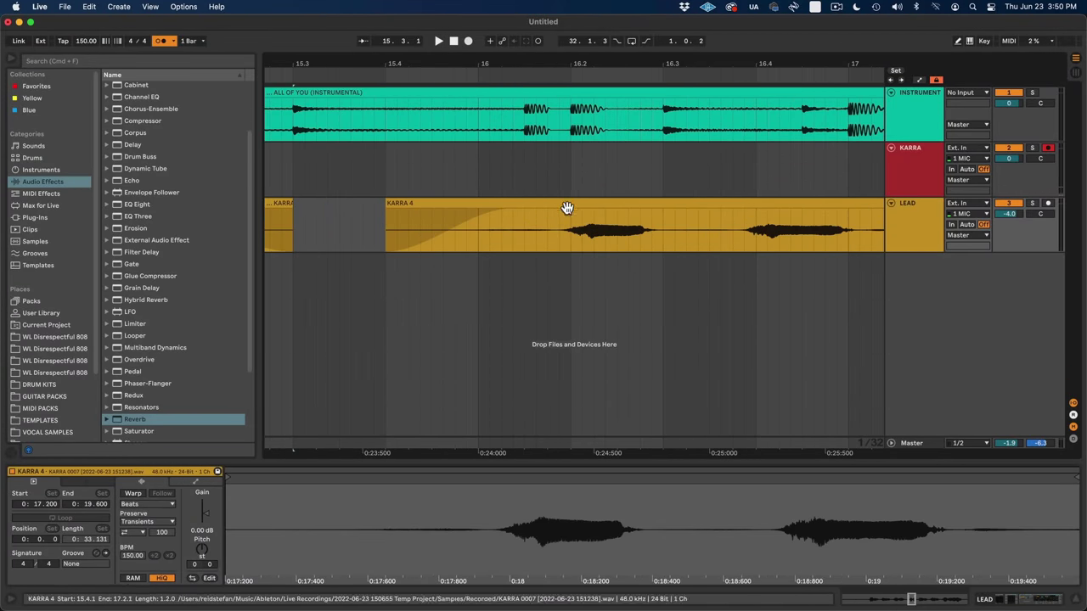
click(559, 215)
key(super+e)
click(551, 204)
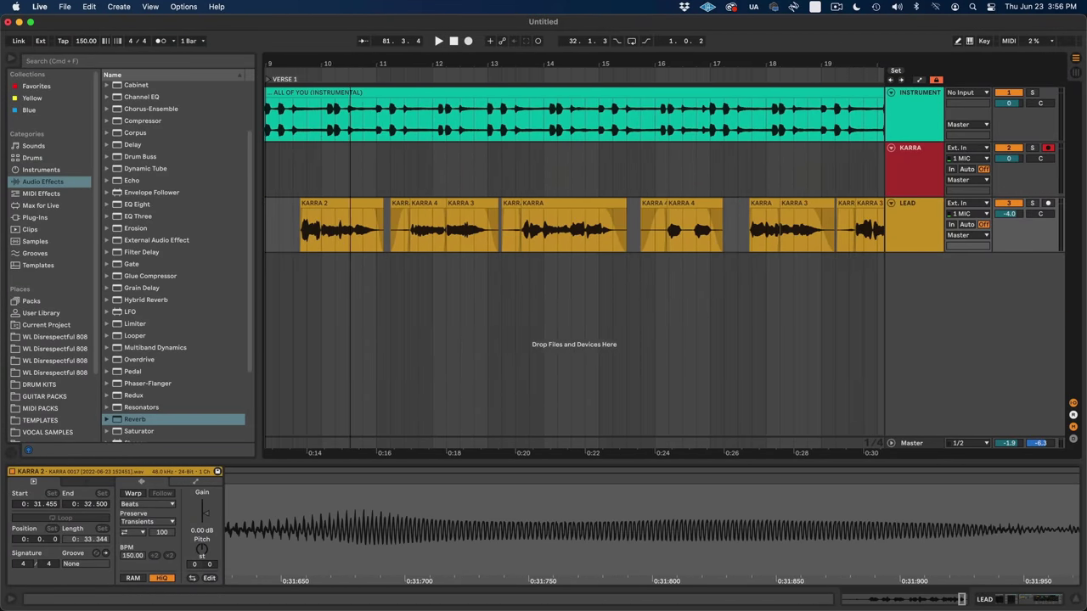
- Duplicate the LEAD track and delete all clips on the copy
drag(297, 64, 297, 39)
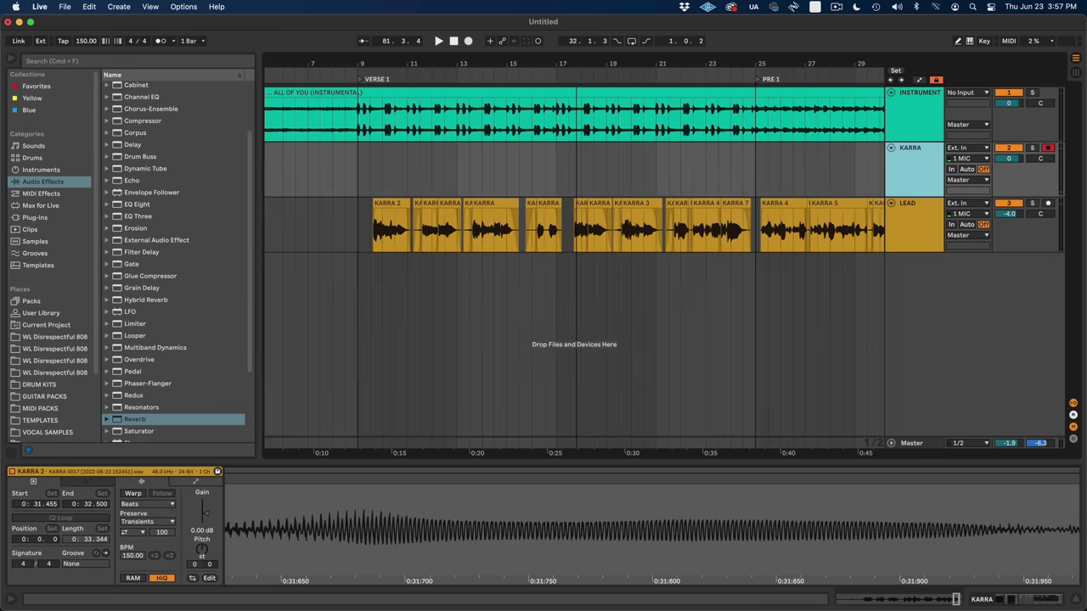
drag(397, 63, 234, 28)
right_click(899, 220)
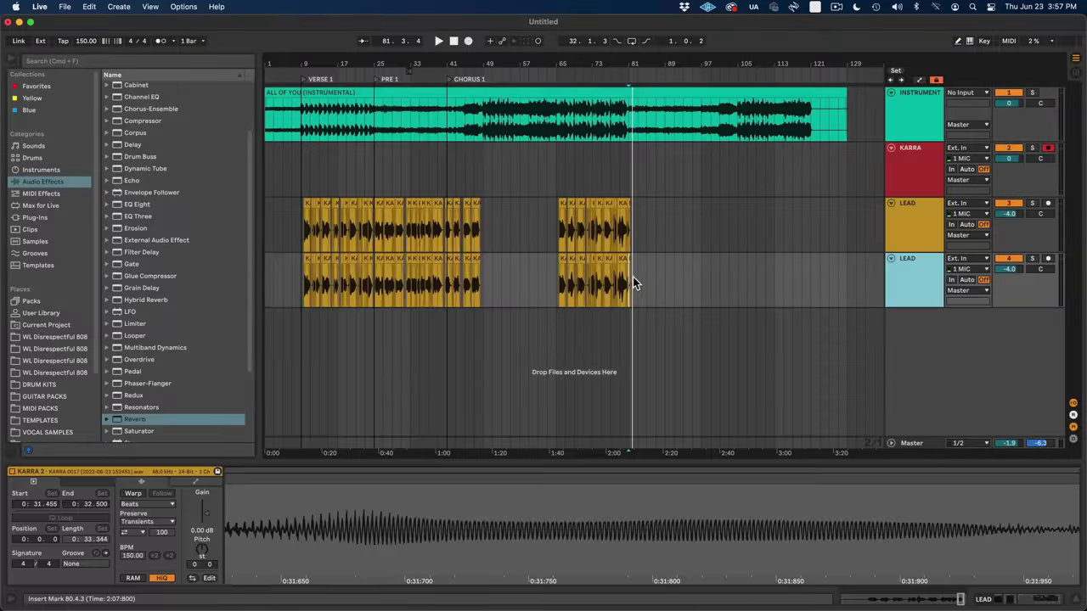
drag(633, 277, 194, 299)
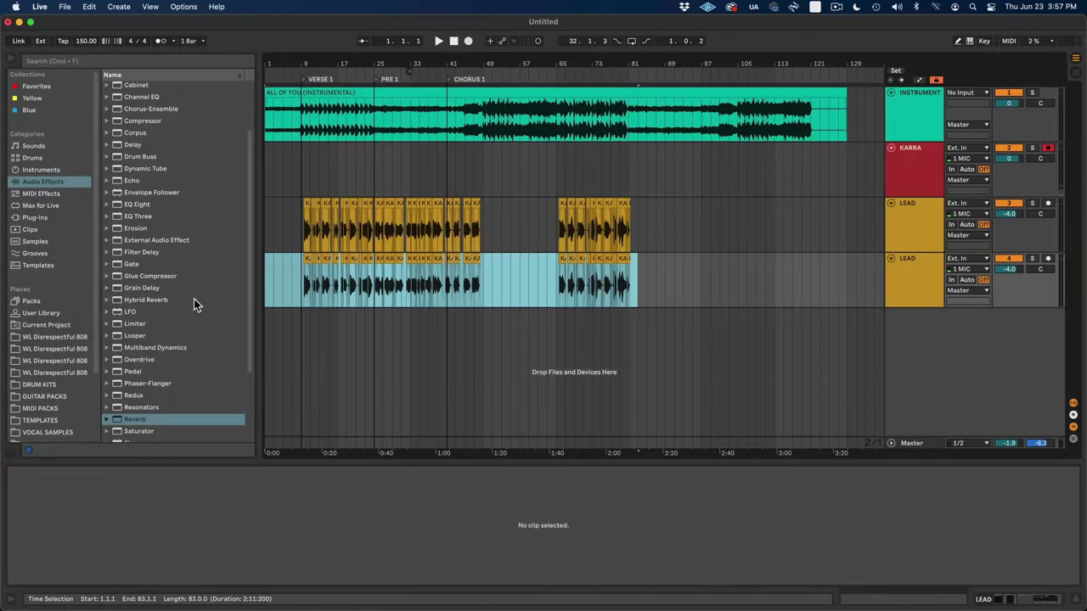
key(Delete)
- Change the color of the empty duplicate track to salmon
right_click(918, 277)
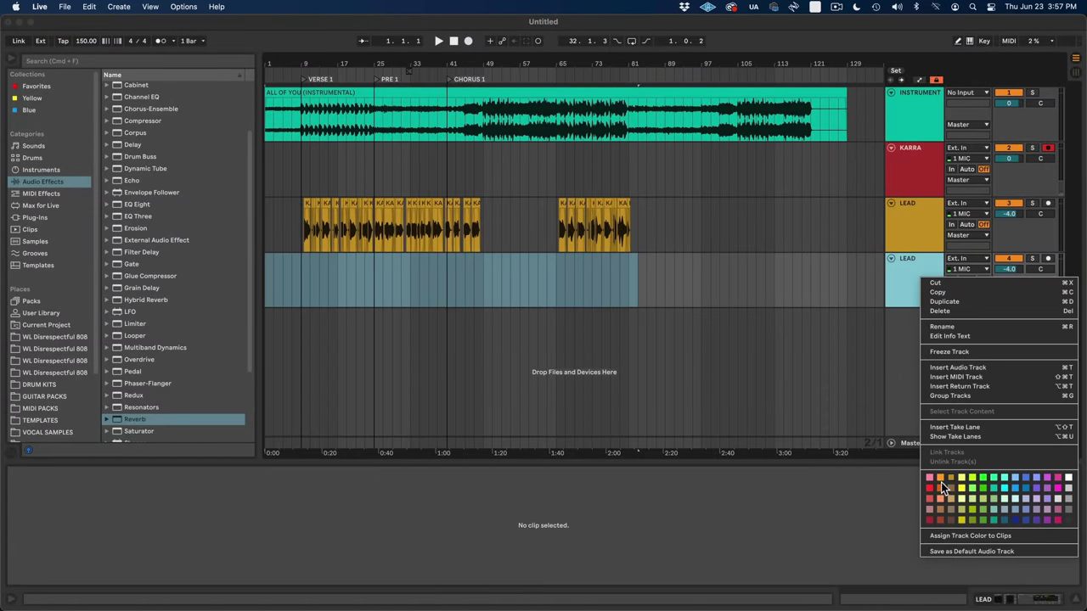
click(942, 492)
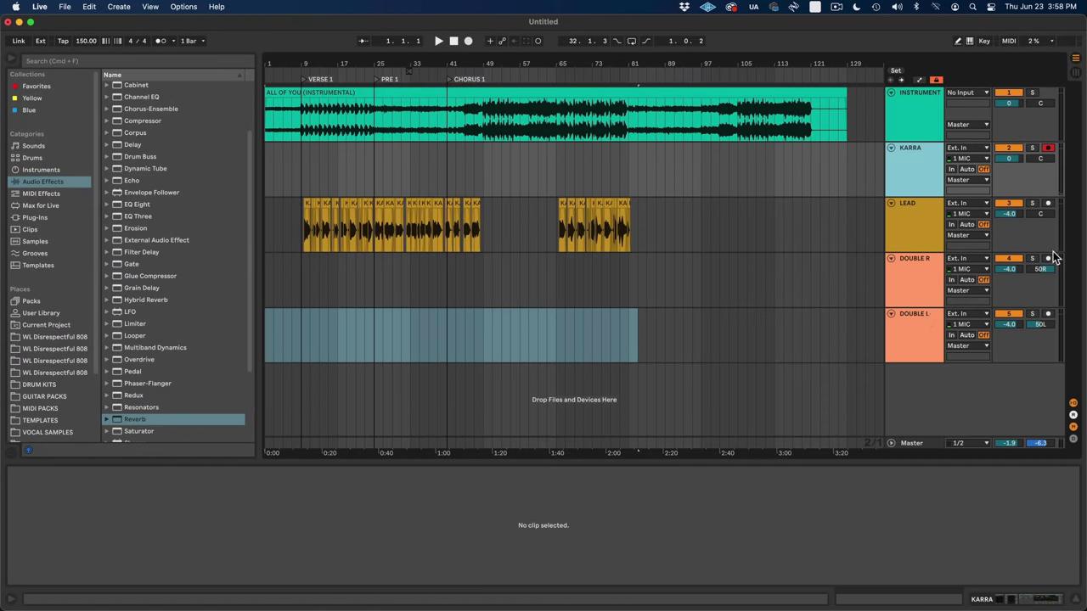
- Arm the DOUBLE R track and record a pre-chorus double on it starting from 25.1.1
click(1049, 258)
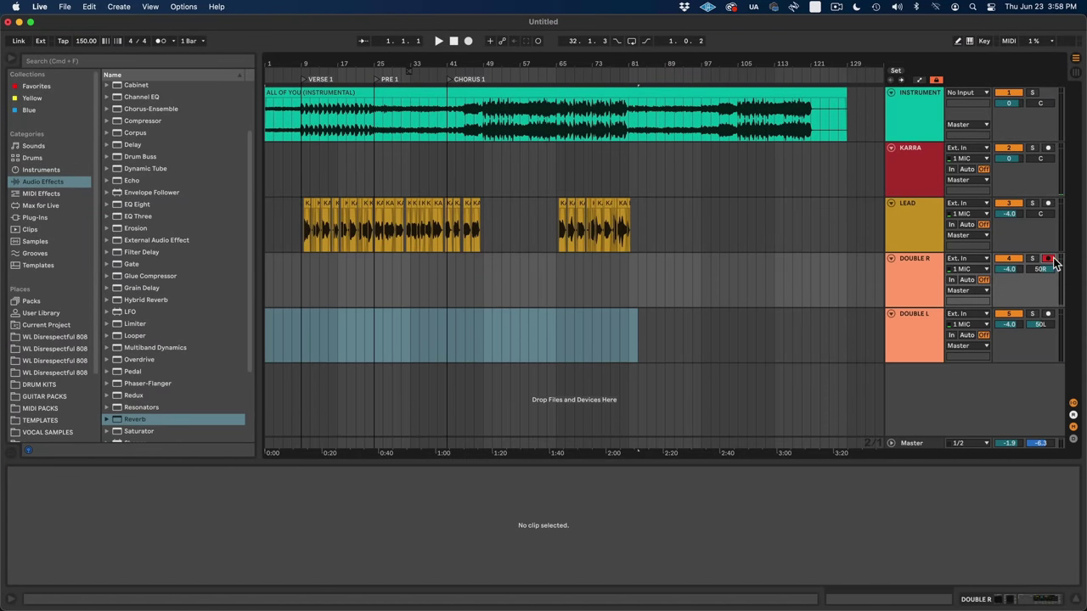
click(304, 278)
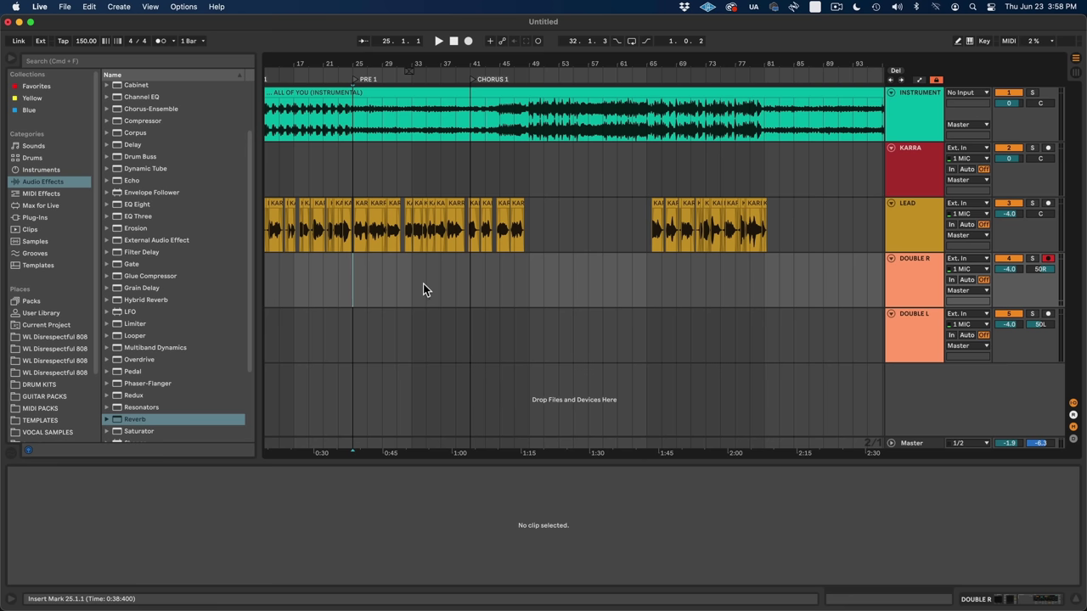
key(F9)
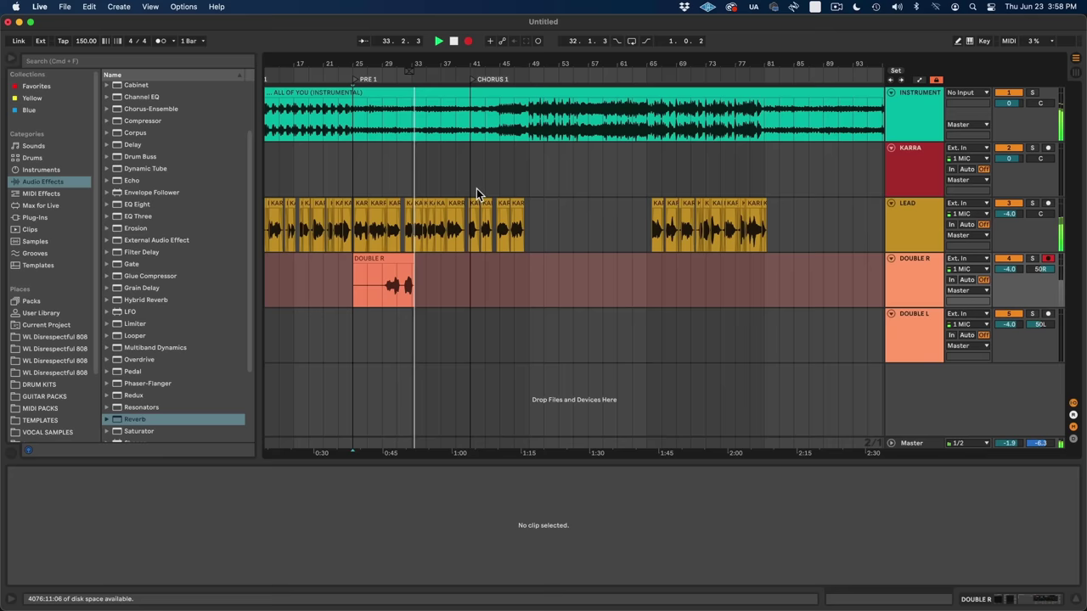
key(space)
- Play from 27.1.1 and record a matching pre-chorus double on the DOUBLE L track
click(430, 319)
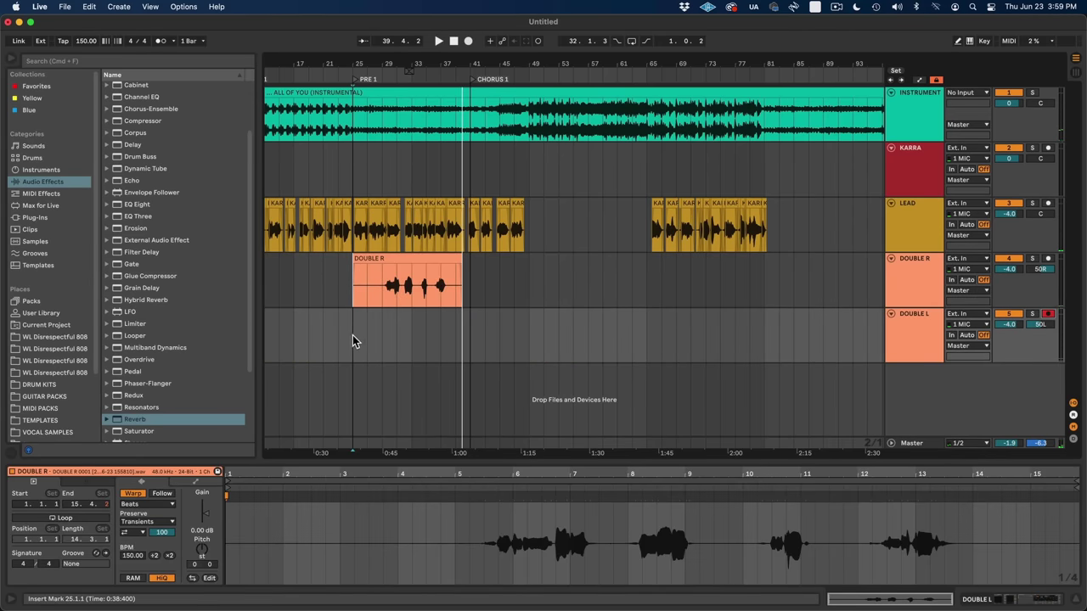
key(space)
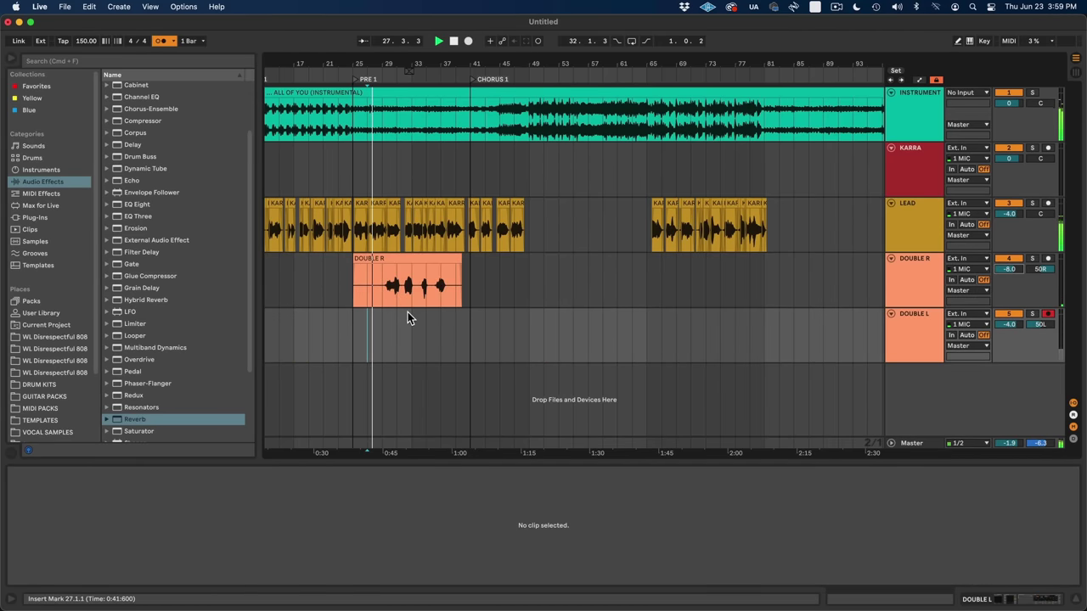
key(F9)
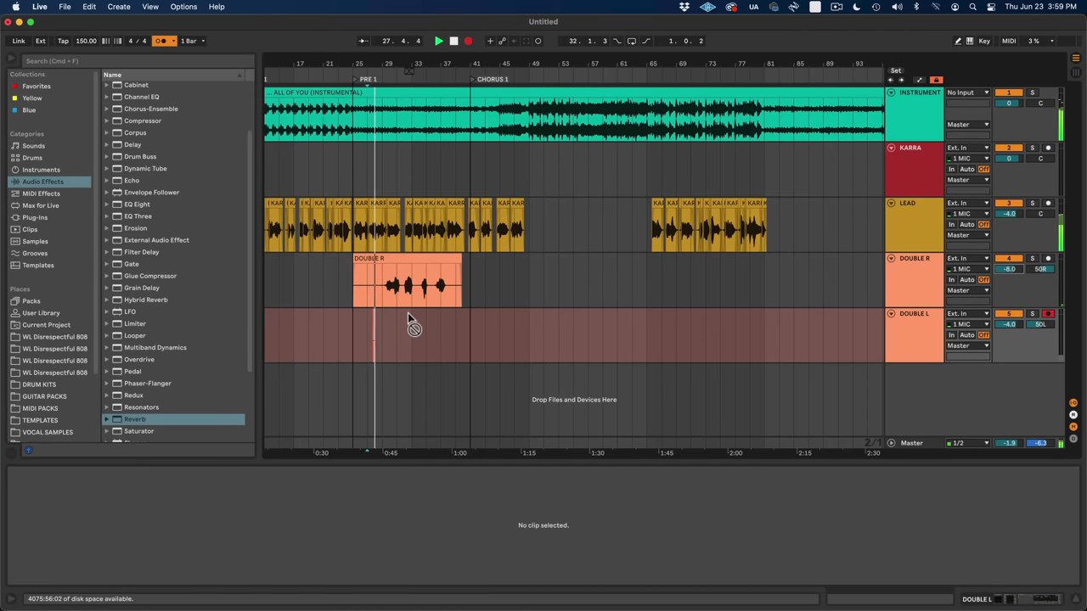
- Reduce the height of the DOUBLE R and DOUBLE L tracks and duplicate both tracks
drag(400, 61, 415, 79)
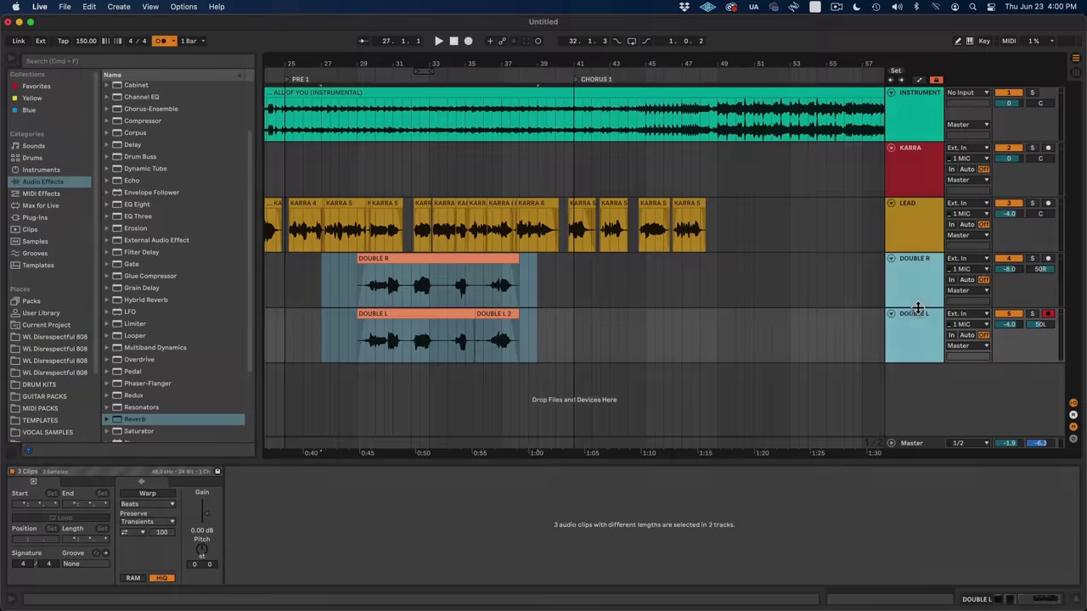
drag(921, 307, 920, 296)
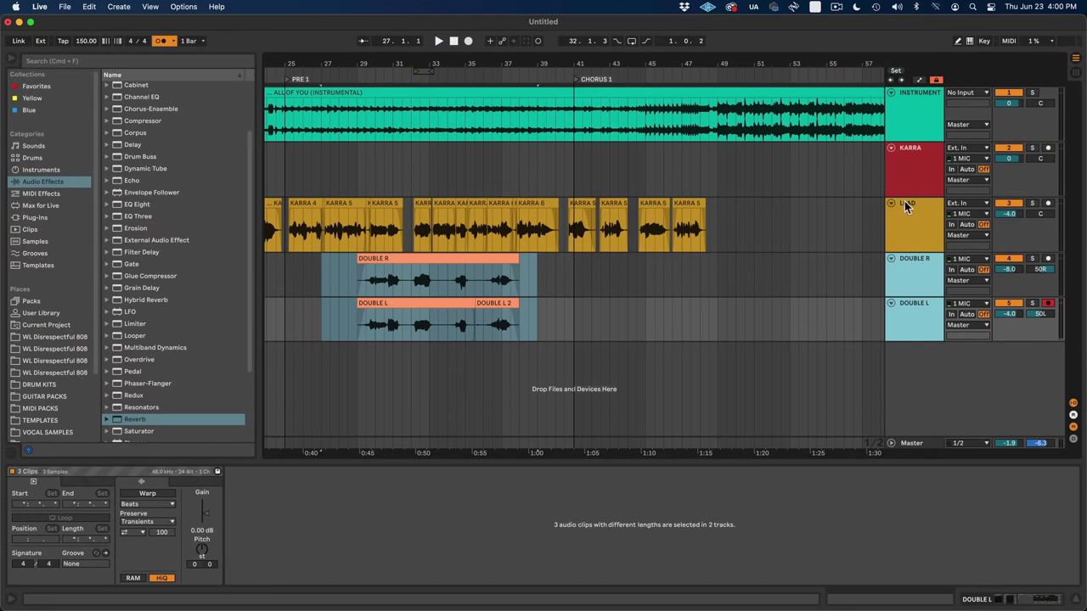
click(917, 271)
shift+click(918, 315)
right_click(918, 318)
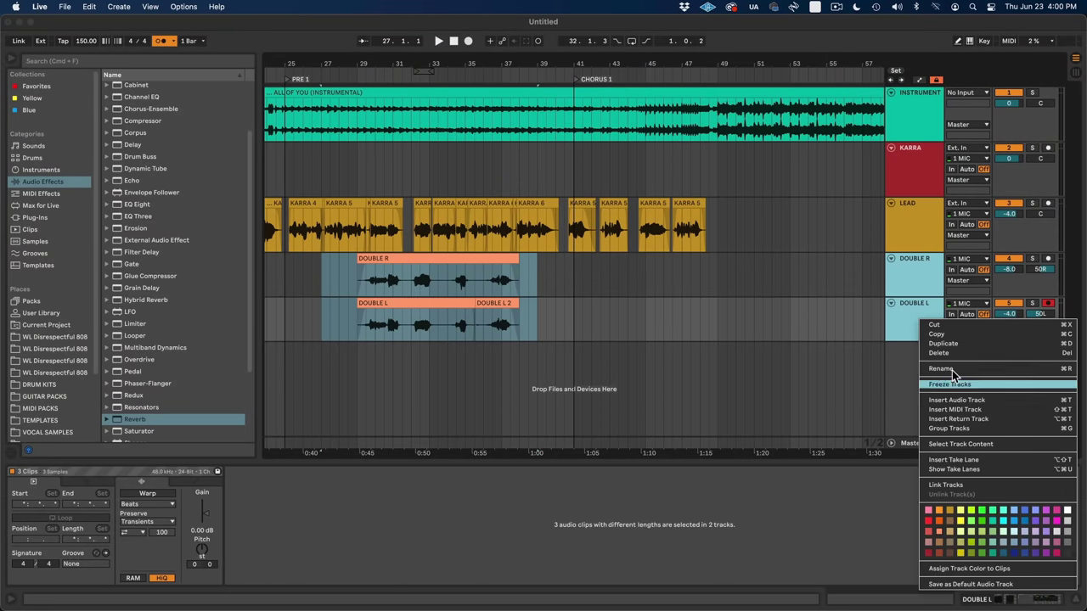
click(945, 344)
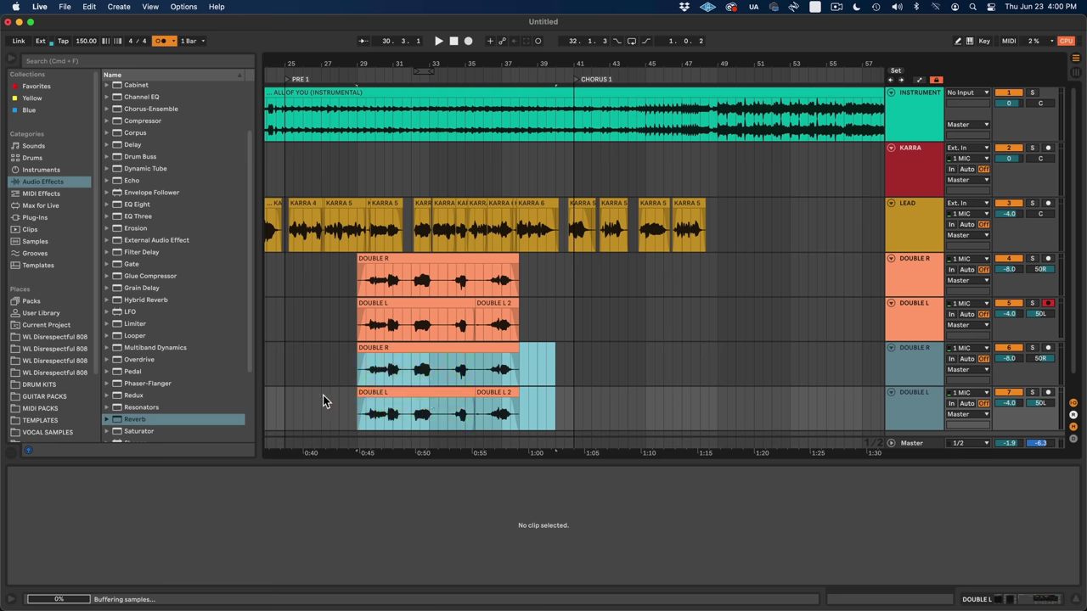
- Clear the clips from the duplicated DOUBLE R and DOUBLE L tracks and color both tracks yellow
scroll(923, 361, down, 2)
click(917, 346)
shift+click(912, 397)
right_click(912, 394)
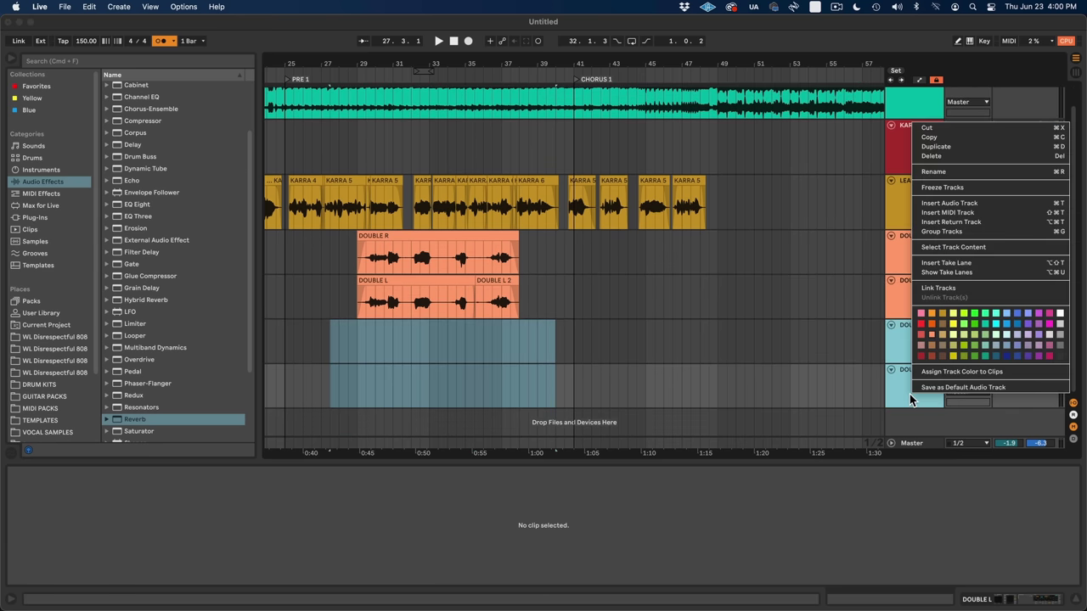
click(955, 316)
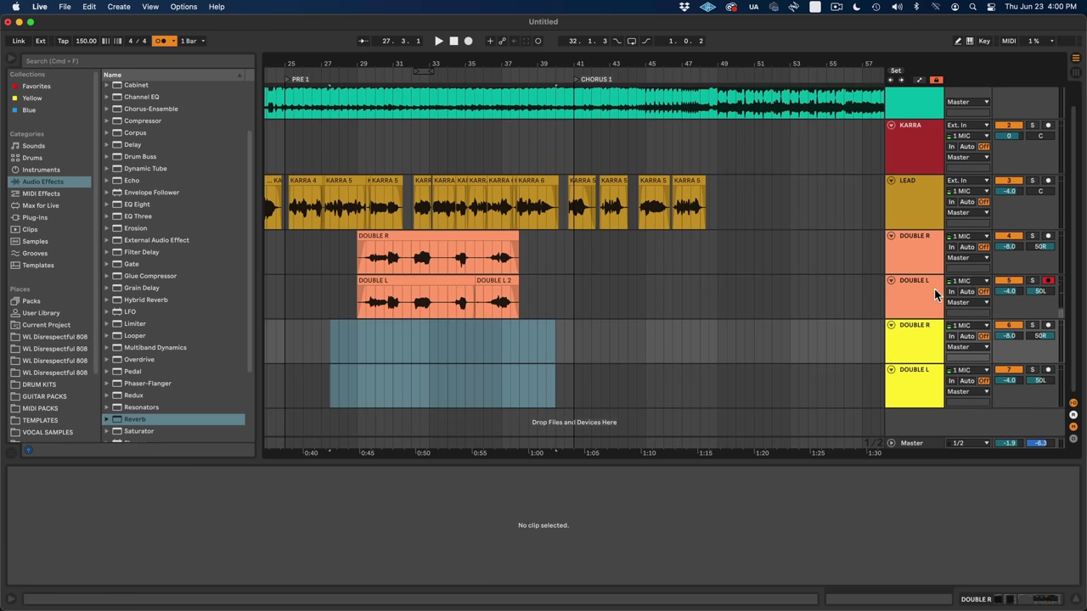
- Change the color of the original DOUBLE R and DOUBLE L tracks to orange
click(930, 293)
shift+click(927, 268)
right_click(927, 273)
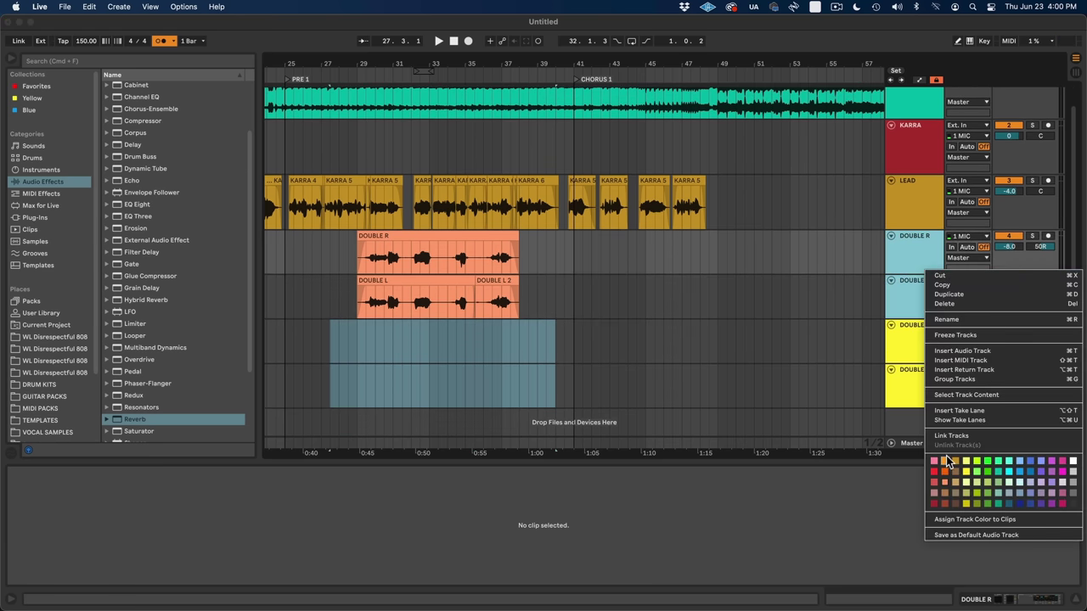
click(945, 460)
- Color the LEAD track blue and assign the track color to its clips
click(930, 197)
right_click(927, 197)
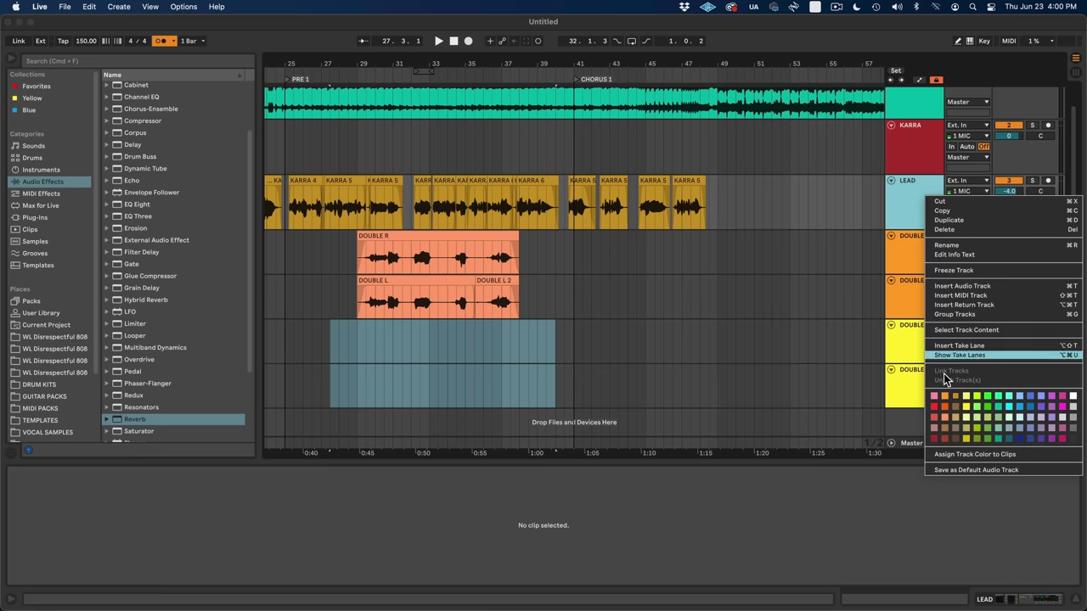
click(1028, 408)
right_click(924, 214)
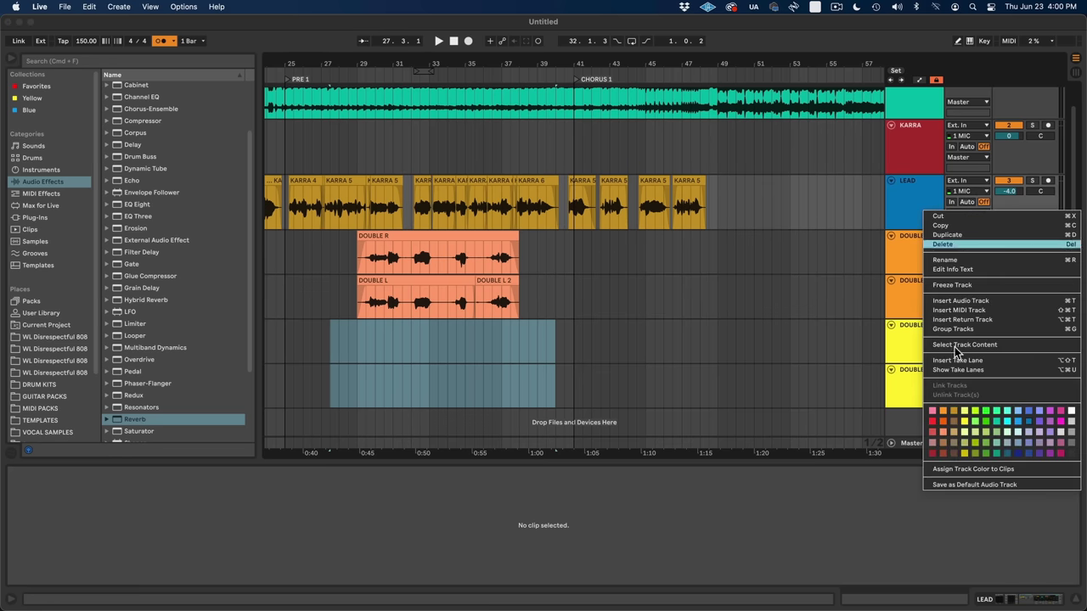
click(960, 470)
- Assign the orange track color to the clips on the DOUBLE R and DOUBLE L tracks
click(915, 259)
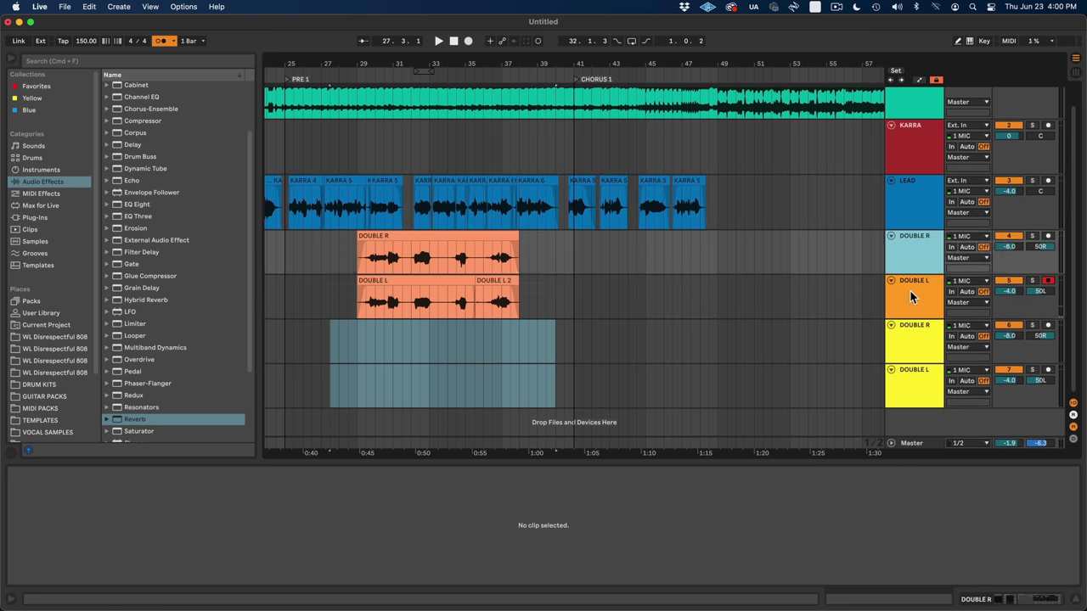
shift+click(912, 309)
right_click(911, 309)
click(949, 563)
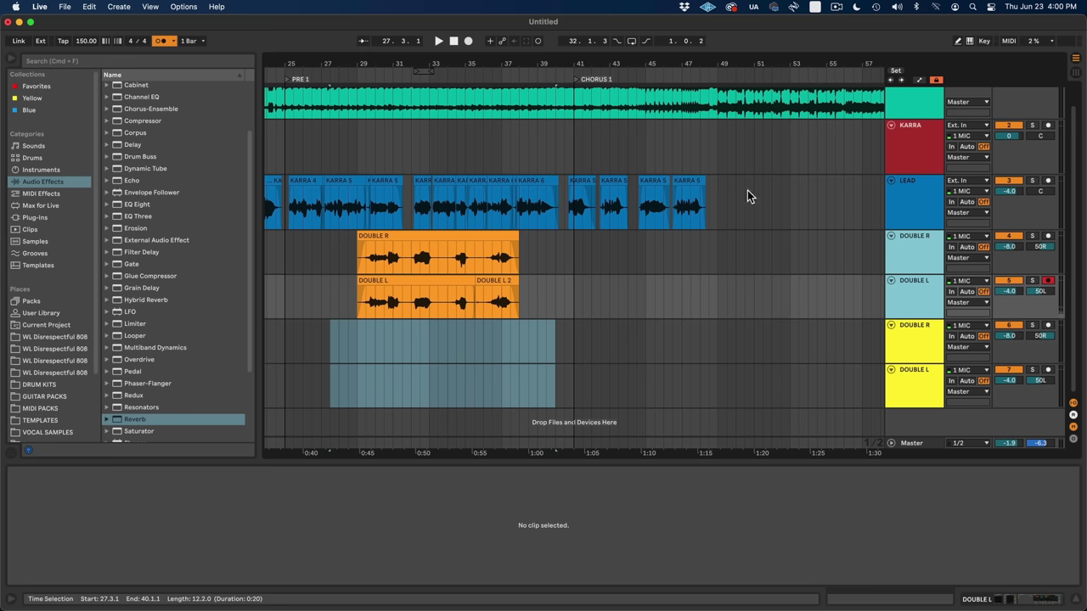
- Arm the yellow DOUBLE R track for recording
click(893, 360)
click(906, 392)
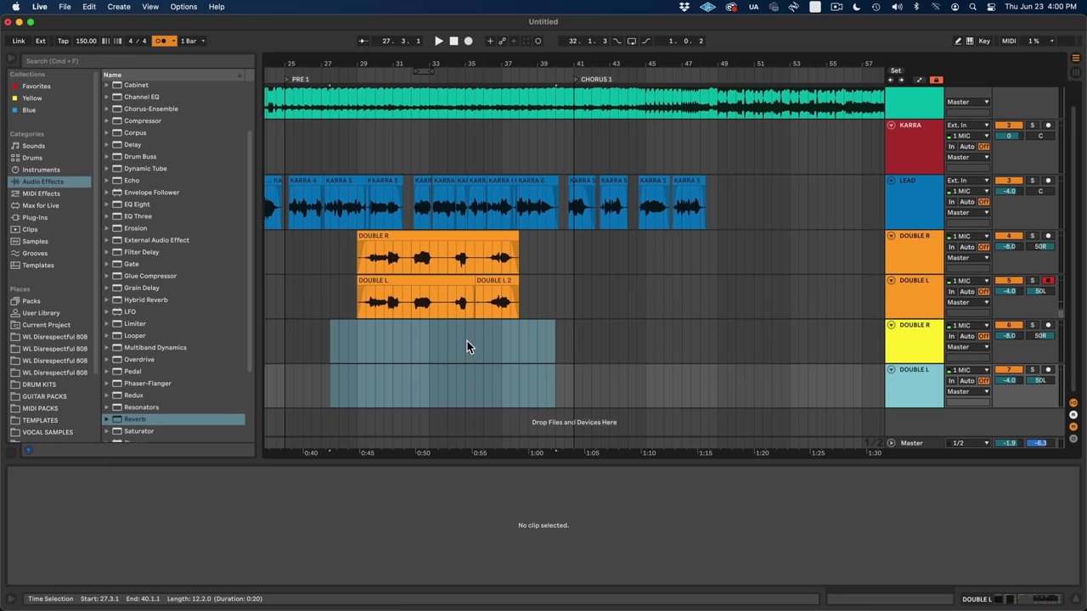
click(1049, 326)
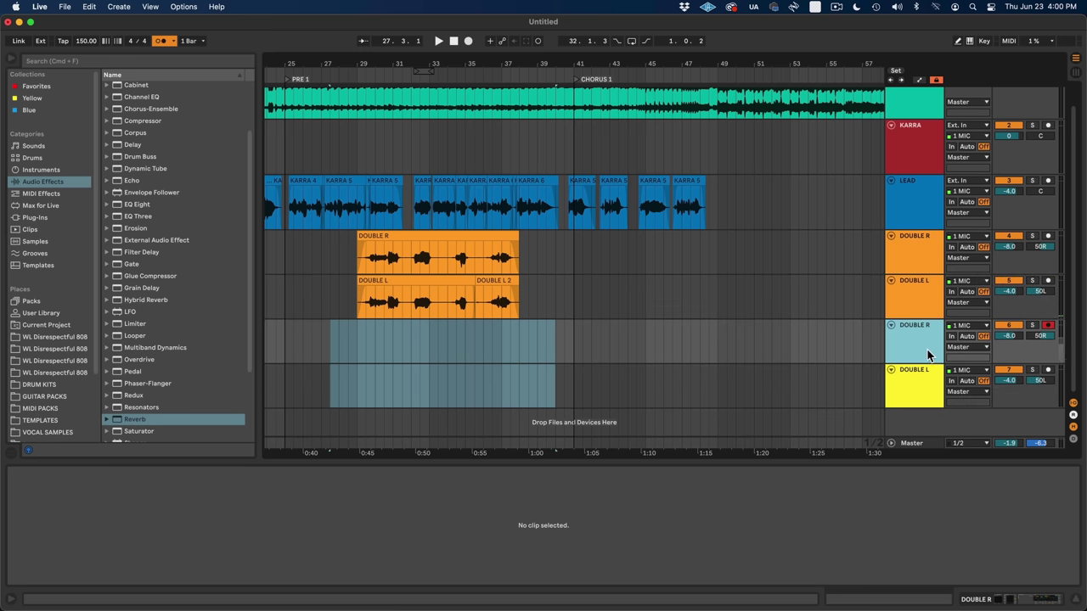
click(933, 397)
click(931, 354)
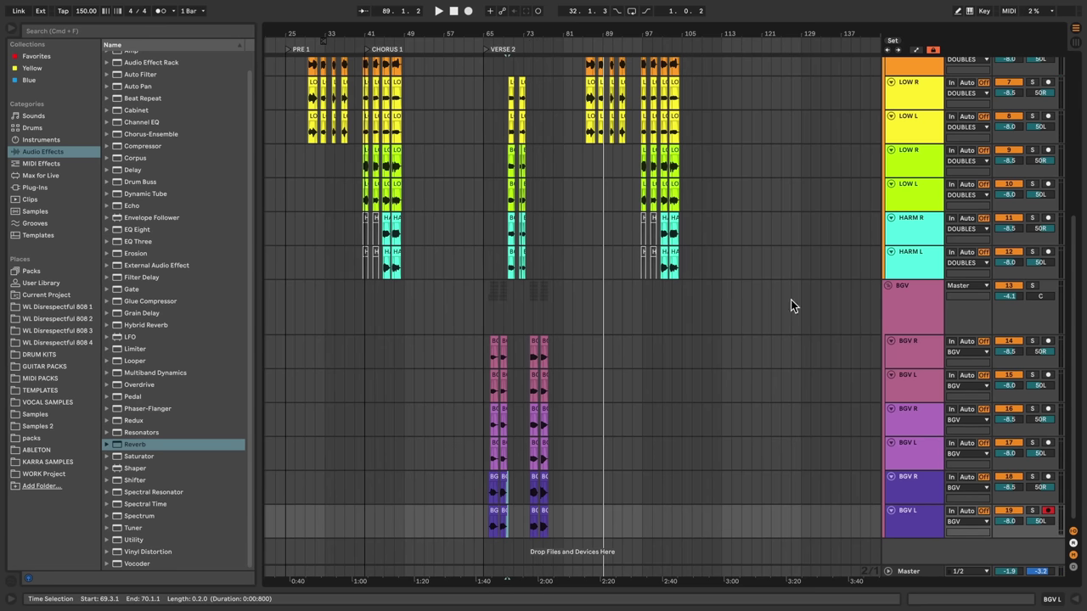
- Collapse the BGV and DOUBLES group tracks
click(888, 287)
scroll(901, 256, up, 5)
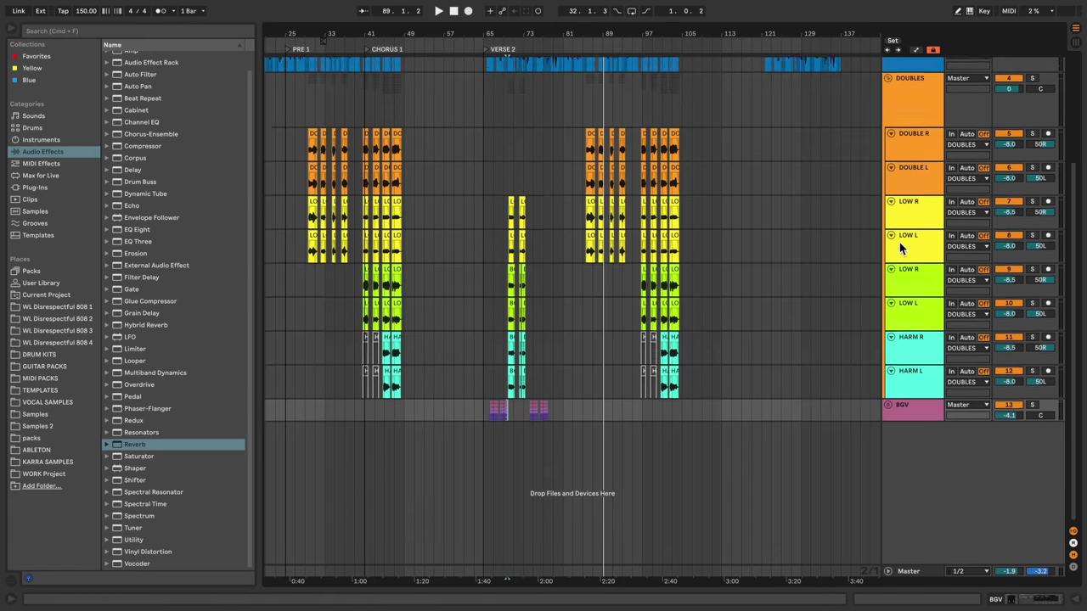
click(889, 172)
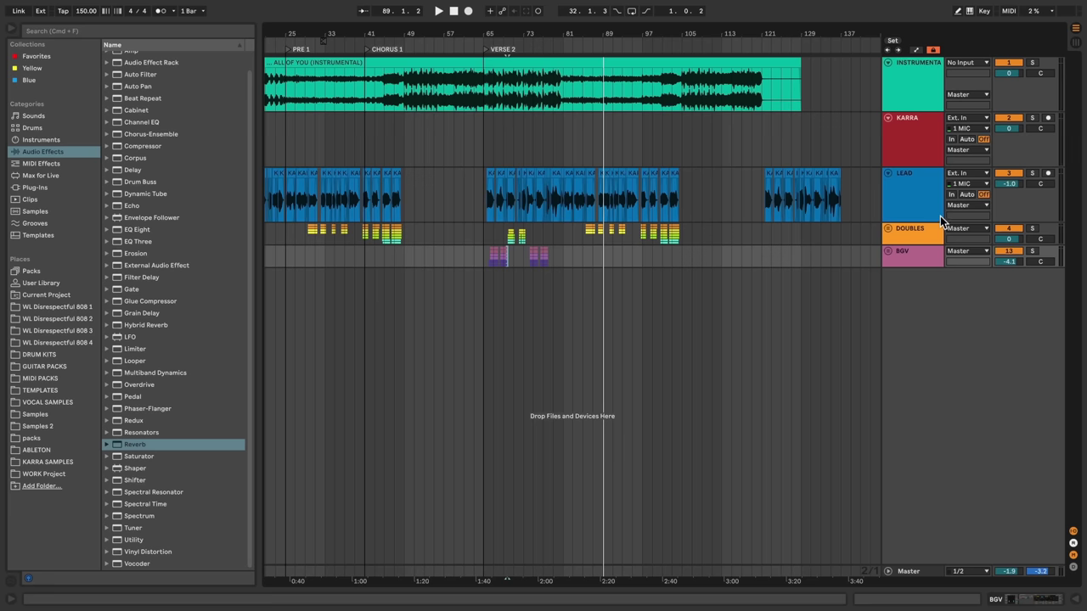
- Duplicate the LEAD track and color the copy magenta
click(933, 203)
right_click(930, 199)
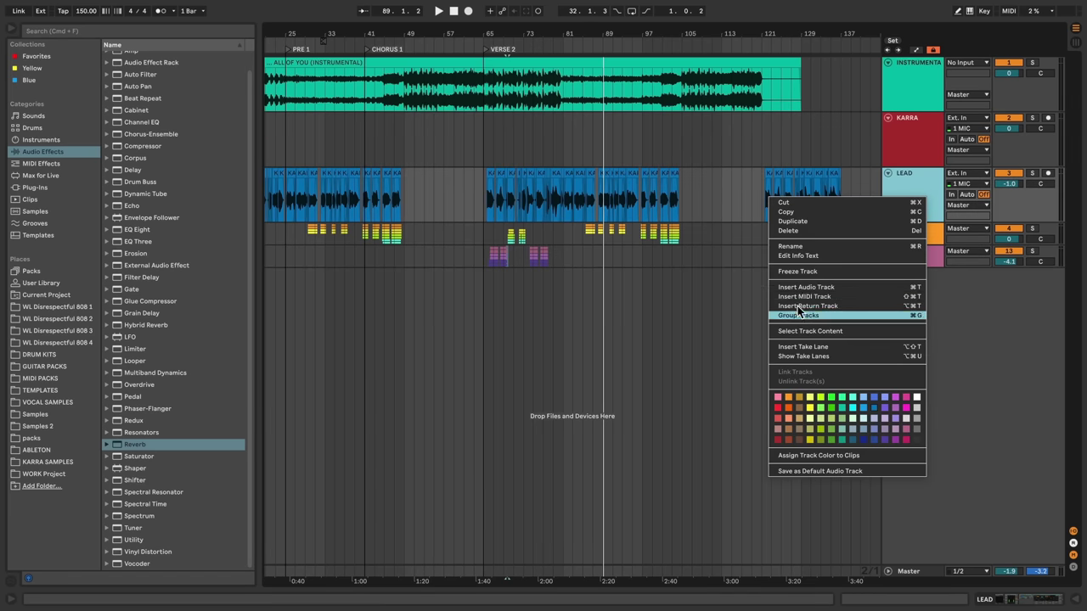
click(792, 221)
right_click(913, 251)
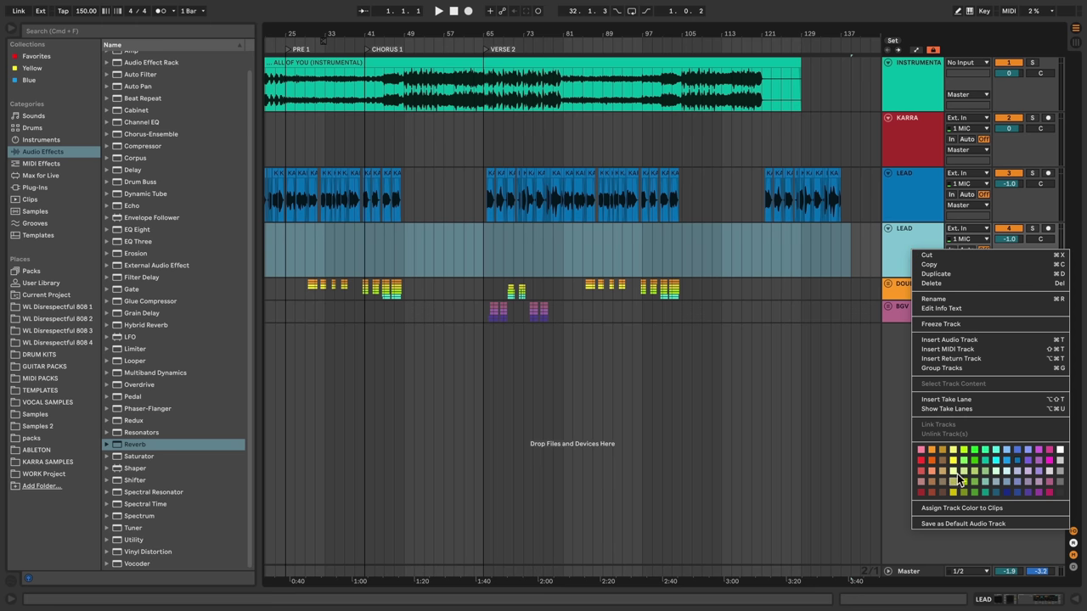
click(1049, 460)
- Rename the magenta copy of the LEAD track as ADLIBS
right_click(912, 248)
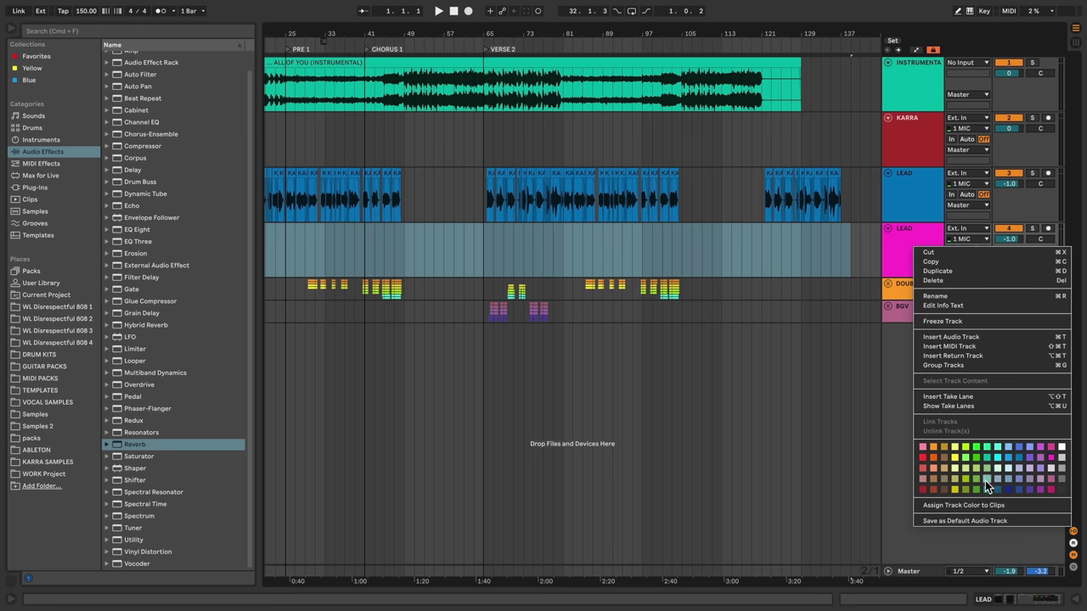
click(905, 219)
key(super+r)
text(AD)
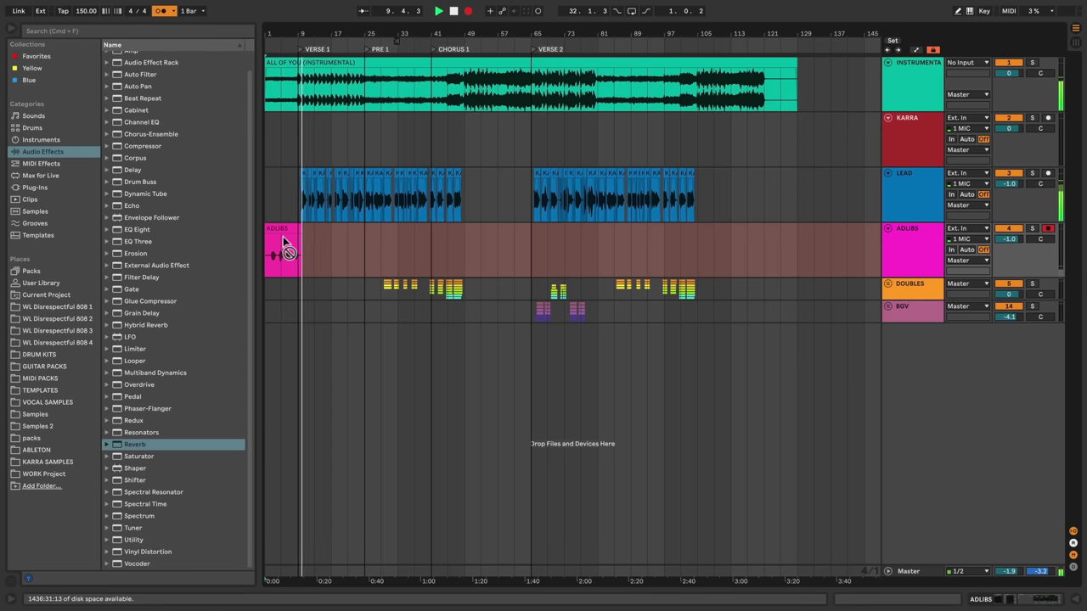
- Finish the intro ad-lib recording and continue recording ad-libs from VERSE 2 on the ADLIBS track
key(space)
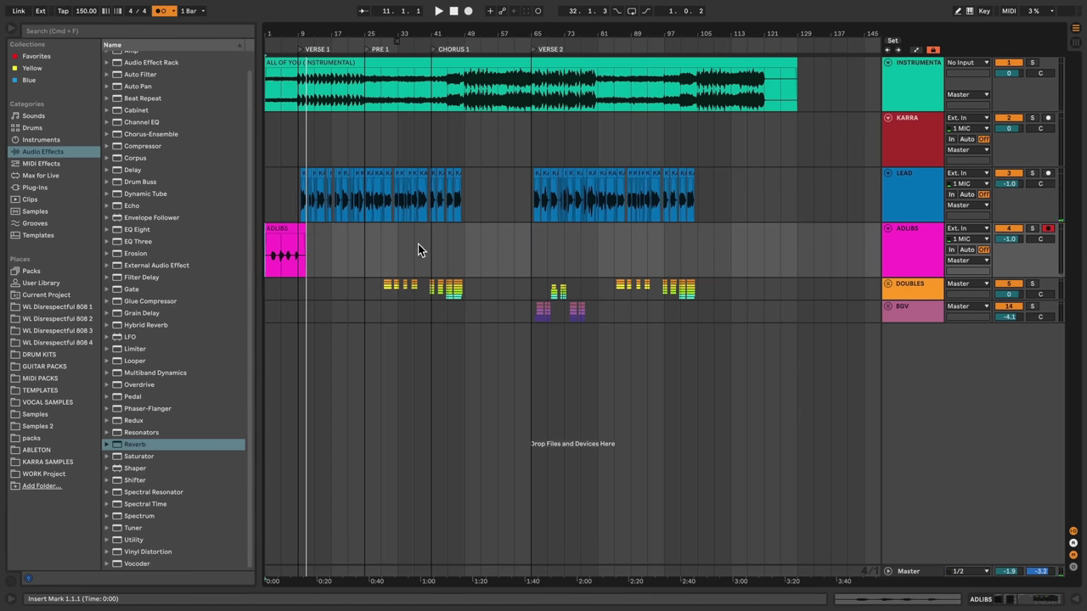
click(513, 250)
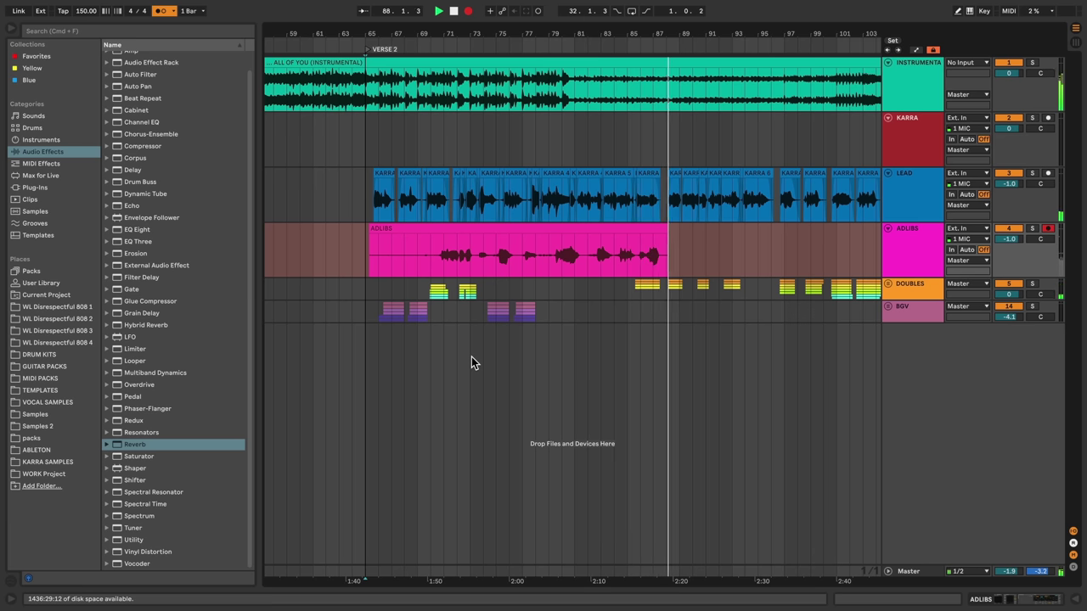
drag(701, 34, 713, 17)
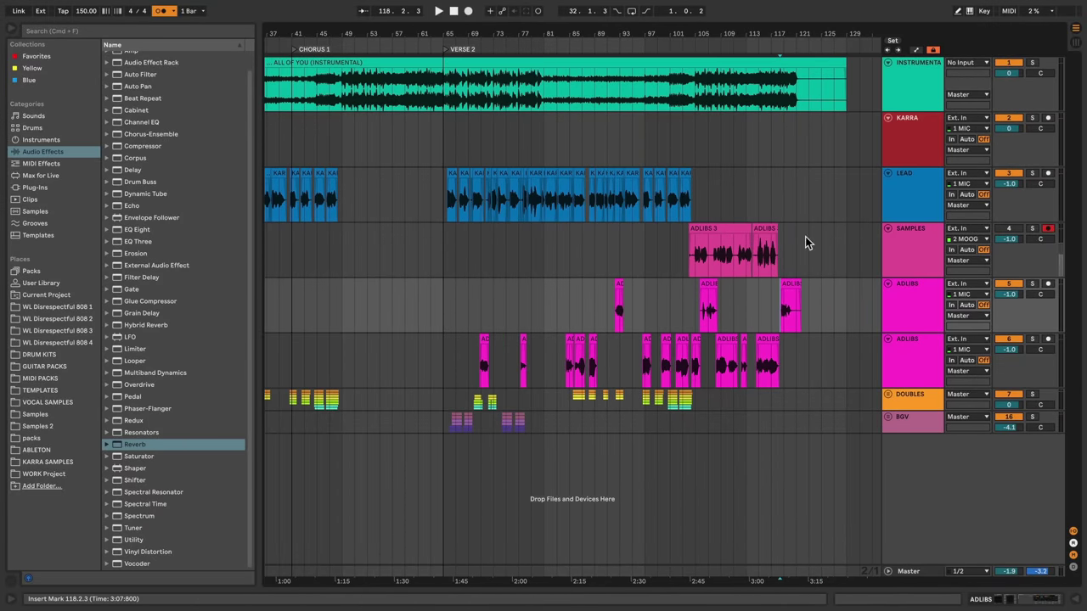
- Deactivate the two clips on the SAMPLES track
drag(855, 235, 684, 240)
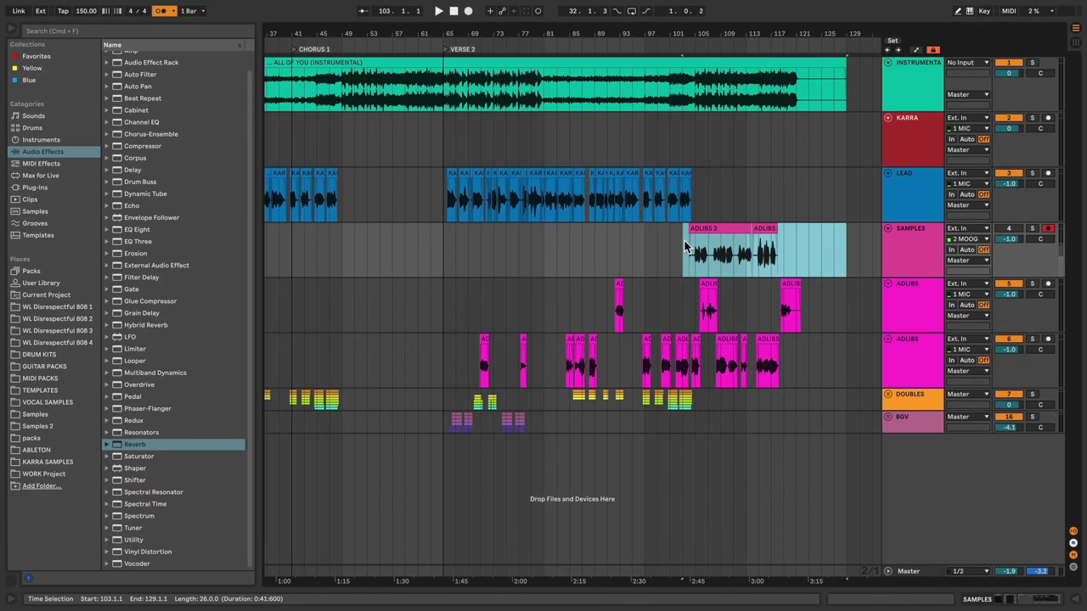
key(0)
- Set the volume of both ADLIBS tracks to about -6 dB and pan the upper one to 19R
click(888, 284)
shift+click(920, 340)
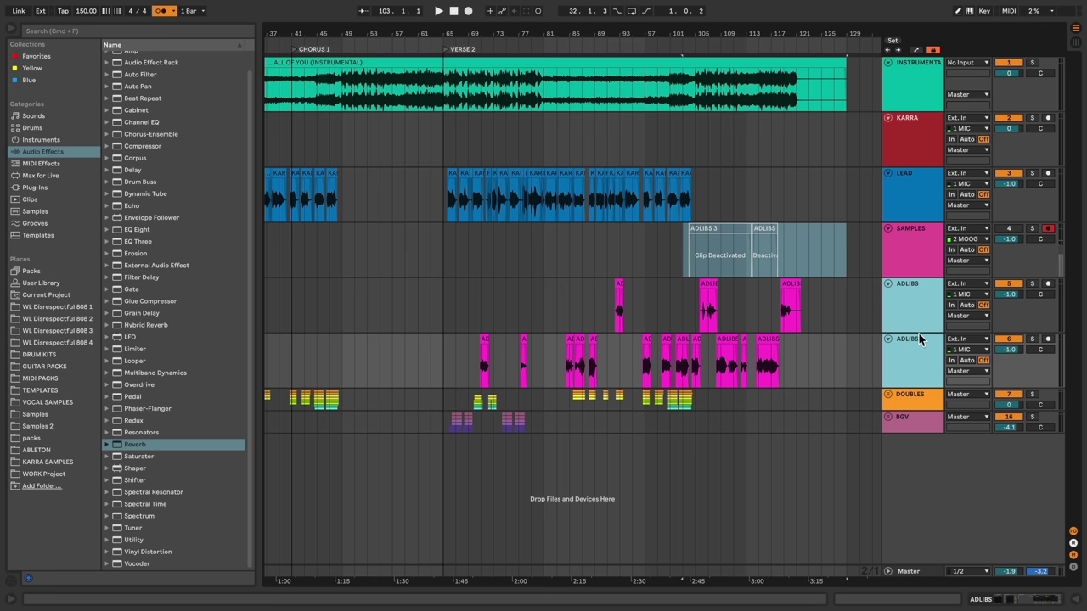
drag(918, 331, 920, 316)
drag(1009, 293, 1008, 316)
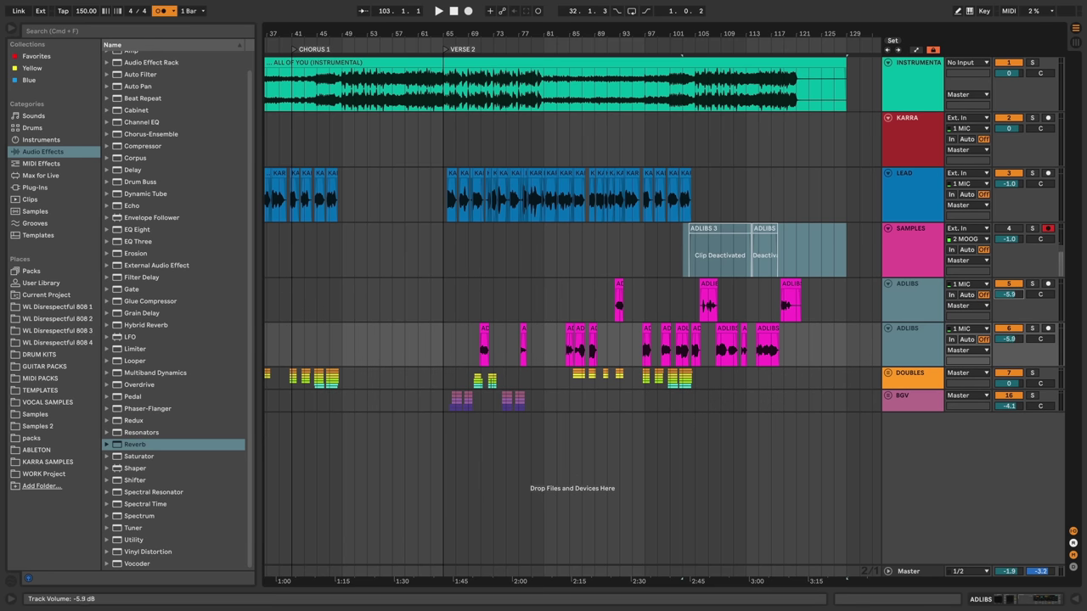
click(927, 262)
drag(1040, 295, 1040, 285)
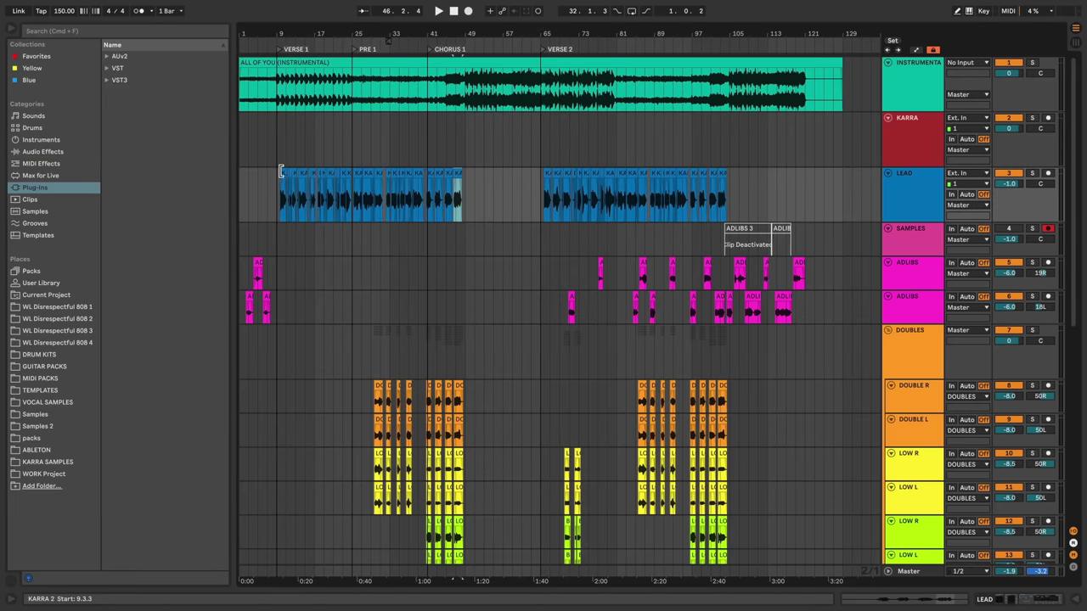
- Consolidate the LEAD clips into one clip covering VERSE 1 through CHORUS 1 and one covering VERSE 2 onward
click(288, 168)
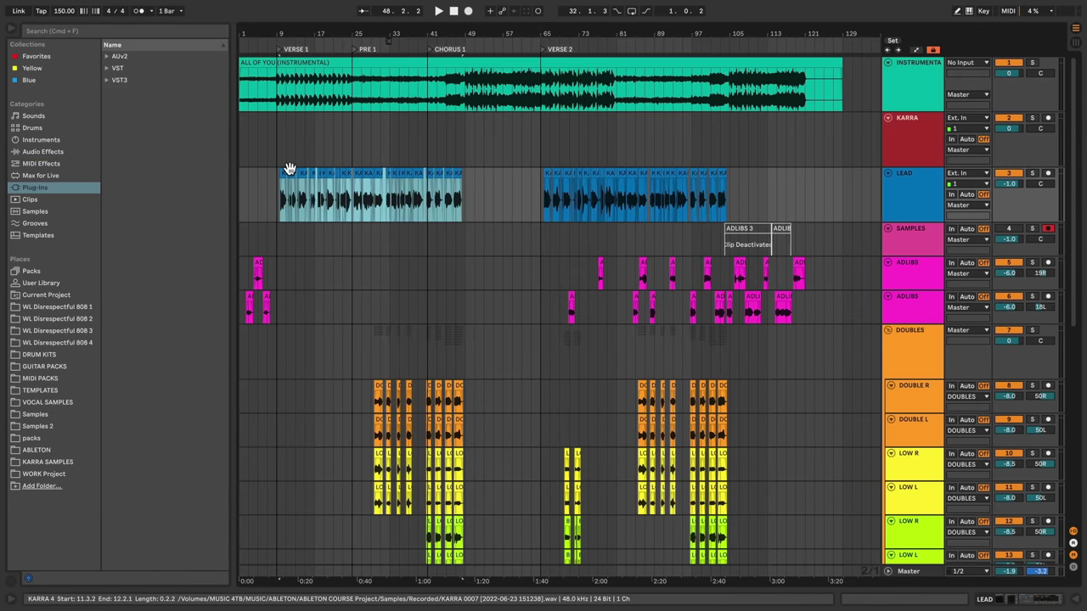
key(super+j)
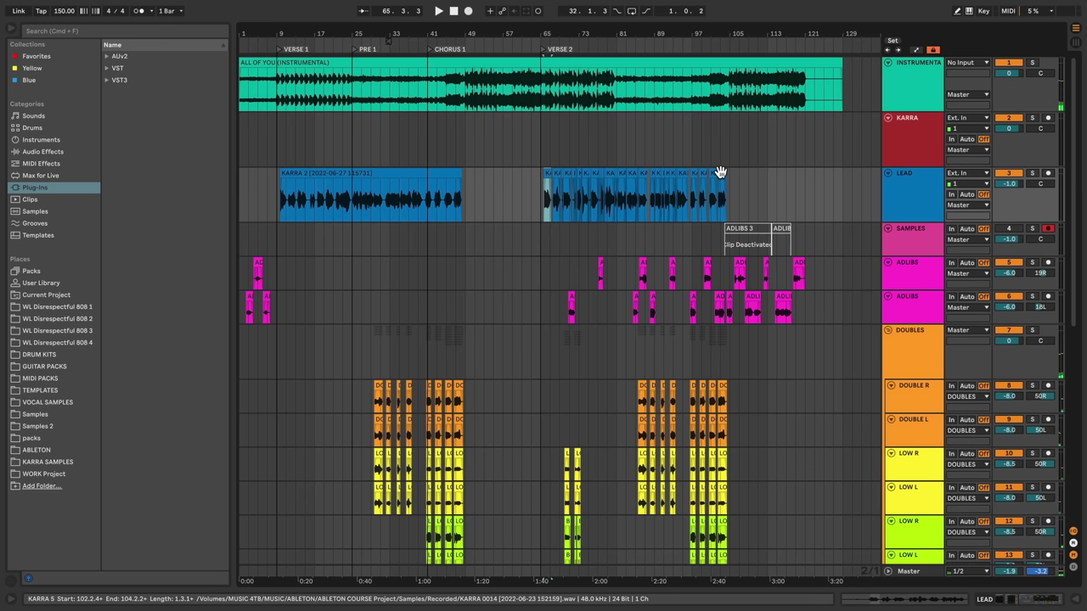
shift+click(720, 173)
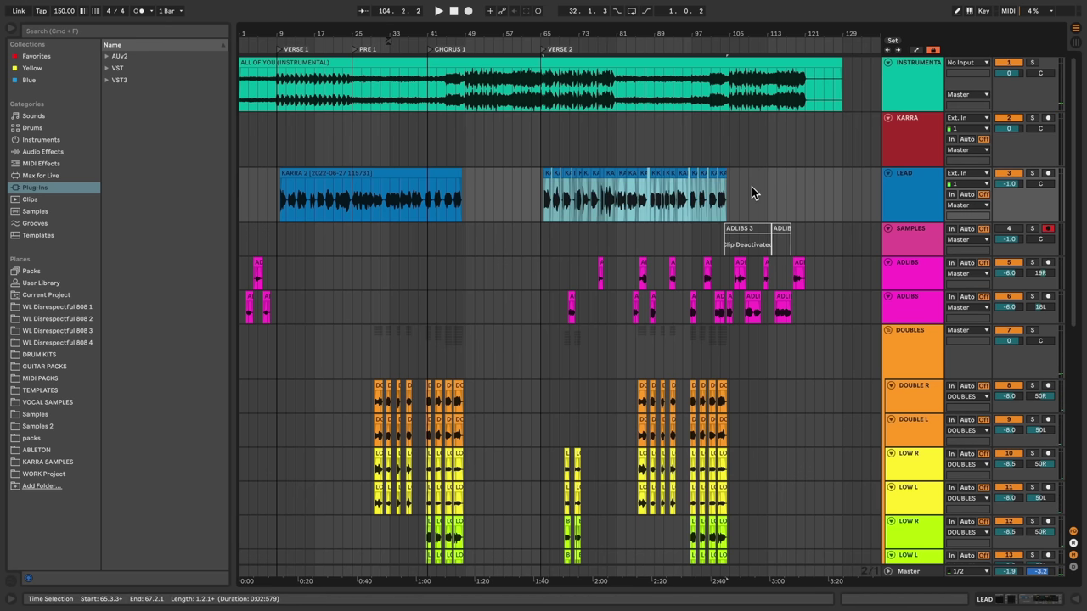
key(super+j)
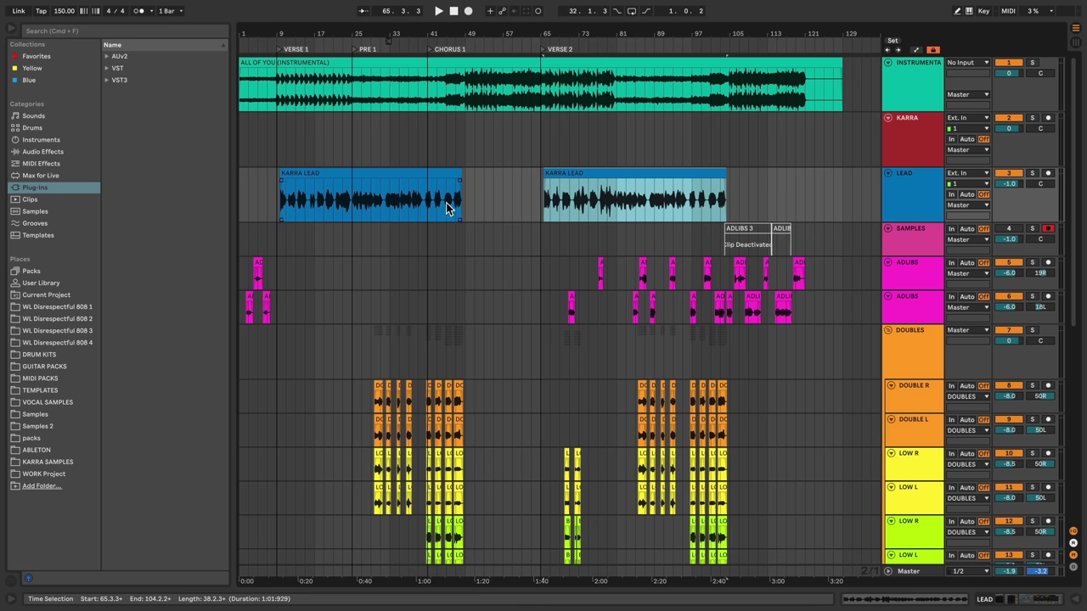
- Delete the empty red audio track above the LEAD track
click(909, 153)
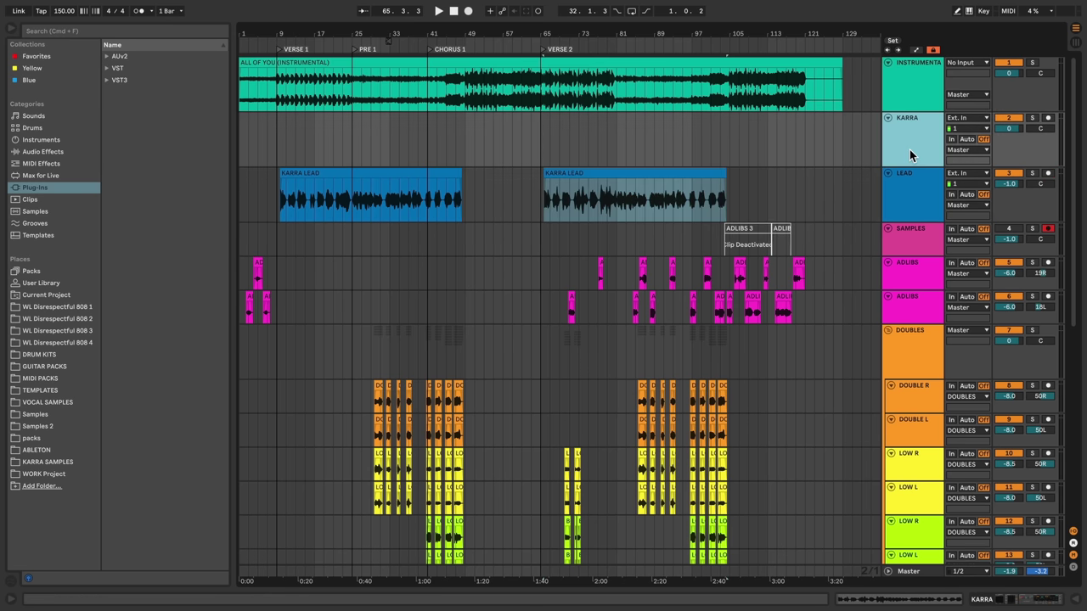
key(Delete)
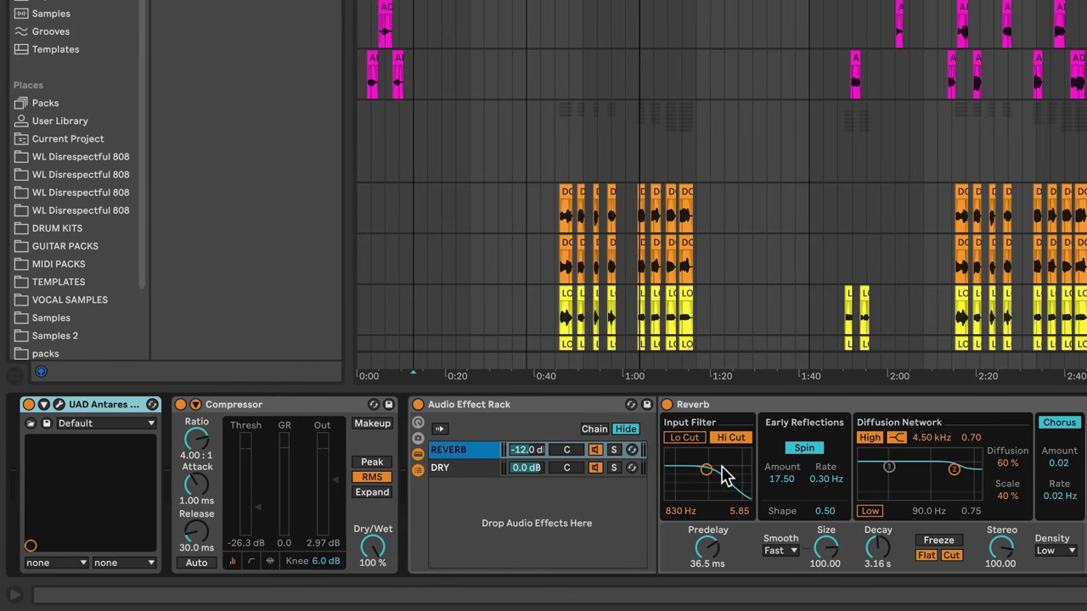
- Insert an EQ Eight before the Compressor on the LEAD track and make band 1 a steep x4 low cut
click(56, 1)
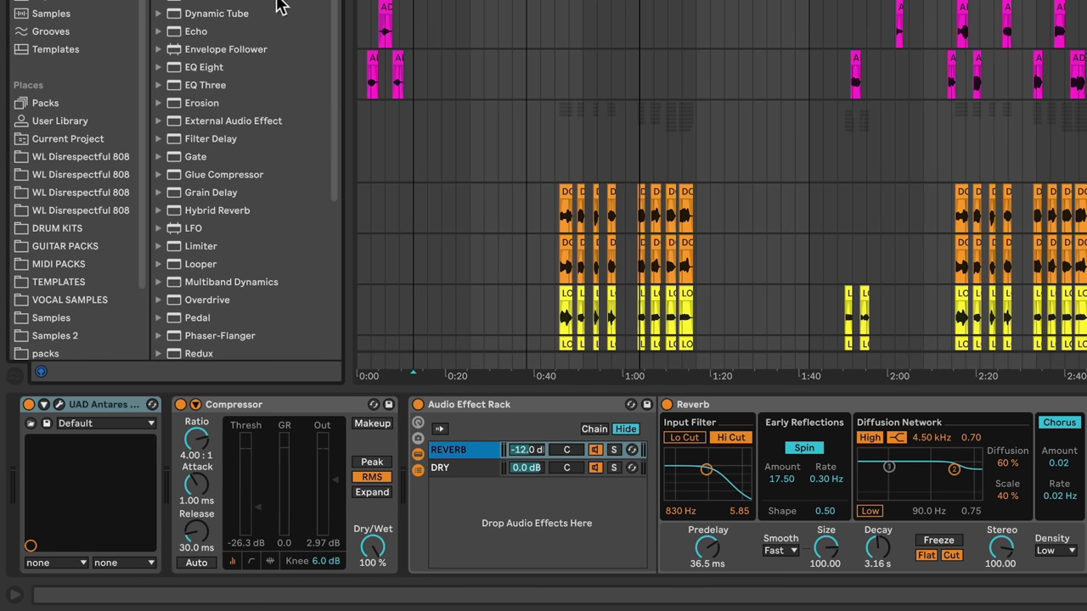
drag(208, 68, 214, 446)
click(239, 555)
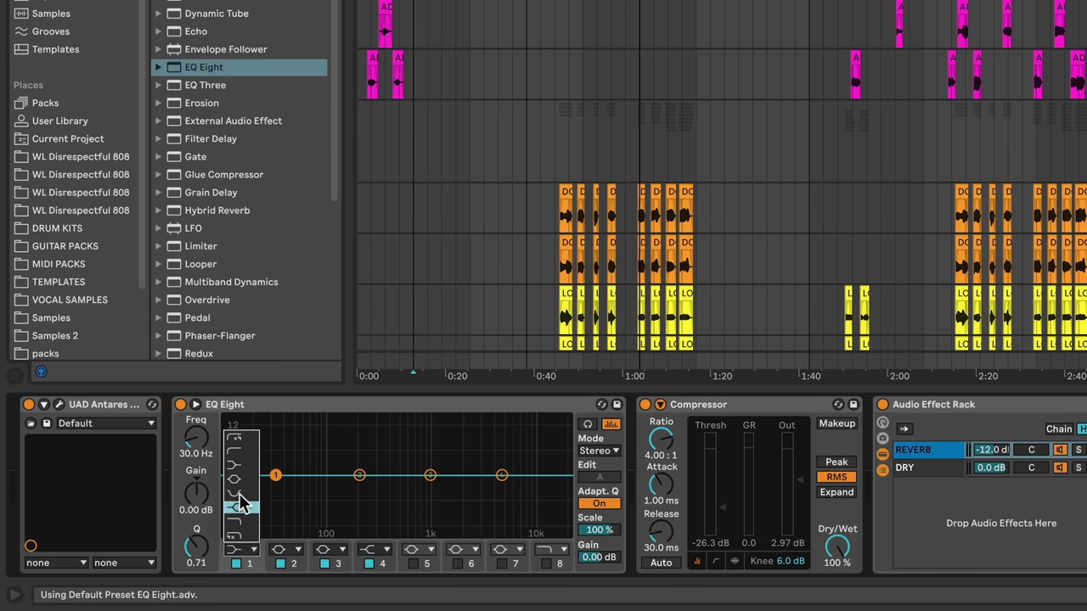
click(231, 440)
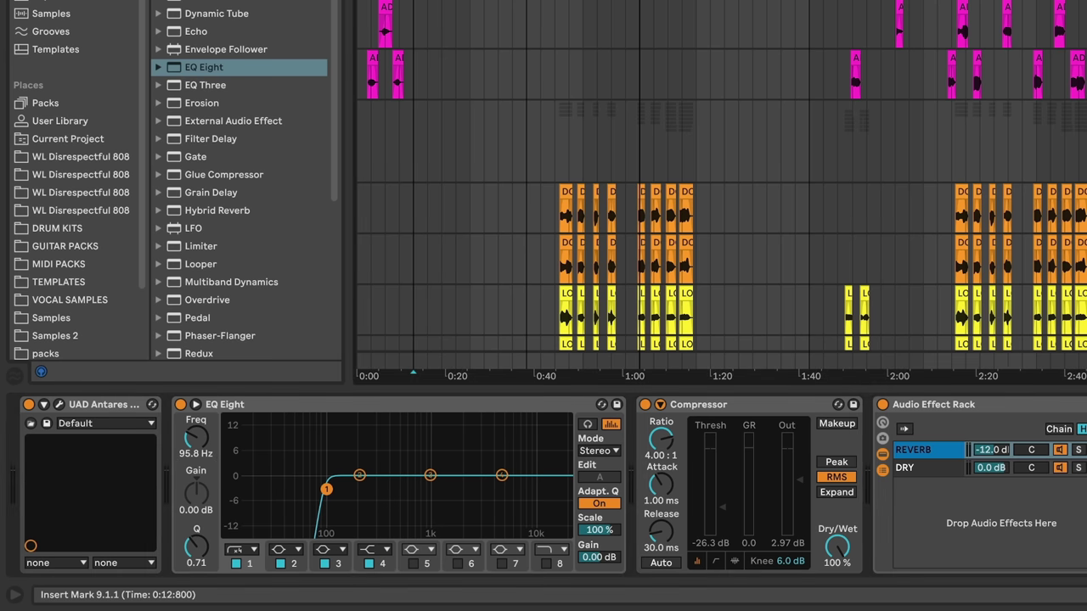
- Set EQ Eight band 1's frequency to about 90.2 Hz during playback and audition the lead vocal from PRE 1
key(space)
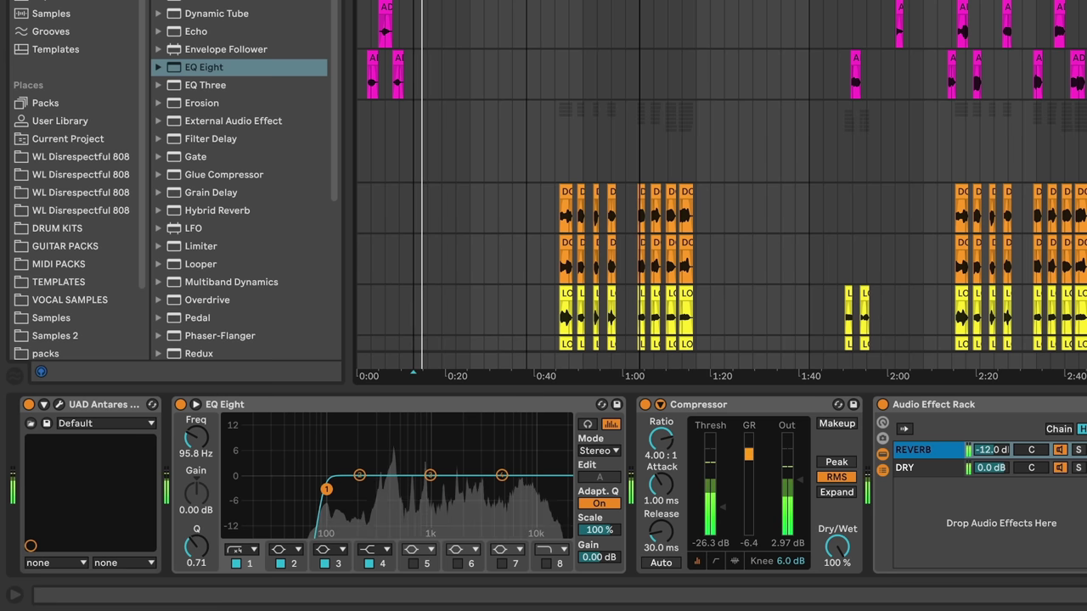
mouse_move(189, 451)
mouse_down()
mouse_move(190, 387)
mouse_move(189, 454)
mouse_move(189, 408)
mouse_move(189, 436)
mouse_up()
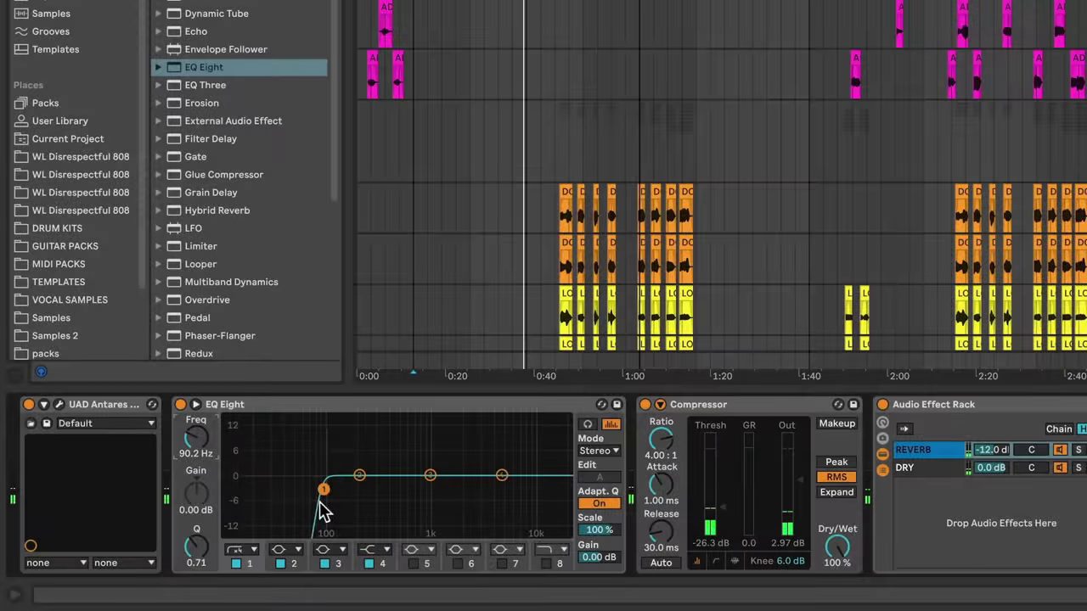
key(space)
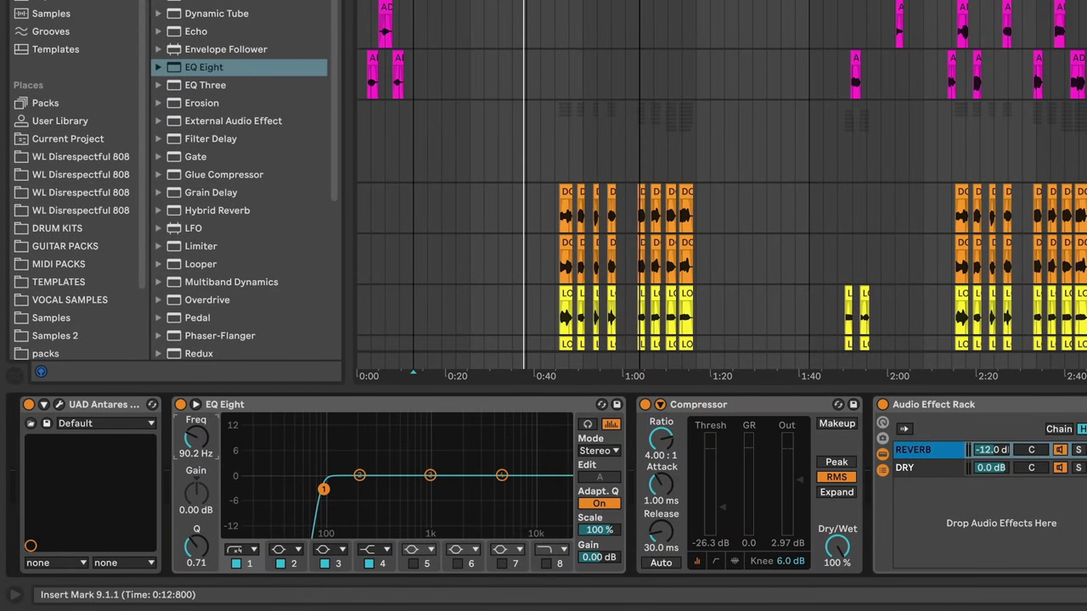
click(527, 4)
key(space)
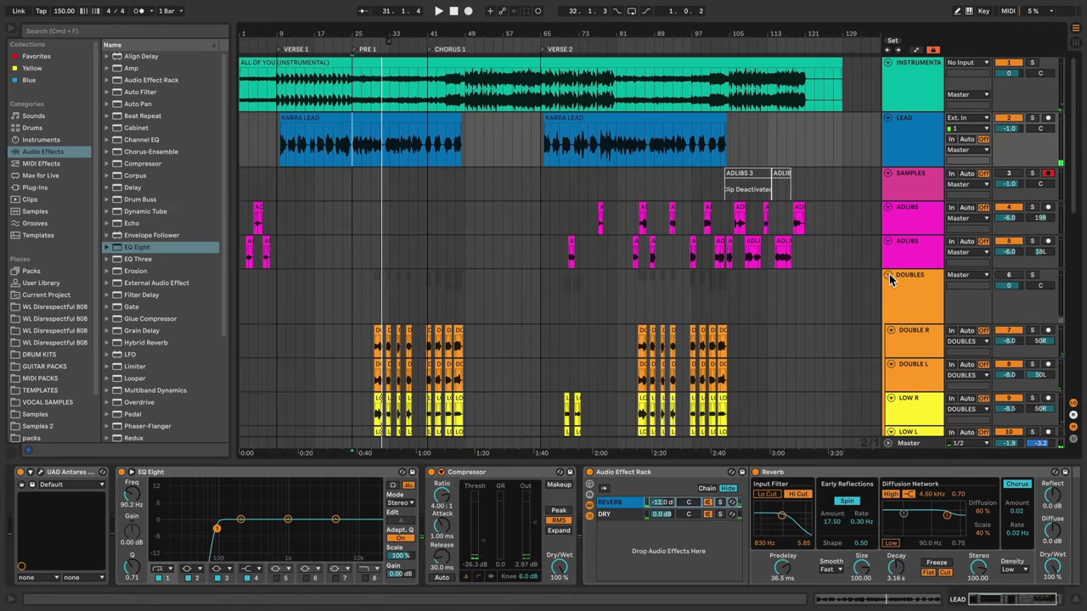
- Collapse the DOUBLES and BGV group tracks
click(888, 277)
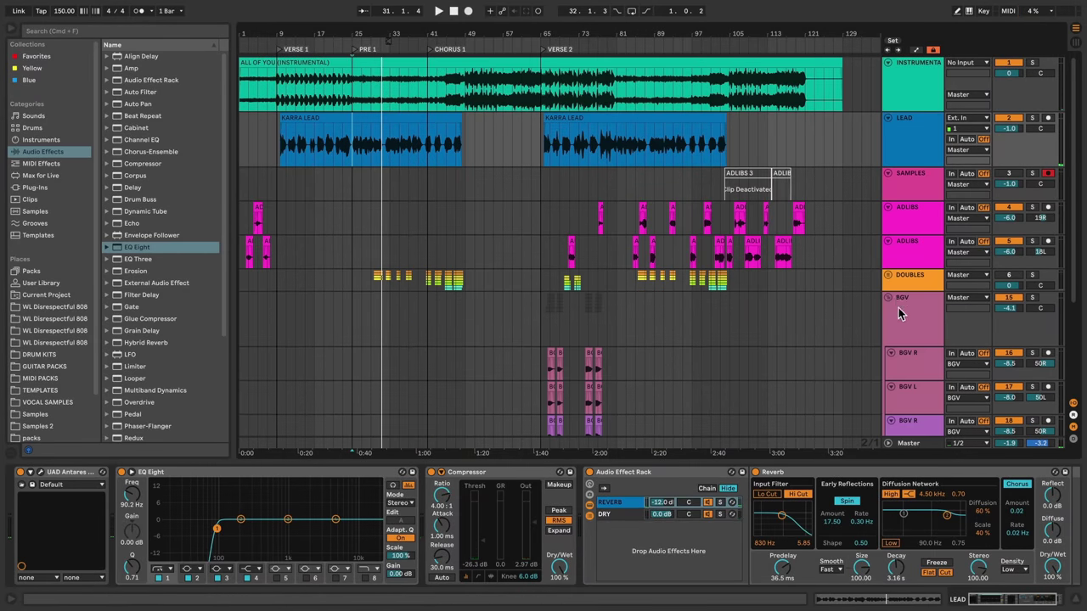
click(888, 299)
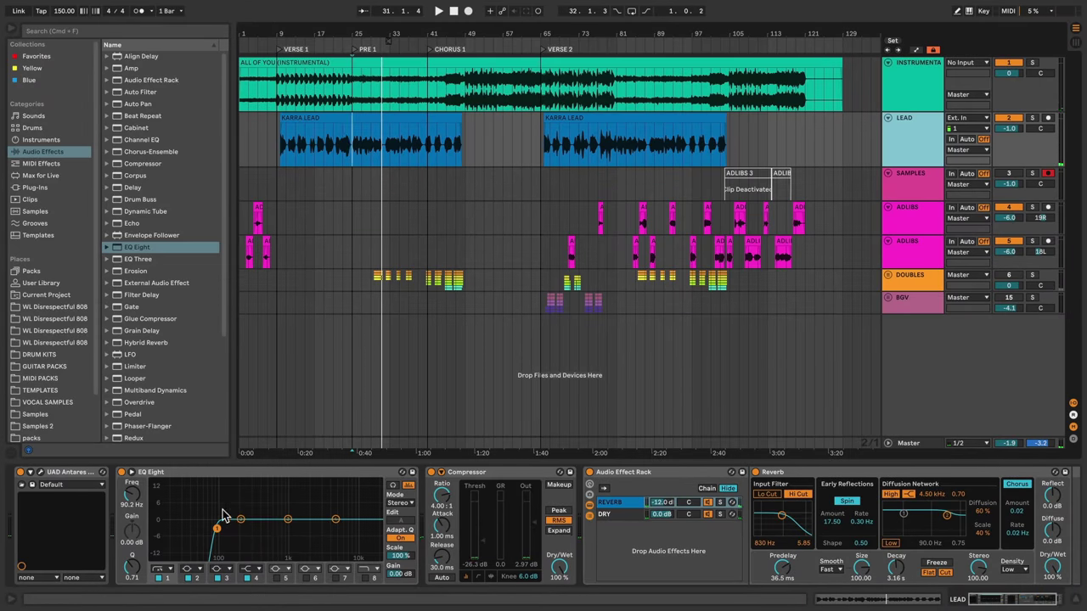
- Show the automation of EQ Eight band 1's frequency on the LEAD track and play from CHORUS 1
right_click(132, 498)
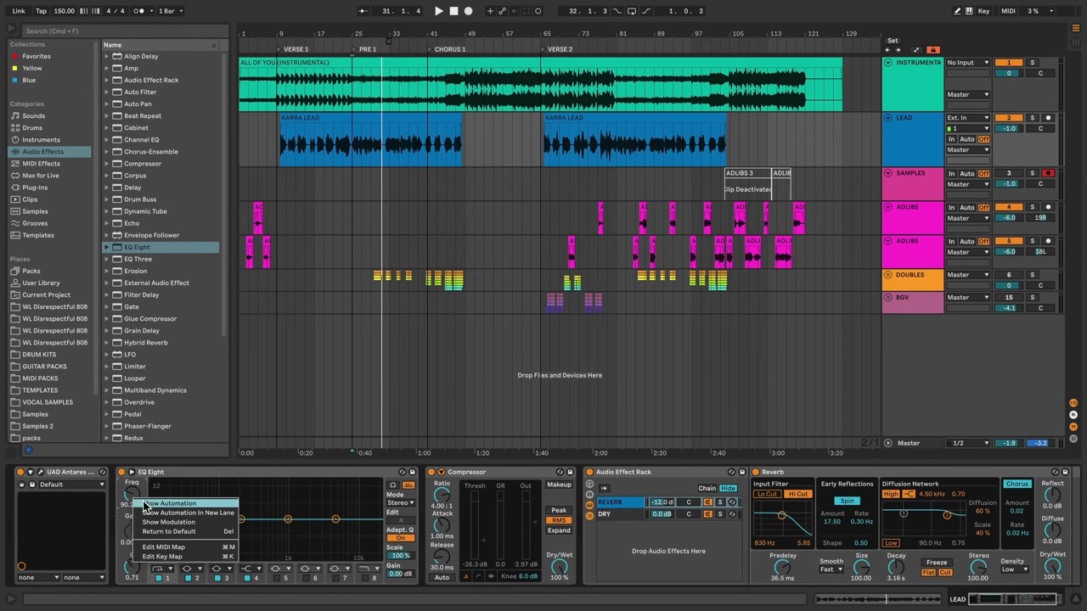
click(145, 504)
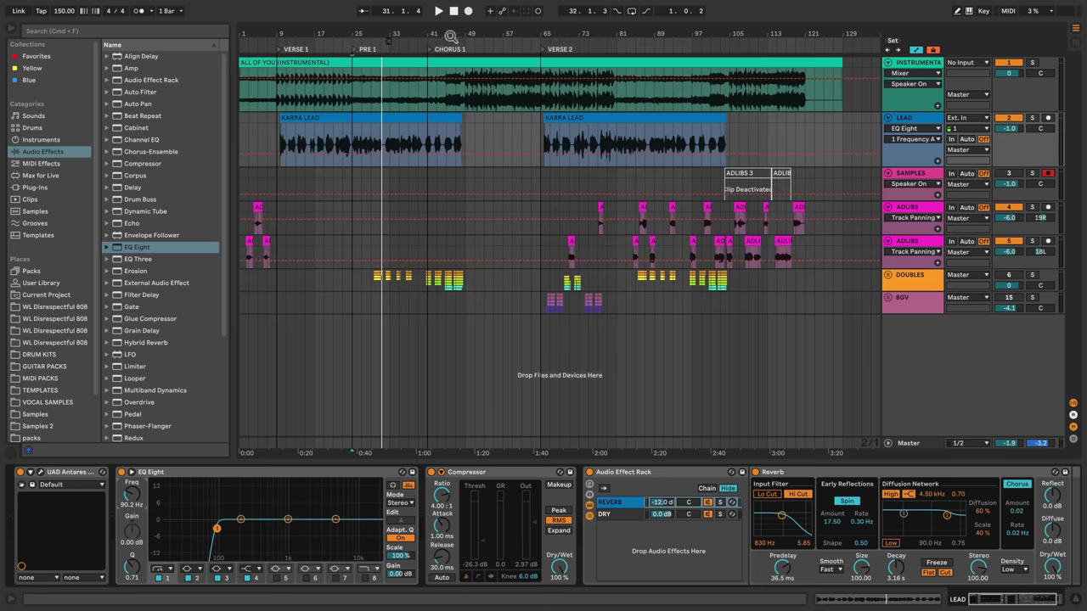
drag(450, 35, 451, 51)
drag(376, 40, 366, 40)
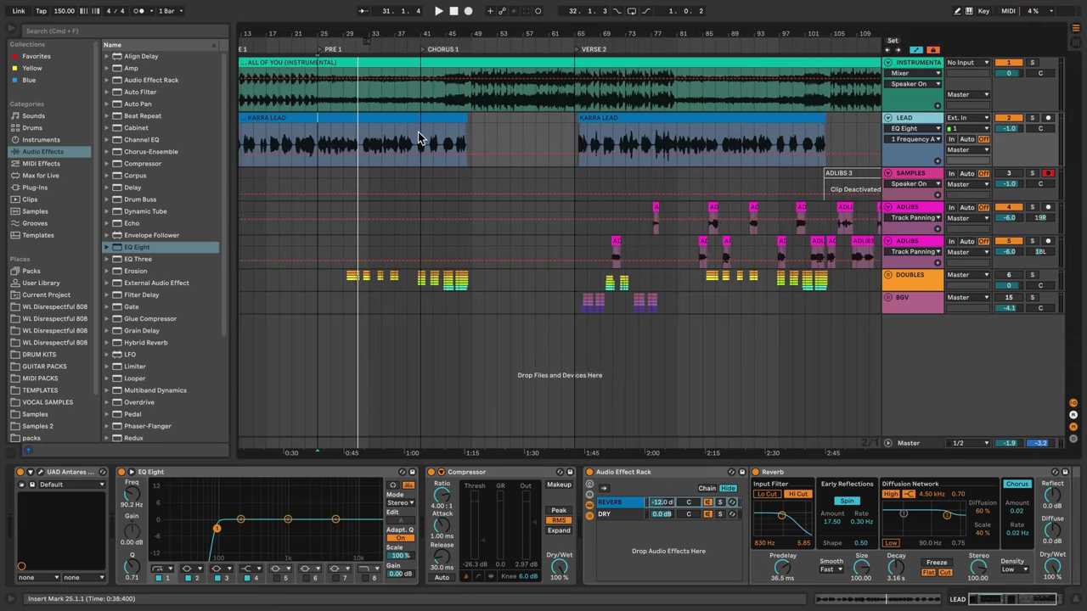
click(417, 139)
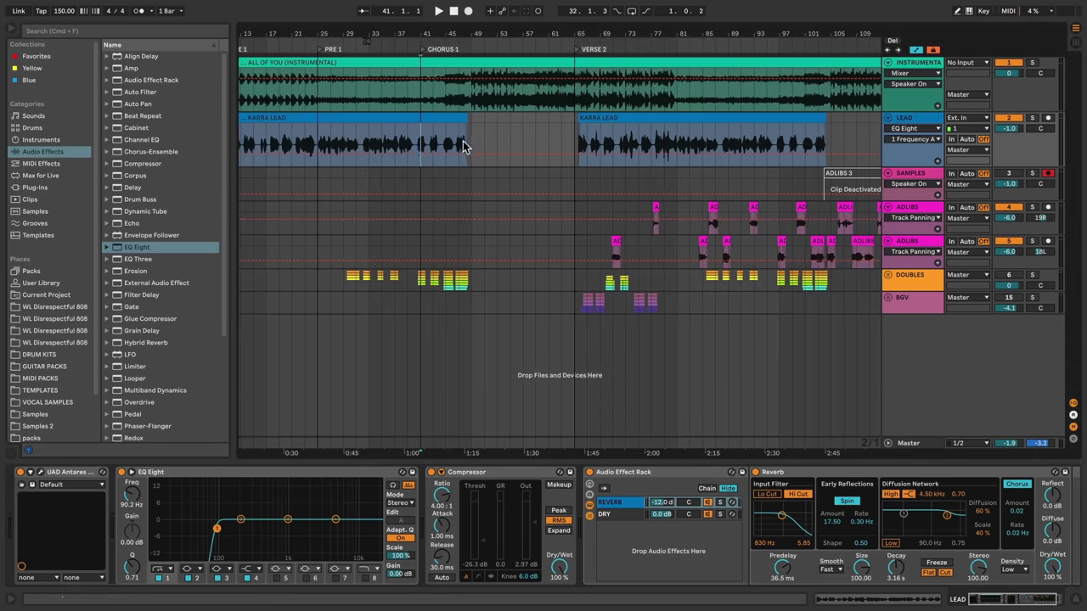
key(space)
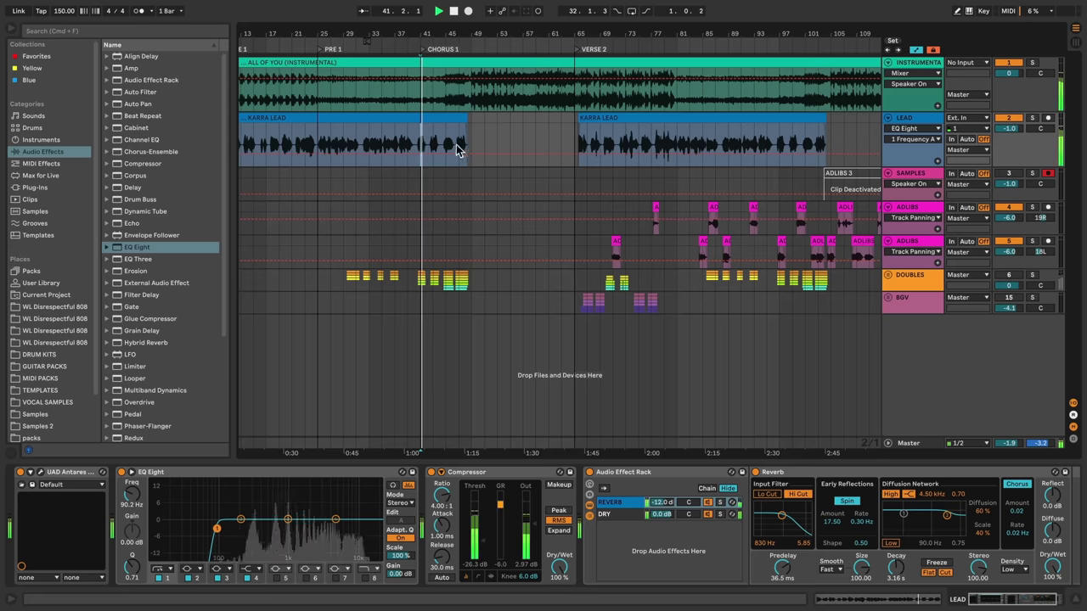
- Automate EQ Eight band 1's frequency to curve up to about 1.59 kHz at the end of CHORUS 1's vocal and drop back by VERSE 2
click(402, 153)
drag(408, 154, 471, 138)
click(461, 152)
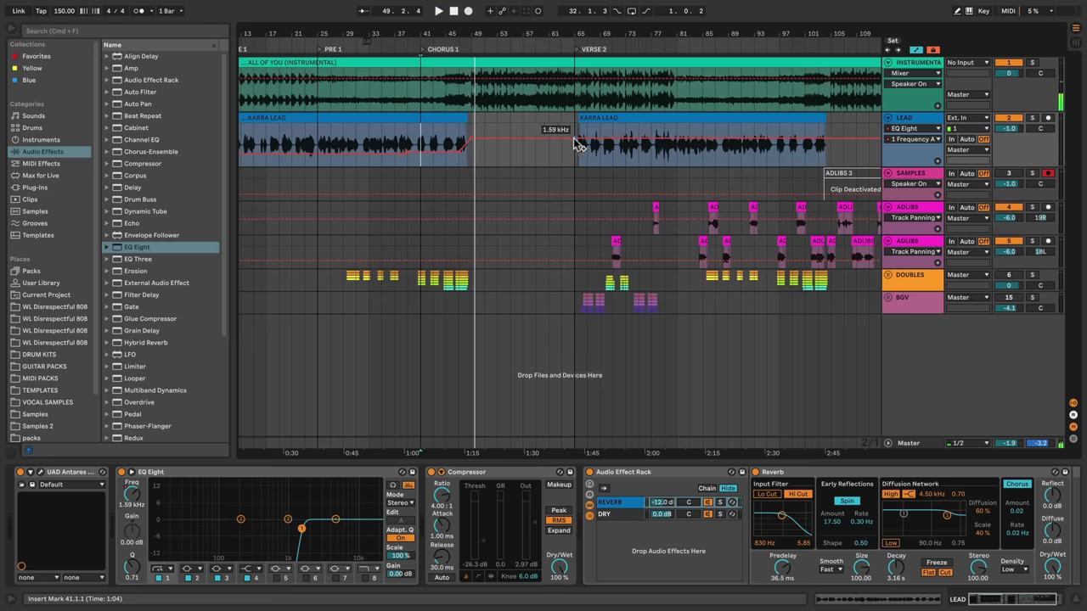
drag(575, 139, 574, 151)
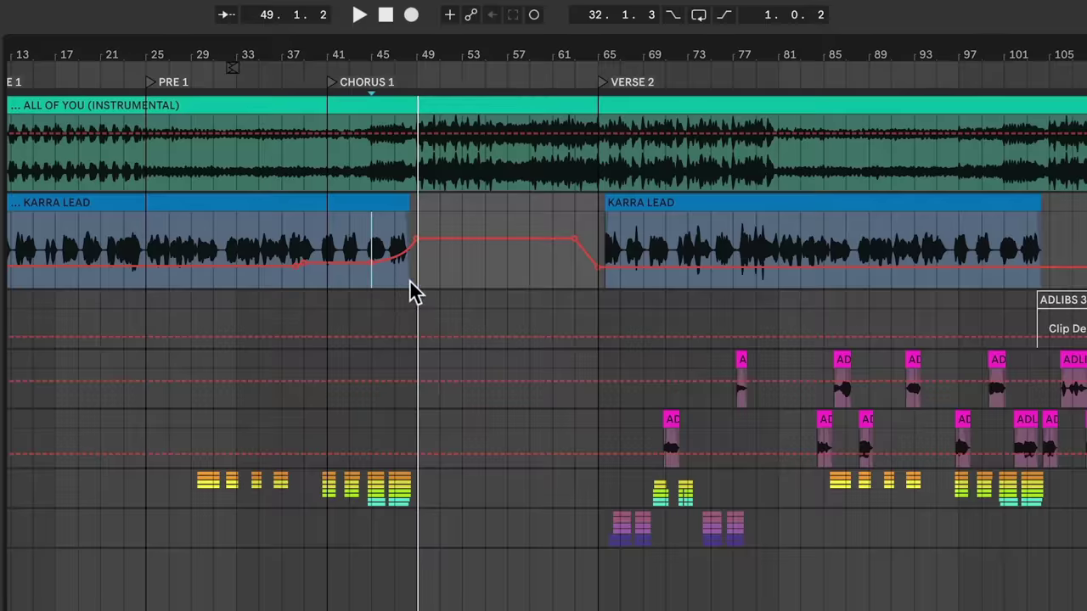
drag(467, 160, 463, 147)
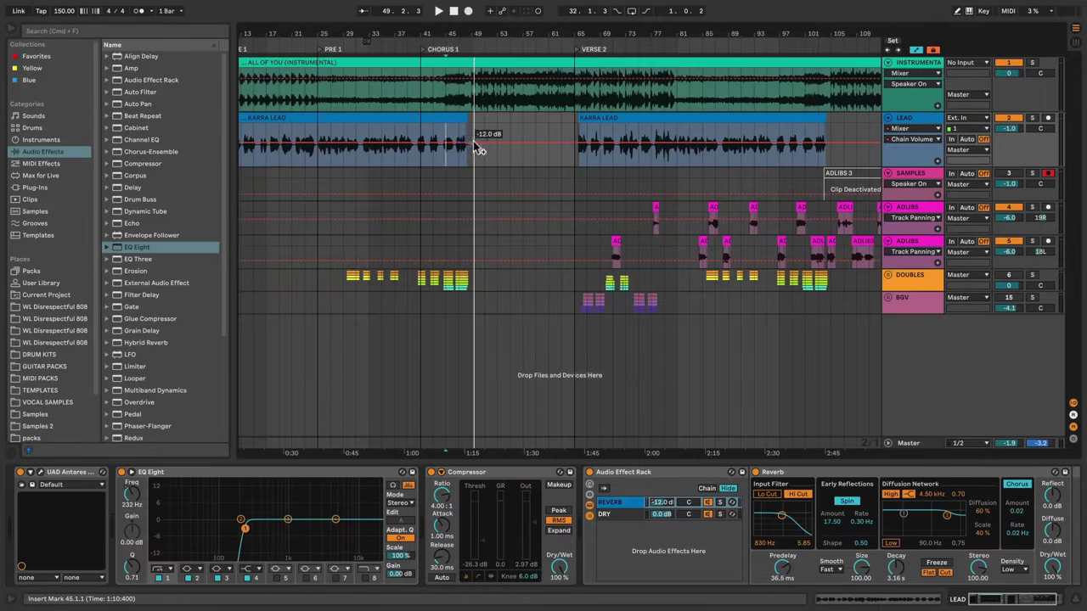
- Automate the reverb chain volume to rise from bar 45 to the end of the first LEAD clip and audition it
drag(468, 148, 465, 135)
key(space)
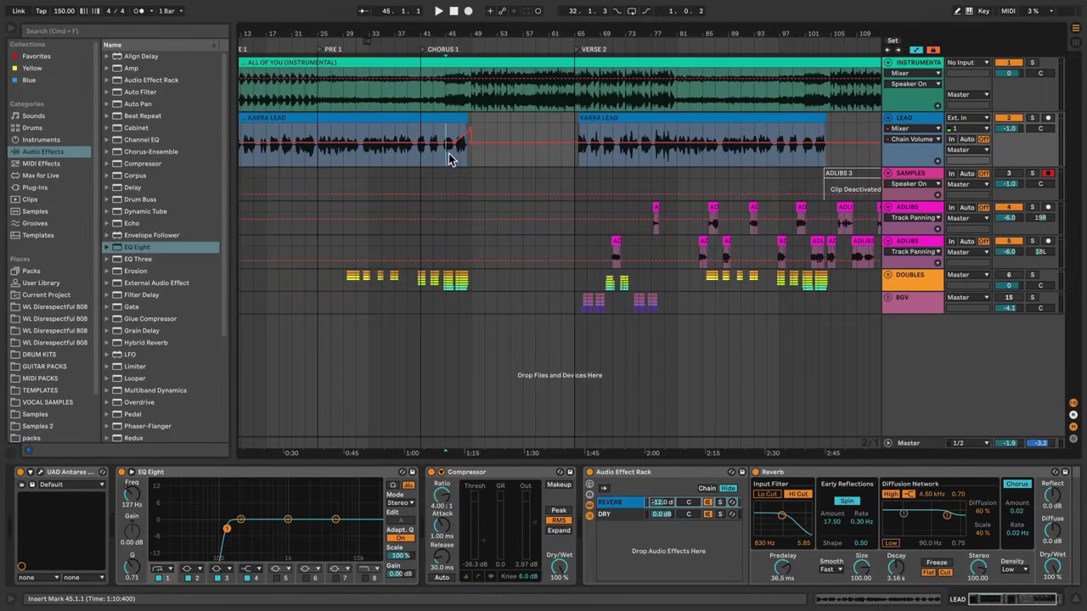
- Automate the Reverb decay time on the LEAD track to rise to about 12.4 s at the end of CHORUS 1's vocal and audition it
scroll(471, 136, up, 5)
mouse_move(468, 136)
mouse_down()
mouse_move(442, 138)
mouse_move(466, 129)
mouse_up()
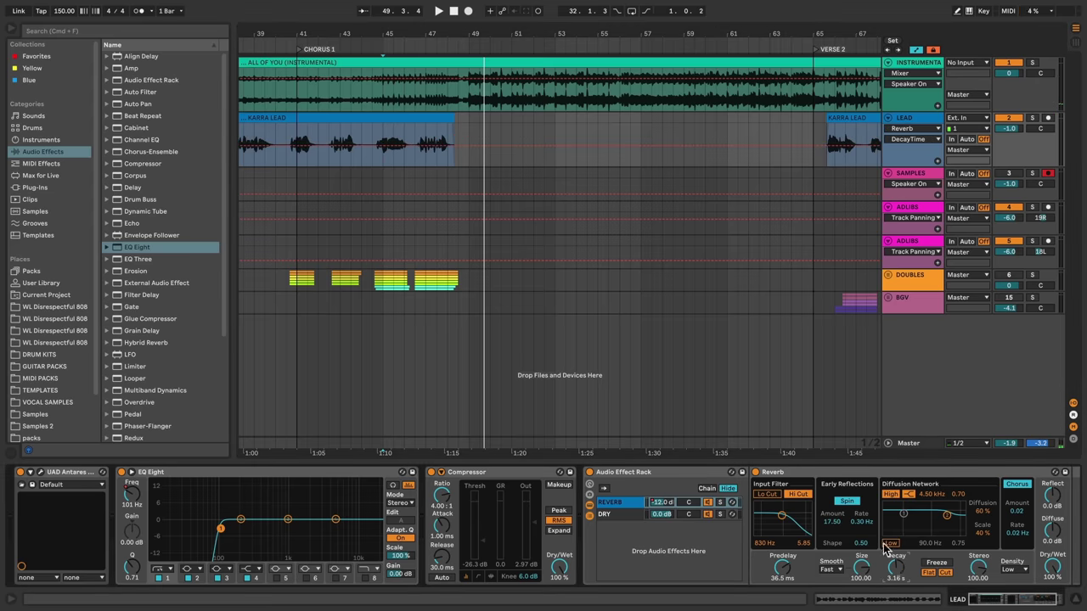
right_click(895, 567)
click(922, 340)
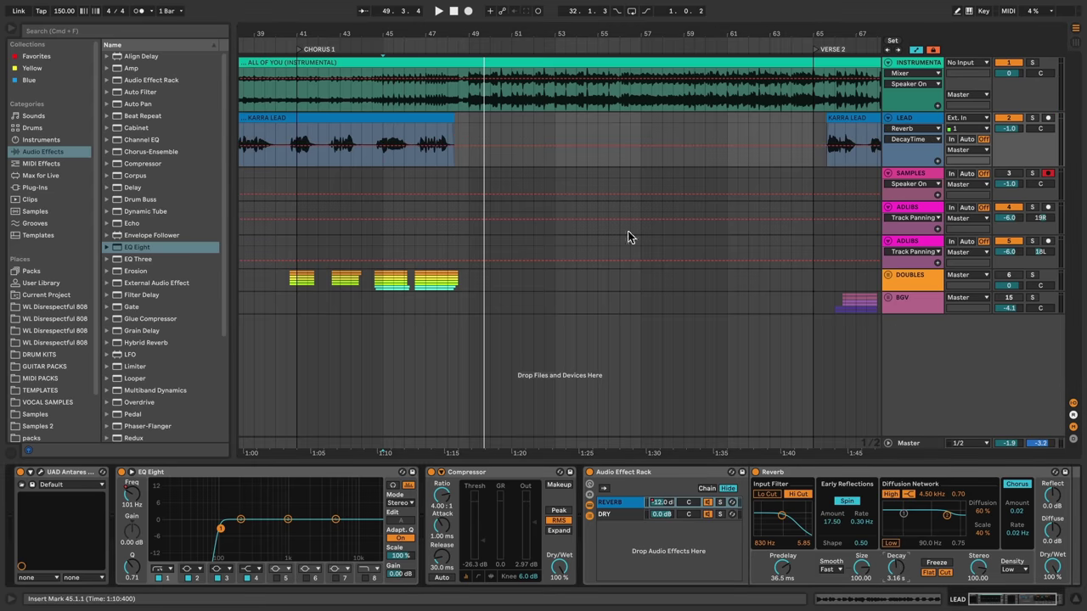
click(467, 147)
drag(447, 146, 447, 137)
click(427, 133)
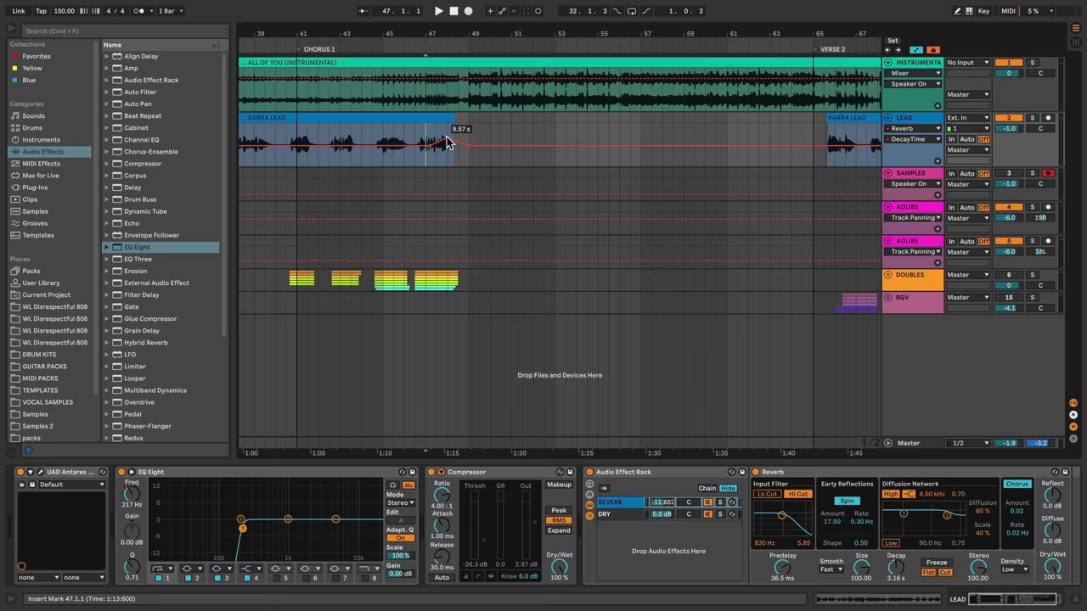
key(space)
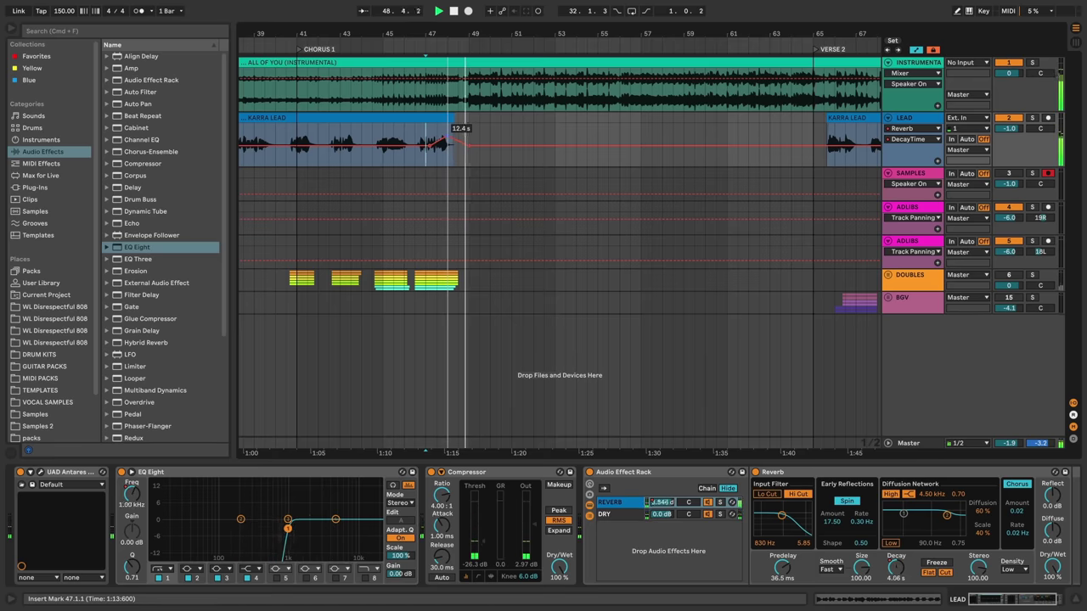
key(space)
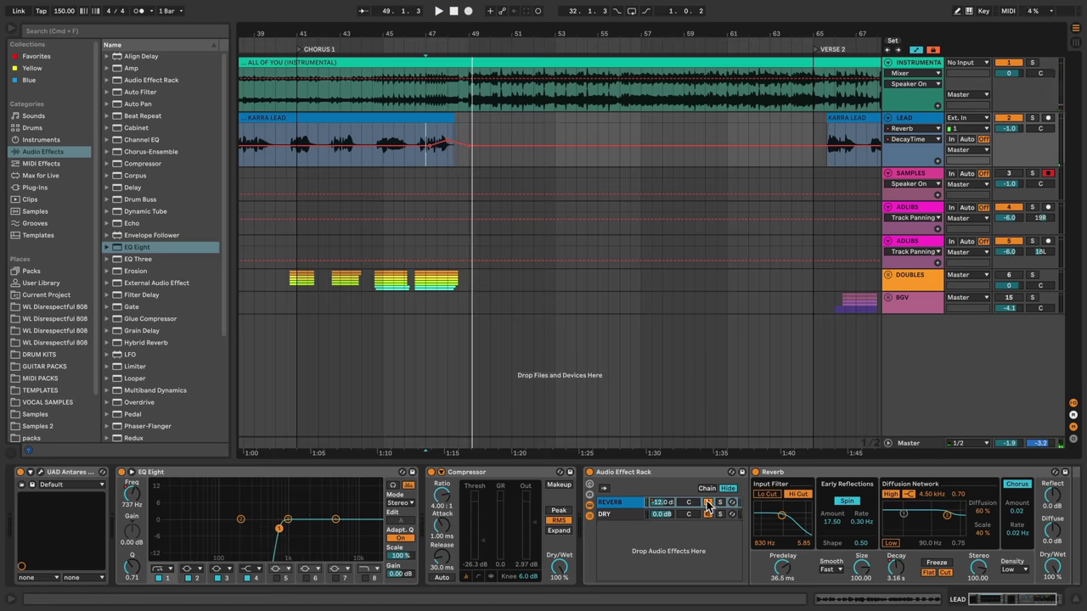
- Automate the REVERB chain's Speaker On to switch off from bar 48.3 to bar 49 after CHORUS 1's vocal, and audition it
right_click(707, 507)
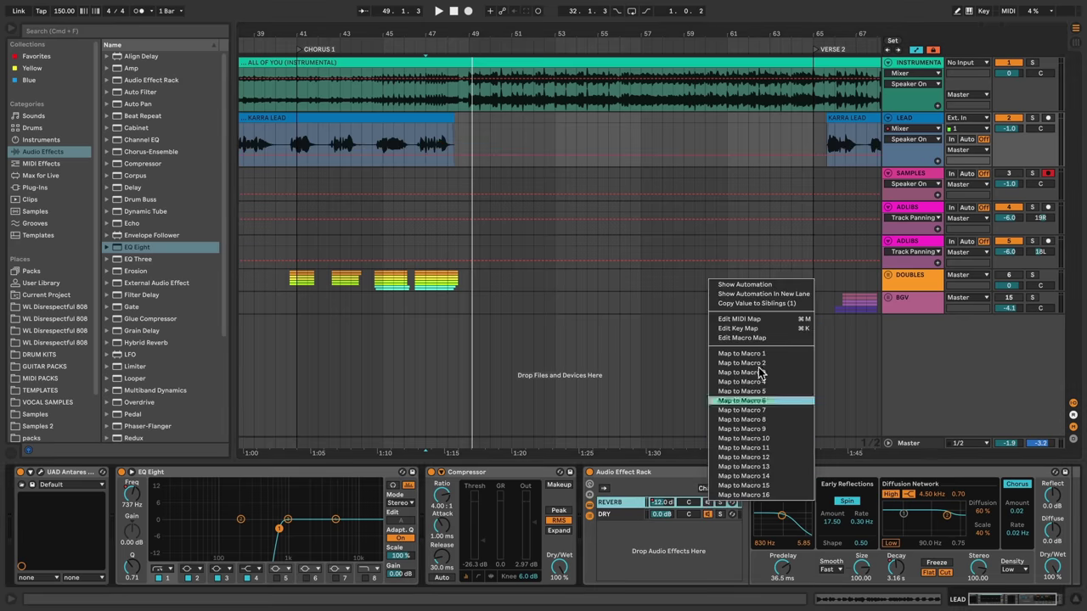
click(749, 292)
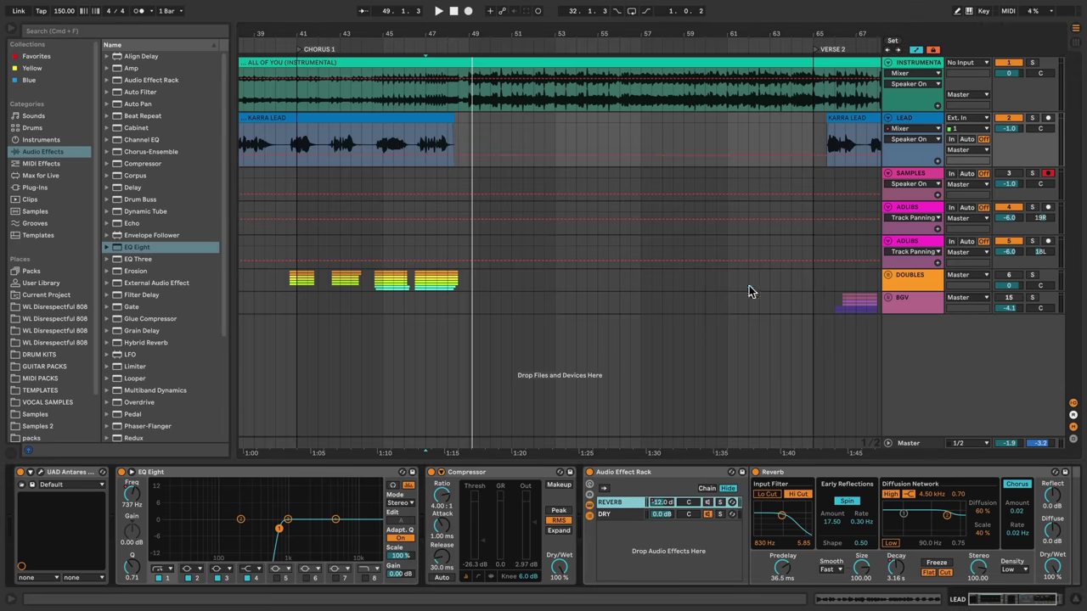
click(425, 146)
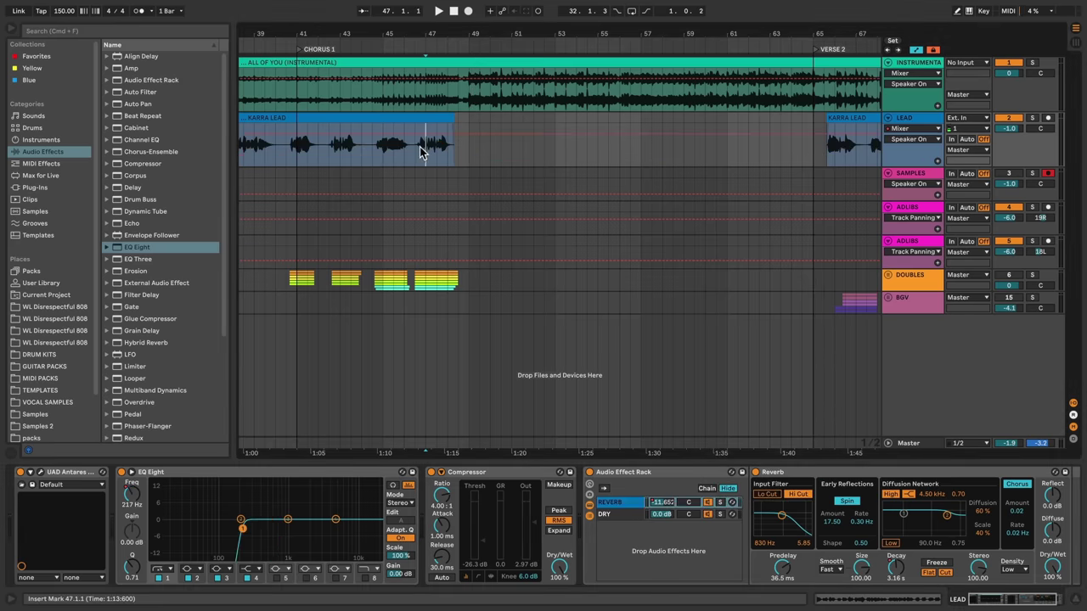
key(space)
scroll(461, 62, up, 5)
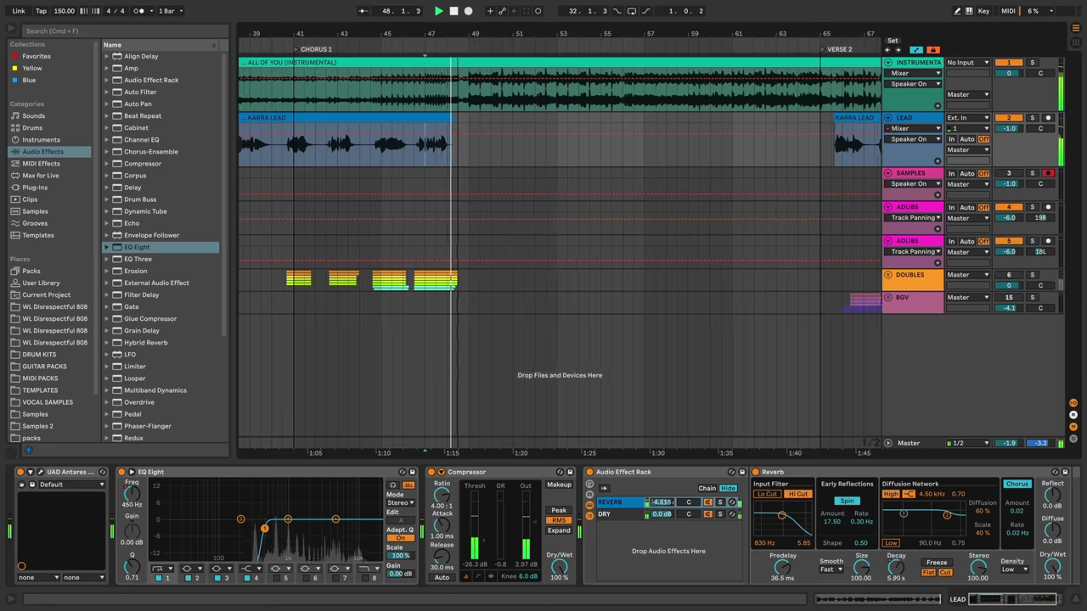
key(space)
drag(462, 159, 492, 160)
click(361, 154)
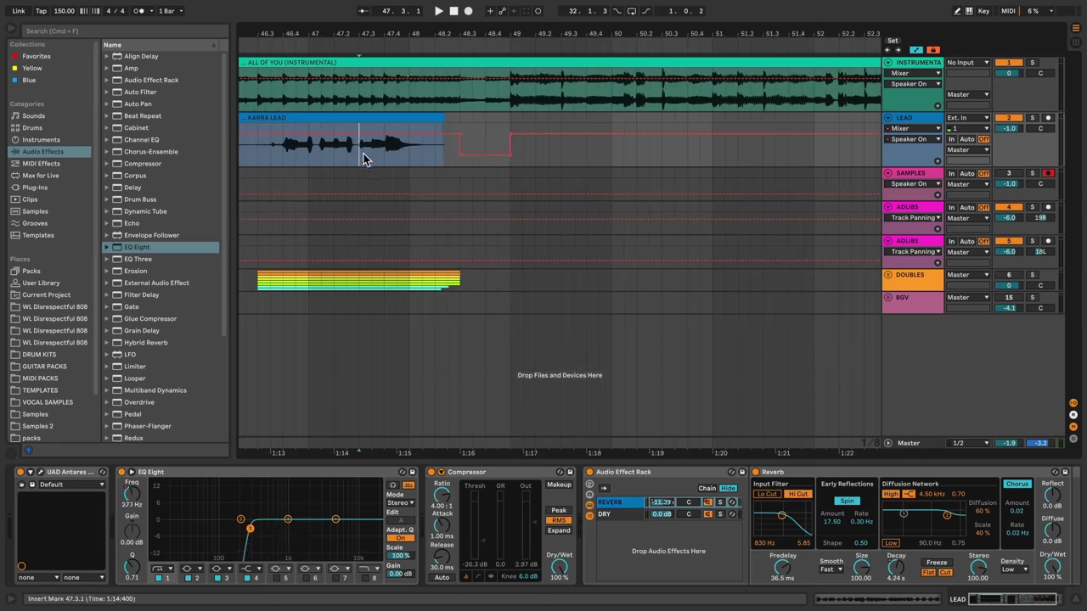
key(space)
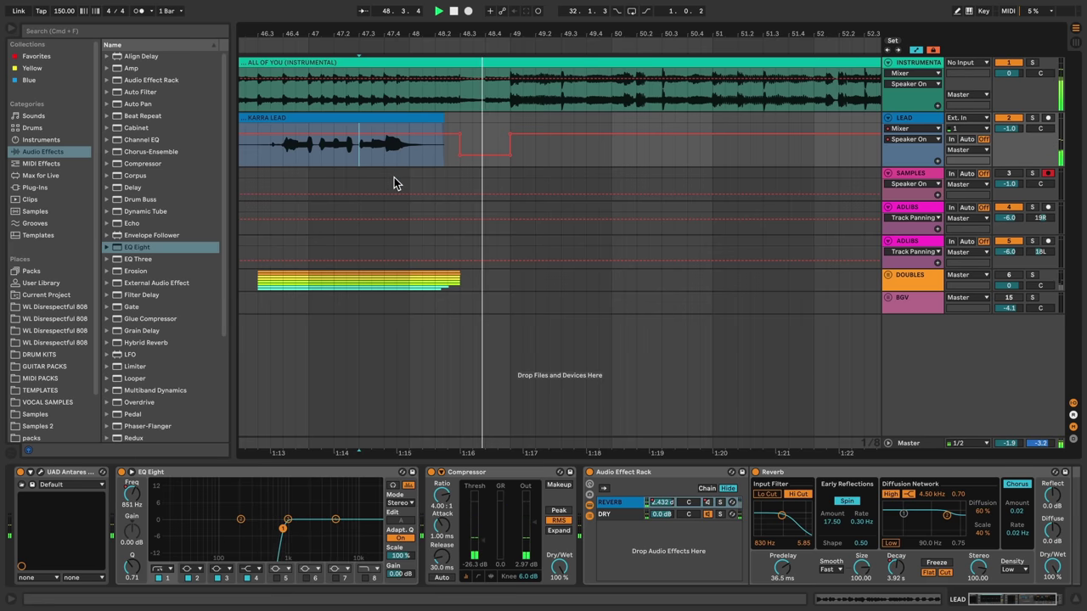
- Hide the automation lanes and set the Dry/Wet of the LEAD track's Compressor to 50%
drag(467, 35, 463, 19)
key(a)
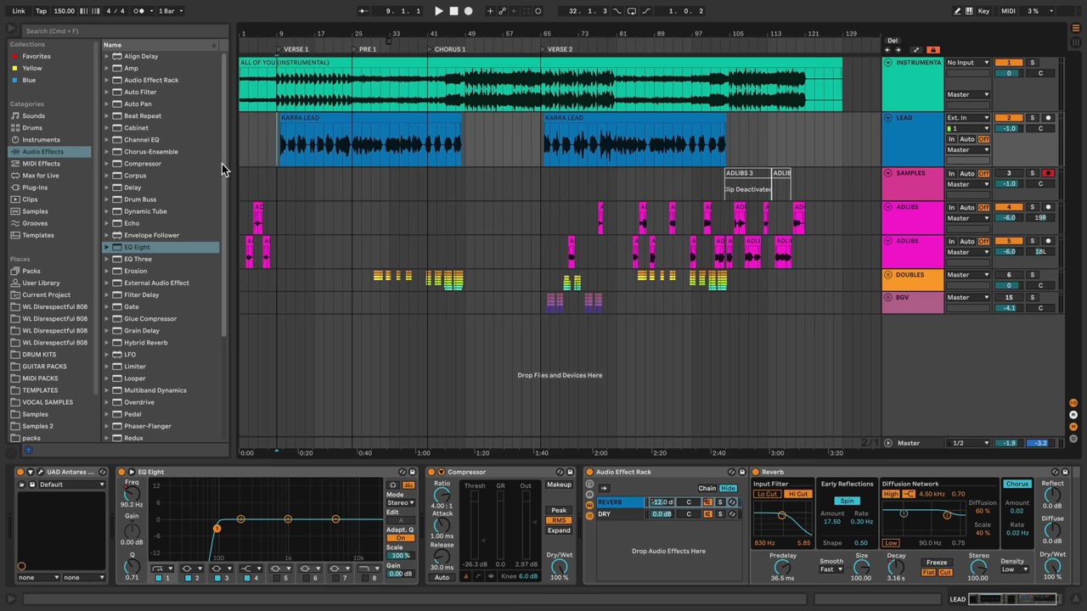
scroll(221, 172, down, 2)
drag(220, 172, 221, 226)
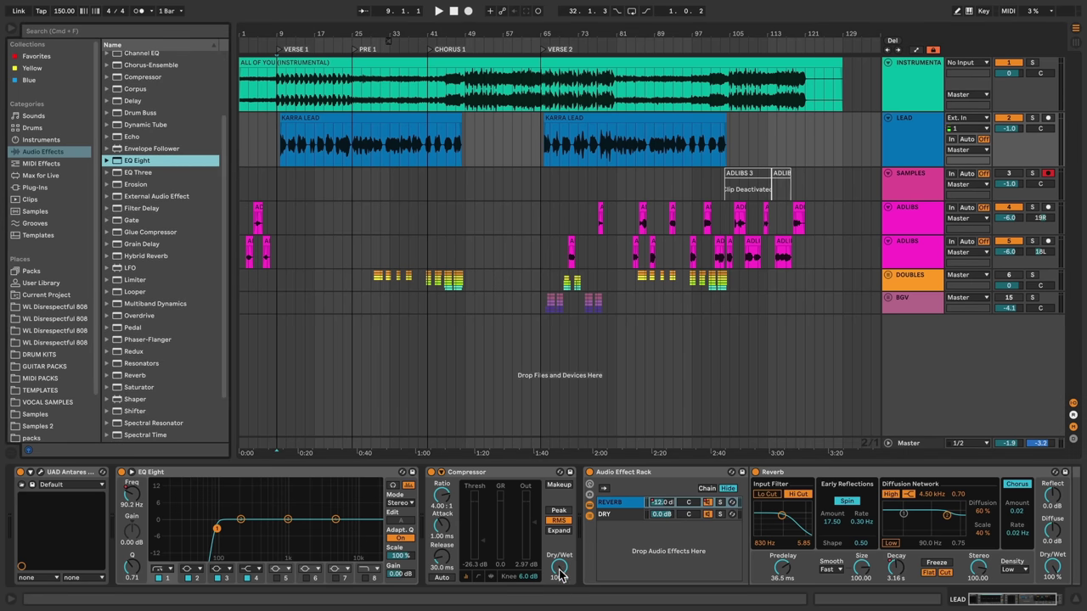
drag(560, 574, 559, 603)
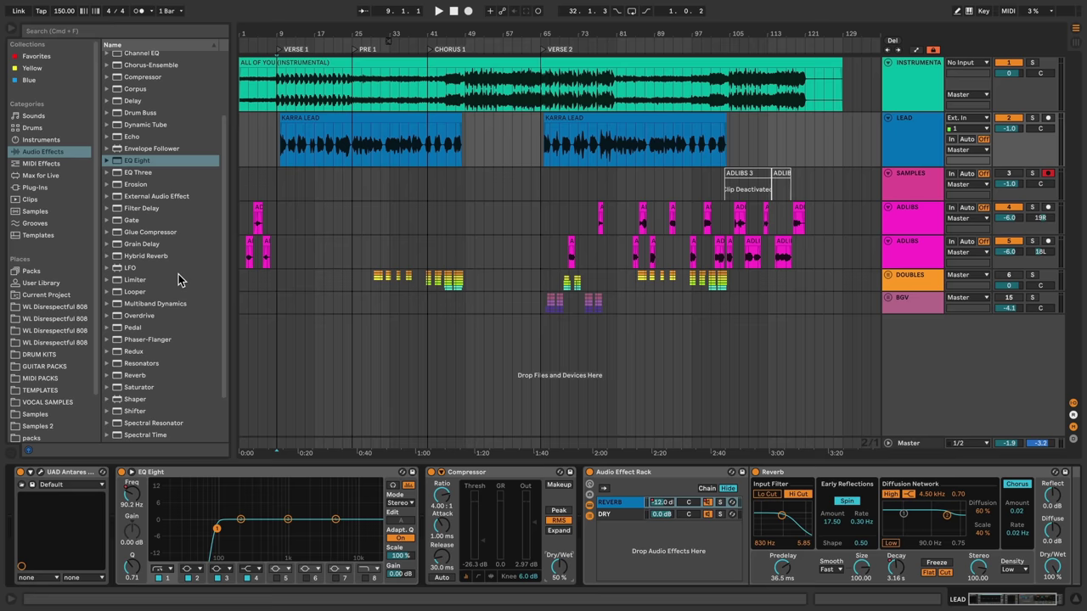
- Add the Multiband Dynamics OTT preset after the LEAD track's Compressor and set its Amount to 0%
click(108, 304)
double_click(144, 400)
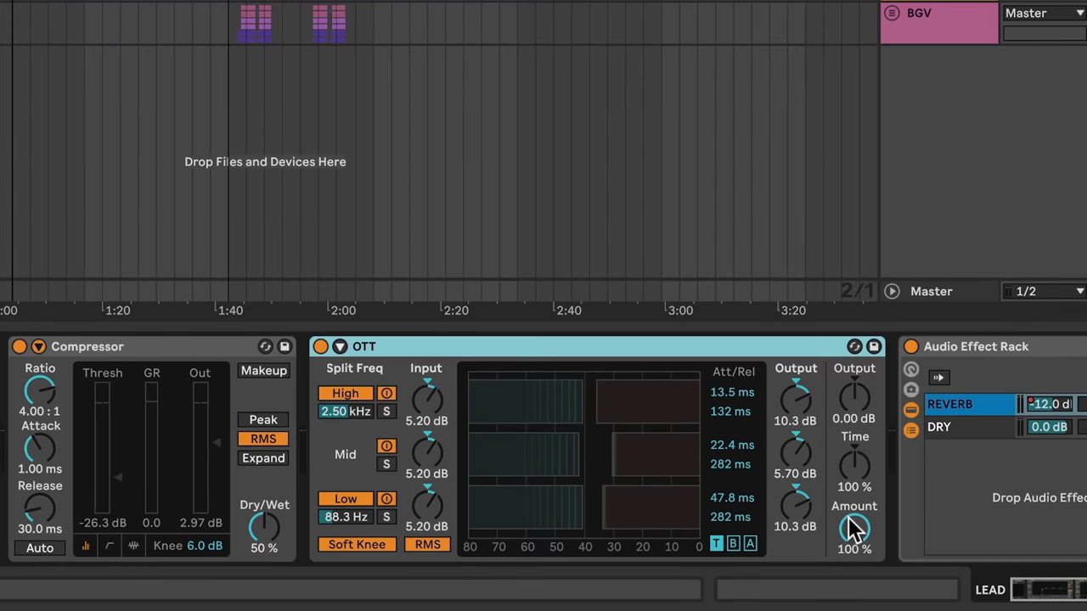
drag(861, 550, 862, 594)
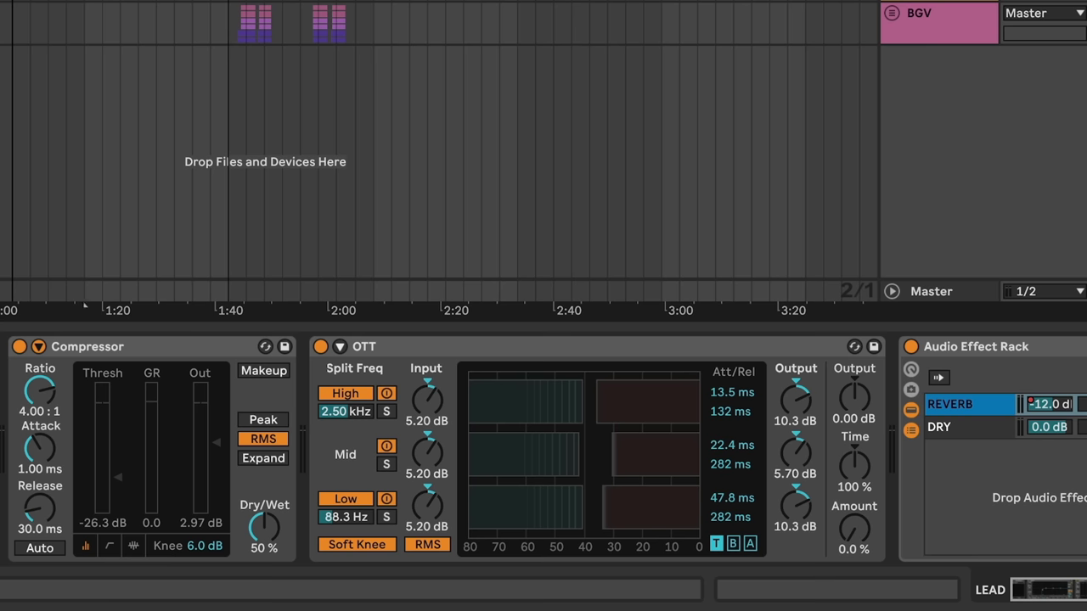
- Audition the lead, set OTT's Amount to 15%, and raise the mid and high bands' lower thresholds to about -22 and -30 dB
key(space)
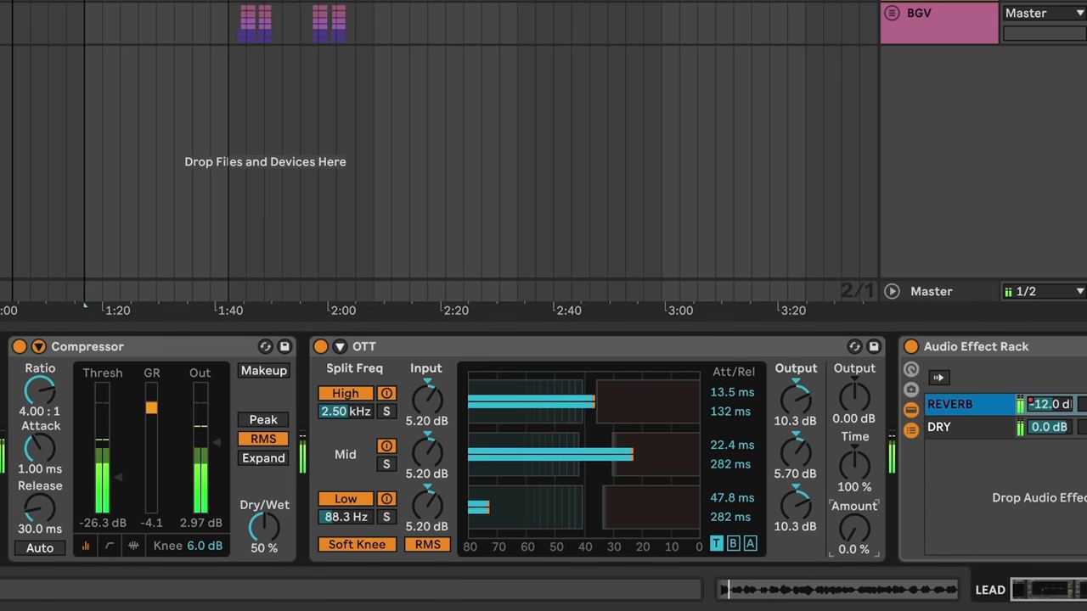
mouse_move(854, 528)
mouse_down()
mouse_move(854, 443)
mouse_move(854, 528)
mouse_up()
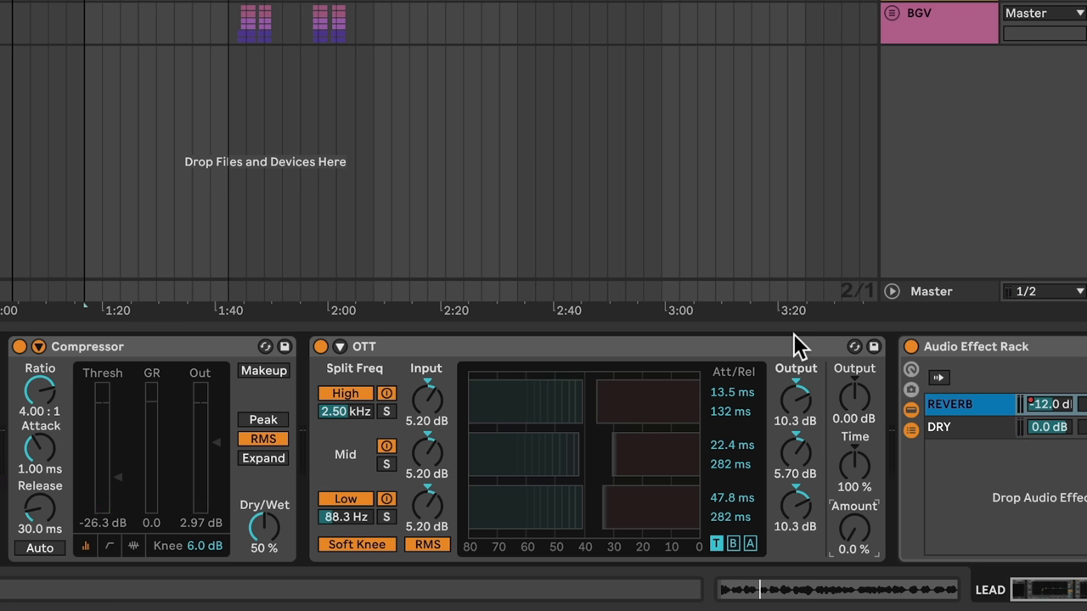
drag(850, 521, 852, 528)
drag(575, 456, 635, 456)
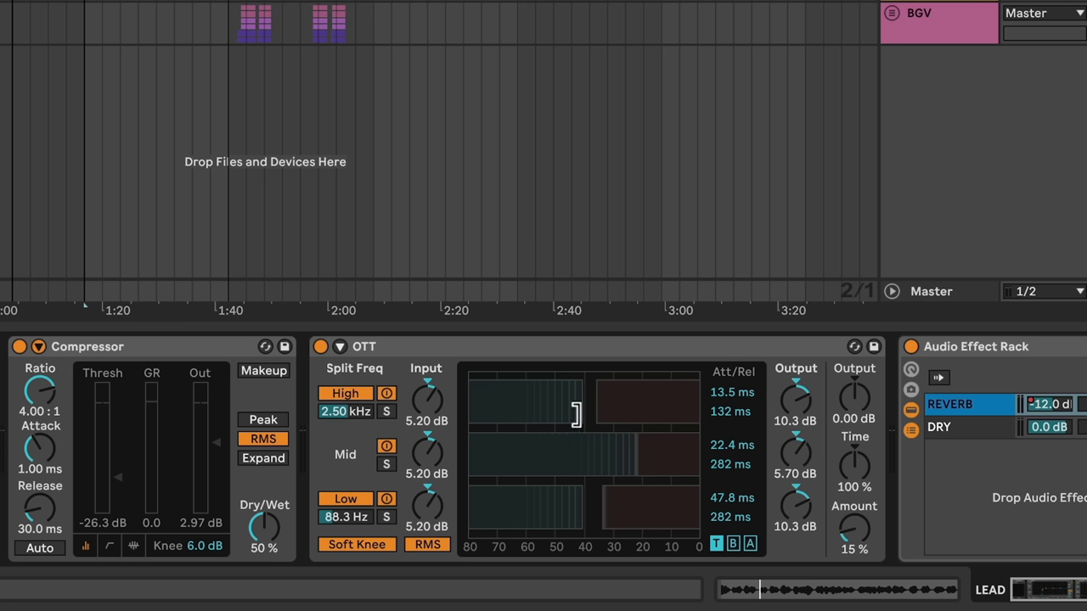
drag(576, 413, 586, 413)
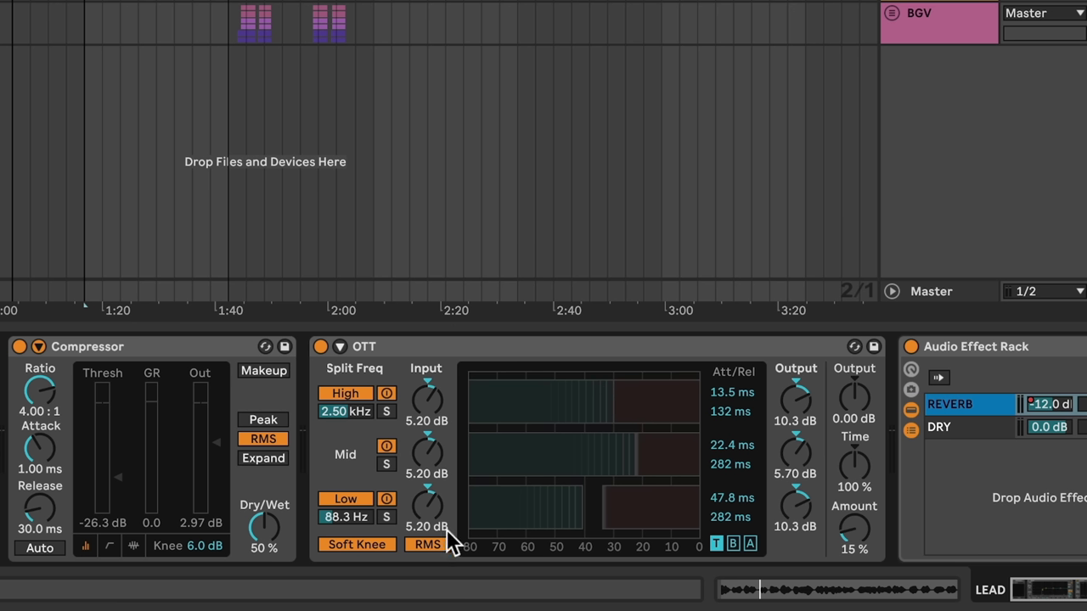
drag(860, 487, 860, 544)
key(super+z)
key(super+shift+z)
key(super+shift+z)
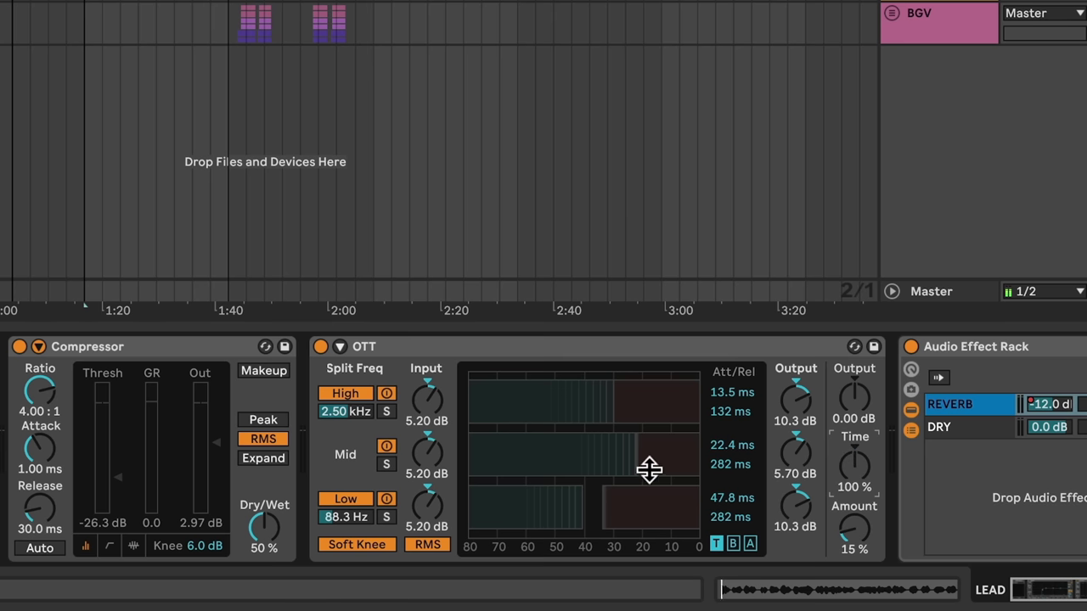
- During playback, raise OTT's lower thresholds to about -16 dB for the mid band, -21 dB for the high and -19 dB for the low
key(space)
drag(632, 463, 649, 464)
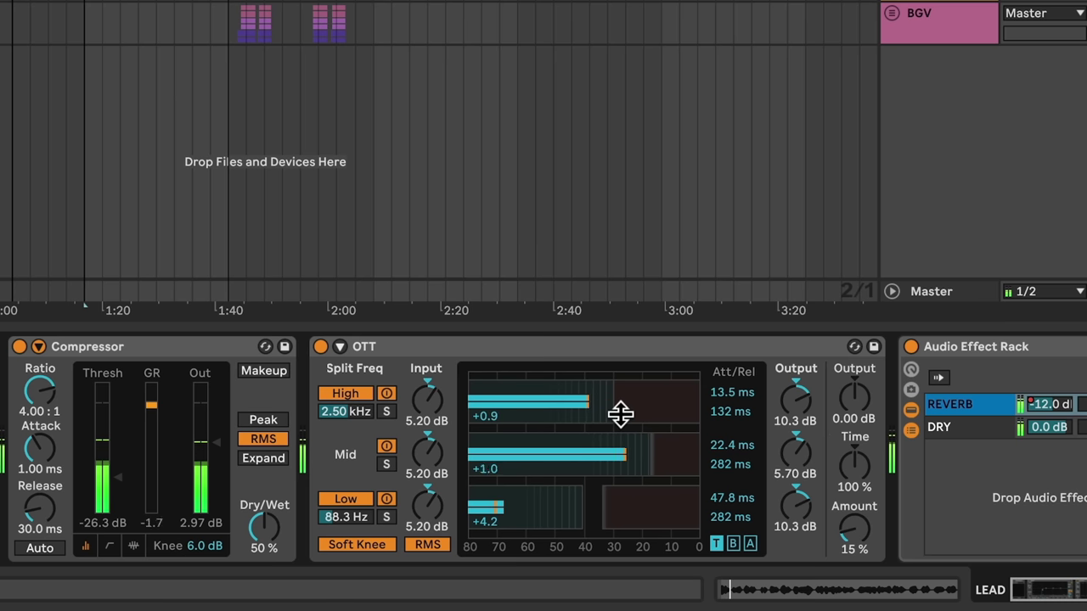
drag(610, 414, 627, 413)
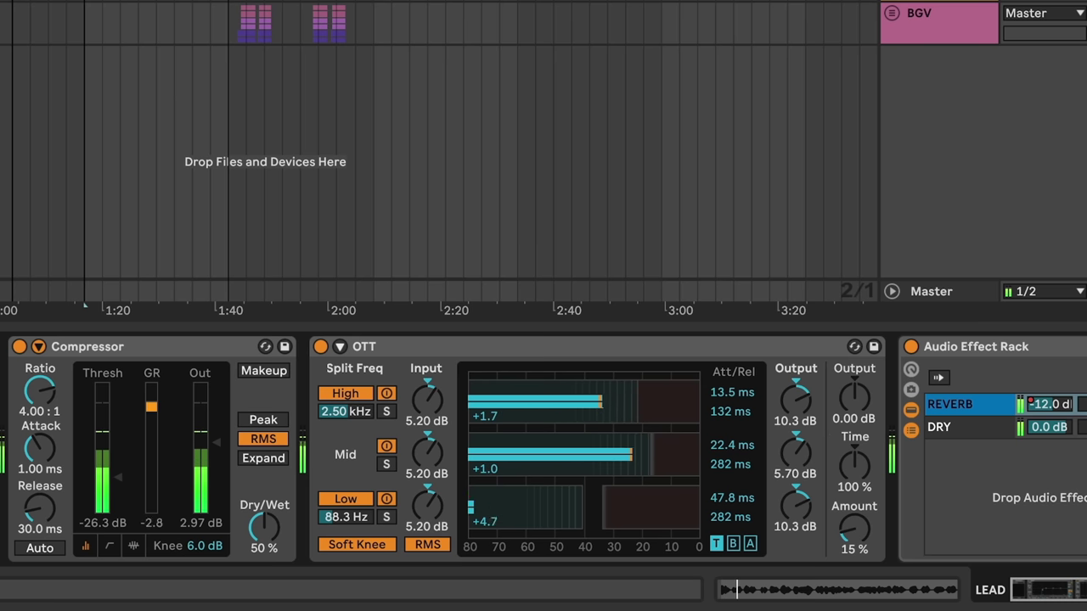
drag(585, 483, 644, 503)
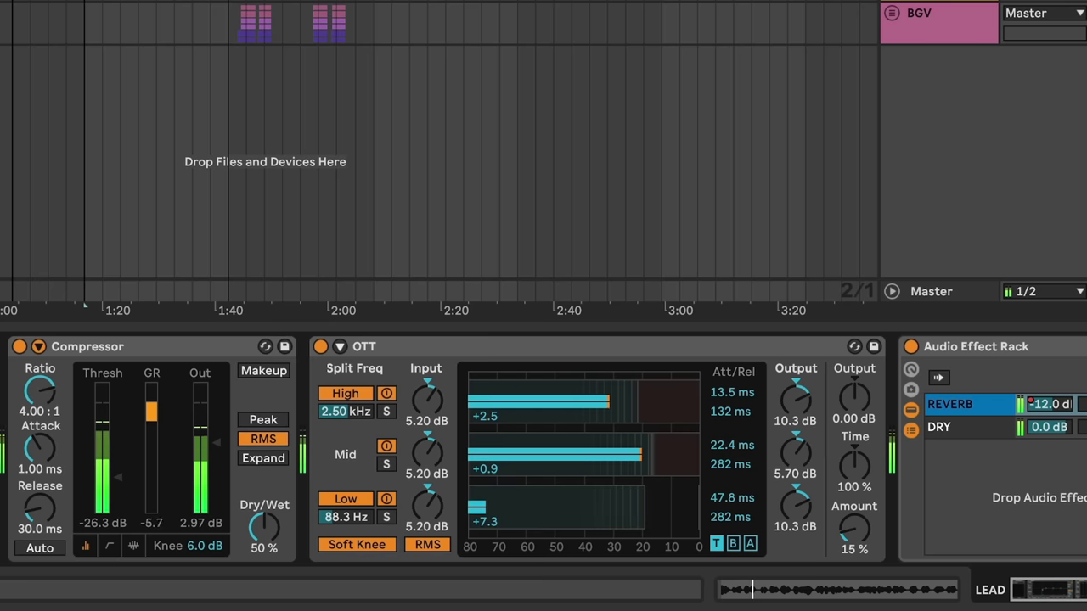
- Set OTT's overall Output to -7.40 dB and Amount to 24%, and lower the mid and low bands' upper thresholds to about -26 and -18 dB
drag(855, 397, 851, 476)
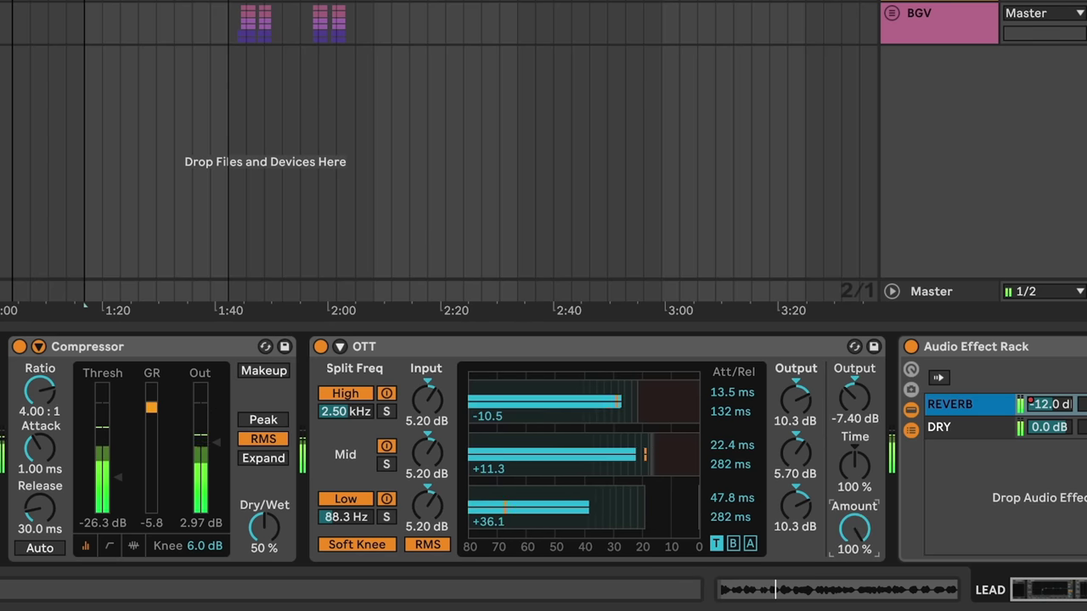
drag(854, 530, 854, 600)
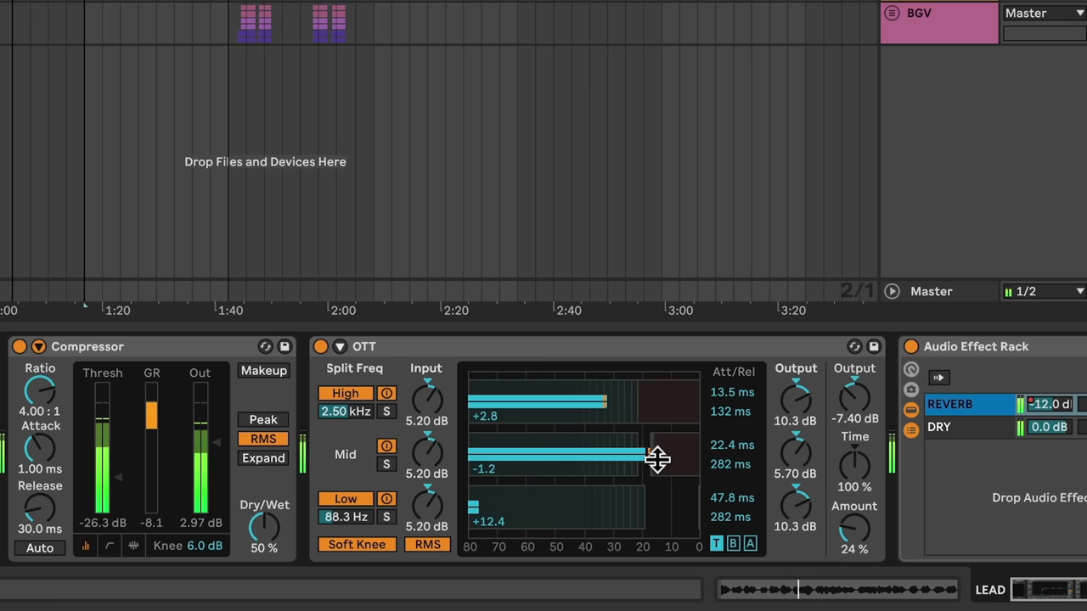
drag(653, 461, 630, 461)
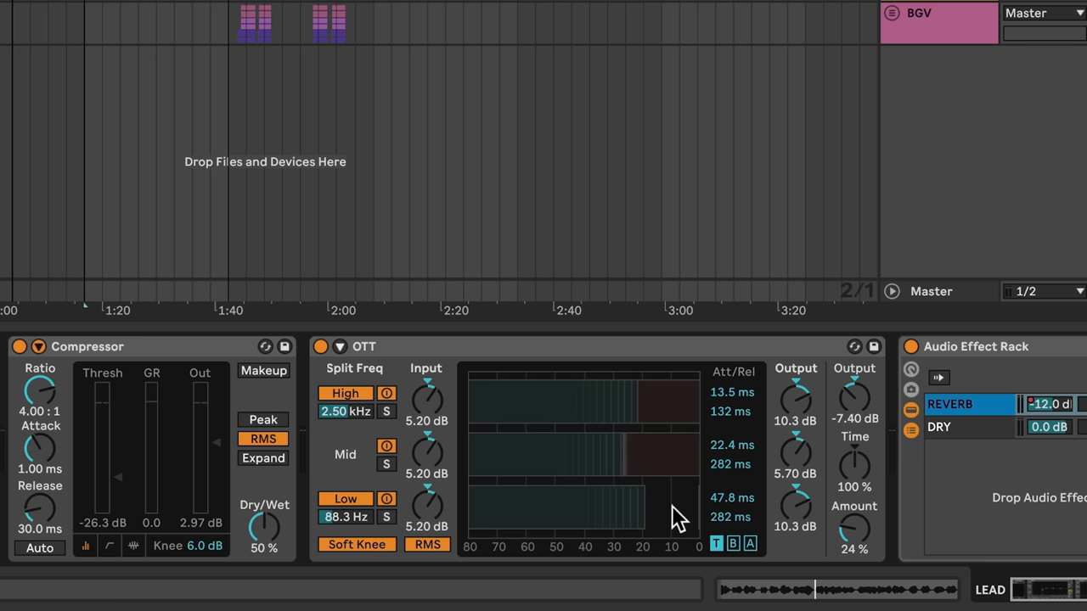
drag(699, 513, 696, 514)
- Audition the lead with OTT on and bypassed, and reduce its Amount to 10%
key(space)
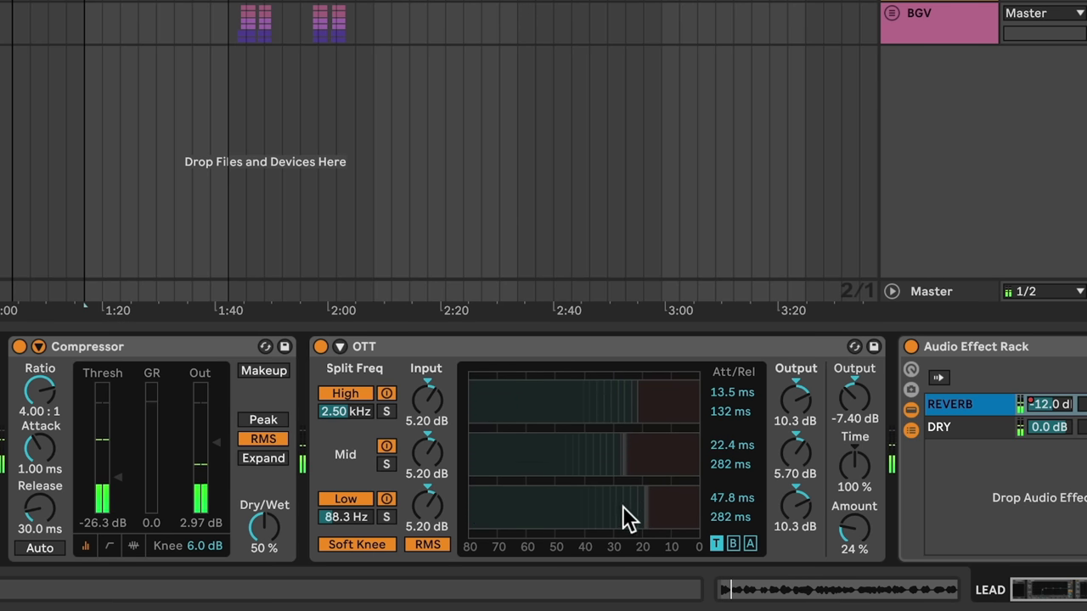
drag(856, 533, 856, 549)
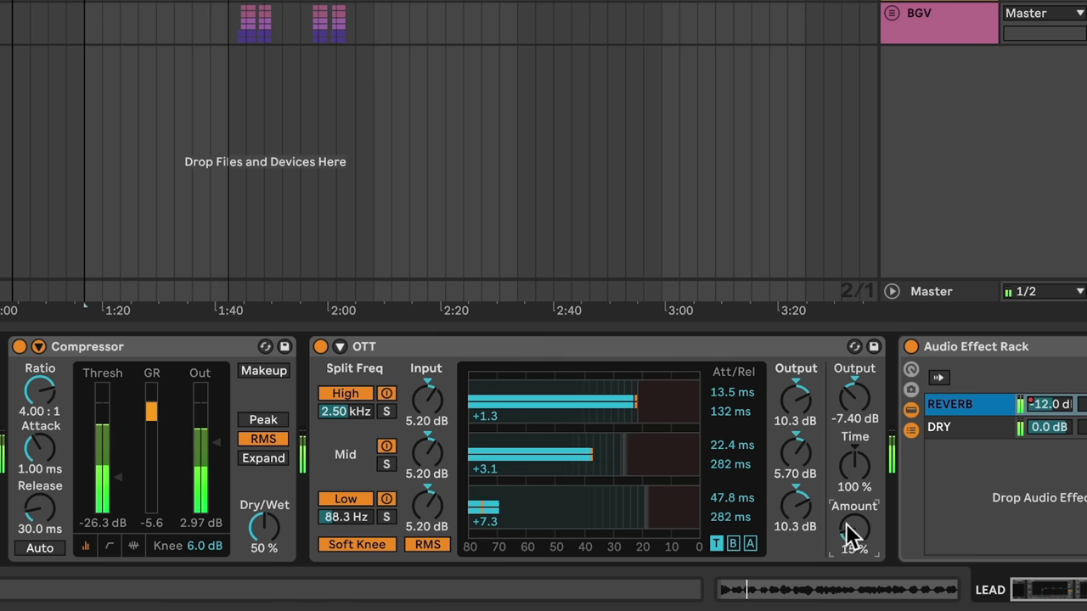
click(321, 346)
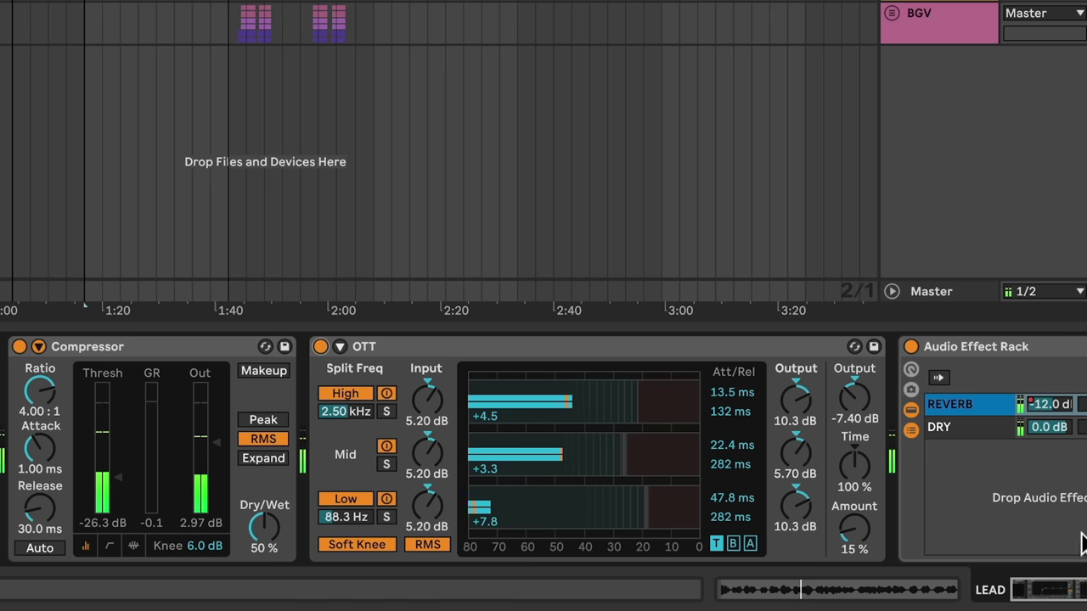
drag(852, 534, 851, 549)
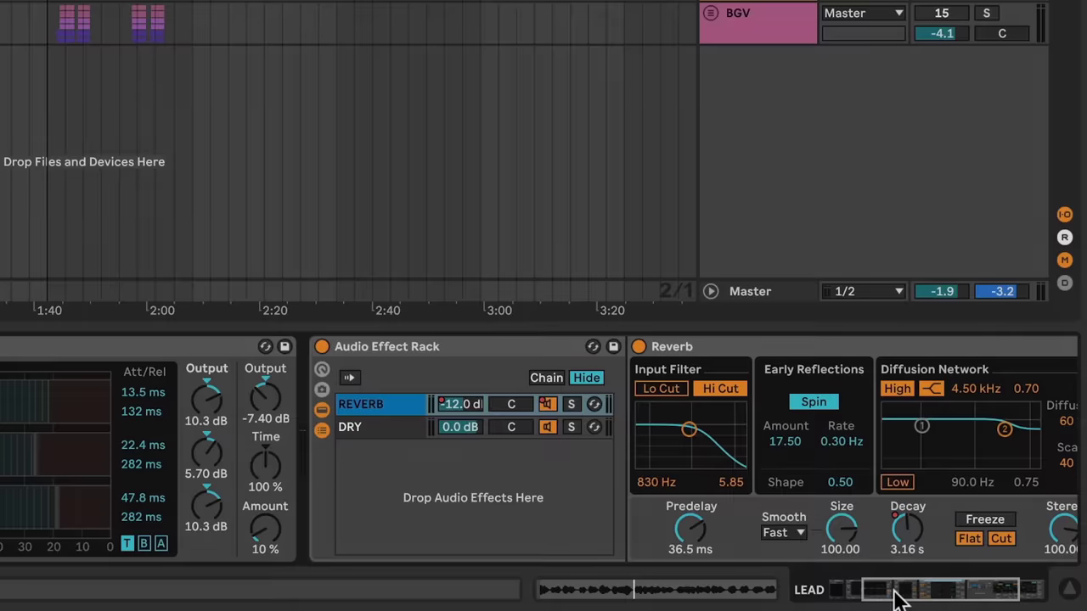
- Add a chain named GLUE with a Glue Compressor to the LEAD track's Audio Effect Rack
drag(892, 595, 872, 596)
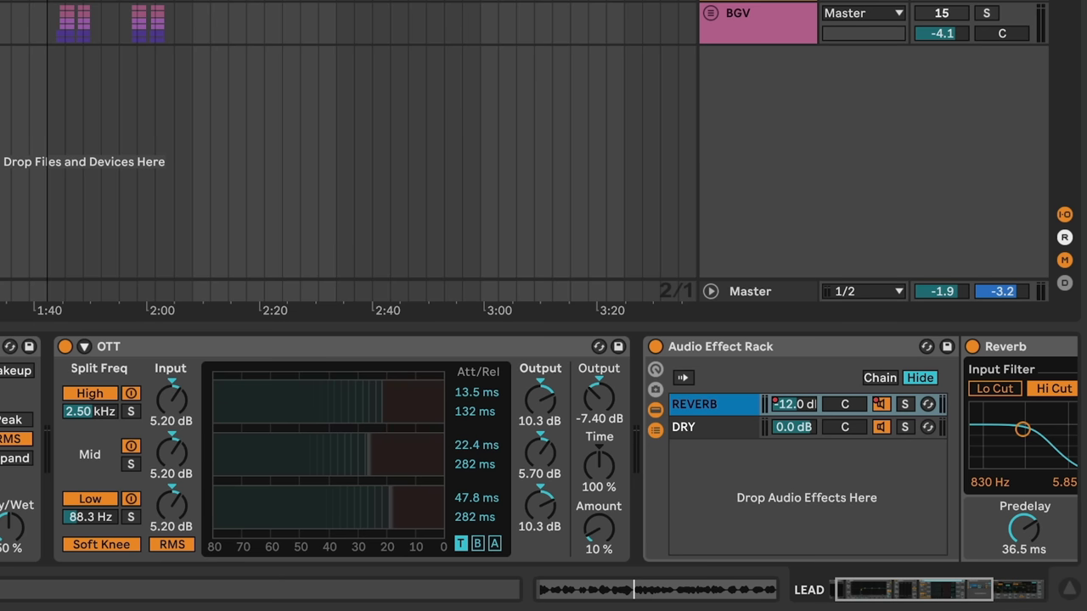
drag(619, 350, 728, 414)
key(super+r)
text(GL)
drag(965, 594, 1001, 595)
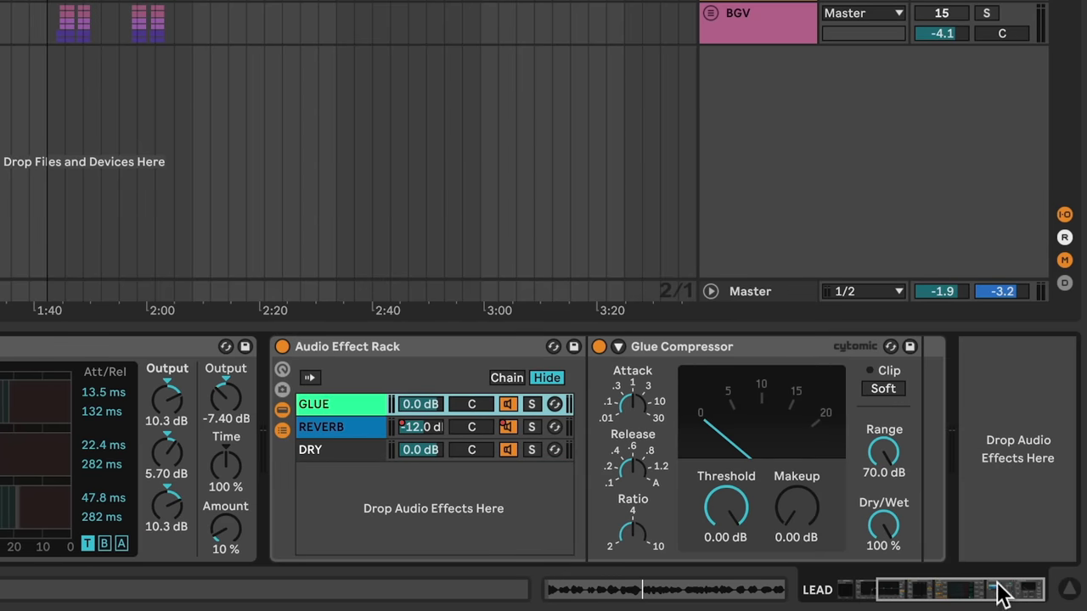
- Lengthen the Glue Compressor's attack, shorten its release, and set the ratio to 10 and the threshold to -17.5 dB
drag(633, 406, 632, 386)
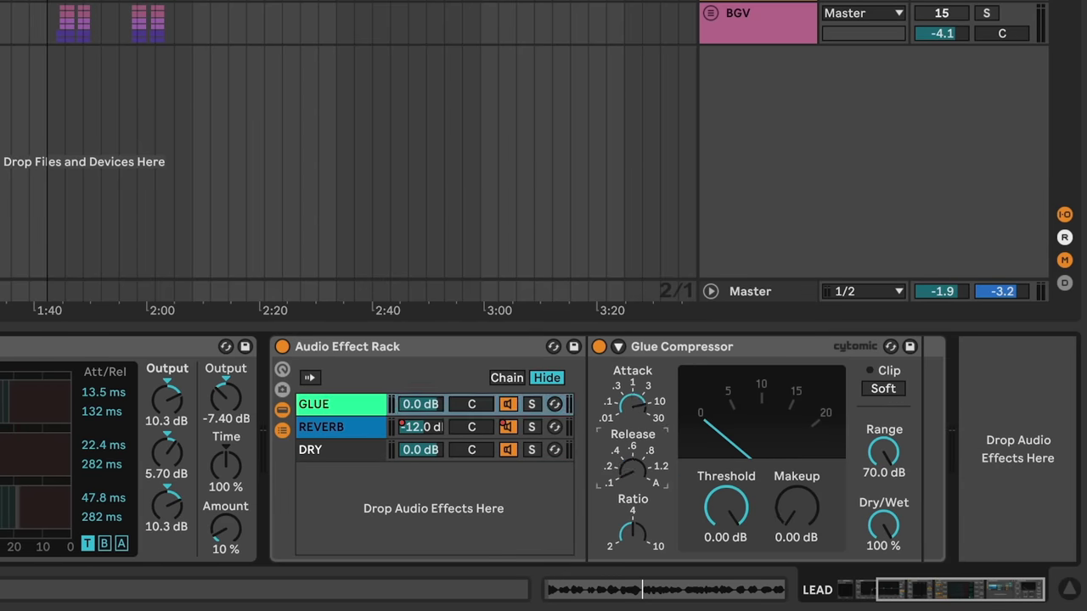
click(635, 533)
drag(720, 508, 720, 522)
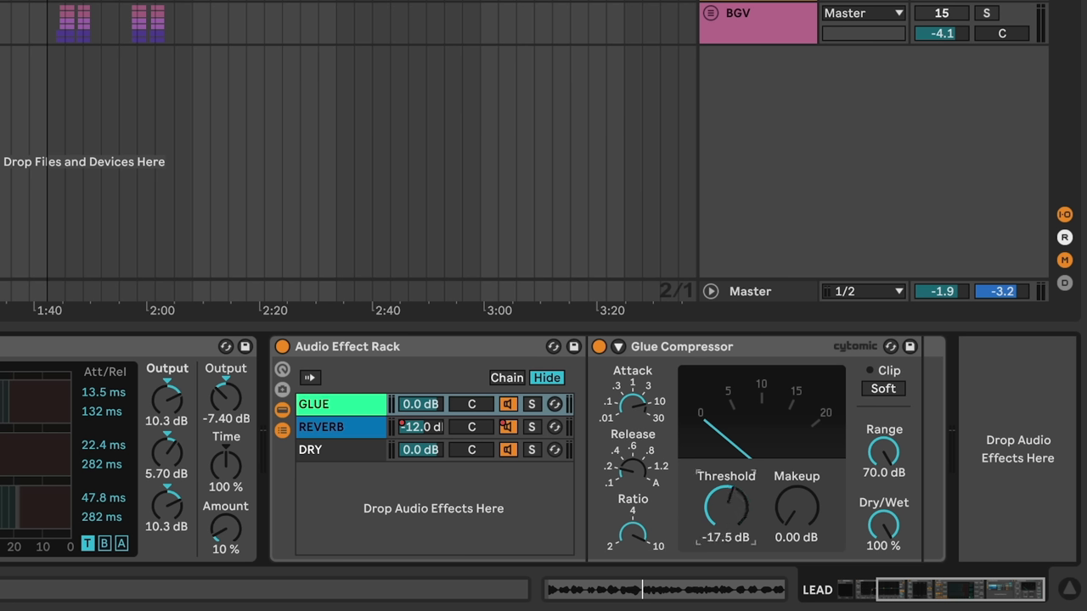
- Raise the Glue Compressor's makeup gain to about 3.2 dB and lower the GLUE chain's volume to -15.0 dB
drag(797, 508, 797, 505)
drag(435, 402, 436, 423)
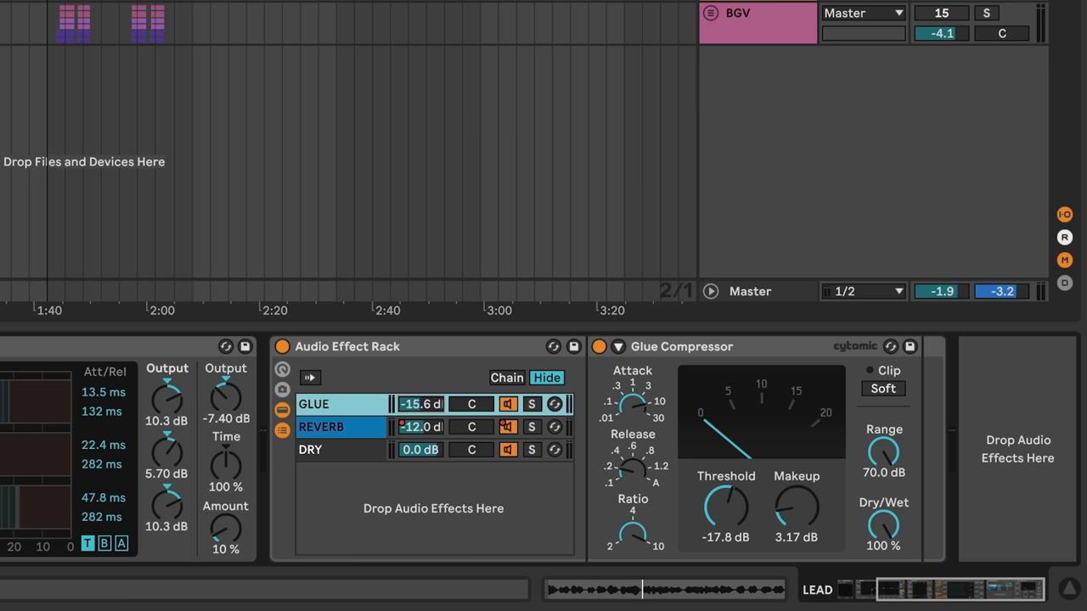
drag(437, 404, 438, 404)
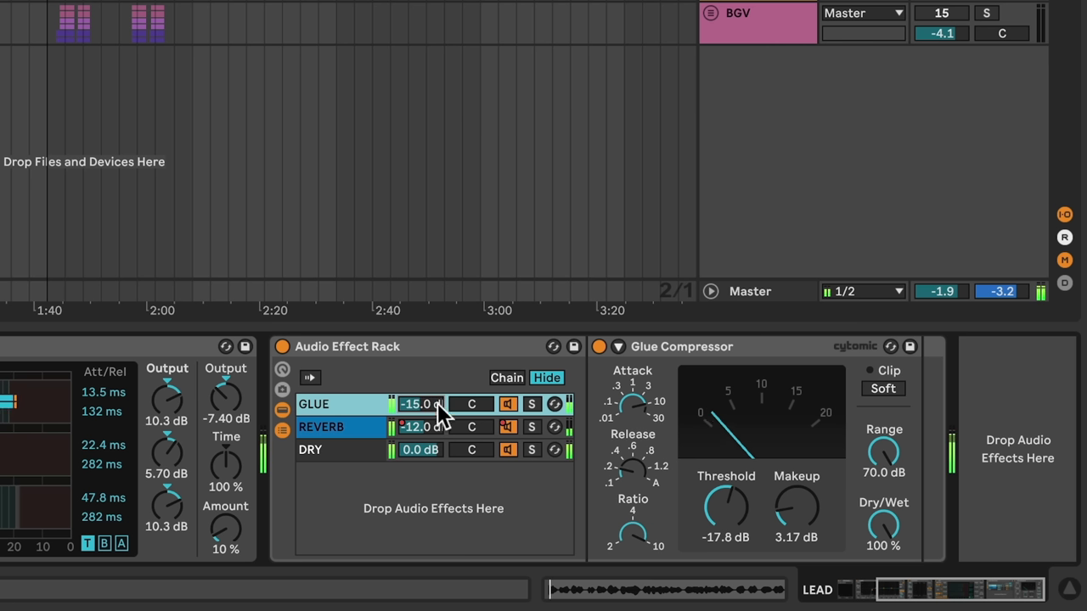
- Set the Glue Compressor's threshold to -40.0 dB and makeup to 0 dB, and lower the GLUE chain's volume to -16.2 dB
drag(720, 507, 720, 590)
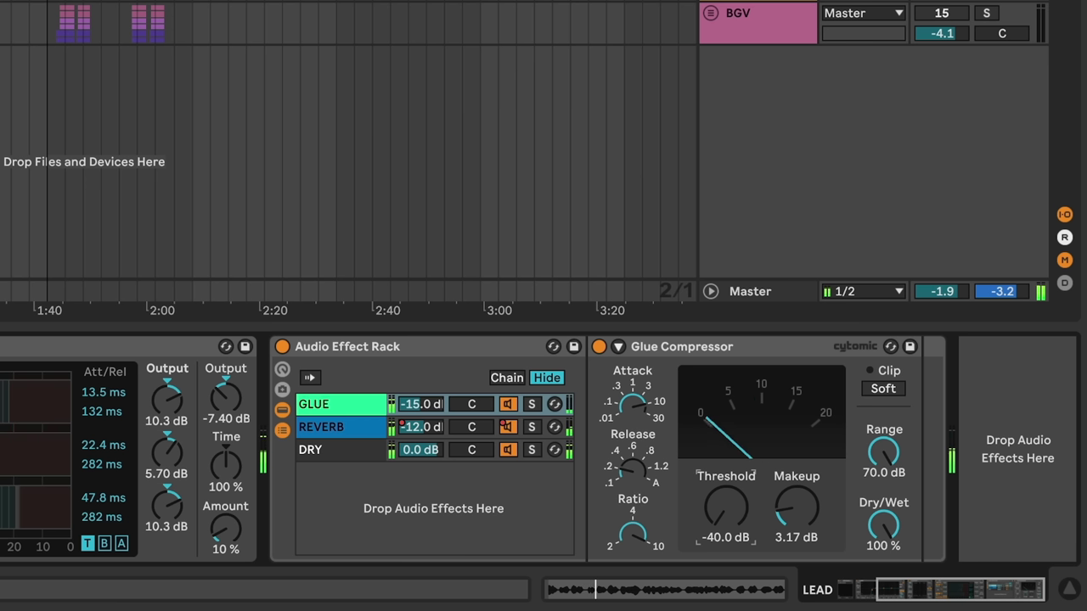
drag(793, 509, 796, 544)
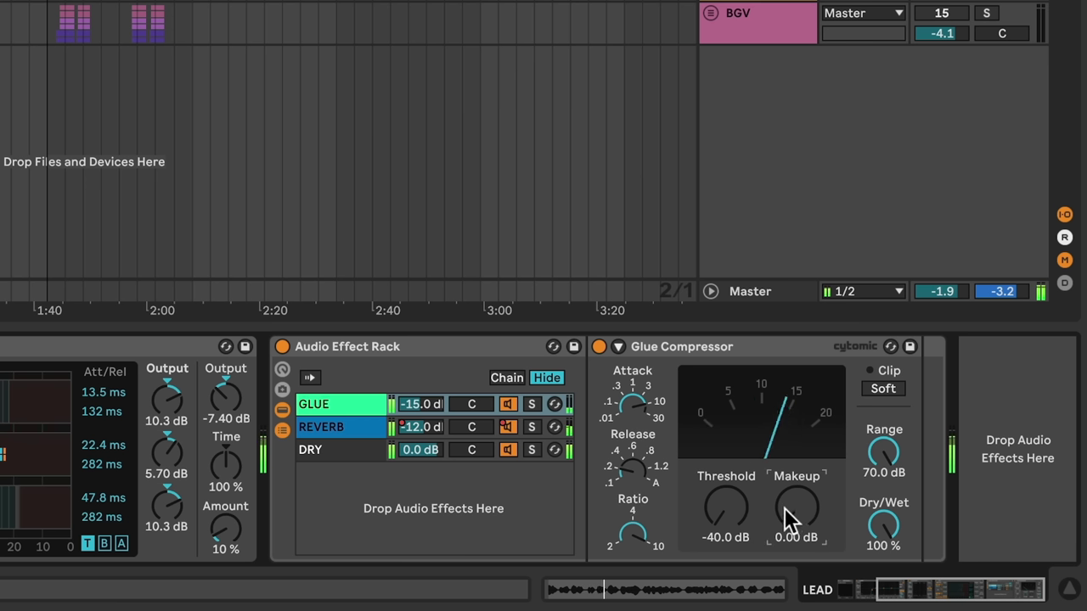
mouse_move(634, 463)
mouse_down()
mouse_move(635, 429)
mouse_move(634, 466)
mouse_up()
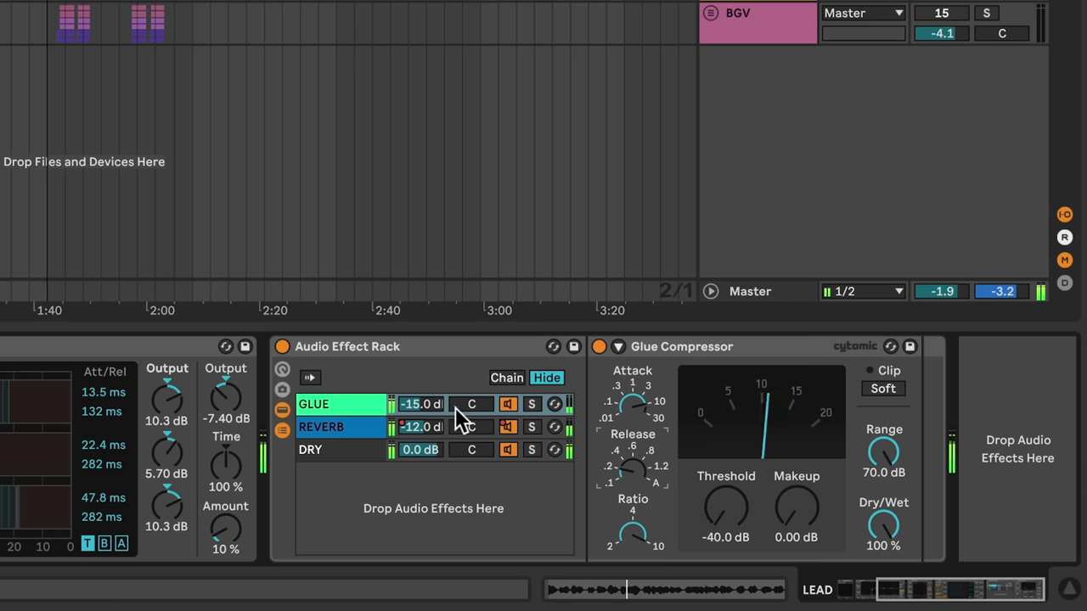
mouse_move(424, 404)
mouse_down()
mouse_move(424, 386)
mouse_move(416, 414)
mouse_up()
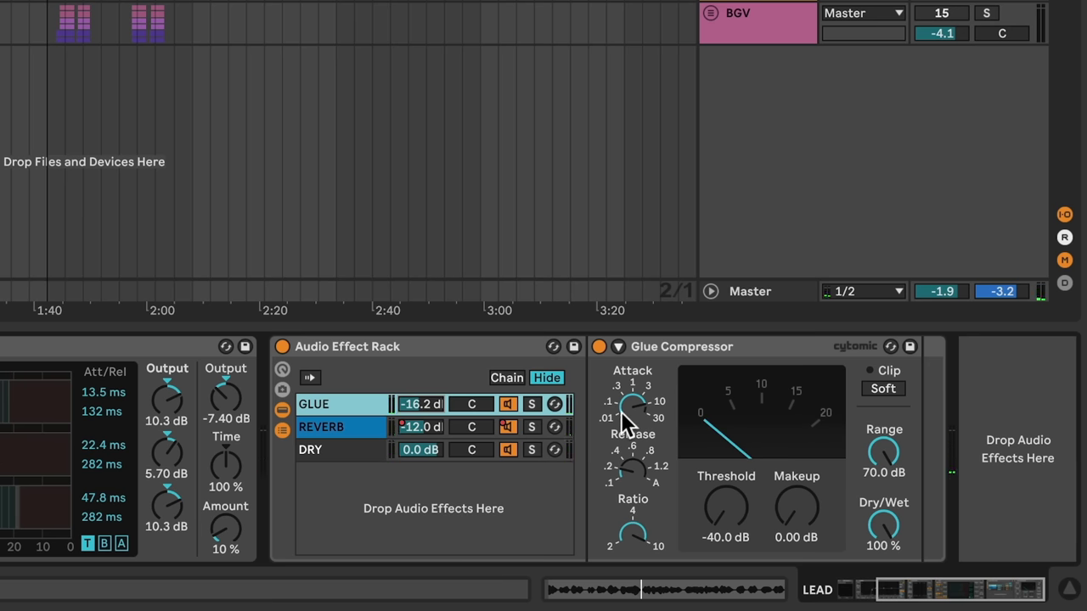
- Compare the DRY and GLUE chains, and audition the lead with the GLUE chain off and on
click(342, 451)
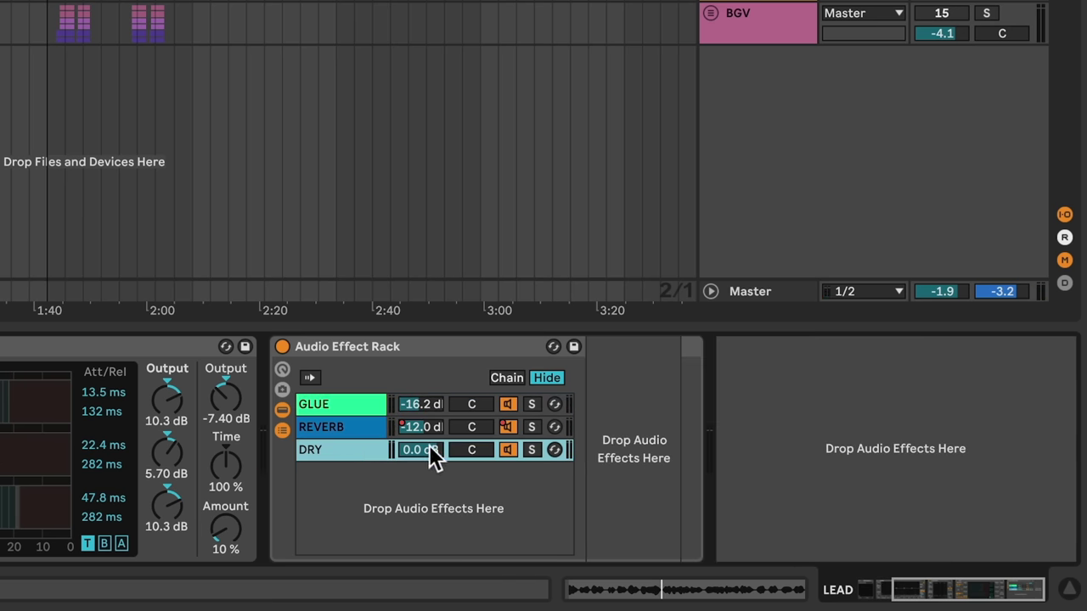
click(358, 410)
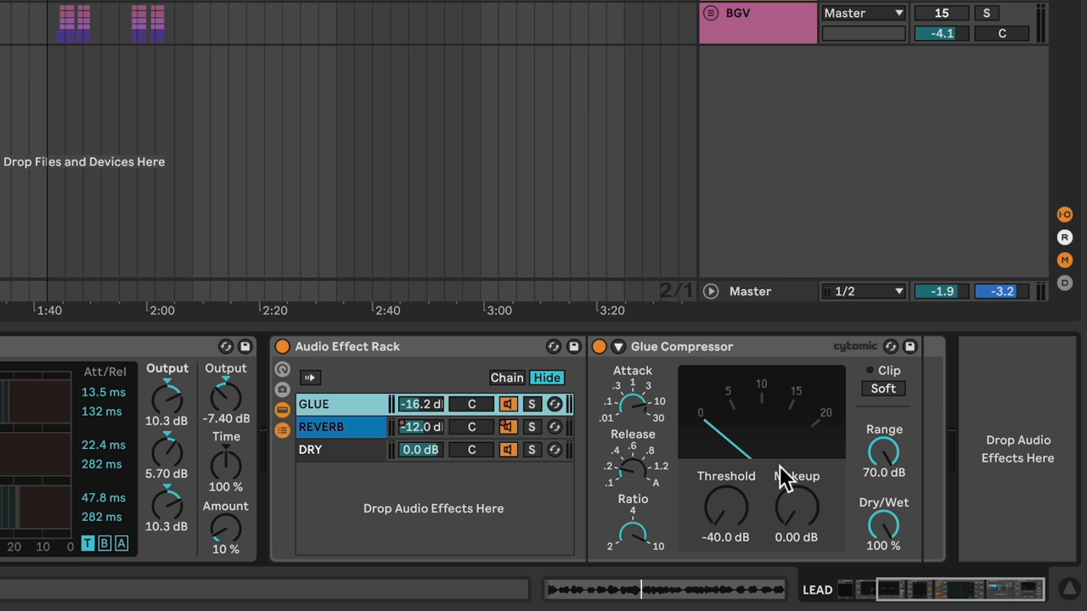
click(725, 506)
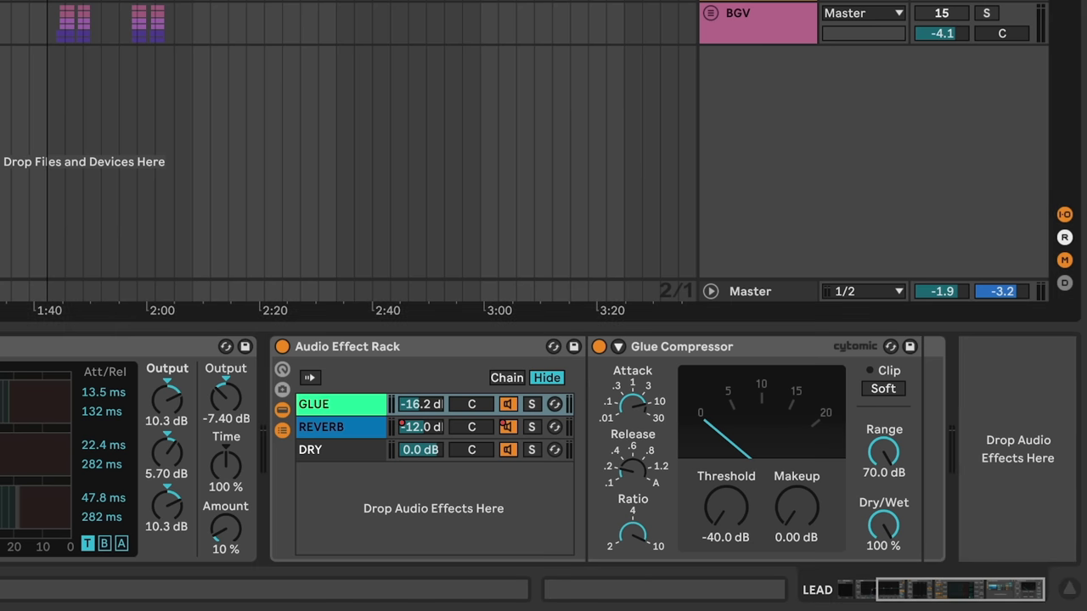
click(506, 404)
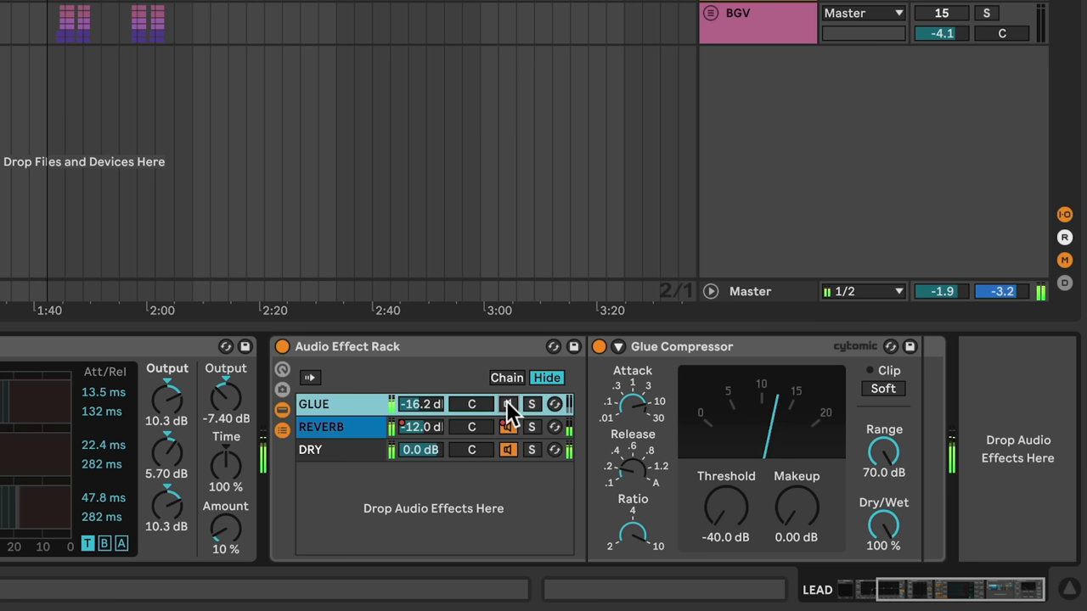
click(506, 403)
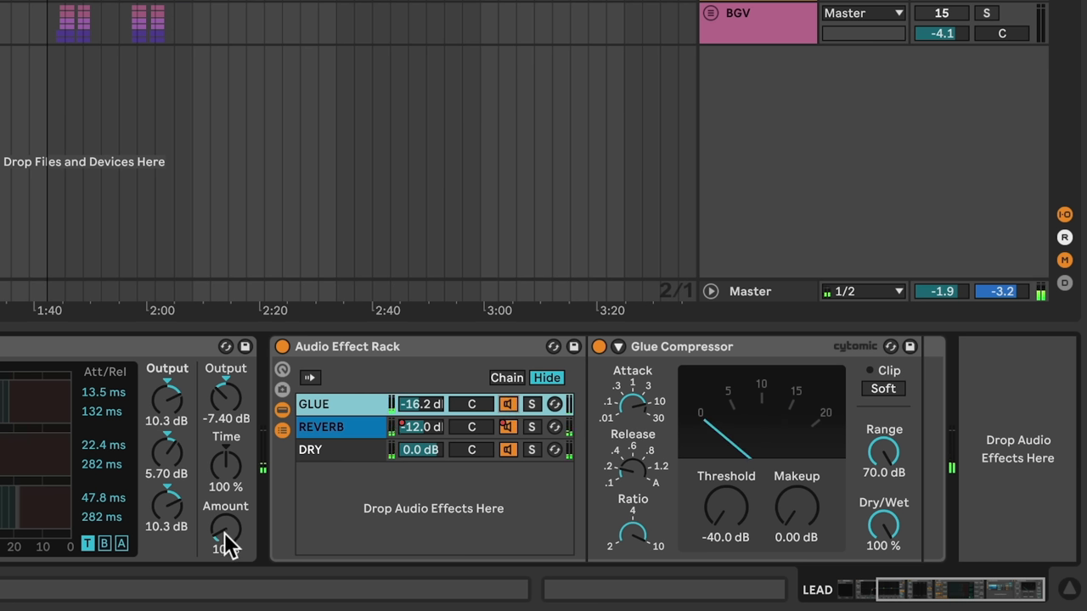
- Raise OTT's Amount to 13% and the GLUE chain's volume to -13.0 dB
drag(226, 532, 226, 560)
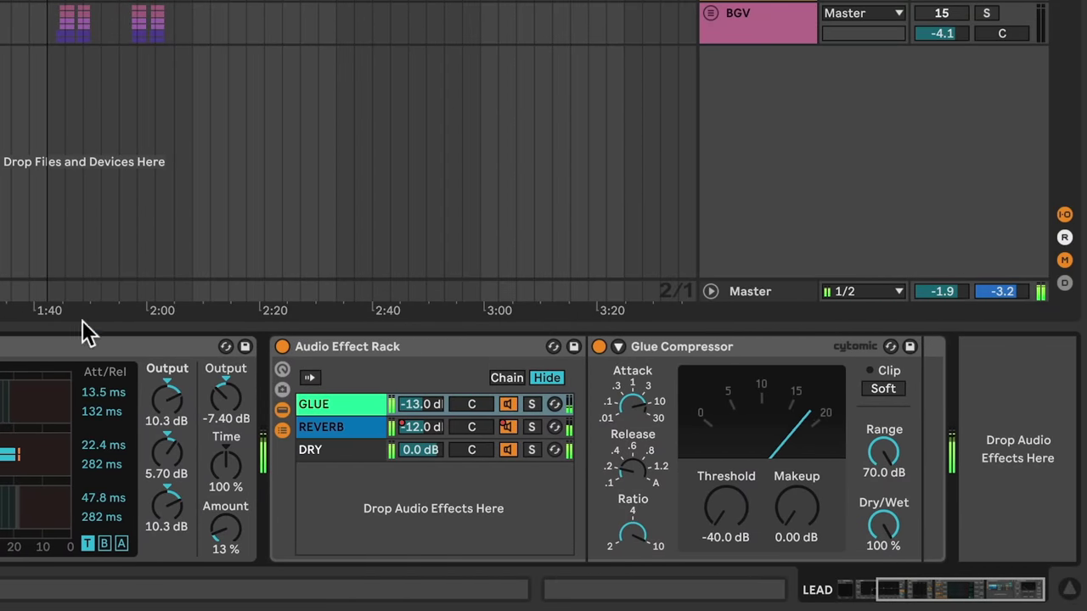
click(74, 344)
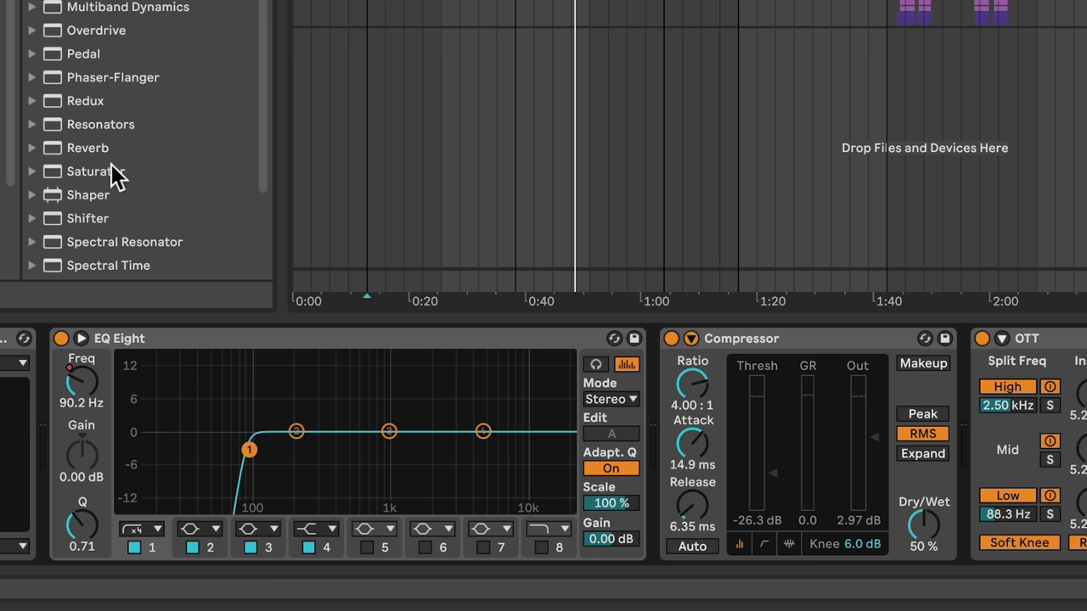
- Insert a Saturator between EQ Eight and the Compressor with Drive at 2 dB and Output at -2 dB
click(113, 176)
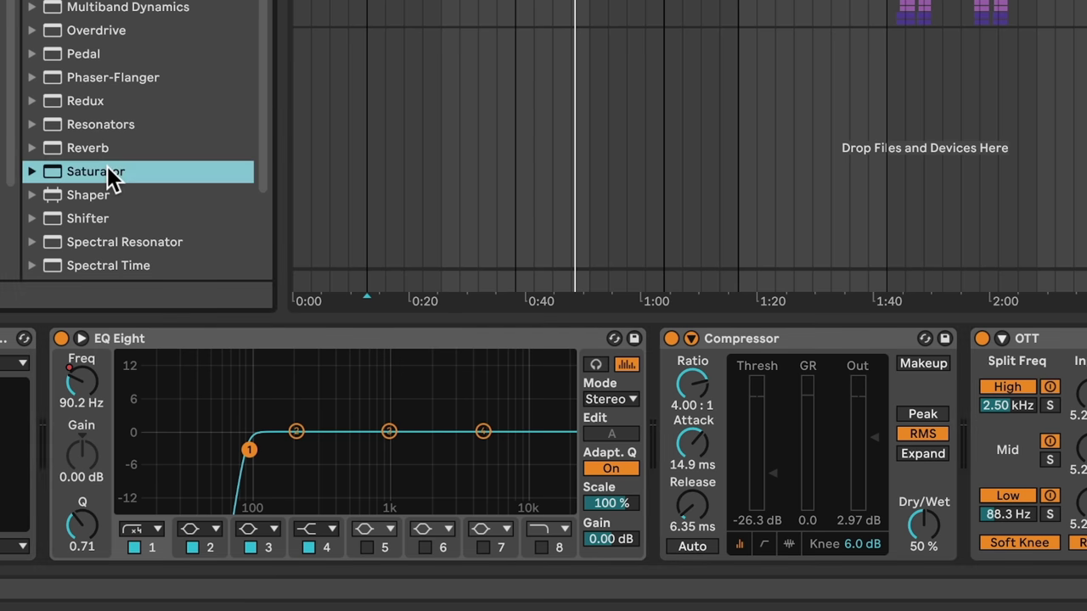
mouse_move(105, 168)
mouse_down()
mouse_move(96, 190)
mouse_move(140, 172)
mouse_move(693, 233)
mouse_move(827, 305)
mouse_move(962, 411)
mouse_move(838, 400)
mouse_move(711, 514)
mouse_move(687, 382)
mouse_move(669, 406)
mouse_move(677, 427)
mouse_up()
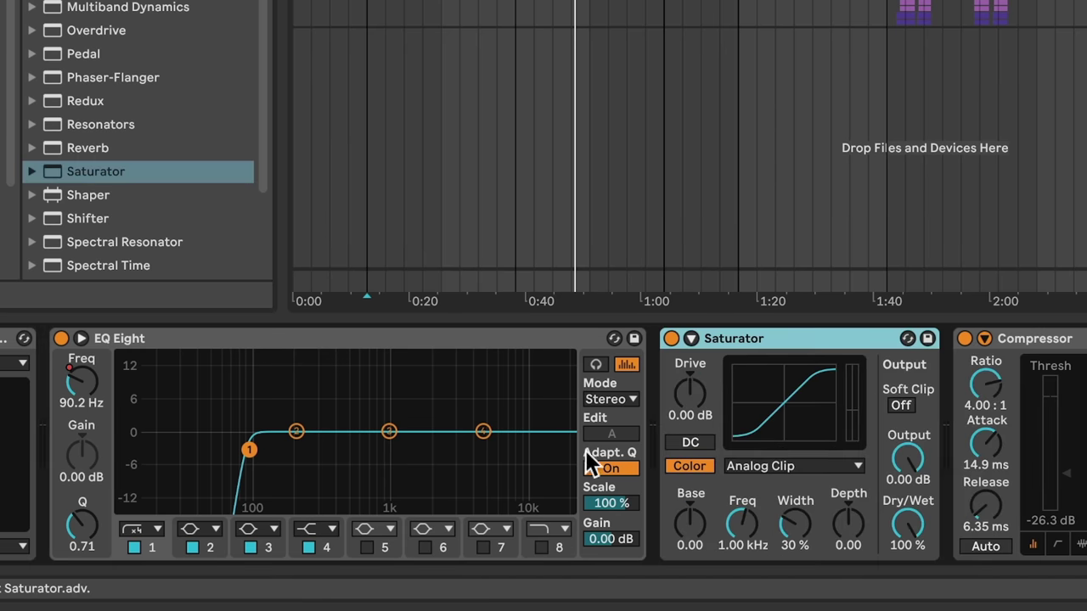
click(668, 384)
text(2)
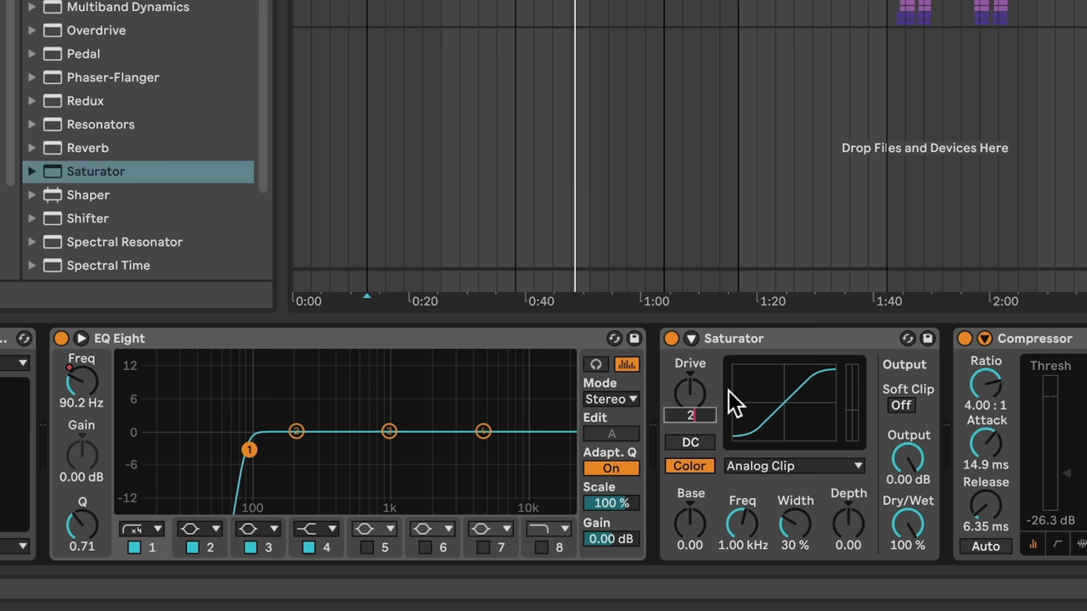
key(Return)
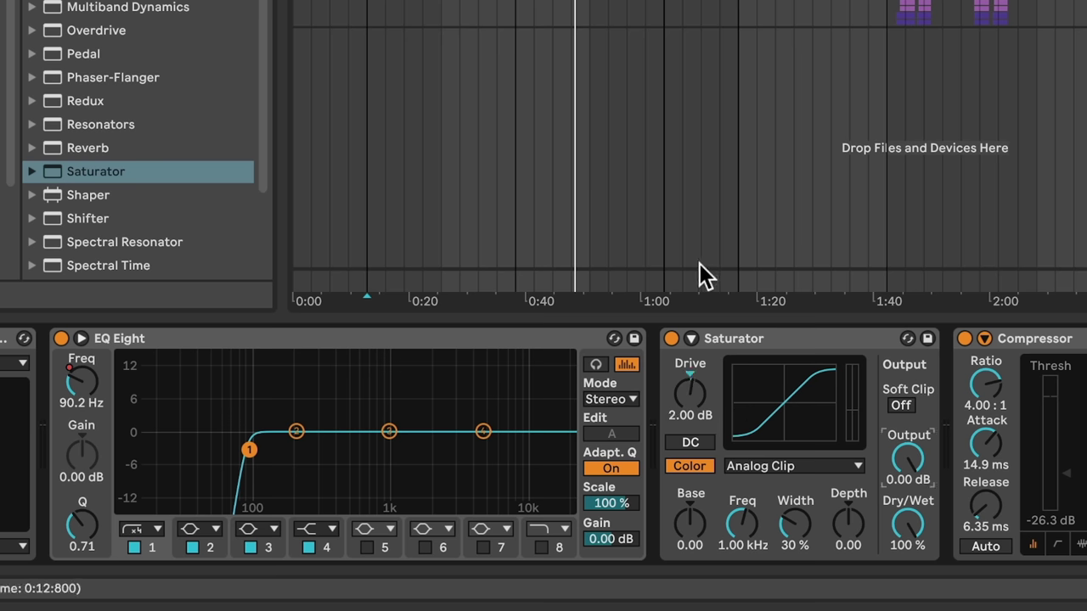
text(-2)
key(Return)
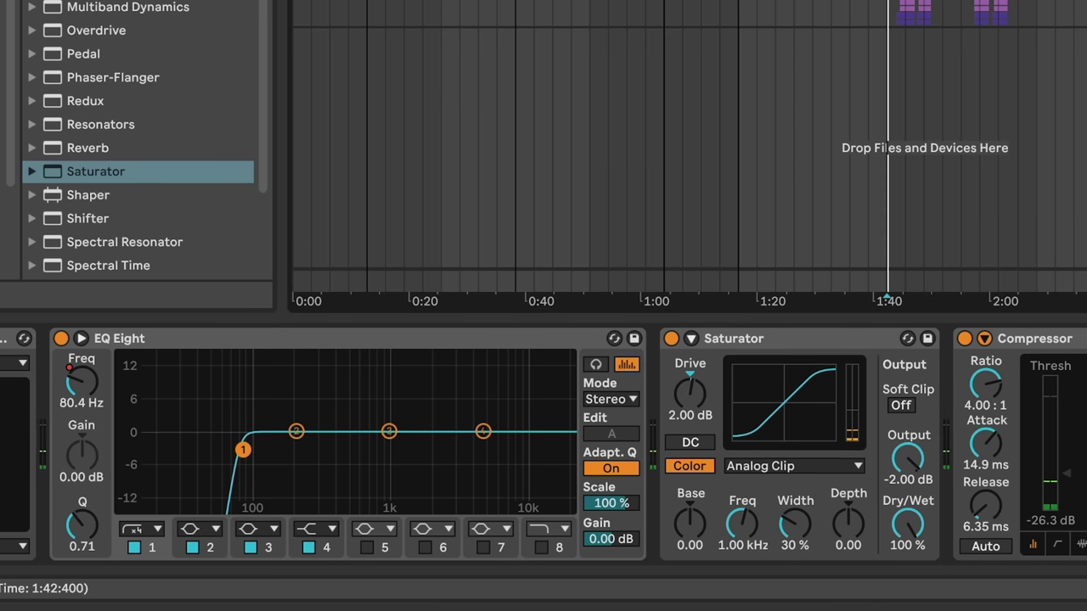
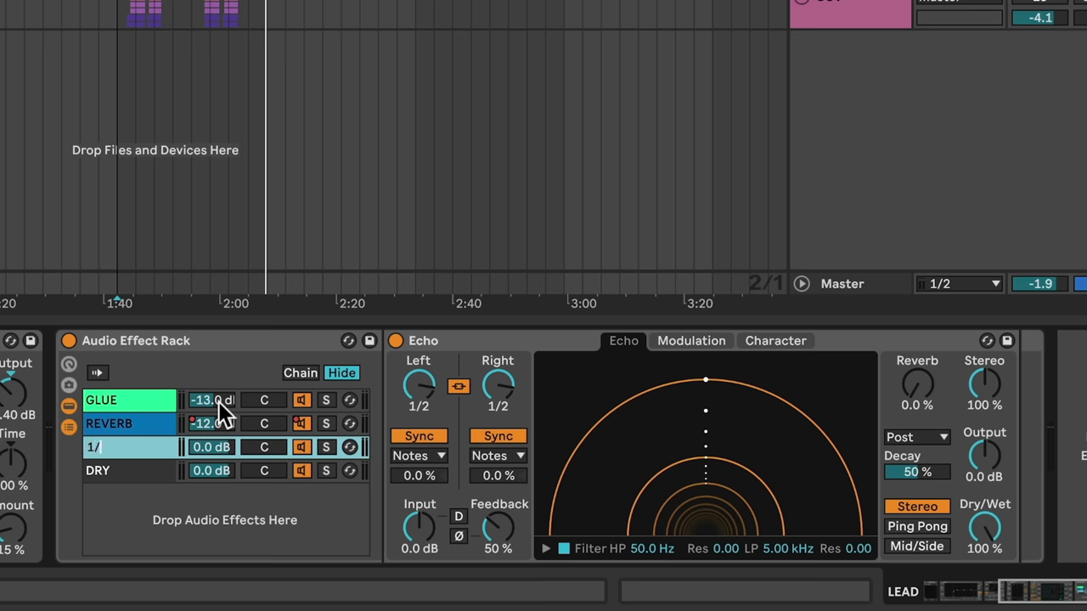
- Name the Echo chain 1/2, color it orange, and set its volume to -12.0 dB
key(Return)
right_click(132, 451)
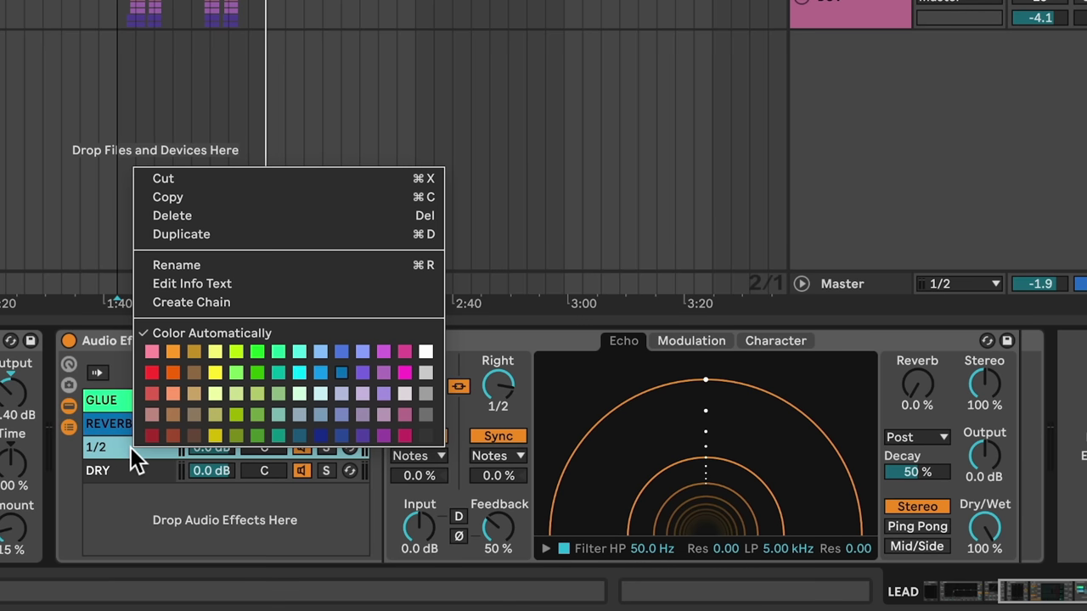
click(172, 350)
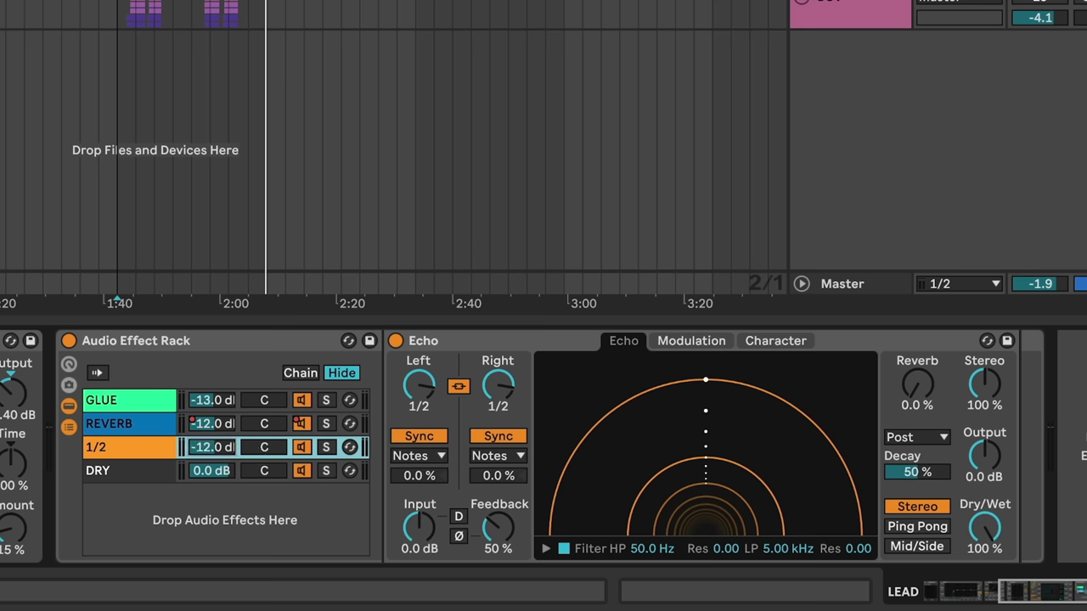
- During playback, set Echo's Reverb to 33% and its filter to a 103 Hz high-pass and 4.30 kHz low-pass
key(space)
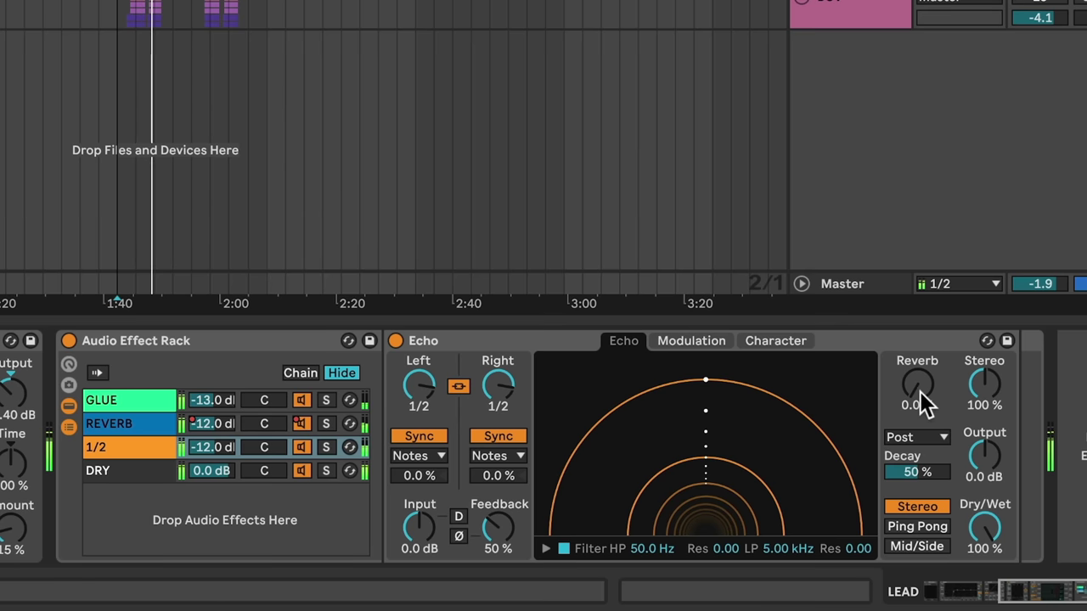
drag(919, 391, 919, 335)
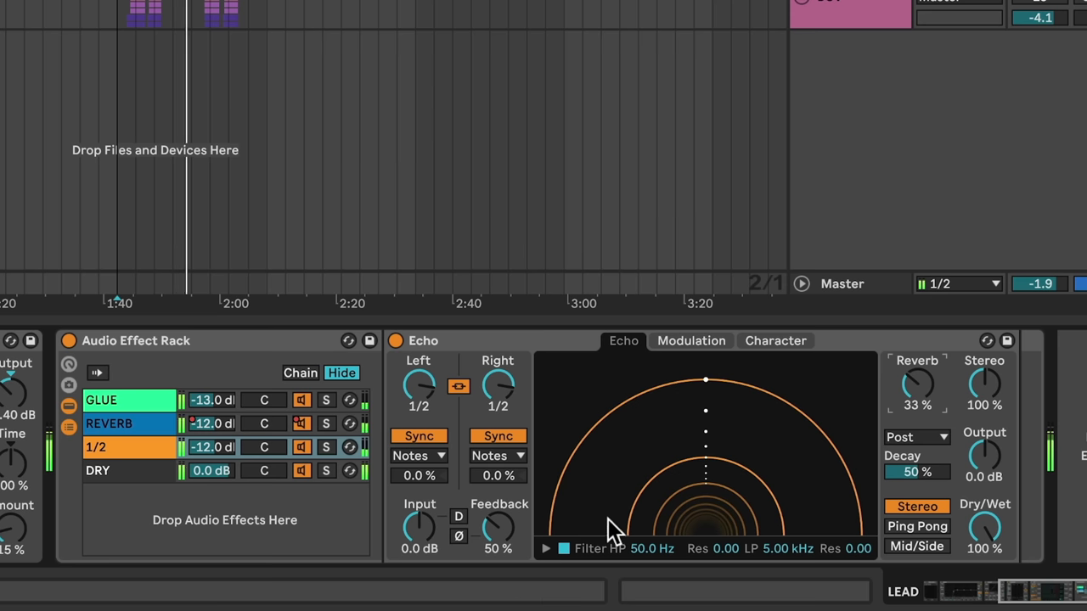
click(547, 549)
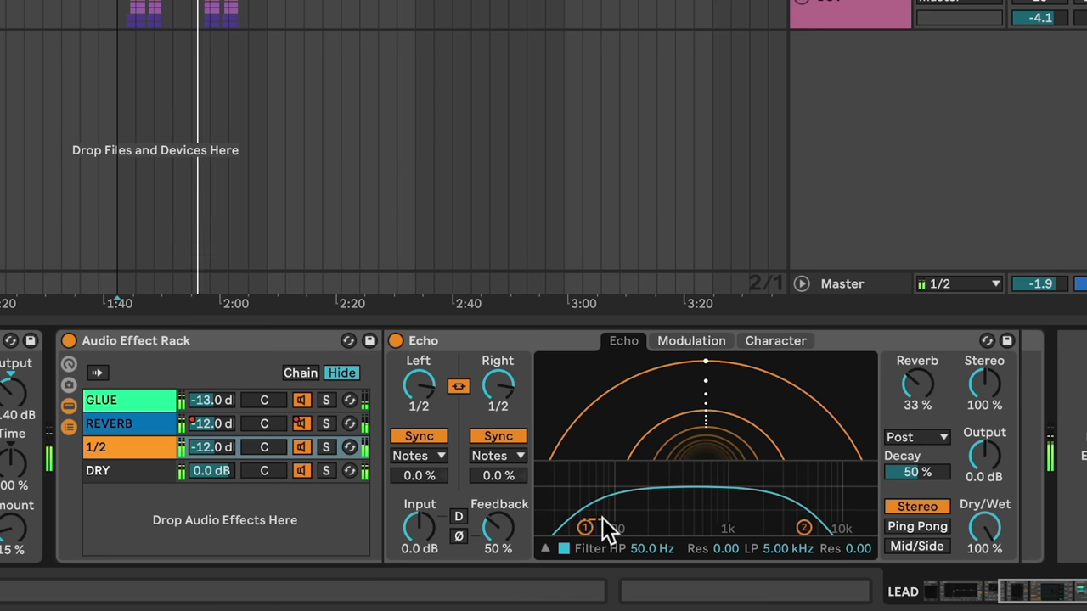
drag(586, 528, 619, 527)
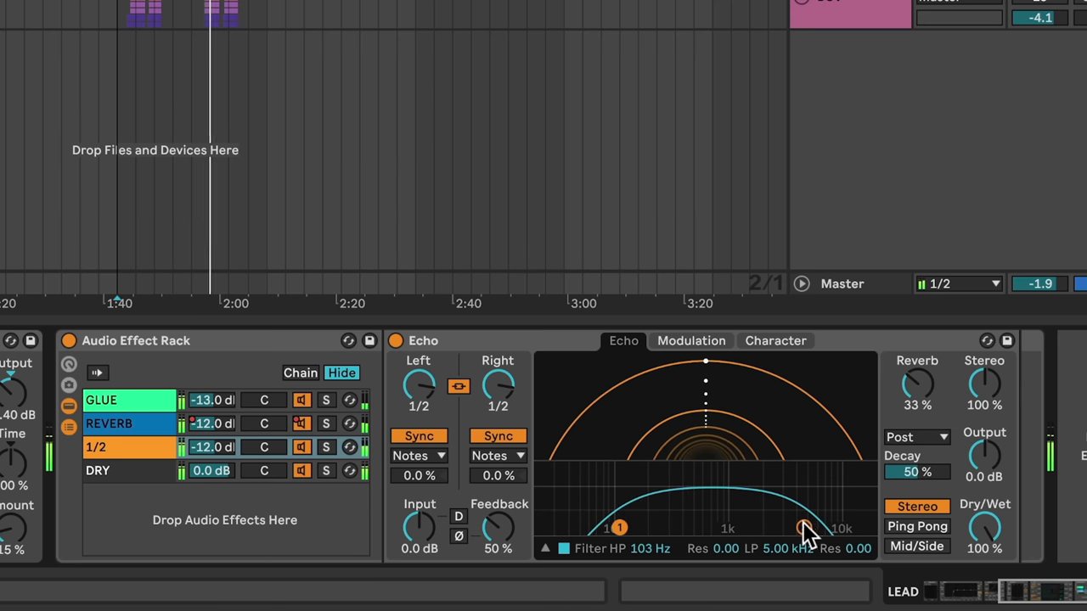
drag(802, 523, 795, 523)
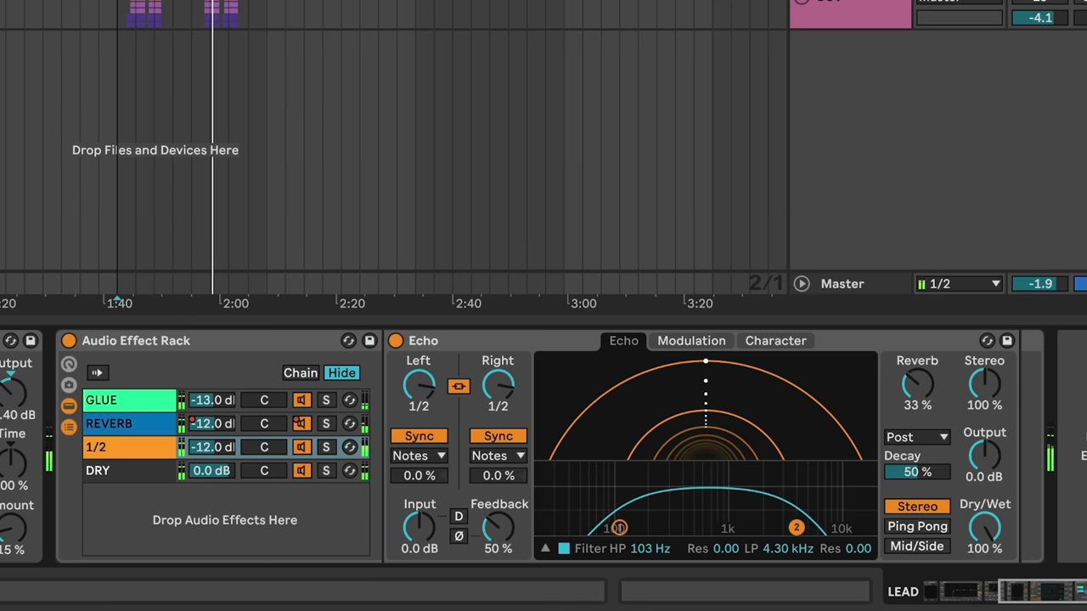
- Raise the 1/2 chain's volume to -6.5 dB, and set Echo's low-pass to 3.06 kHz and Reverb to 45%
click(200, 438)
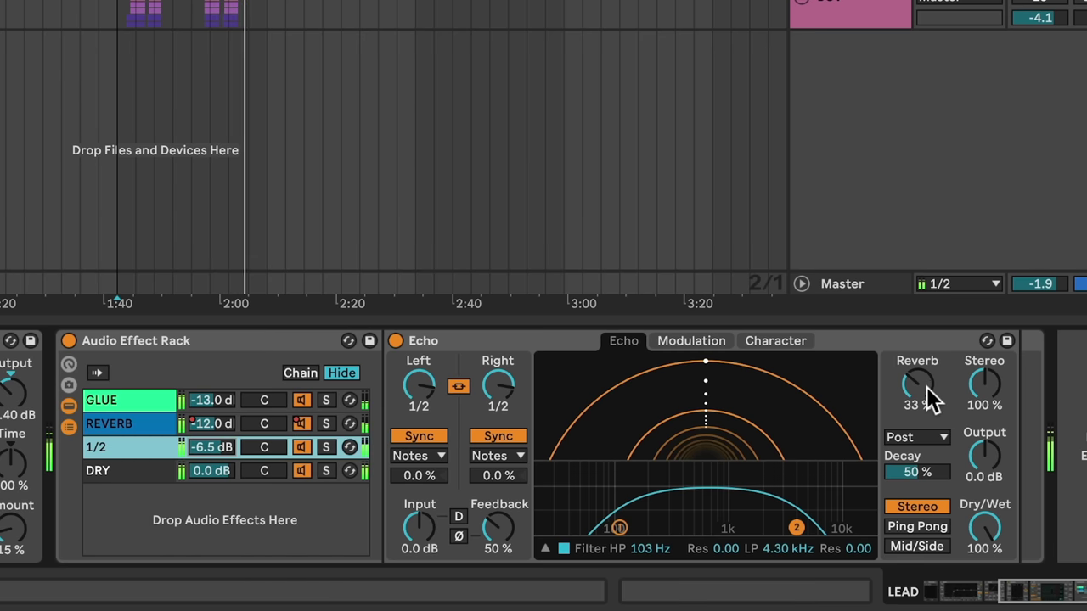
mouse_move(796, 527)
mouse_down()
mouse_move(770, 527)
mouse_move(779, 528)
mouse_up()
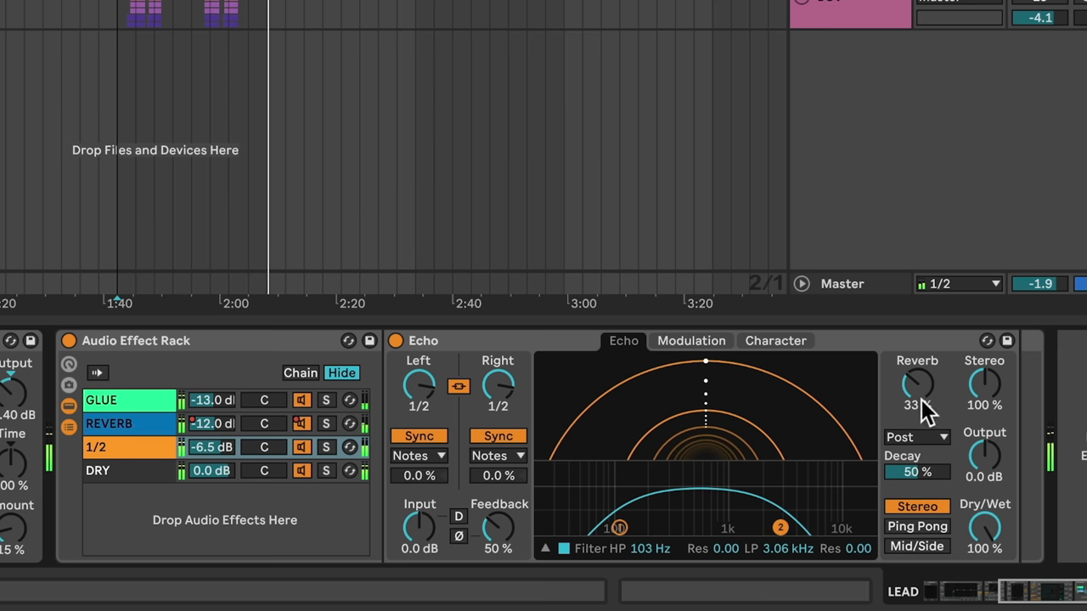
mouse_move(925, 412)
mouse_down()
mouse_move(925, 389)
mouse_move(923, 401)
mouse_move(905, 405)
mouse_up()
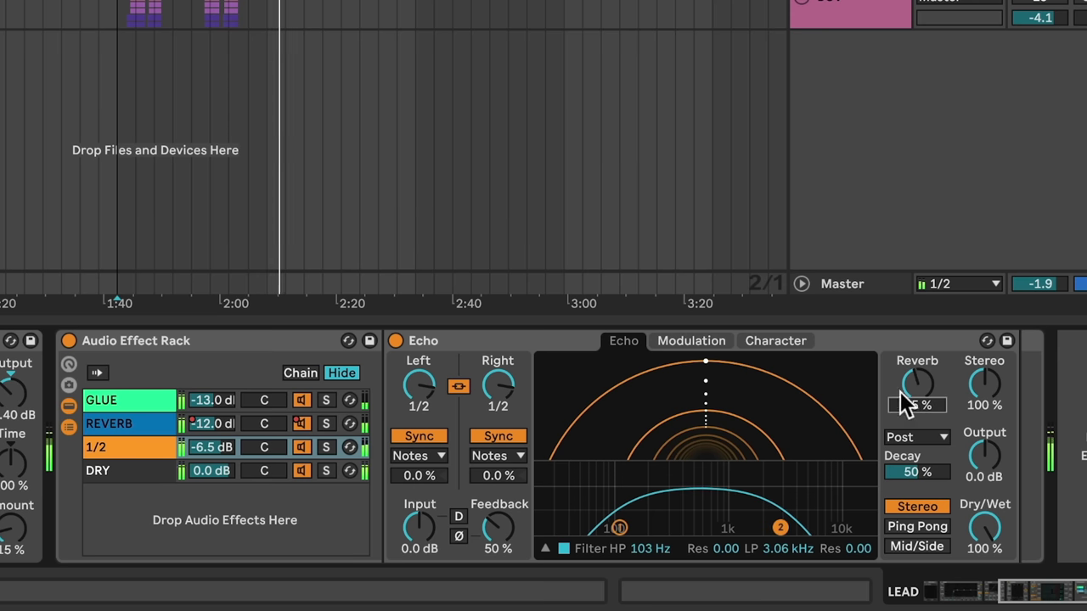
- Enable Ducking in the Echo and lower its threshold to -30 dB while auditioning the delay
click(758, 340)
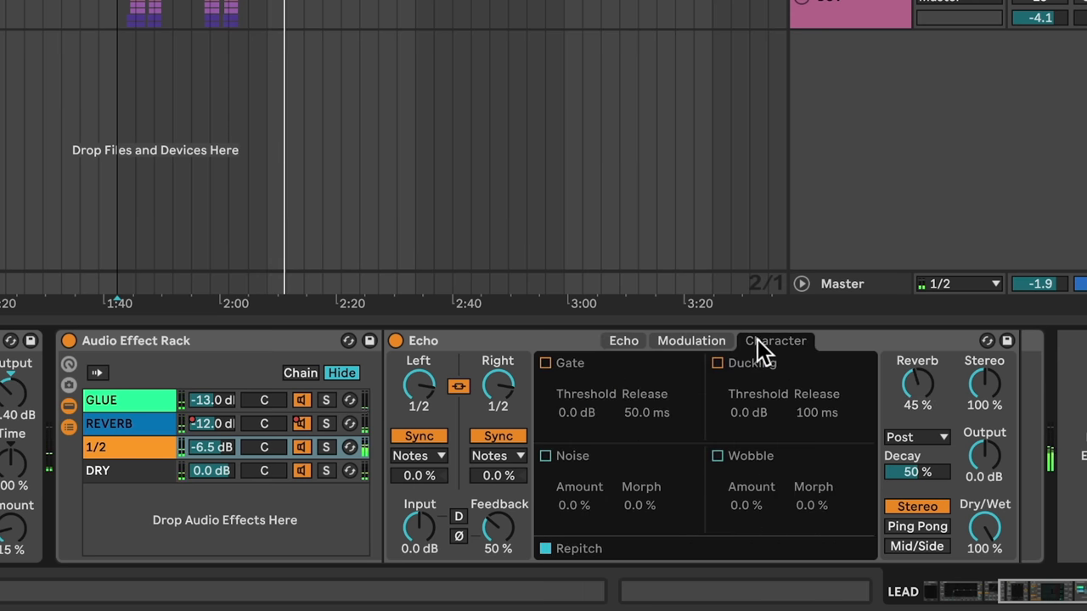
click(717, 363)
drag(747, 412, 747, 424)
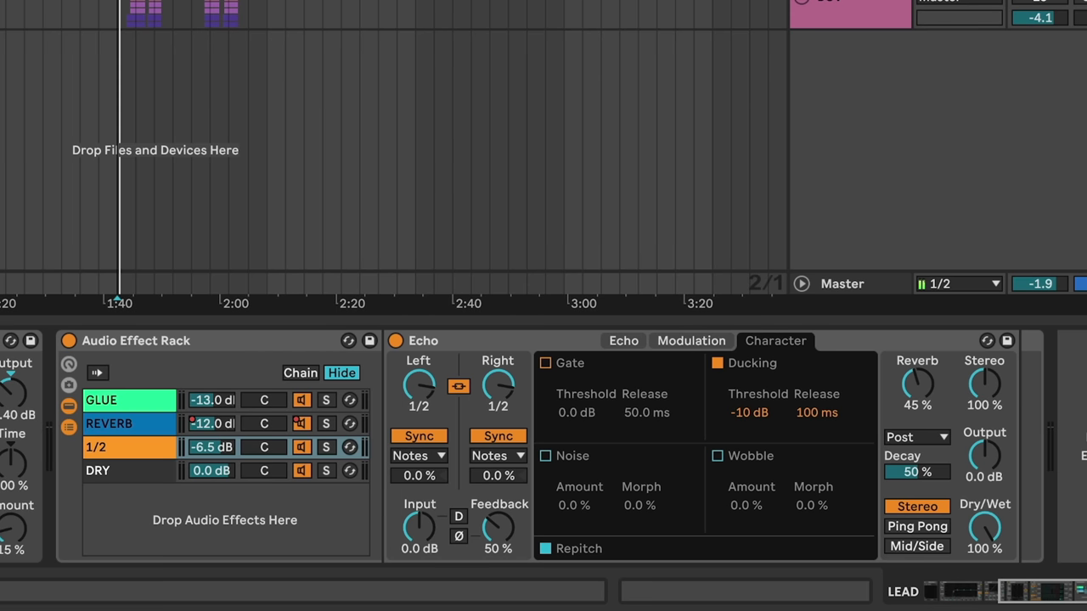
key(space)
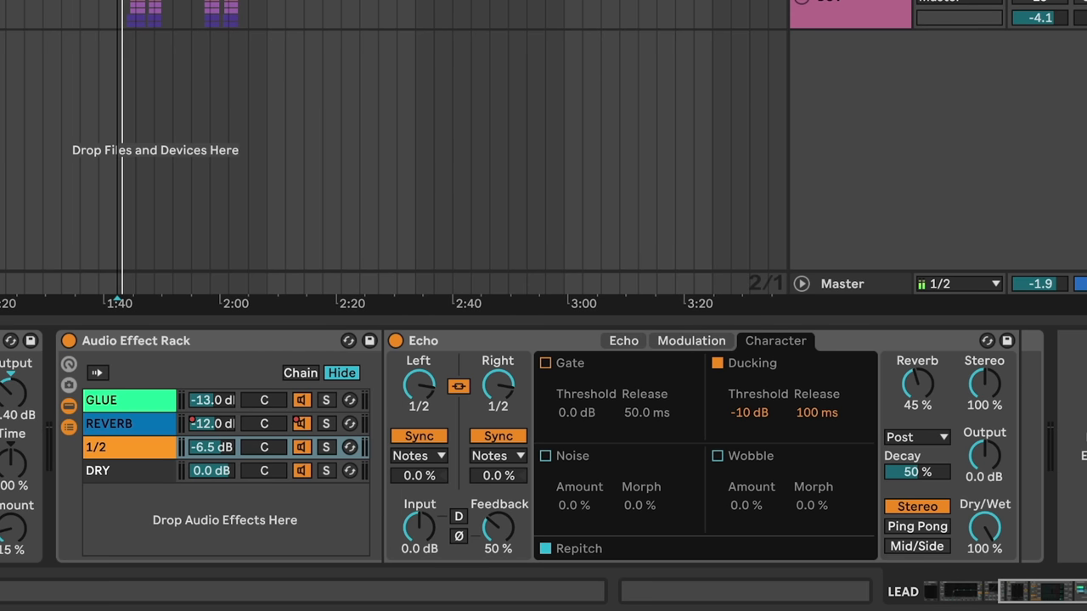
drag(751, 414, 751, 436)
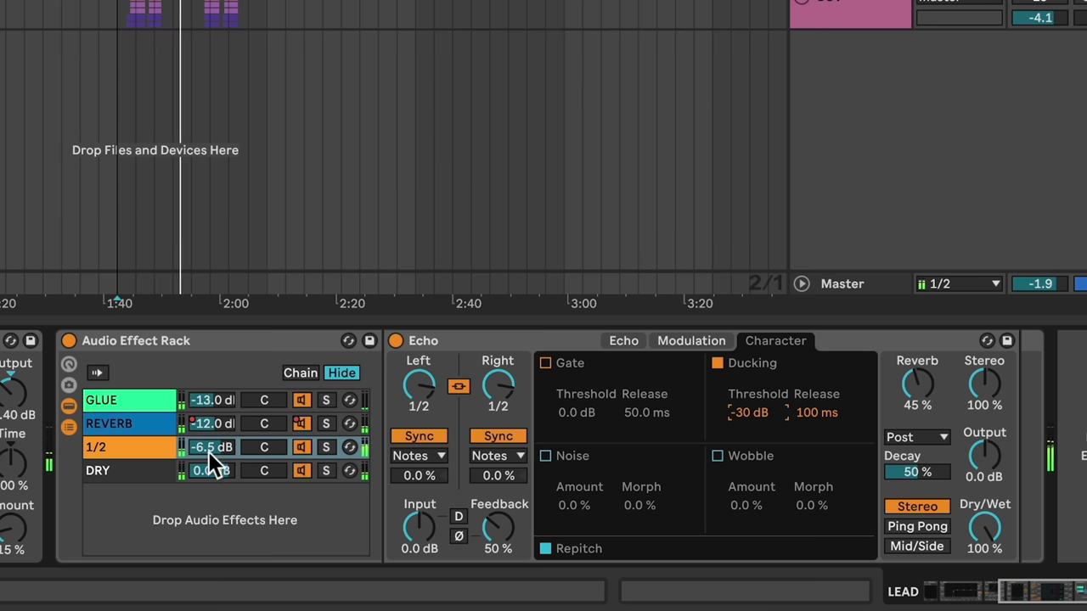
- Lower the 1/2 chain's volume to -10.6 dB
mouse_move(208, 452)
mouse_down()
mouse_move(211, 467)
mouse_move(213, 451)
mouse_up()
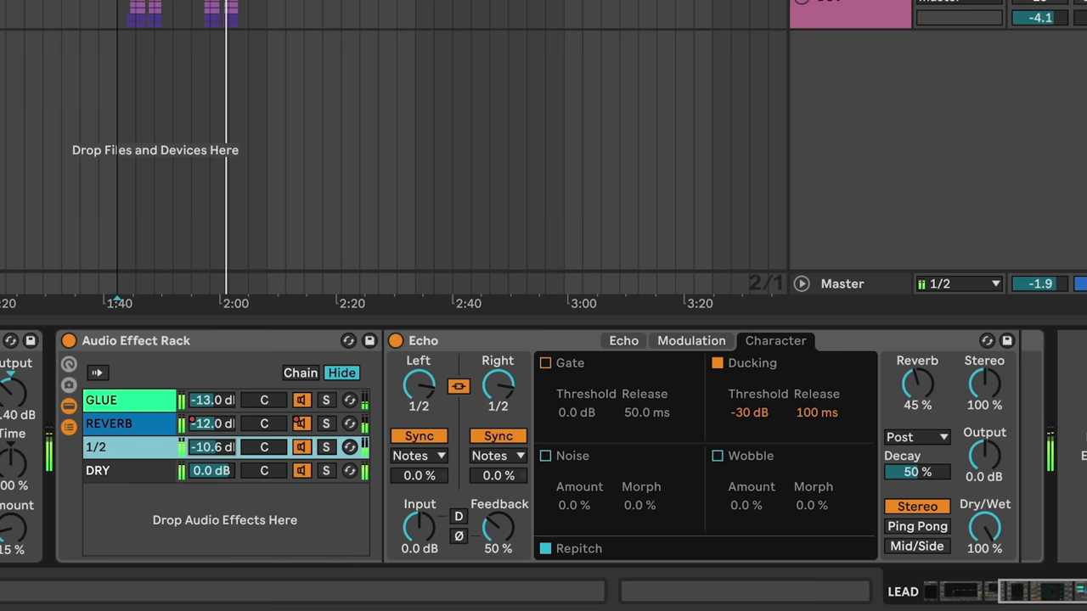
drag(239, 0, 240, 32)
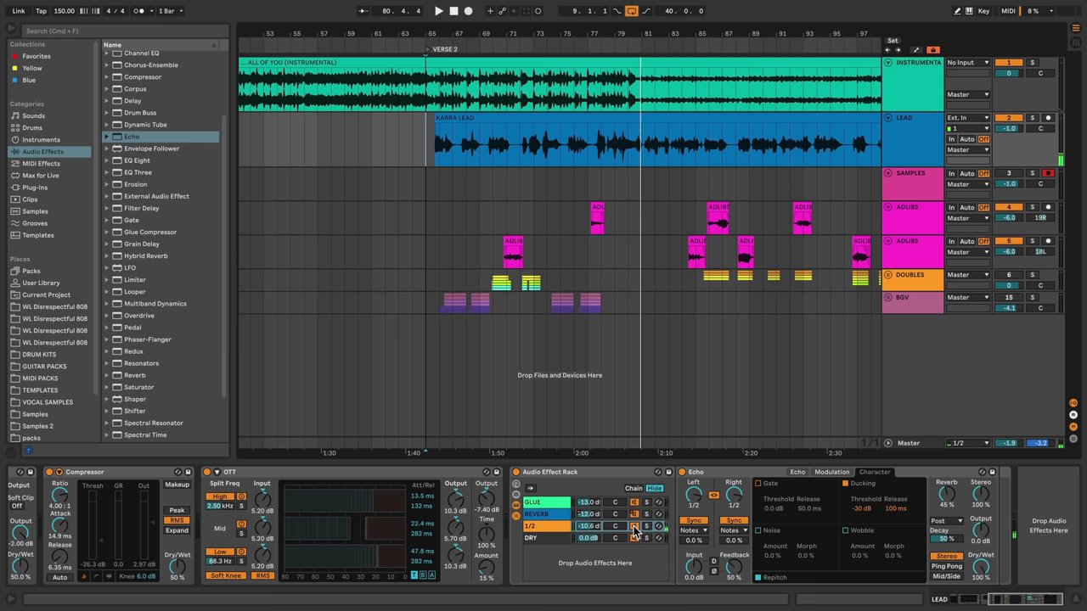
- Automate the 1/2 chain's activator on LEAD in Verse 2, off for bars 81–84.3, 85.3–86.3 and from about bar 88
right_click(633, 528)
click(644, 315)
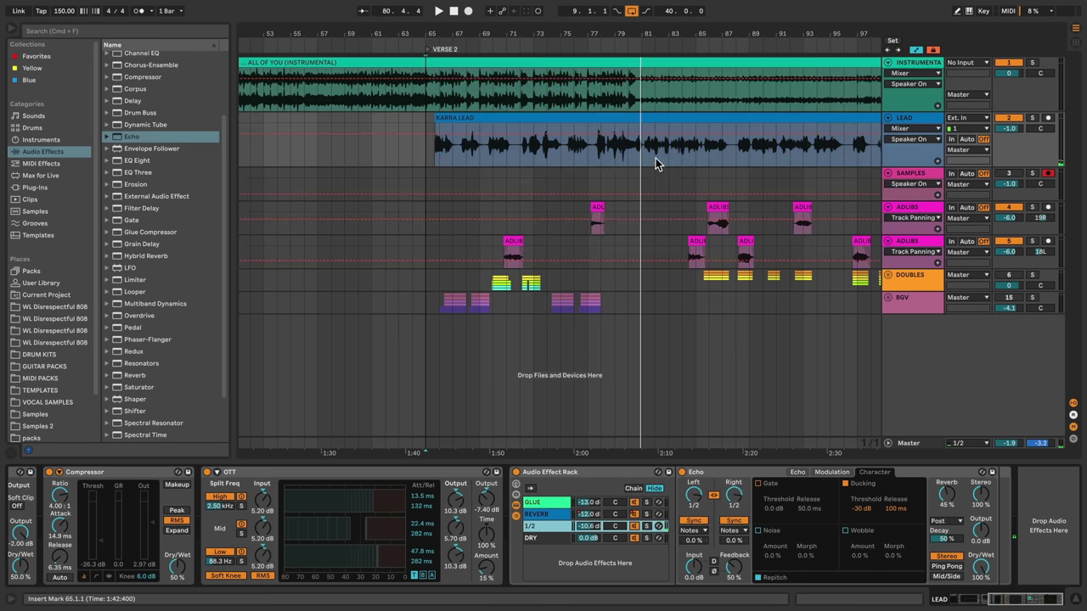
drag(643, 155, 723, 155)
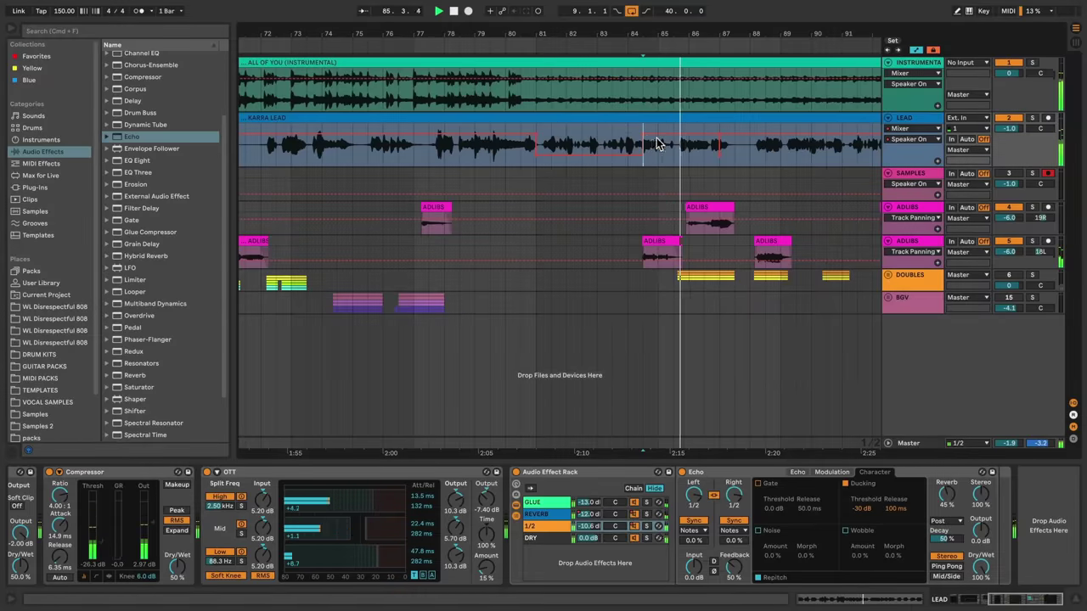
drag(681, 152, 708, 154)
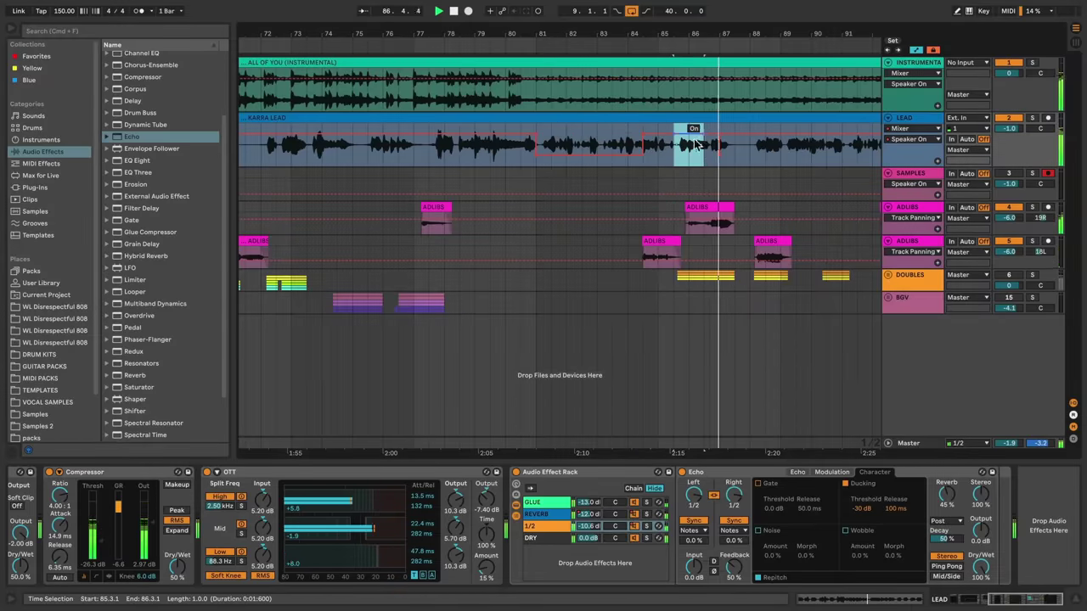
click(739, 134)
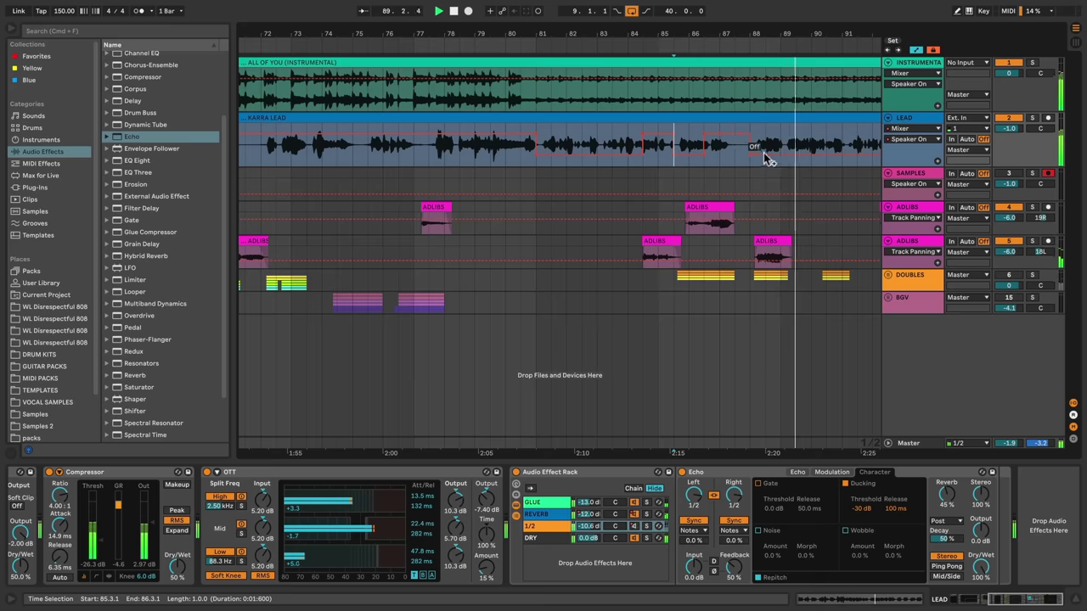
drag(750, 153, 766, 156)
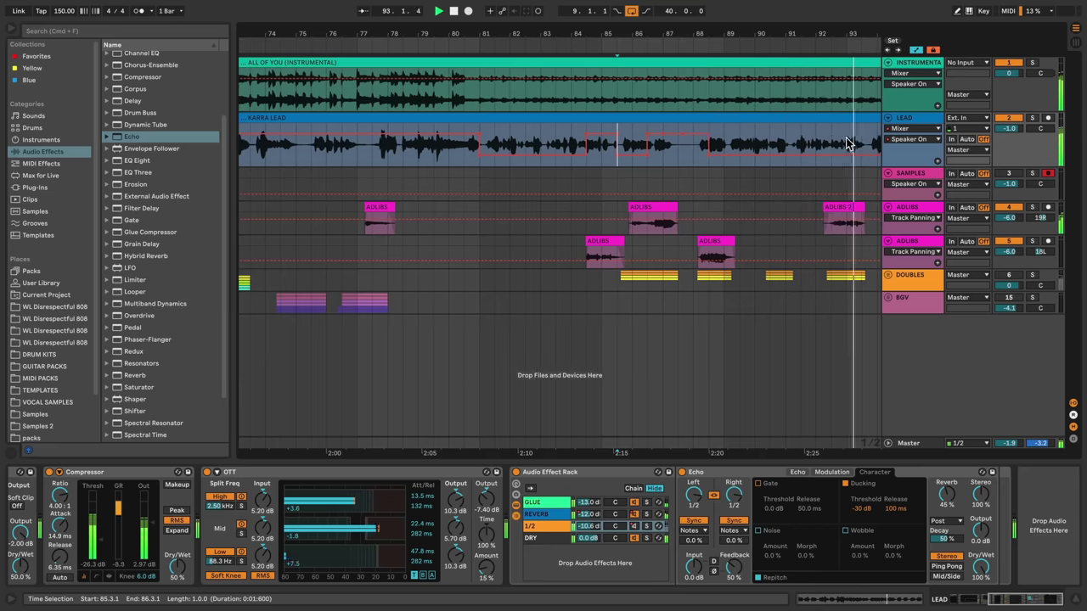
mouse_move(850, 146)
mouse_down()
mouse_move(866, 144)
mouse_move(858, 141)
mouse_up()
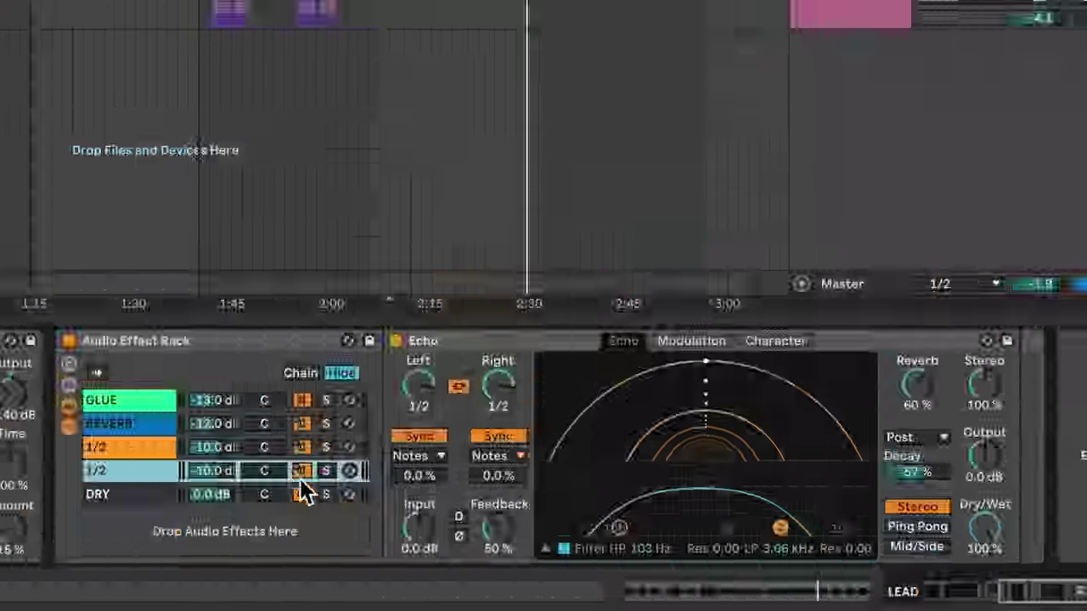
- Delete the activator automation from the duplicated 1/2 chain and rename that chain 1/4
right_click(297, 465)
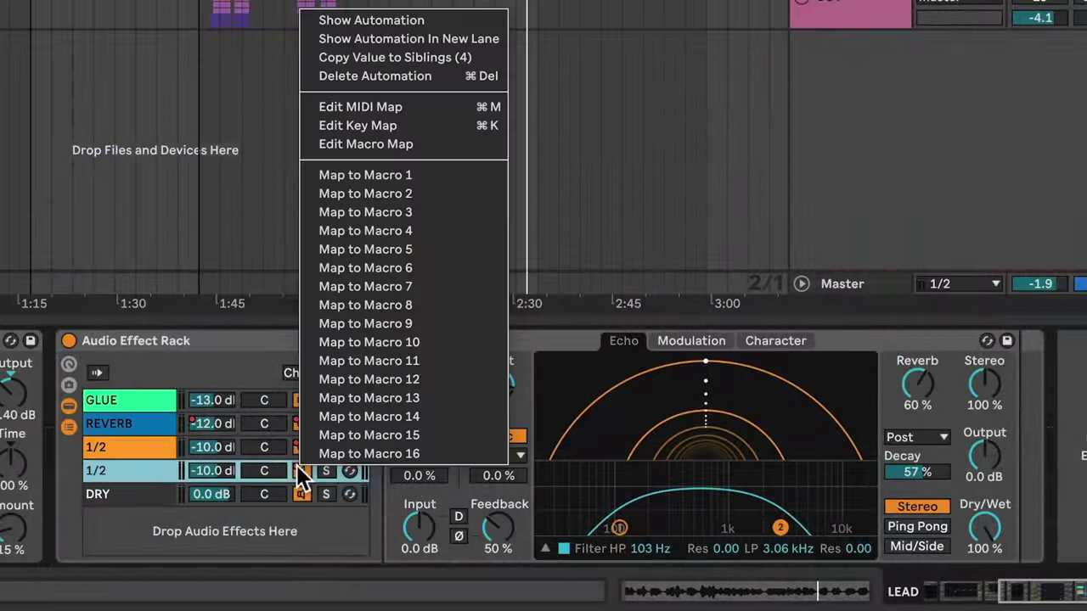
click(384, 78)
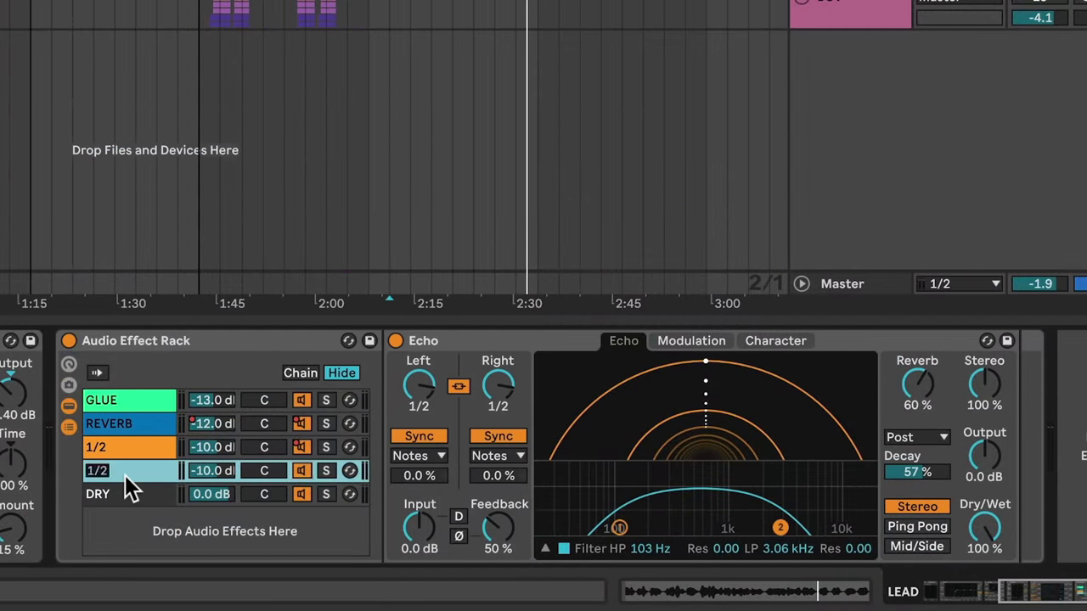
text(1/4)
key(Return)
- Set the 1/4 chain's Echo to 1/4 time, Reverb 0%, Ping Pong, Stereo 16%, with a 138 Hz high-pass and 4.65 kHz low-pass
drag(424, 390, 425, 389)
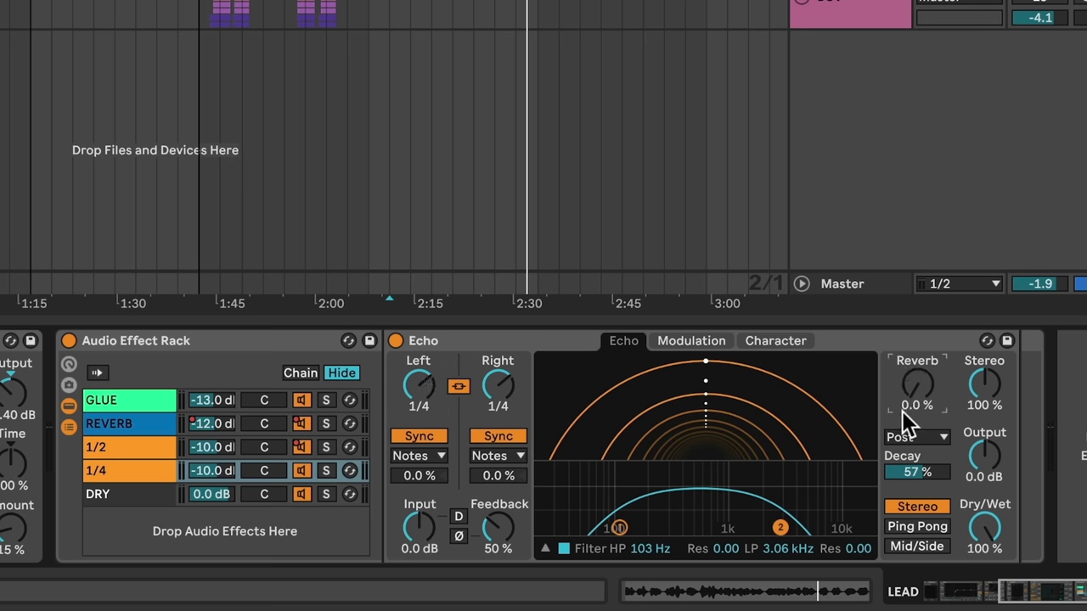
click(917, 527)
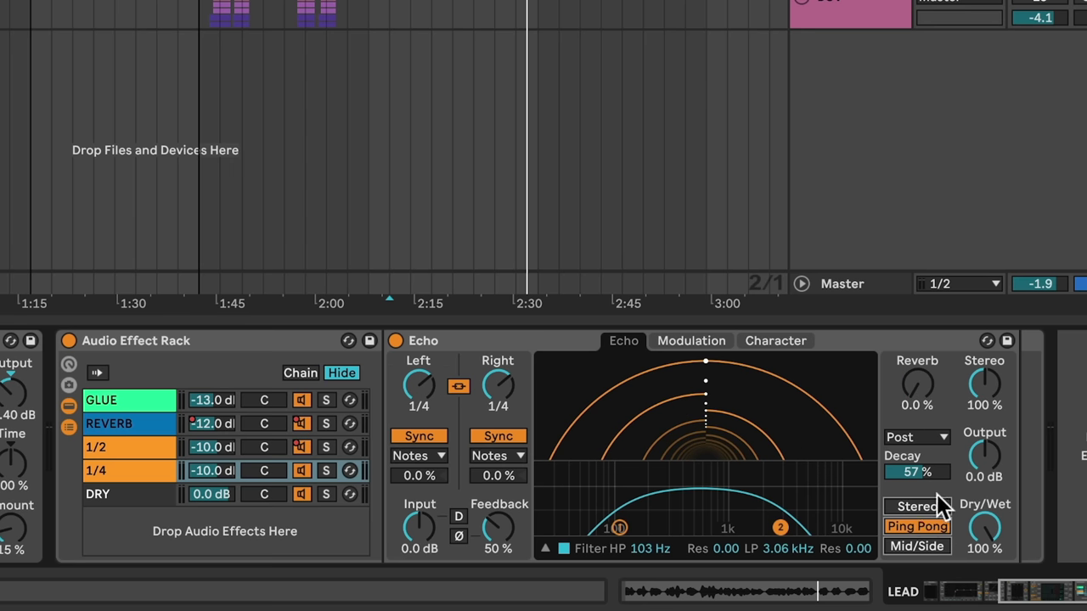
drag(982, 386, 983, 411)
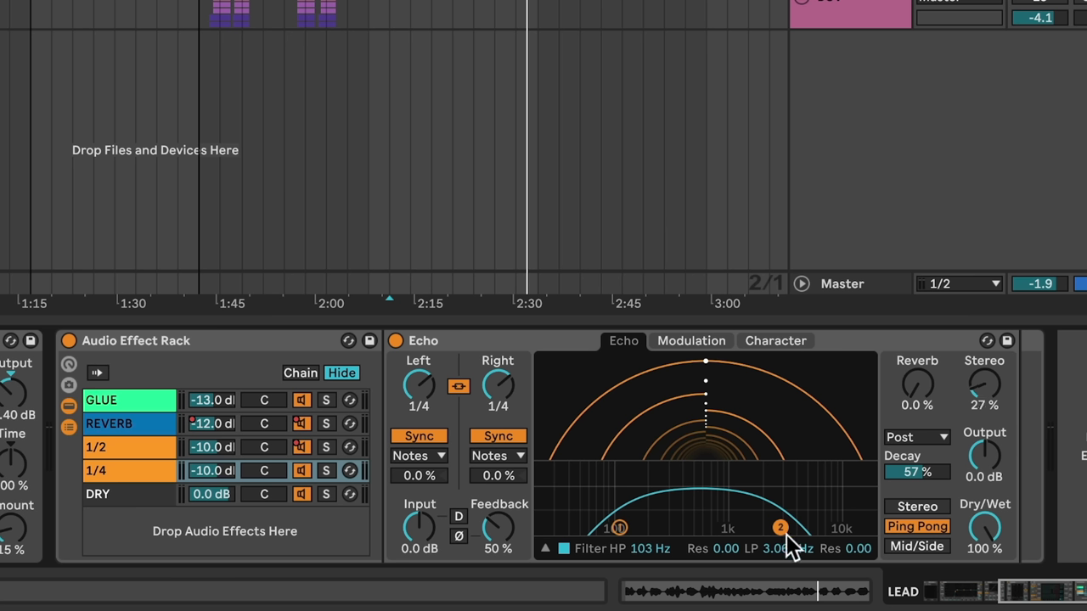
drag(789, 533, 801, 535)
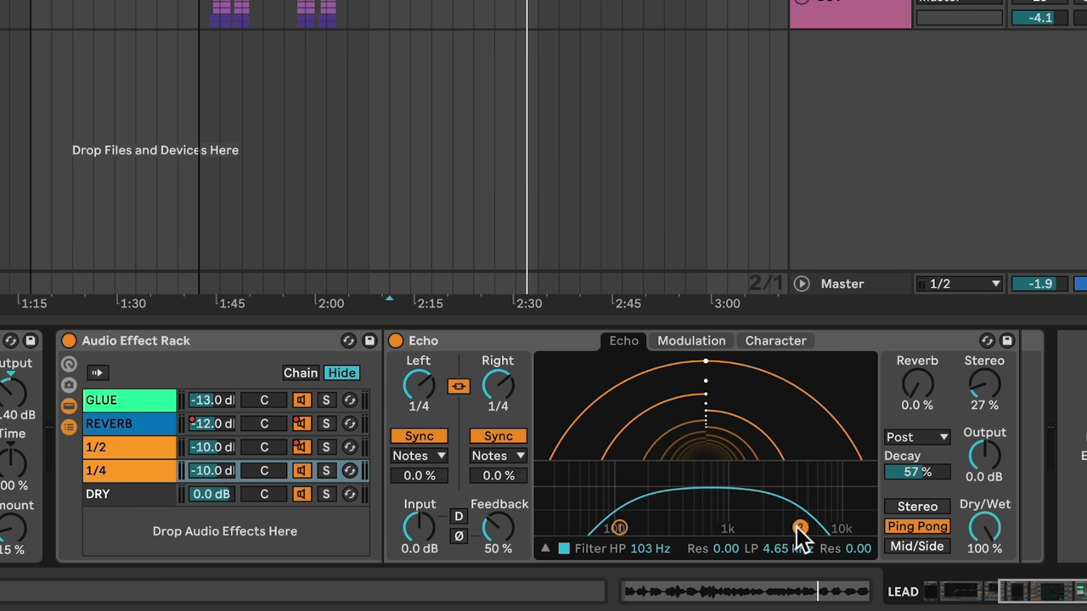
drag(626, 530, 639, 534)
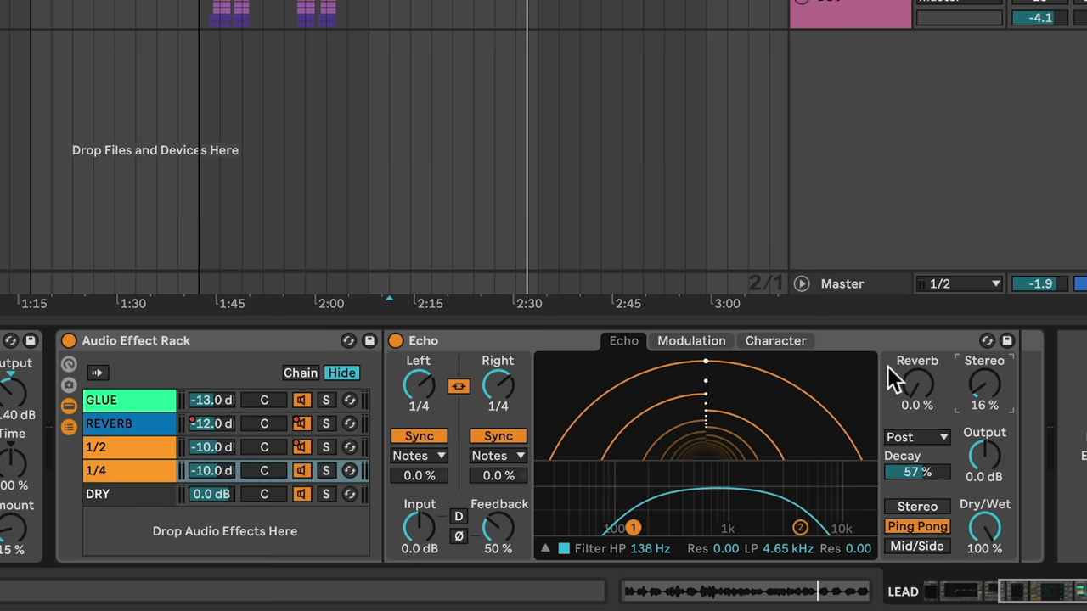
- Set the 1/4 Echo's ducking threshold to -20 dB, its input to 5 dB and its output to -3 dB
click(776, 341)
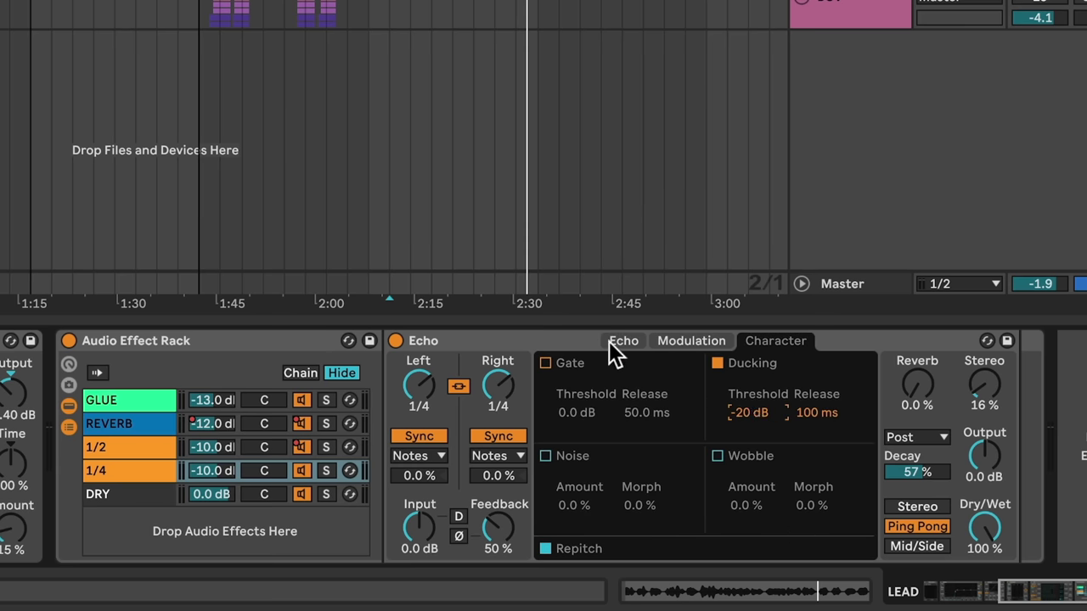
click(611, 342)
click(422, 548)
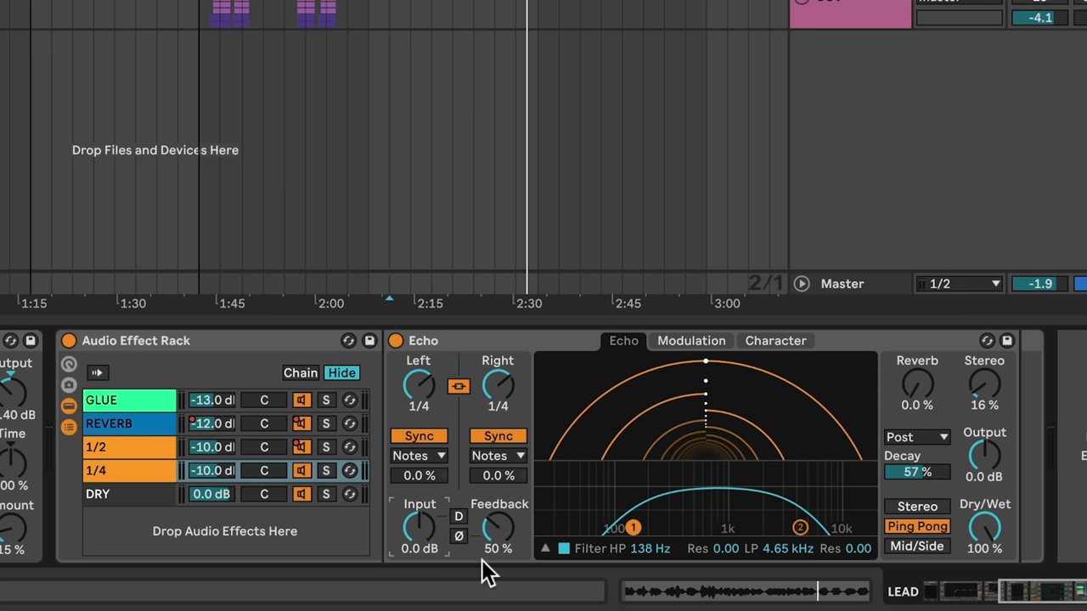
text(5)
key(Return)
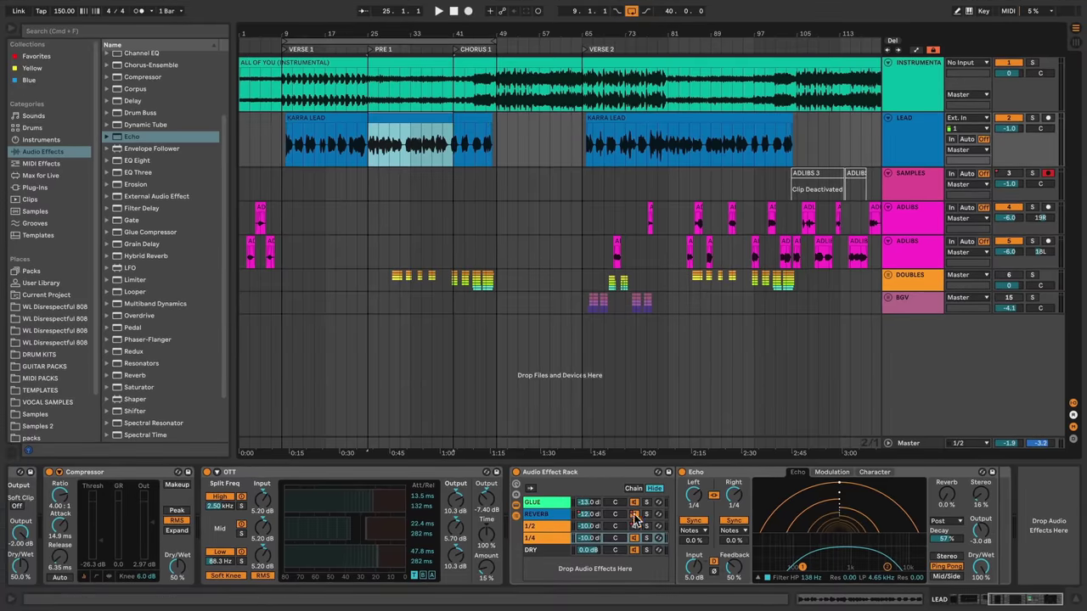
- Automate the 1/4 chain's activator on LEAD to switch on only for PRE 1, from bar 25 to bar 41
click(635, 539)
key(a)
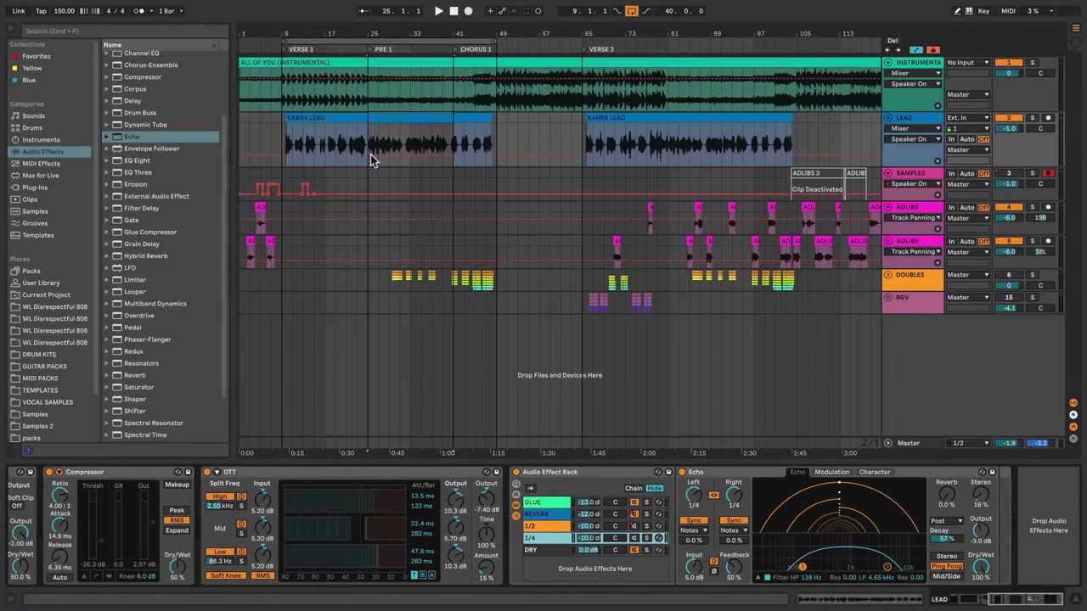
drag(369, 147, 451, 148)
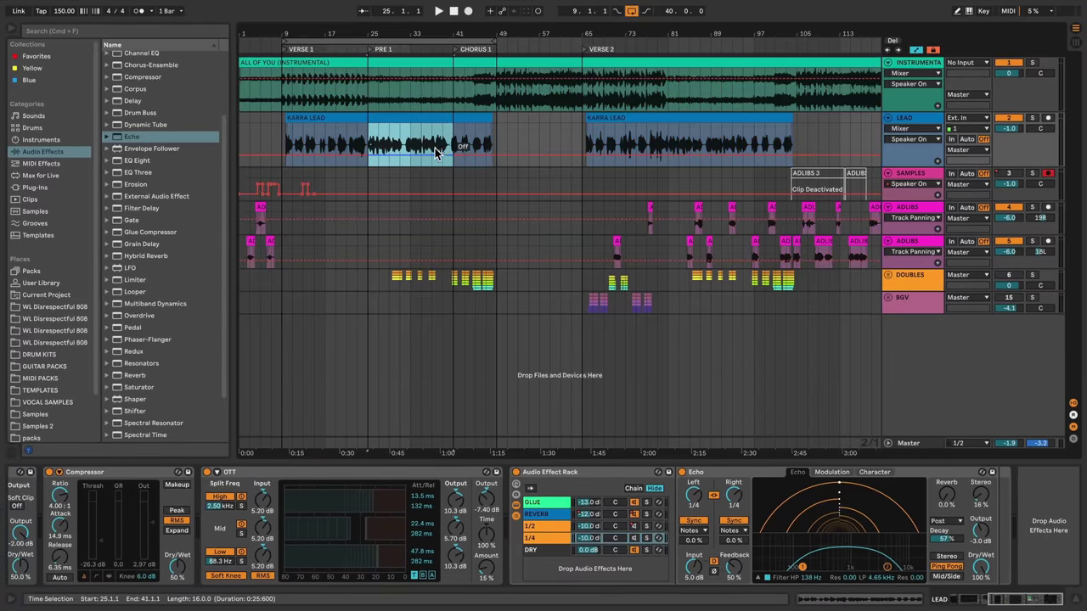
- Audition the PRE 1 section and lower the 1/4 chain's volume to -16.2 dB
key(space)
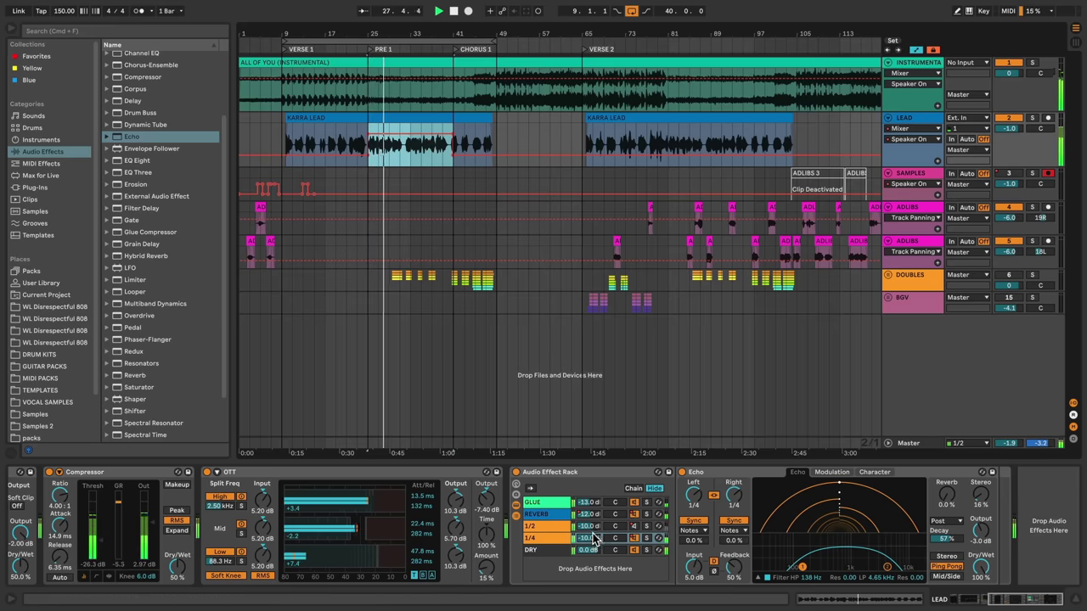
drag(589, 538, 588, 550)
drag(386, 34, 391, 94)
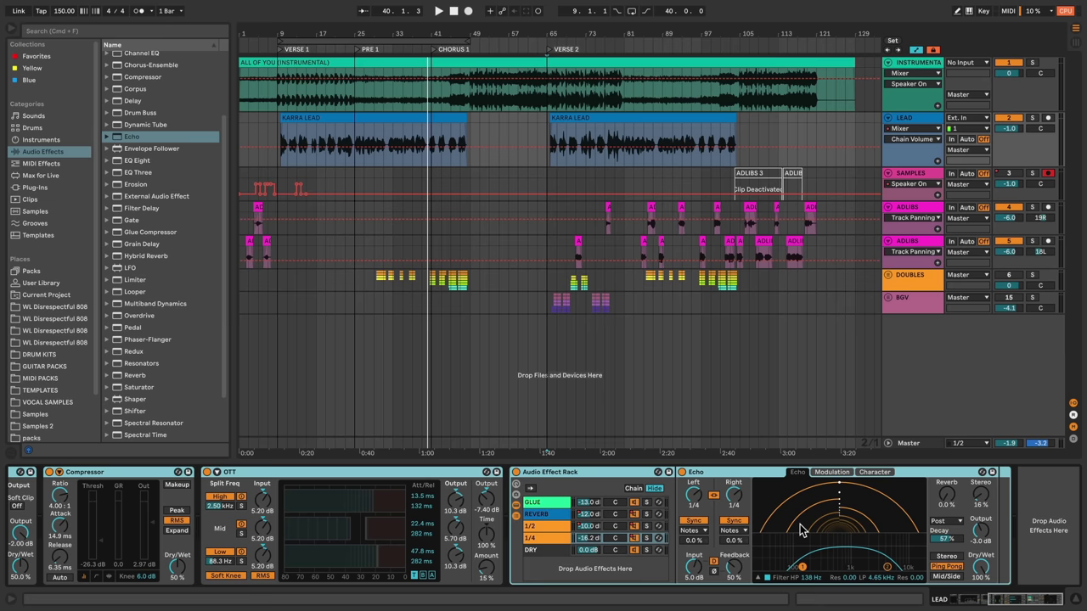
- Move the SAMPLES track and both ADLIBS tracks below the BGV group
click(917, 178)
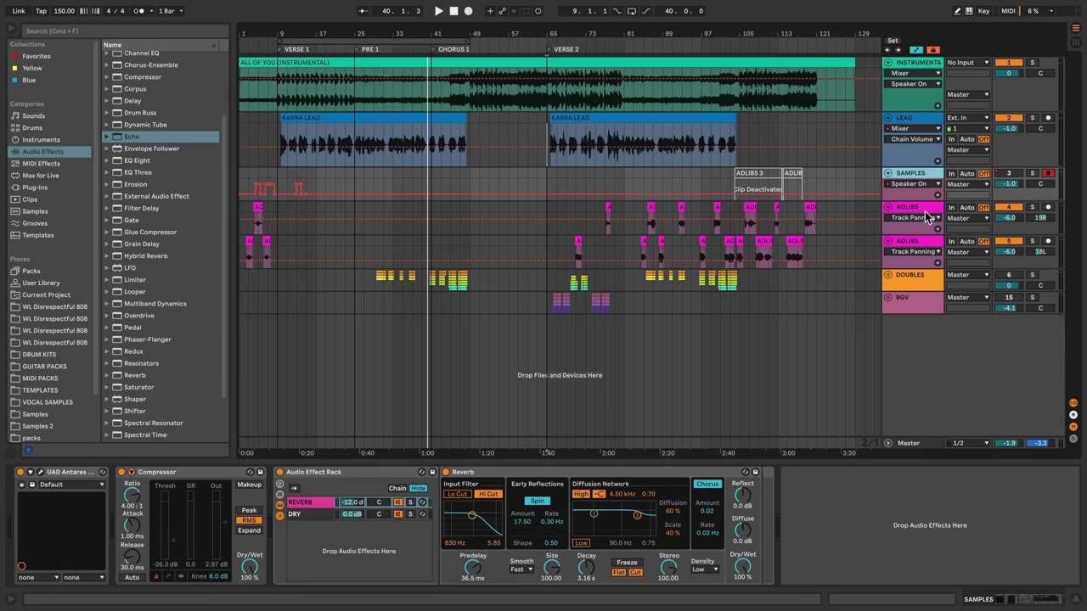
shift+click(915, 244)
drag(910, 176, 919, 355)
click(913, 174)
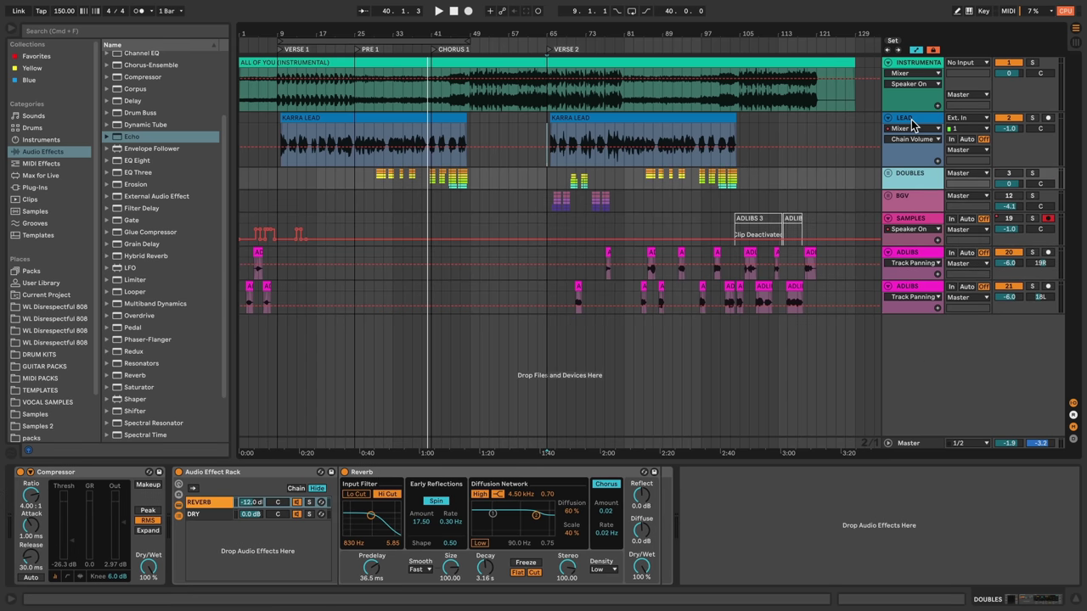
- Copy the LEAD track's devices from EQ Eight through the Audio Effect Rack, leaving out the UAD Antares plug-in
click(912, 123)
click(580, 471)
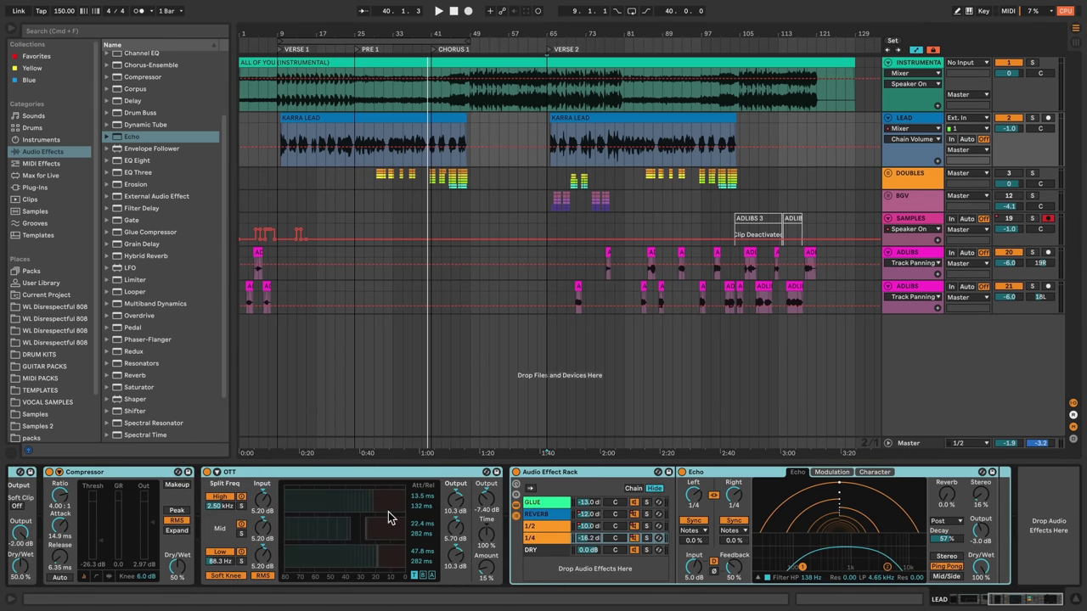
scroll(356, 509, left, 5)
scroll(132, 530, left, 4)
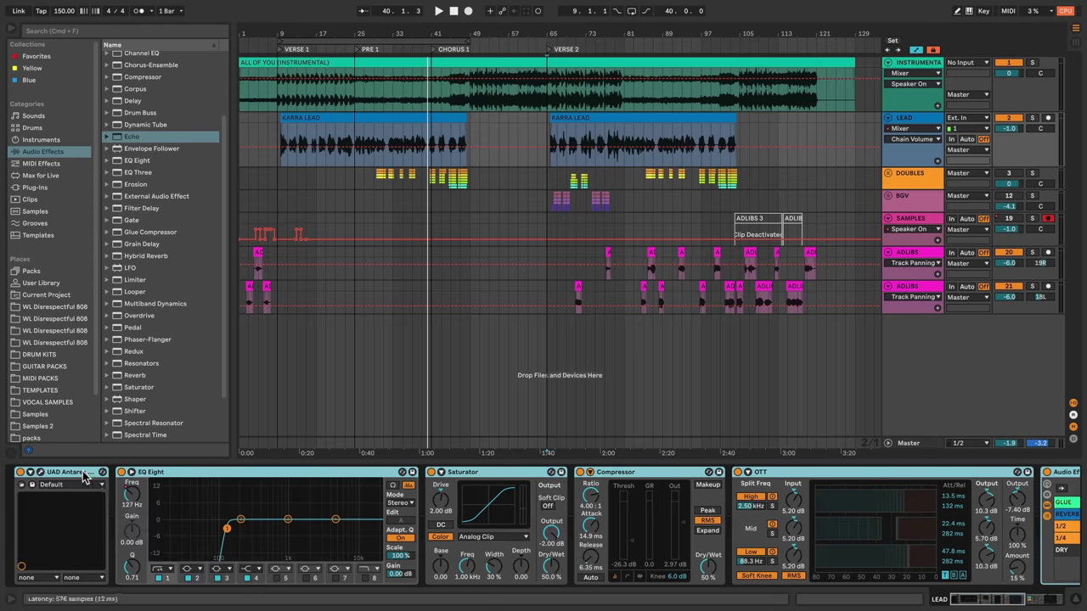
click(172, 473)
scroll(680, 512, right, 8)
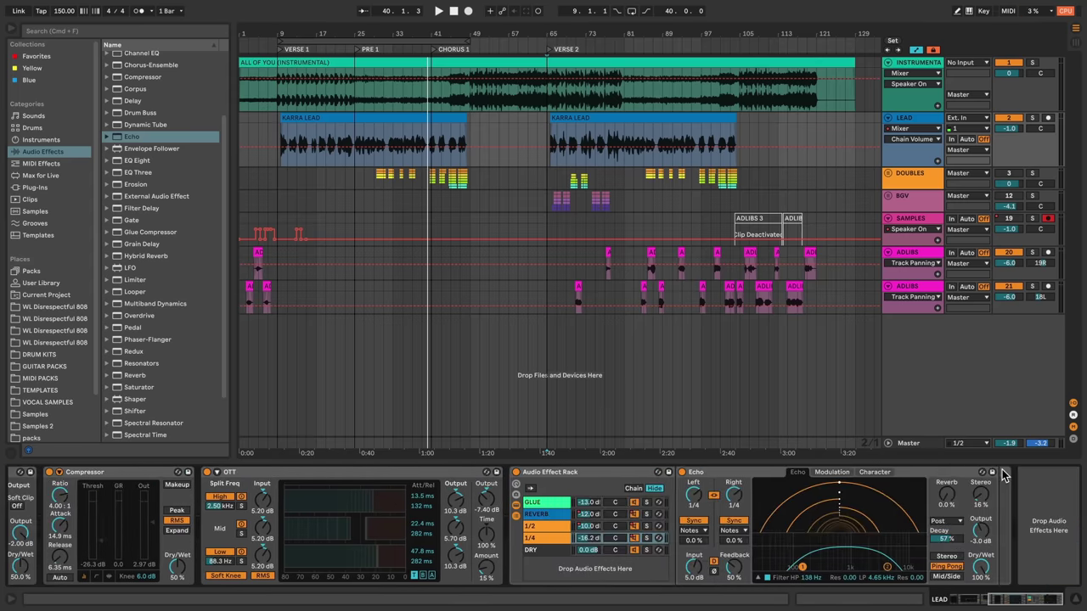
click(1002, 475)
- Replace the existing devices on the DOUBLES group with the copied LEAD effects chain
click(917, 177)
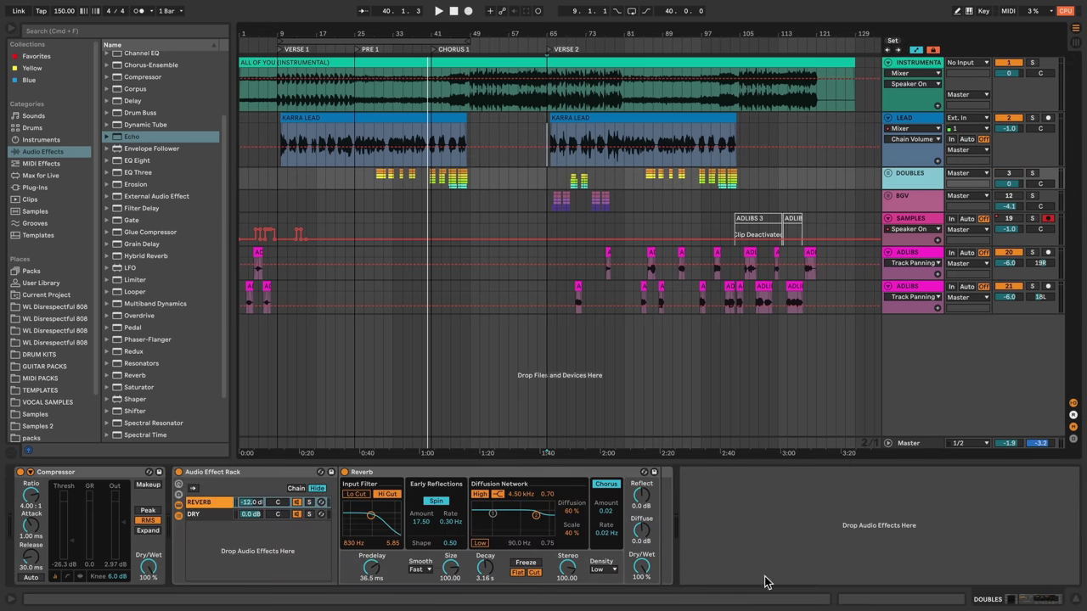
click(157, 479)
click(171, 516)
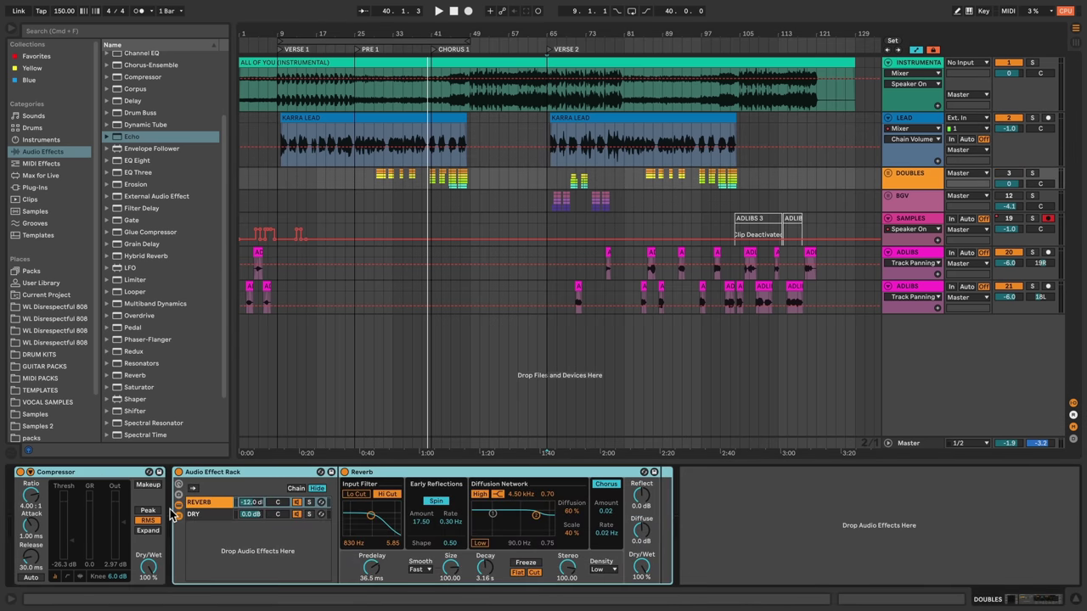
key(Delete)
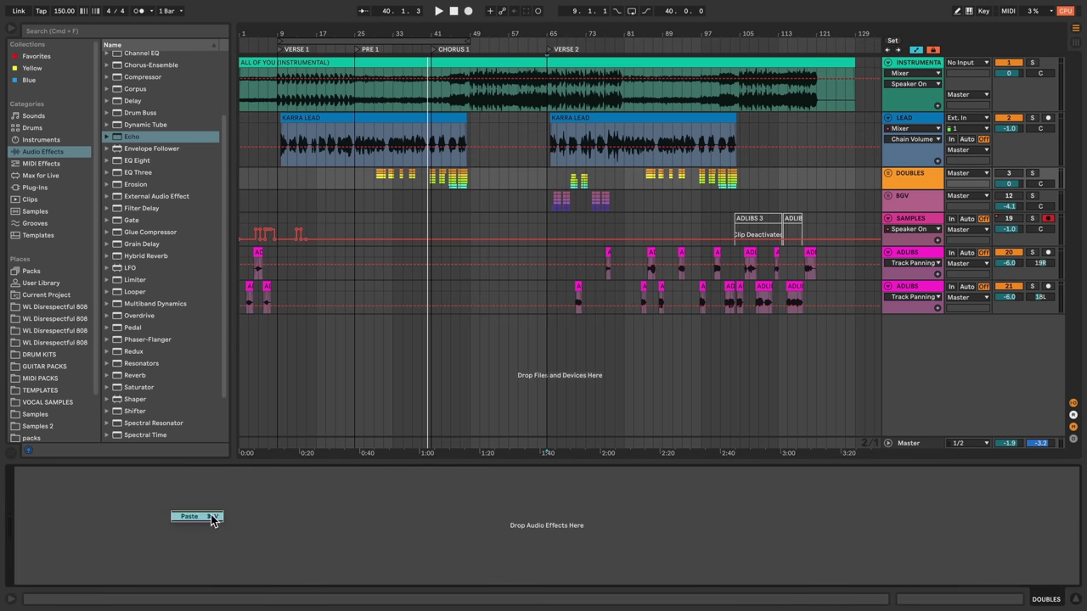
click(212, 517)
drag(984, 599, 958, 599)
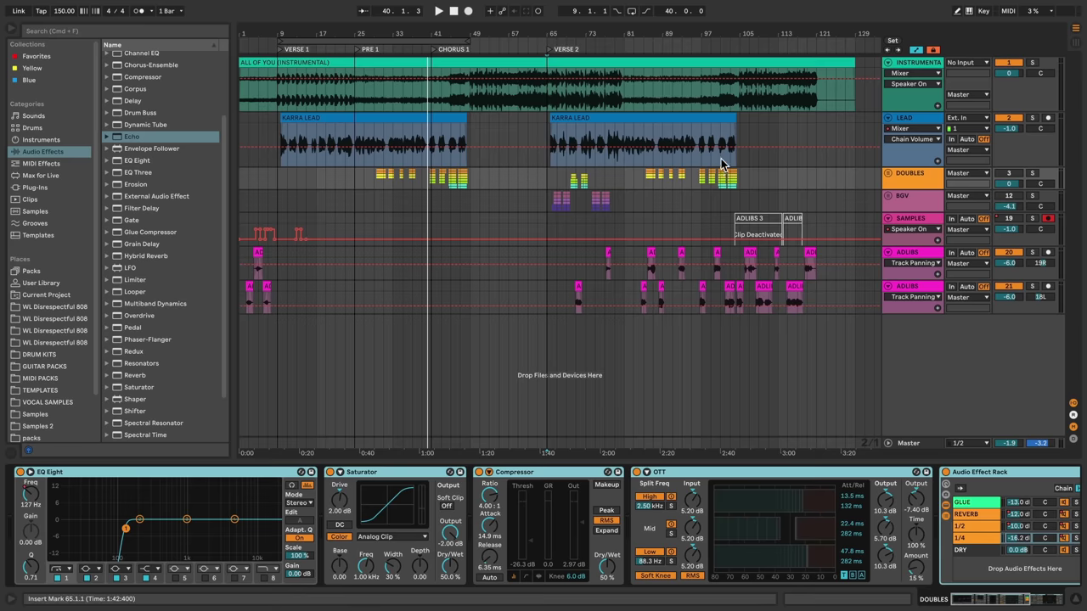
- Delete the frequency automation from the low-cut band of the DOUBLES group's EQ Eight
click(372, 182)
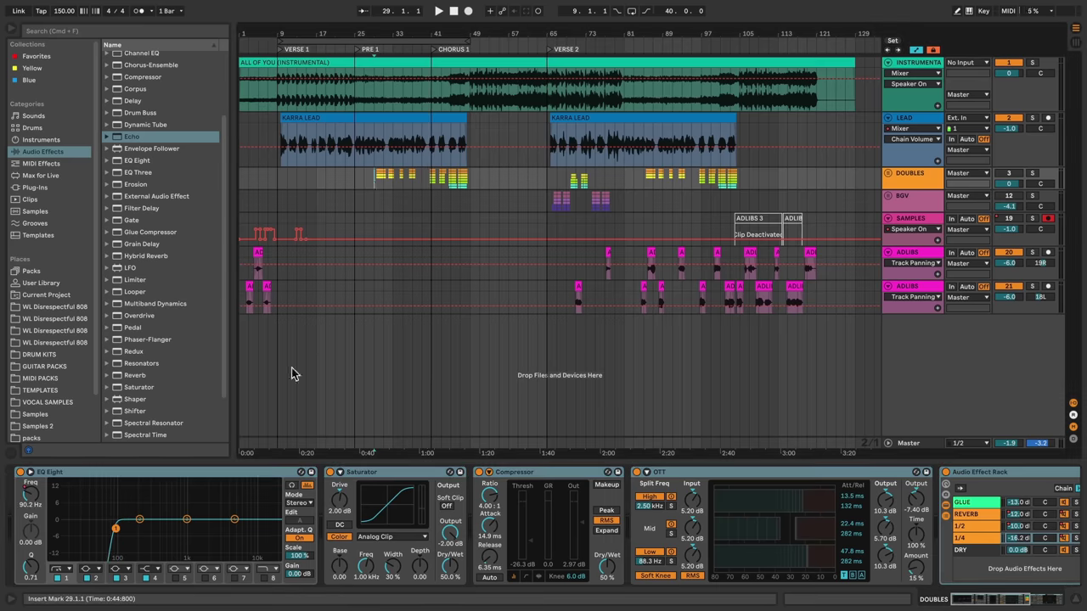
right_click(15, 501)
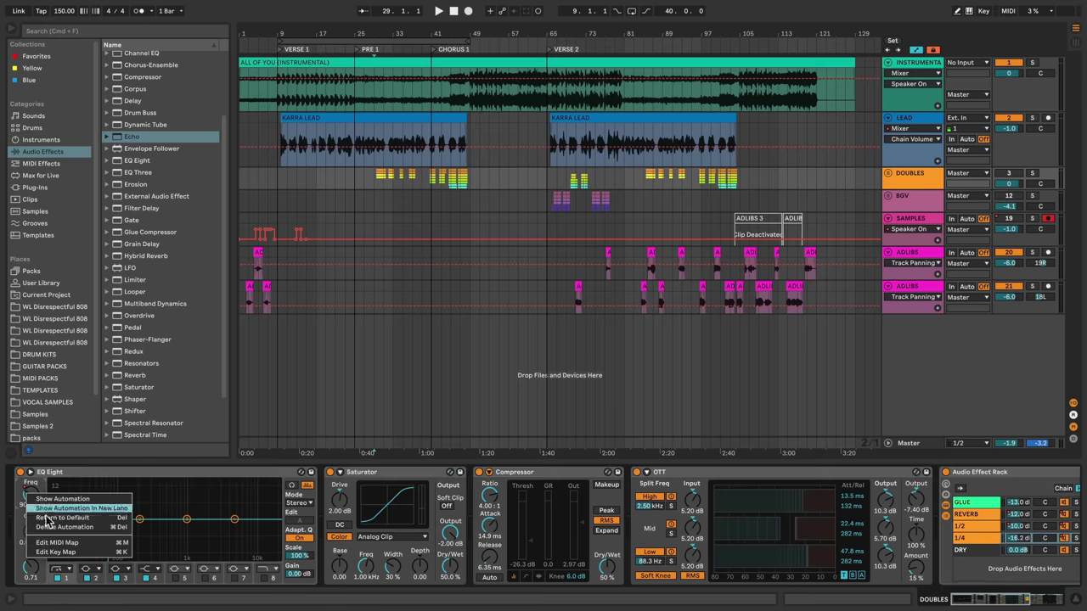
click(48, 531)
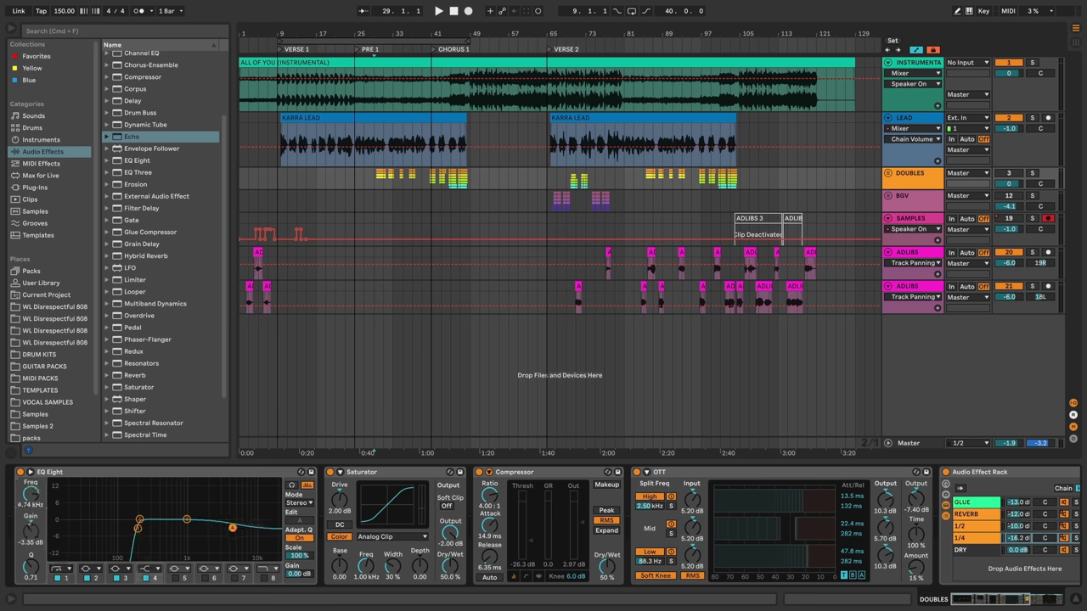
- Set the DOUBLES EQ's high shelf to 3.67 kHz at -4.83 dB, and unfold the DOUBLES group during playback
click(263, 578)
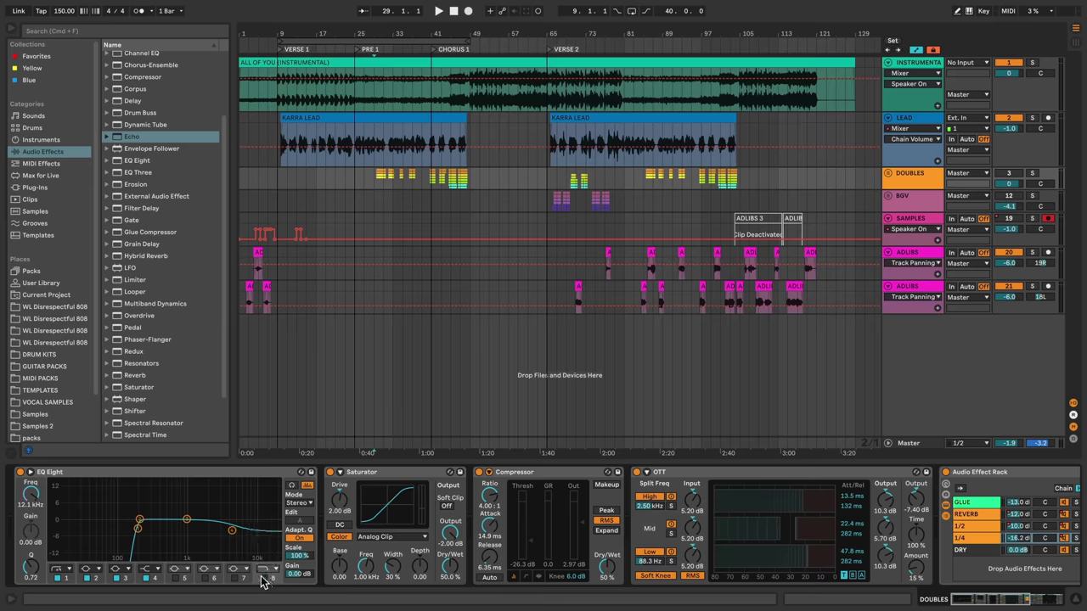
drag(233, 532, 227, 533)
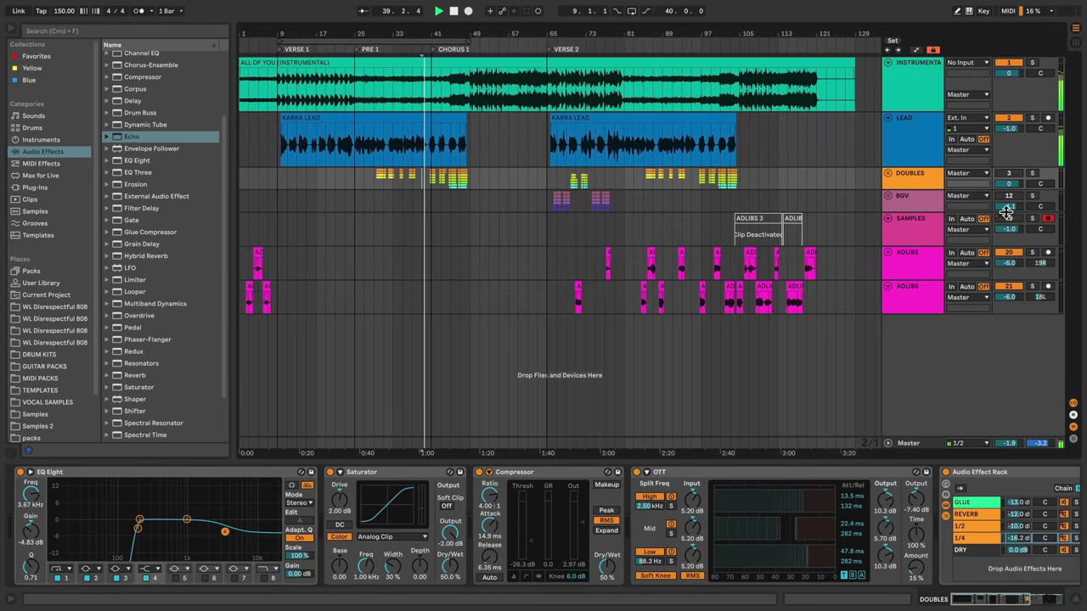
click(888, 174)
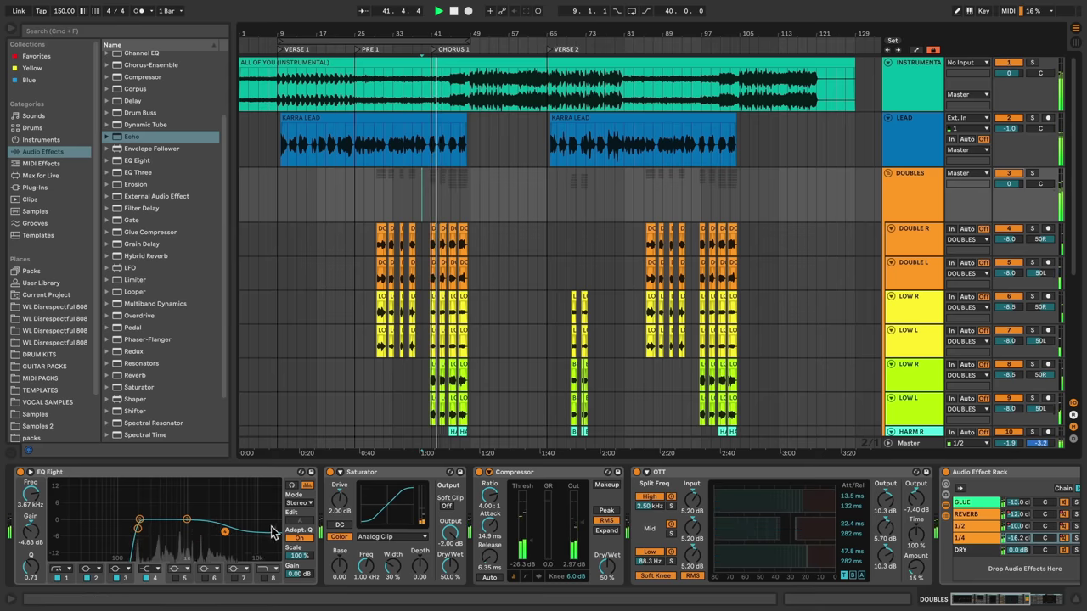
- Set the DOUBLES EQ's high shelf to 3.91 kHz at -3.10 dB, the Compressor's dry/wet to 100% and the OTT amount to 6.0%
drag(224, 532, 227, 528)
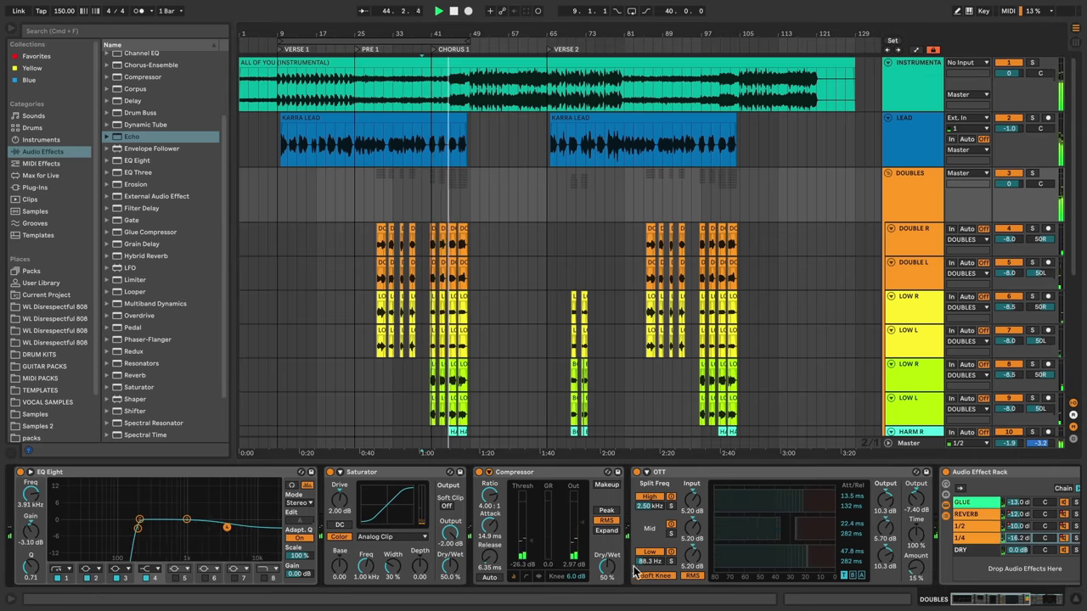
drag(606, 568, 607, 522)
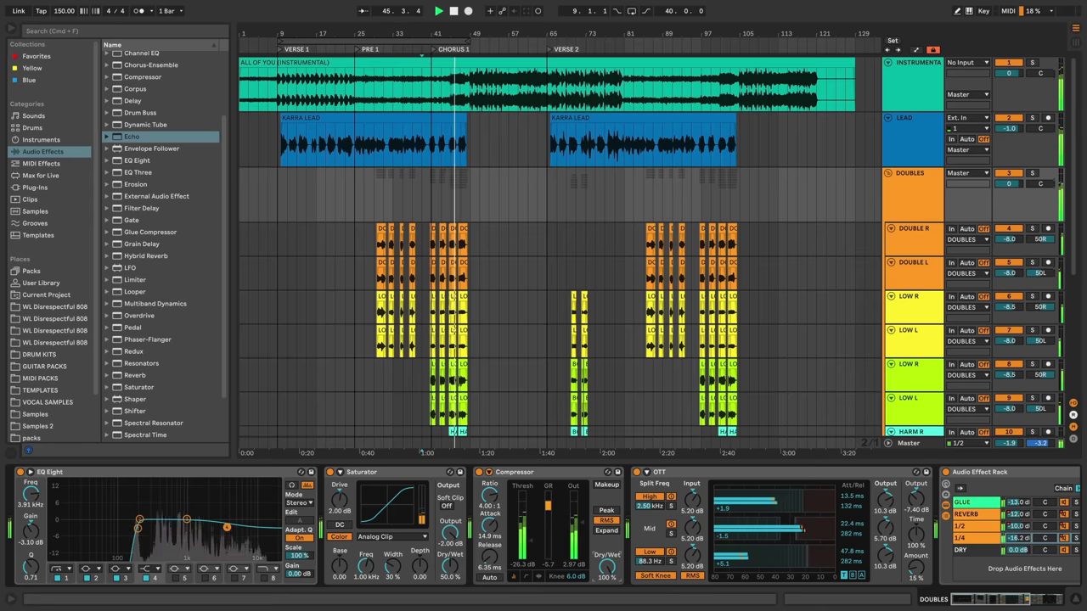
drag(917, 568, 917, 590)
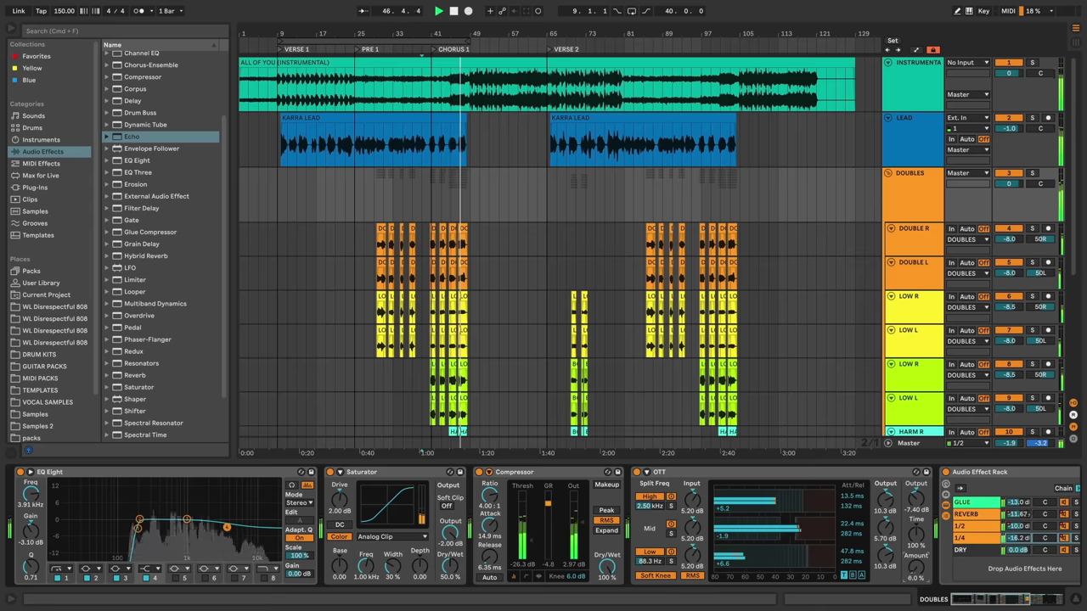
click(817, 473)
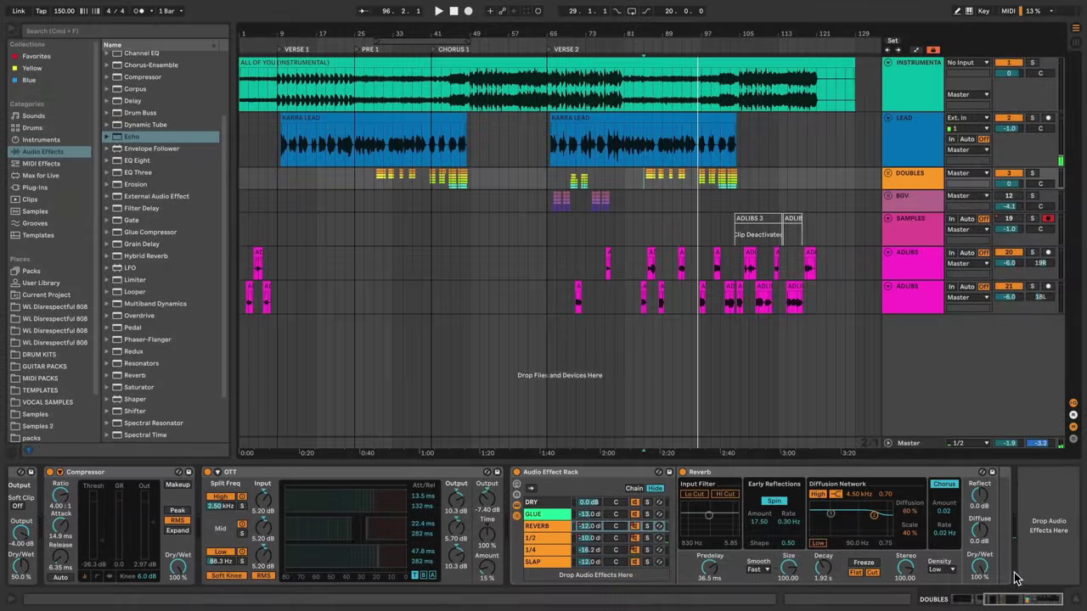
- Copy all devices of the DOUBLES group's effects chain, from EQ Eight through the Audio Effect Rack
drag(1030, 603, 944, 608)
click(204, 472)
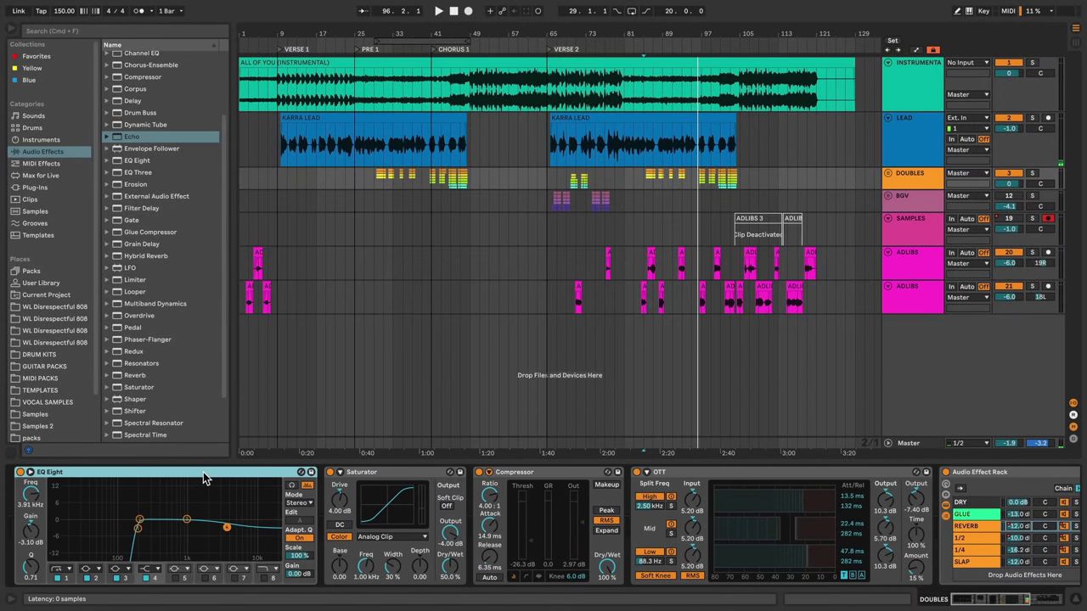
key(super+a)
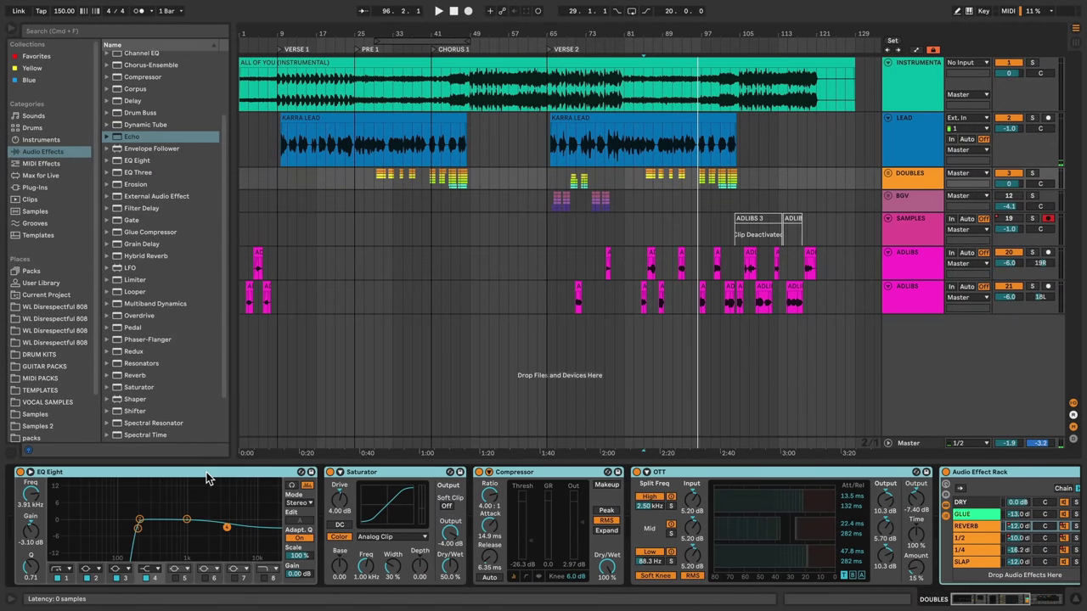
- Replace the existing Compressor and Audio Effect Rack on the BGV group with the copied DOUBLES effects chain
click(922, 198)
click(274, 473)
key(super+a)
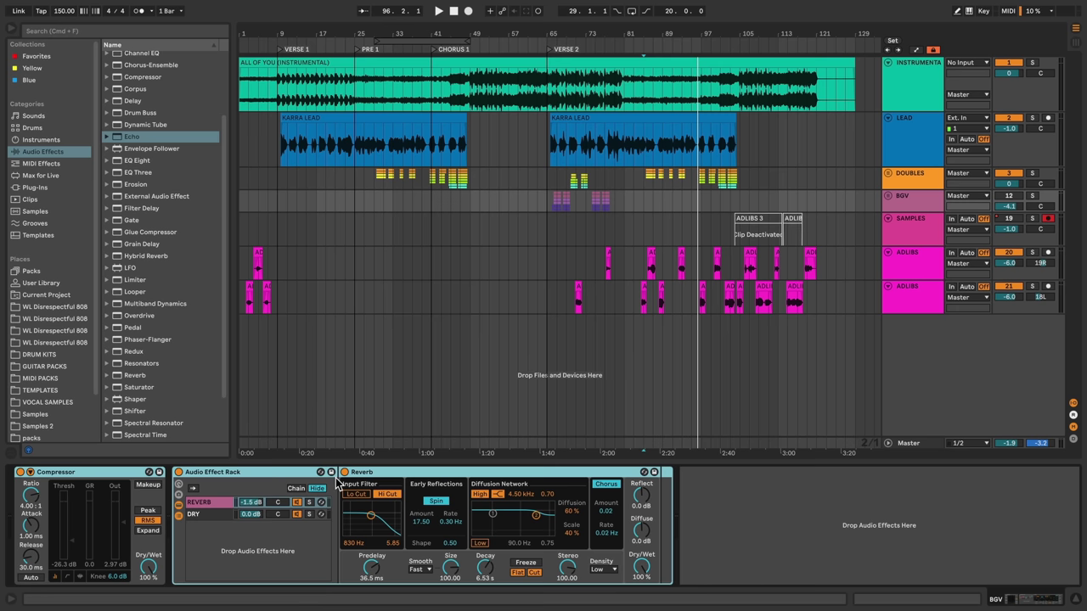
key(Delete)
key(super+v)
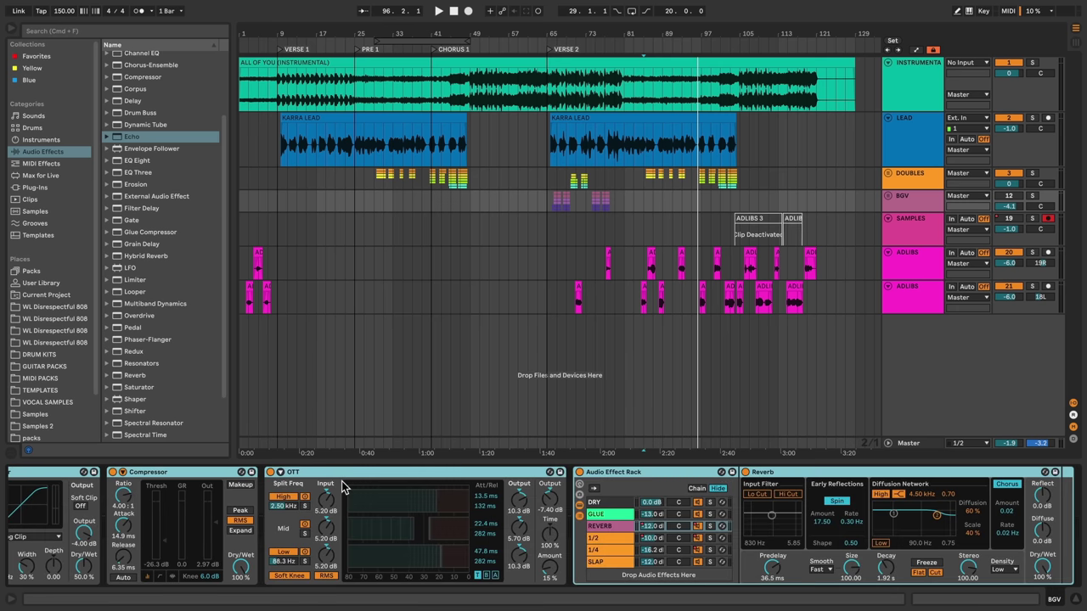
- Give the BGV group's EQ Eight a high cut at 3.59 kHz and move its low cut to 316 Hz
scroll(343, 487, left, 5)
click(227, 529)
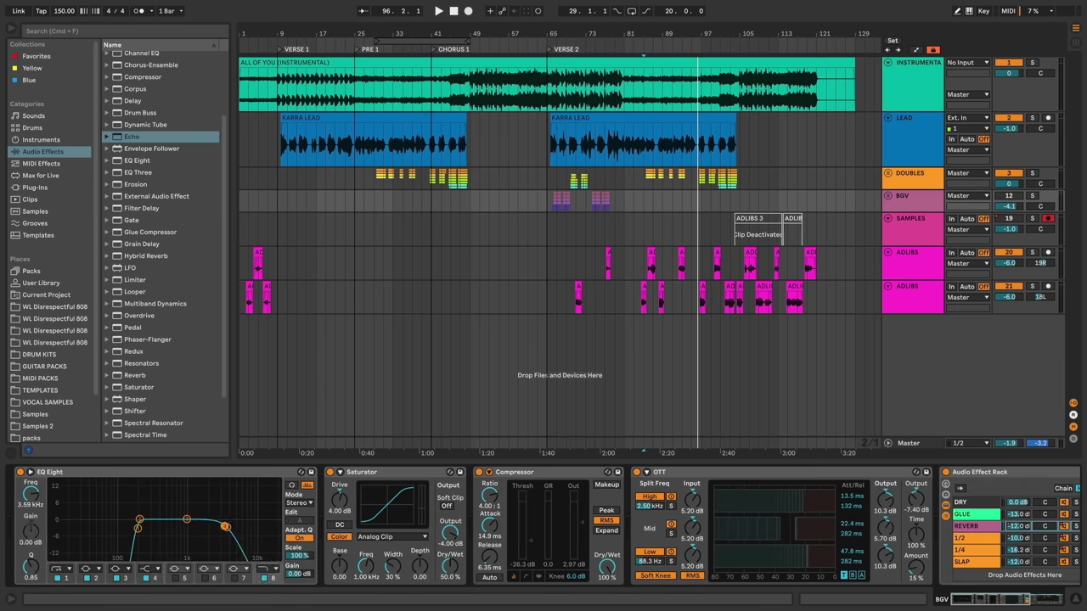
drag(543, 204, 567, 204)
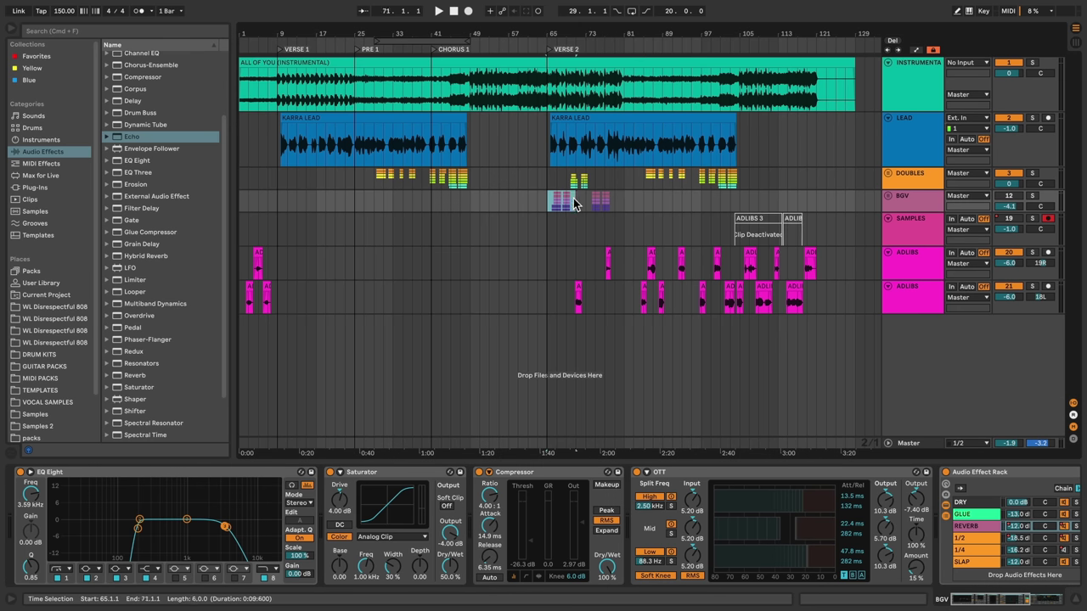
key(z)
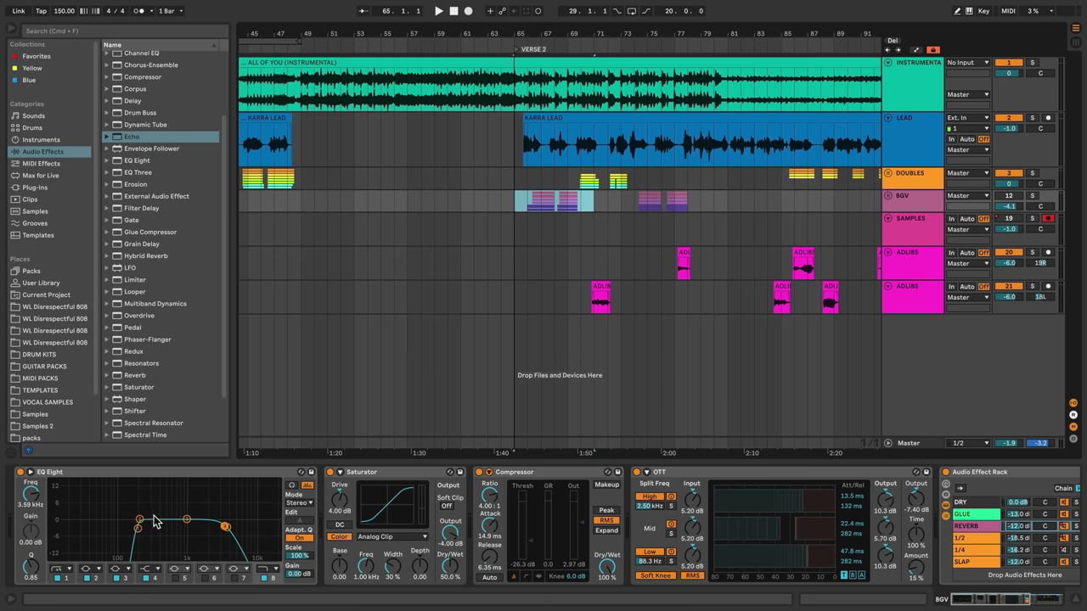
drag(137, 529, 146, 529)
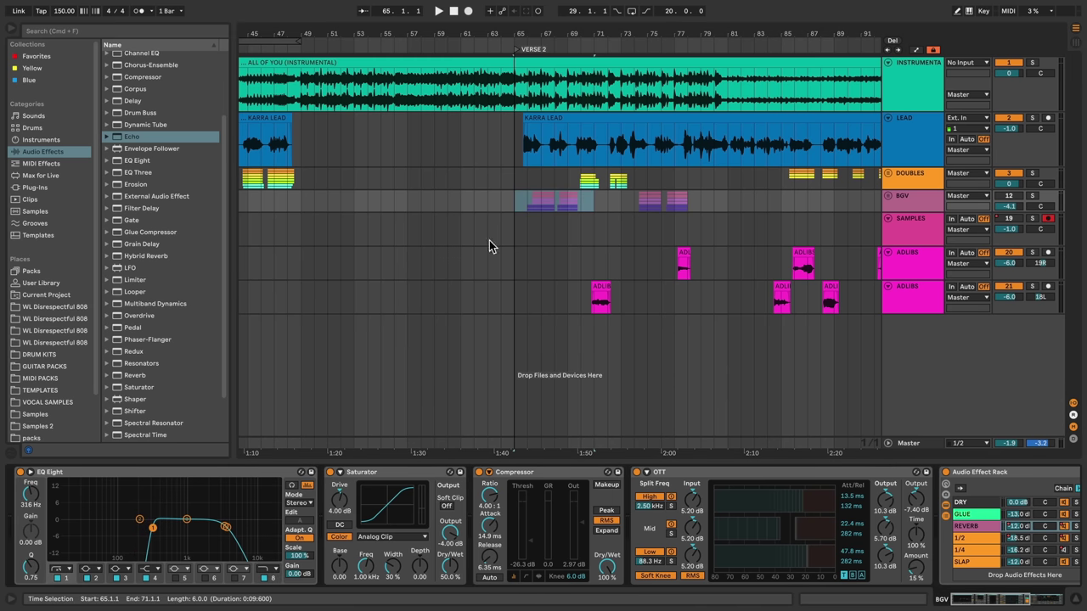
- Audition verse 2 with the BGV group soloed, alone and together with LEAD, and with only the instrumental muted
click(521, 202)
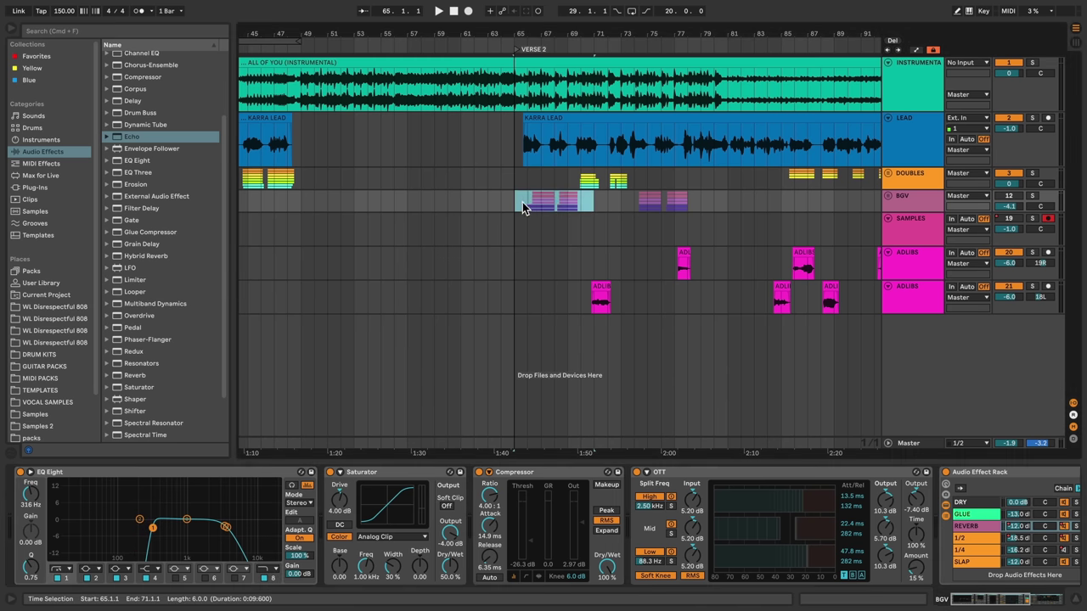
click(1031, 196)
key(space)
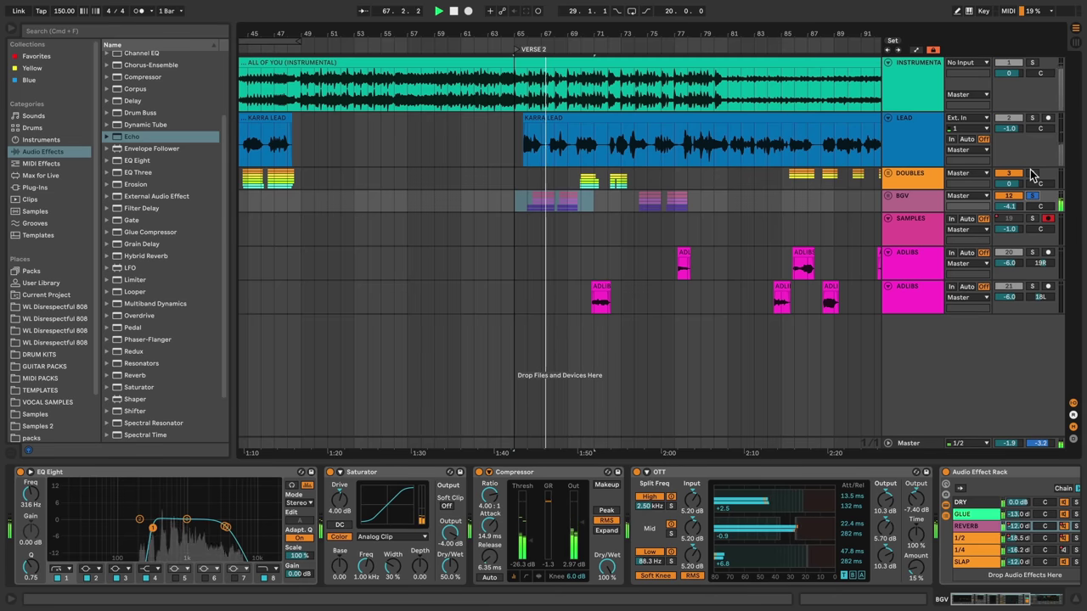
super+click(1034, 119)
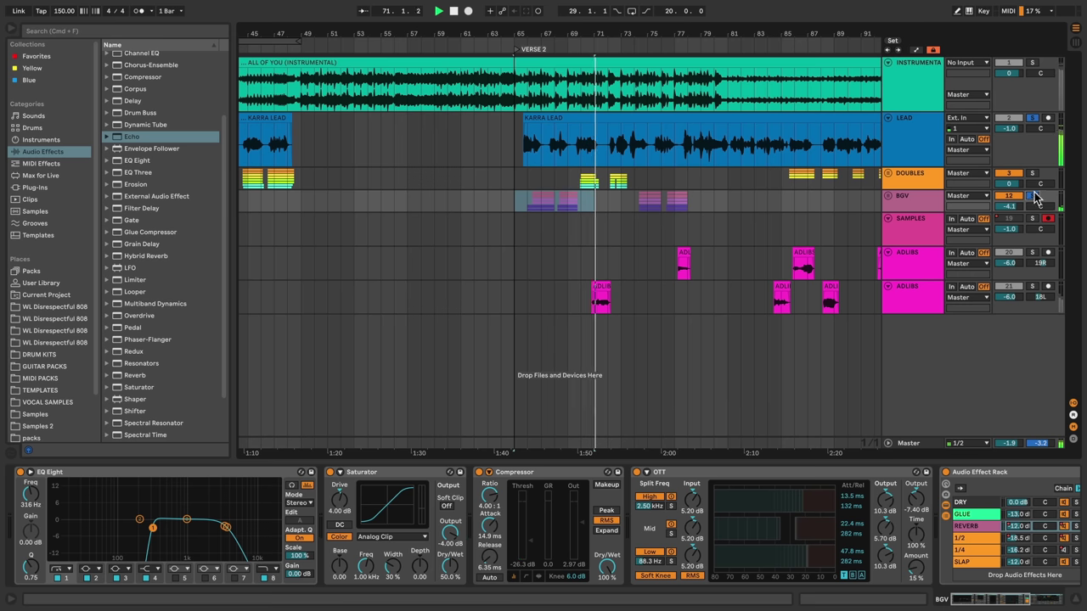
click(1034, 195)
click(1034, 118)
click(1013, 64)
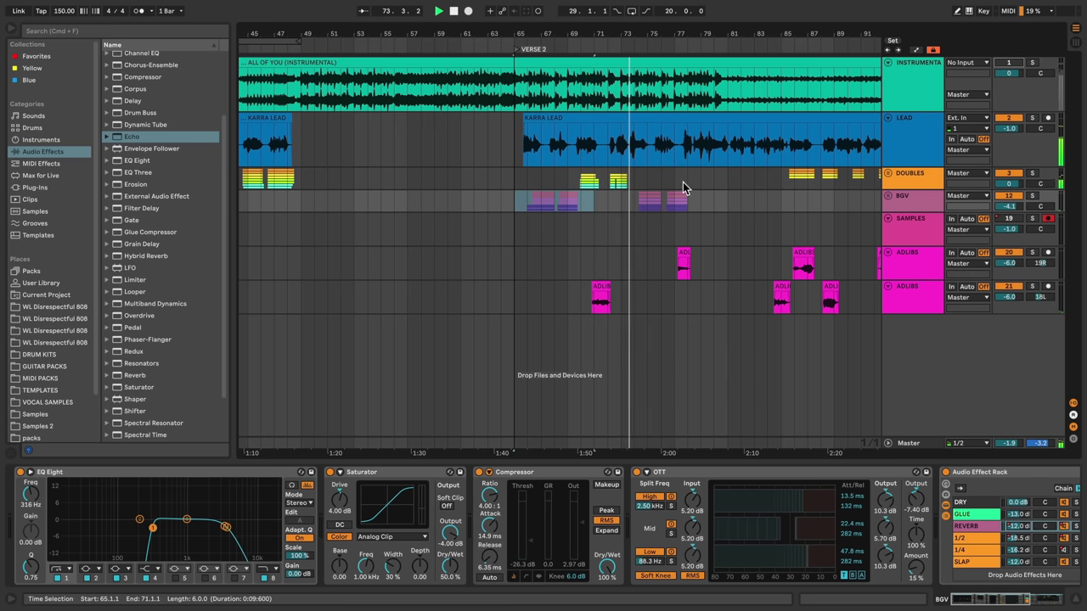
- Set the BGV EQ's low cut to 163 Hz and its high cut to 2.78 kHz while the second BGV section plays
drag(634, 202, 698, 202)
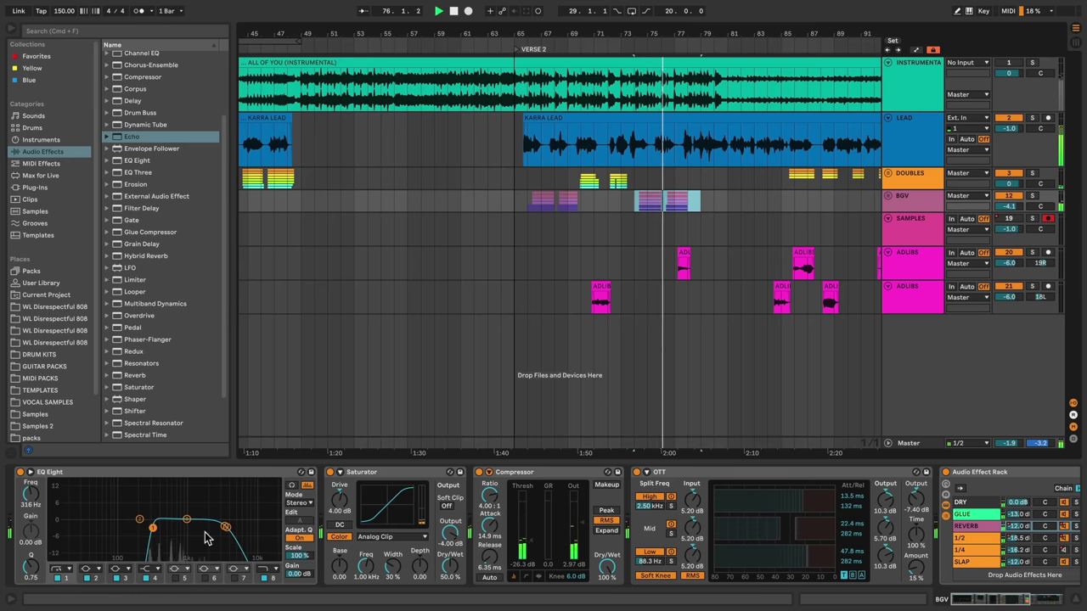
drag(155, 529, 133, 529)
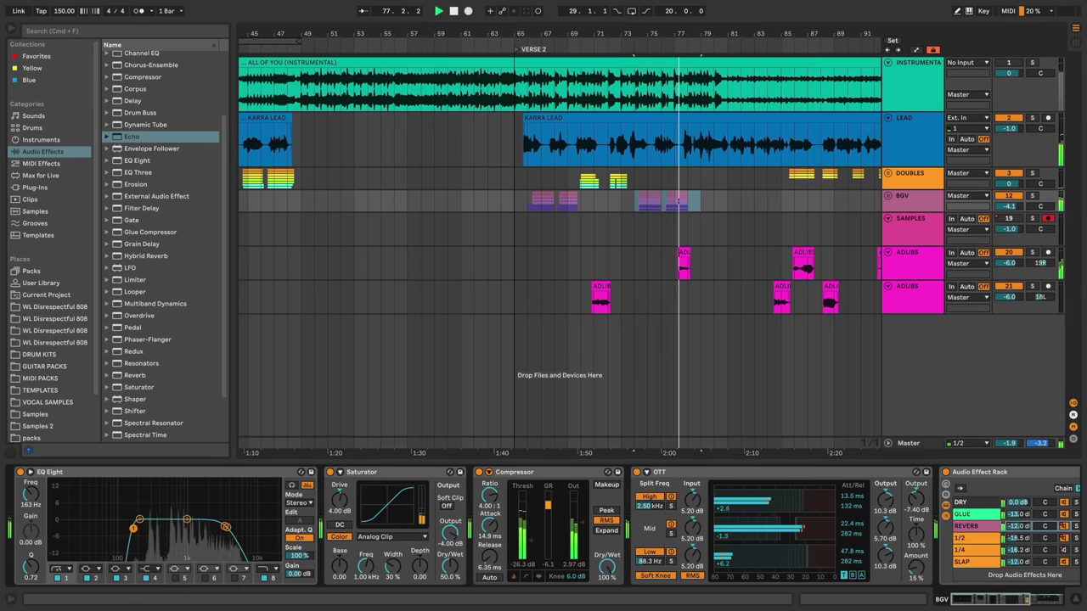
drag(225, 526, 214, 526)
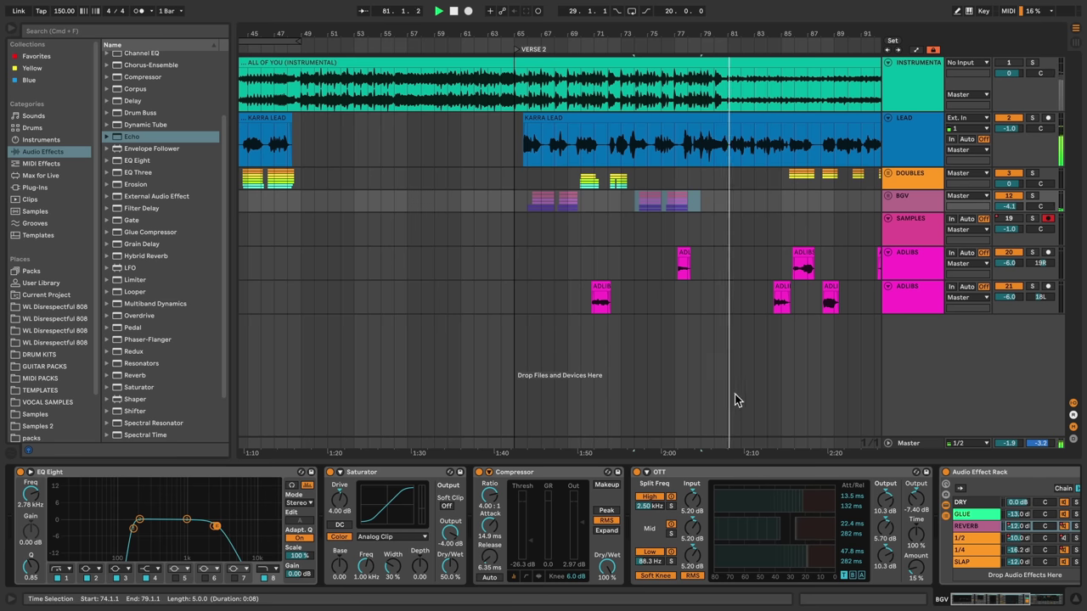
- Delete the automation from the 1/2 and 1/4 delay chains in the BGV group's Audio Effect Rack
right_click(1017, 528)
right_click(1015, 540)
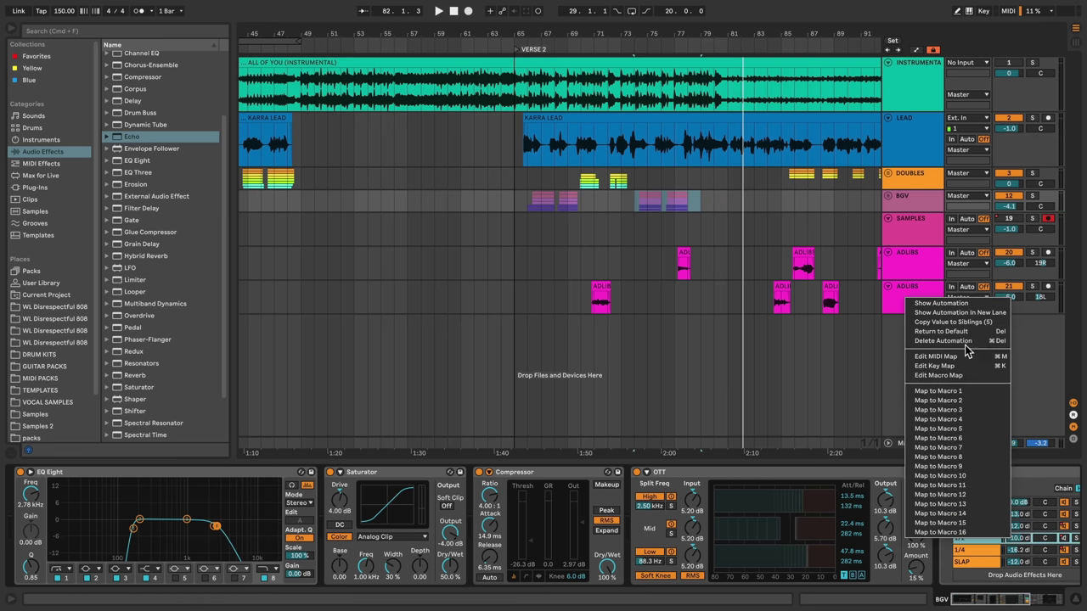
click(965, 346)
right_click(1061, 525)
click(990, 309)
right_click(1064, 539)
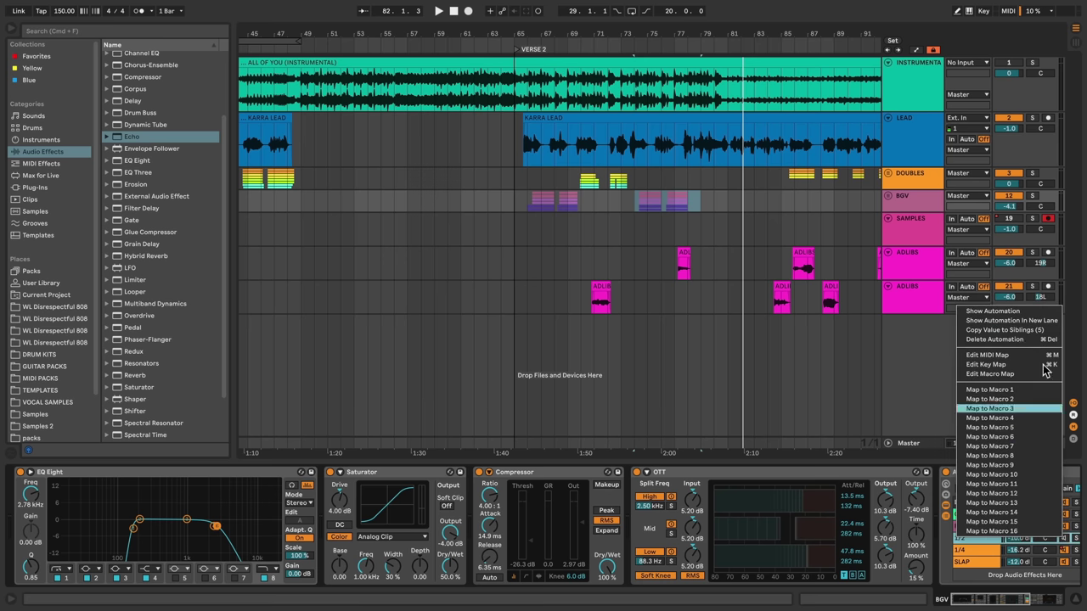
click(1024, 341)
right_click(1061, 550)
click(1006, 351)
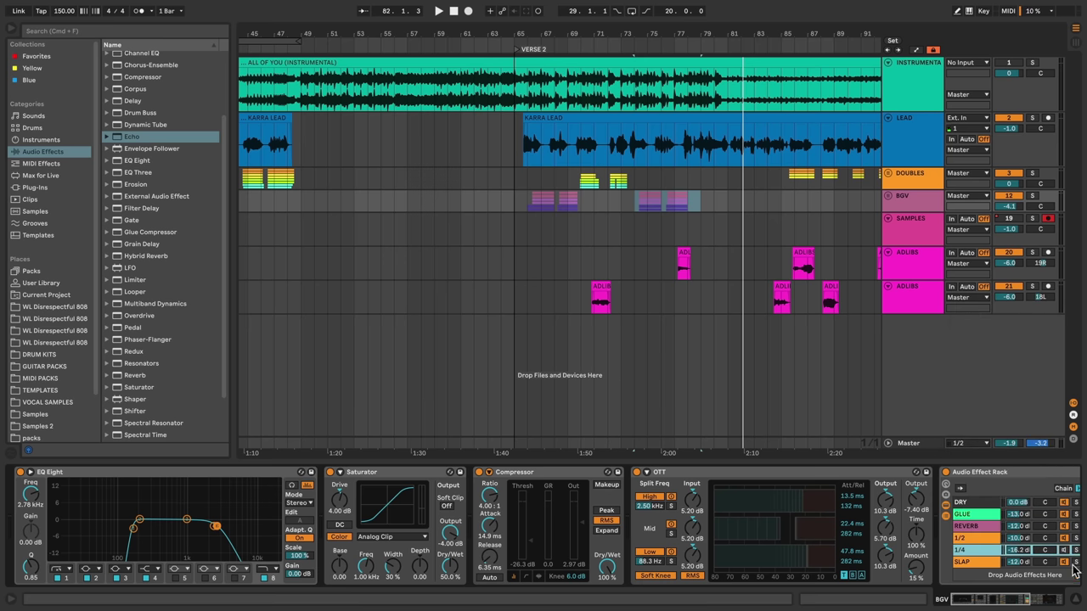
- Set the BGV rack's 1/4 chain to -15.6 dB, the 1/2 chain to -4.3 dB and the REVERB chain to -3.7 dB while playing verse 2
drag(1017, 550, 1017, 549)
drag(1017, 538, 1017, 537)
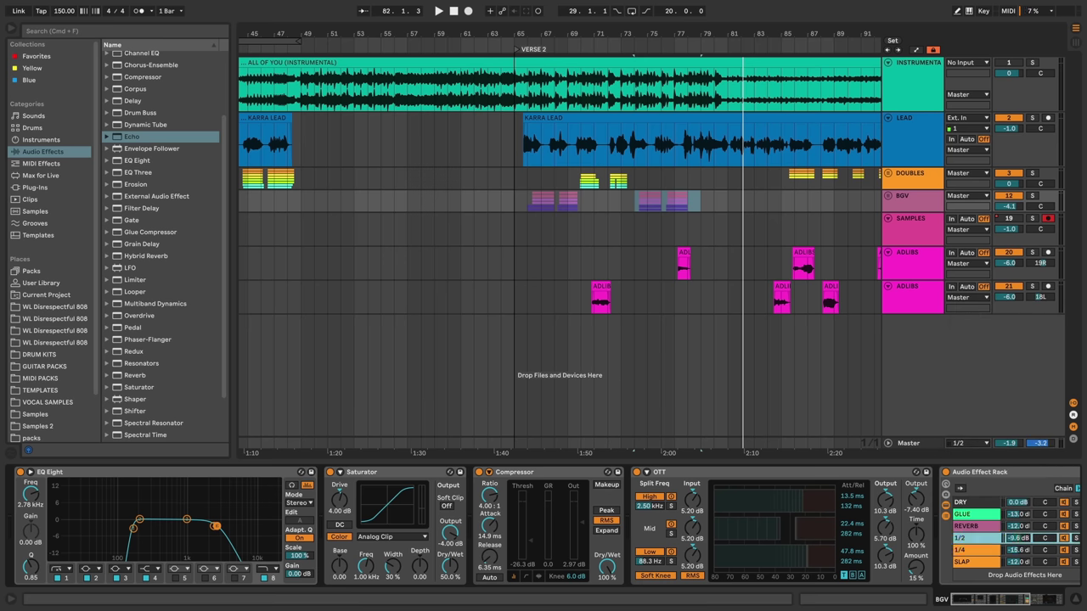
click(521, 198)
key(space)
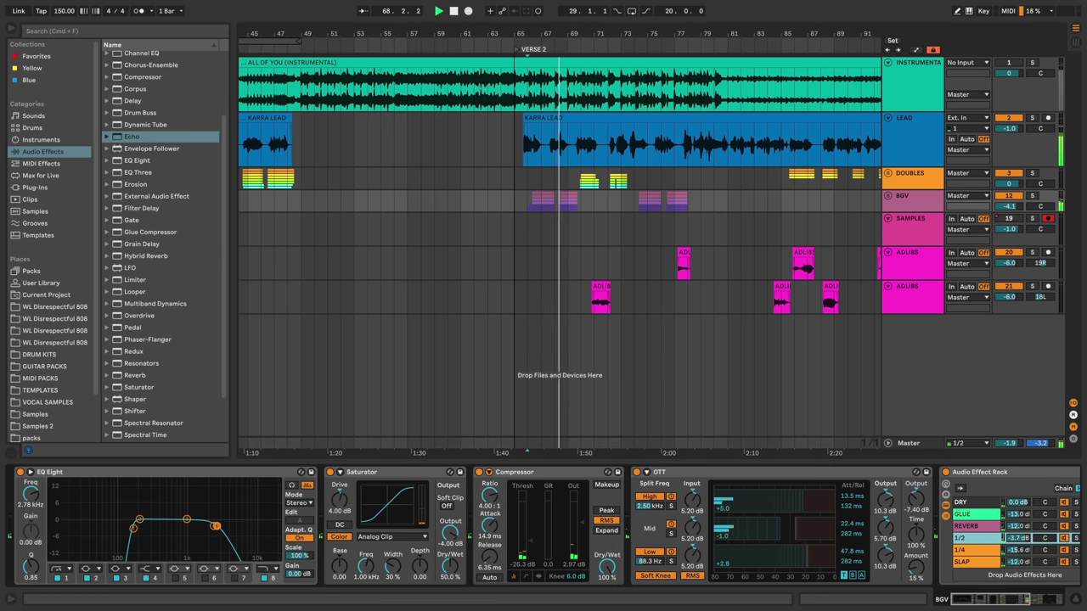
drag(1017, 538, 1017, 508)
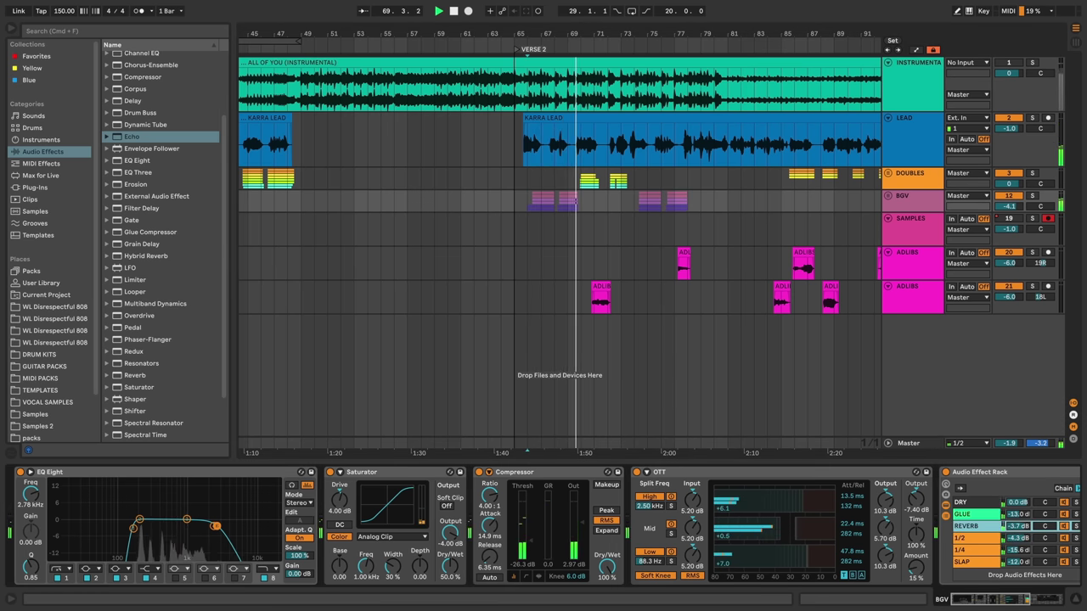
- Set the BGV reverb's decay to 6.24 s, its REVERB chain to -7.4 dB and the BGV group's volume to -6.0 dB
drag(1015, 600, 1051, 600)
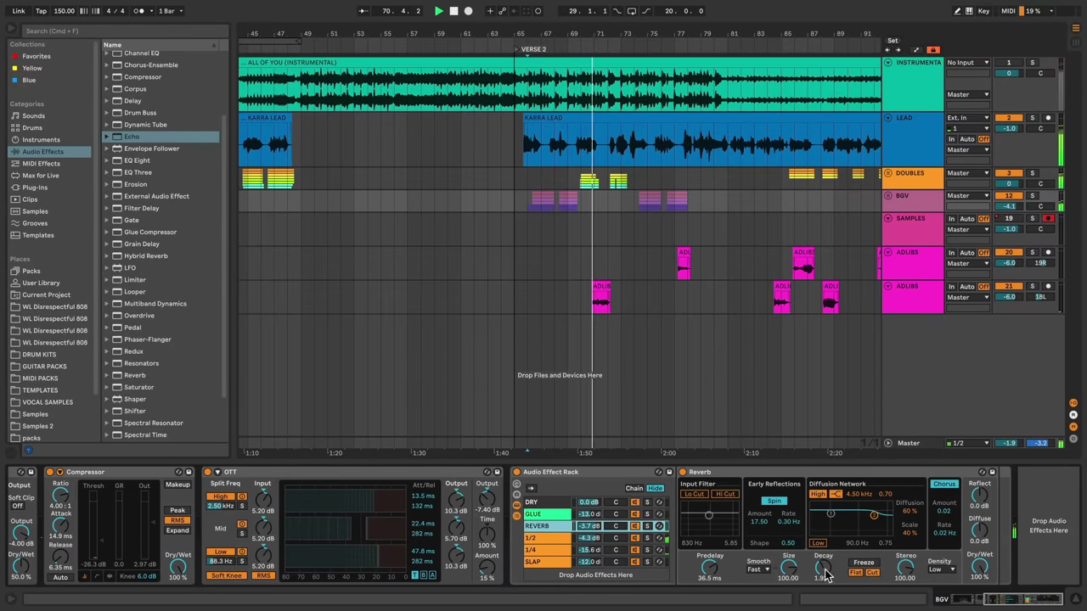
mouse_move(825, 576)
mouse_down()
mouse_move(826, 552)
mouse_move(828, 569)
mouse_up()
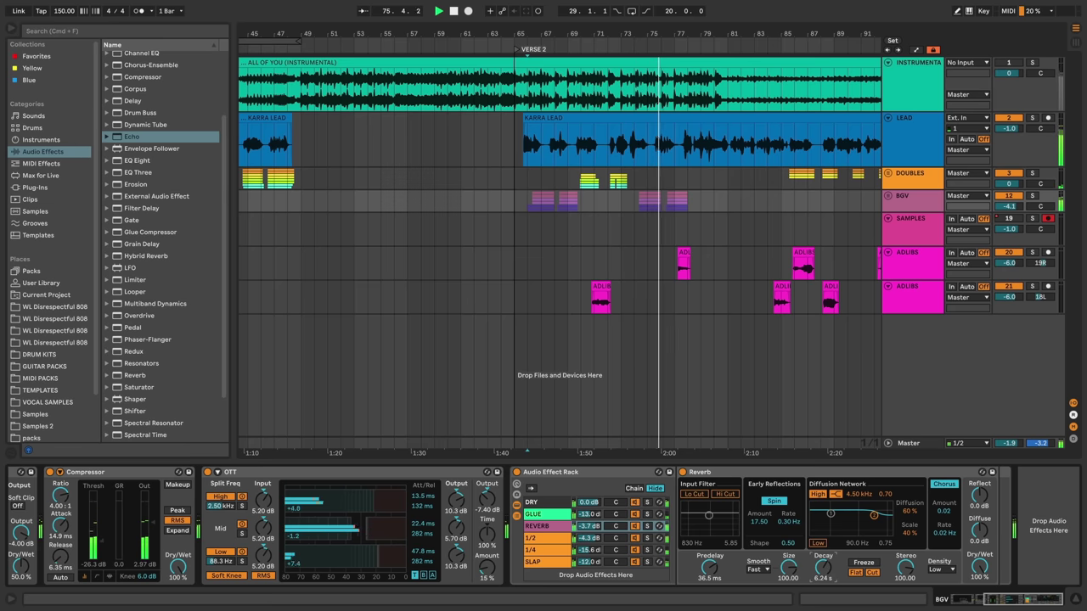
drag(591, 527, 591, 537)
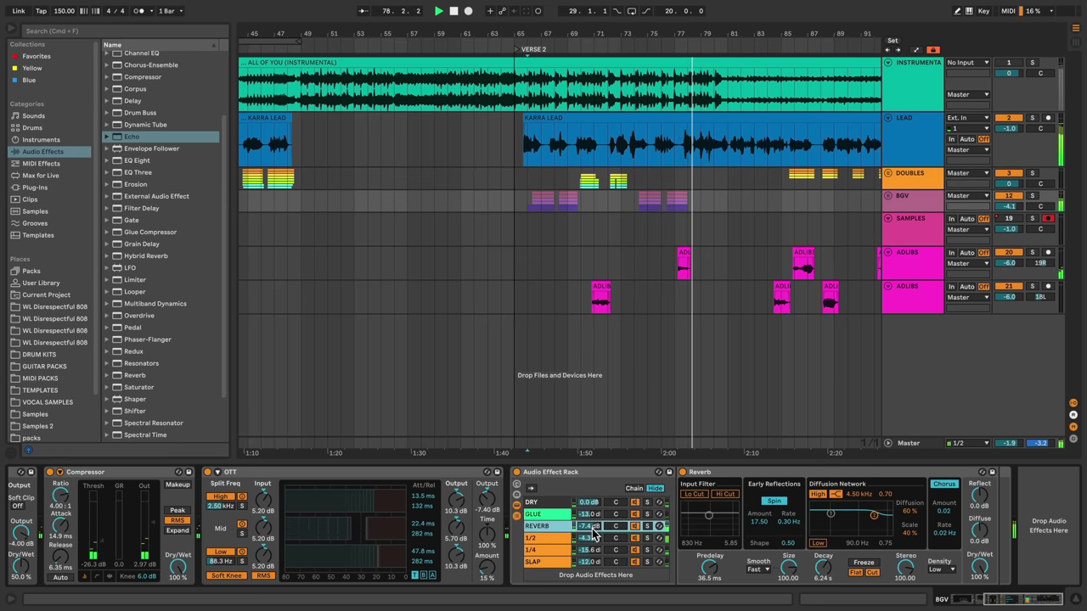
drag(1008, 205, 1008, 222)
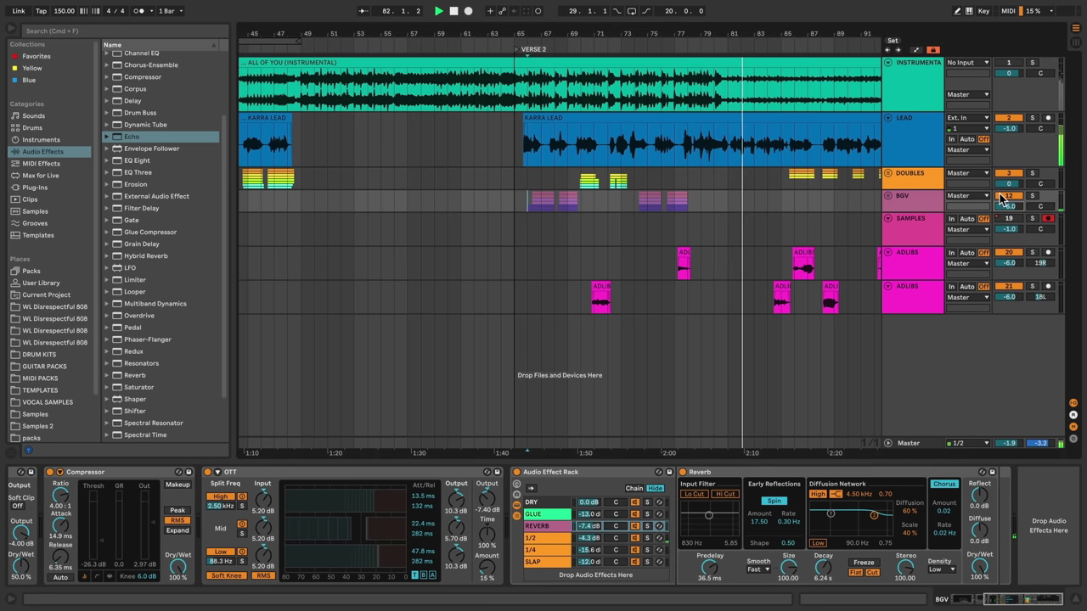
- Replay verse 2 from bar 65 and narrow the last BGV pair, panning the R track to 32R and the L track to 28L
click(514, 201)
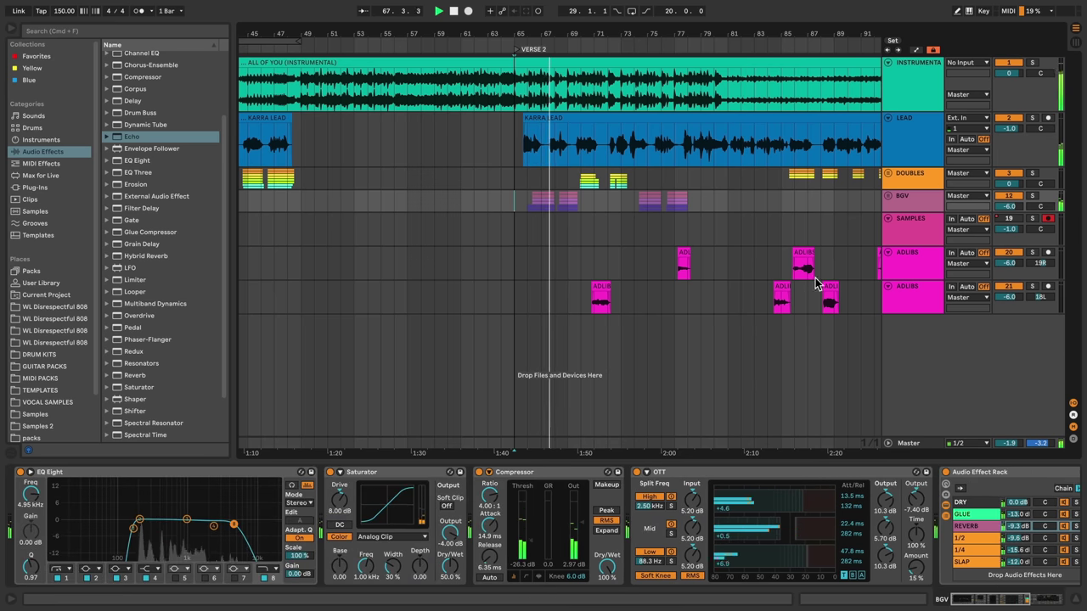
click(889, 196)
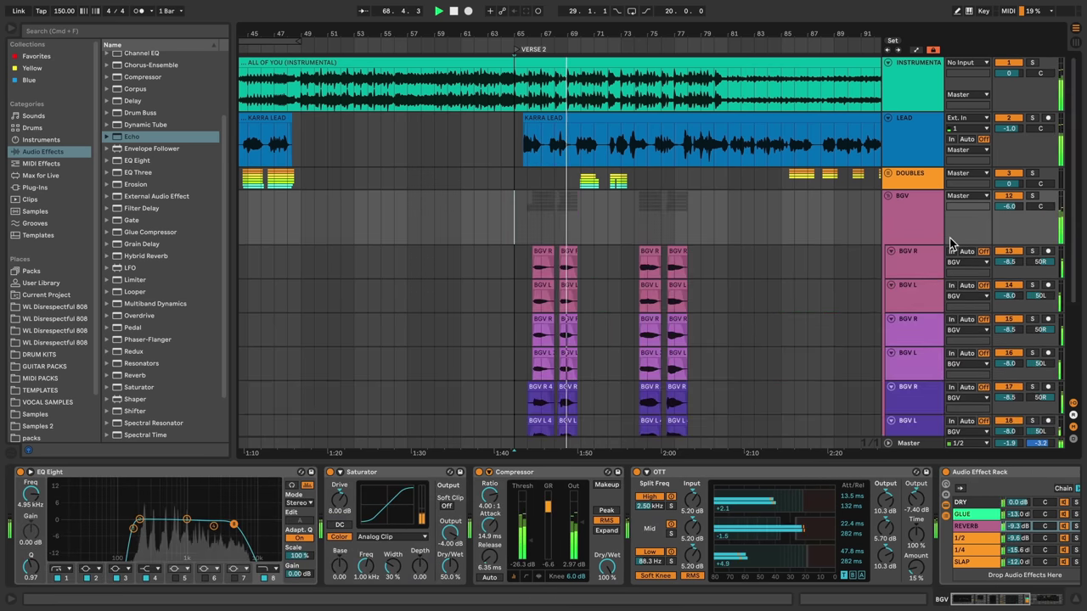
scroll(1015, 334, down, 2)
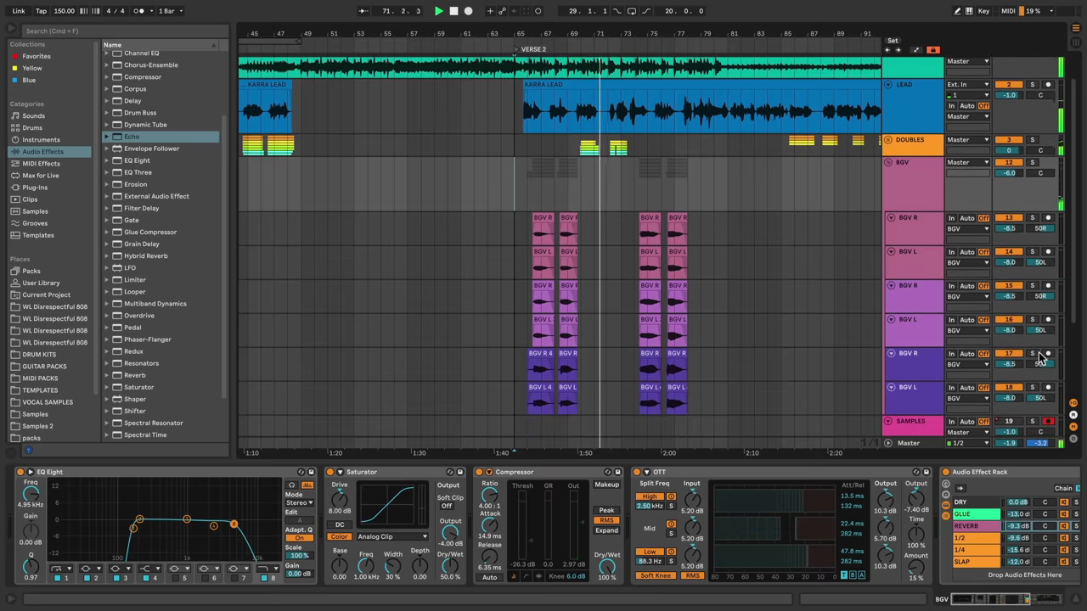
mouse_move(1044, 364)
mouse_down()
mouse_move(1041, 396)
mouse_move(1041, 381)
mouse_up()
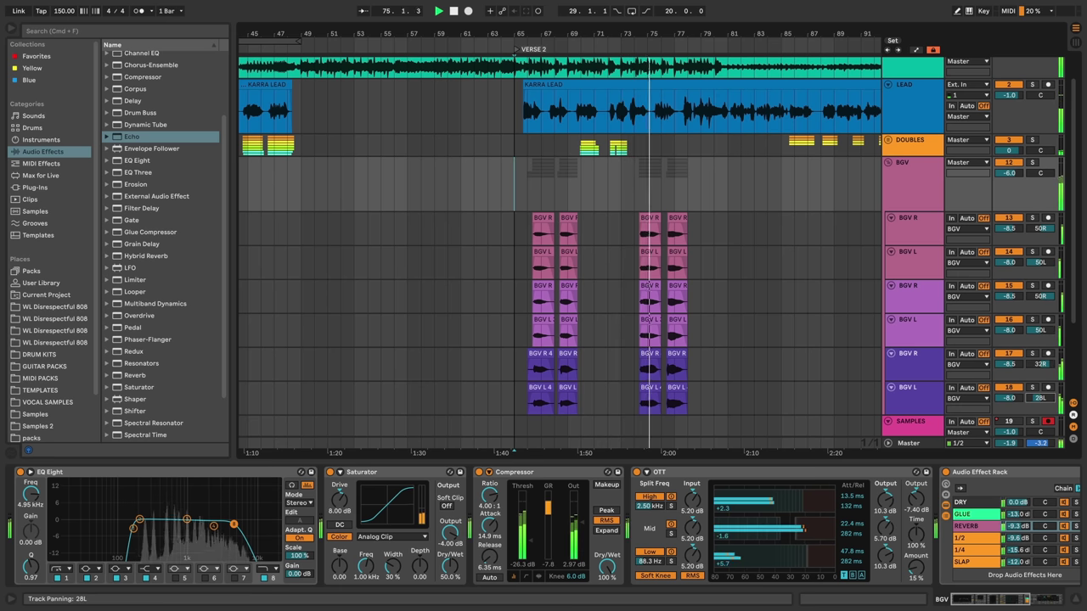
click(887, 164)
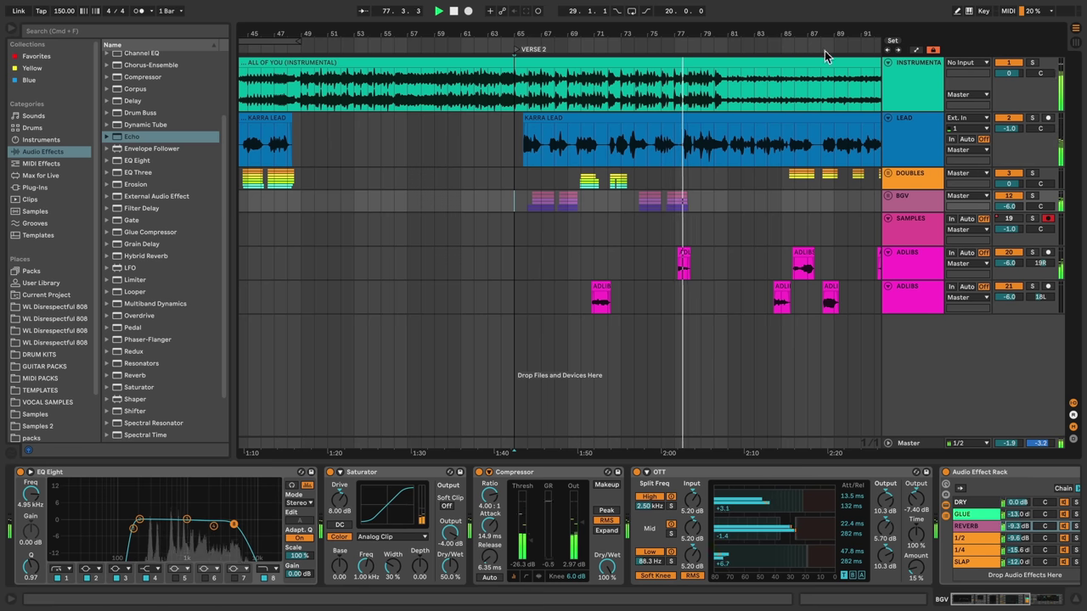
drag(737, 34, 723, 24)
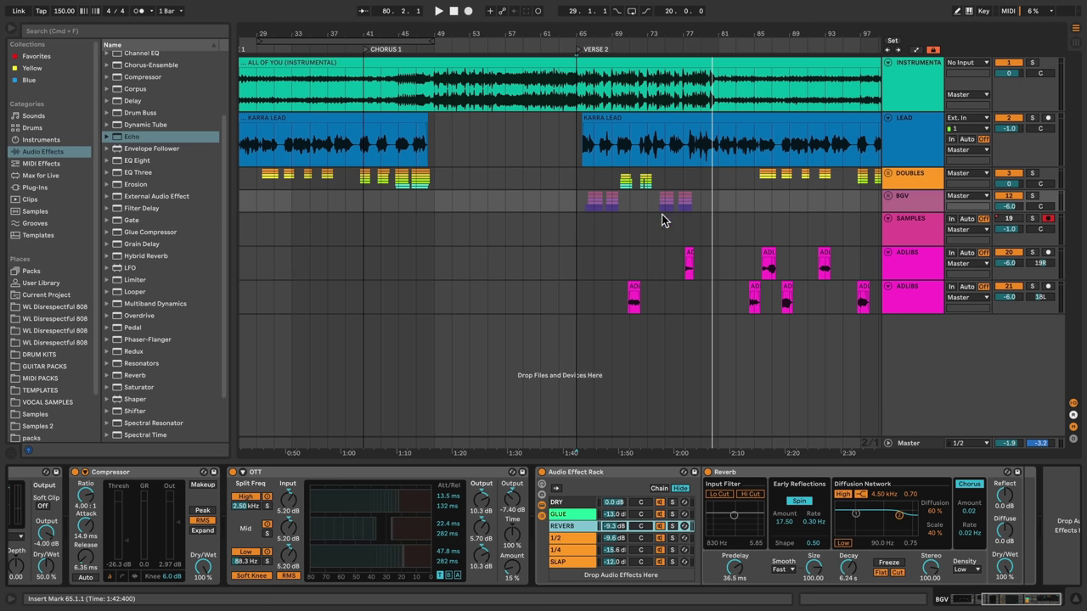
- Group the two ADLIBS tracks and name the group ADLIBS
click(915, 270)
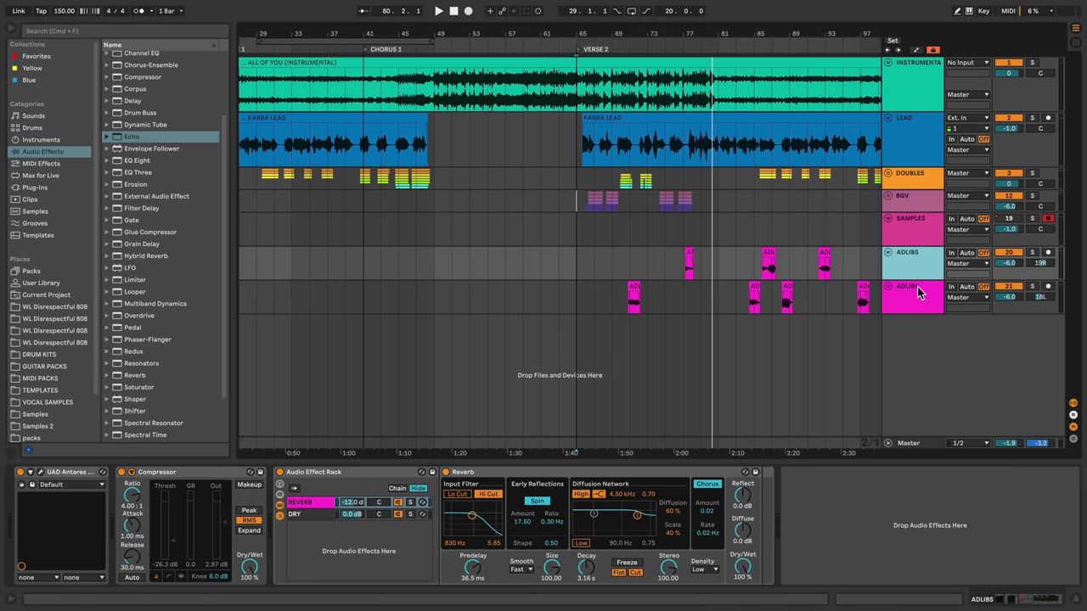
shift+click(917, 290)
scroll(884, 338, right, 5)
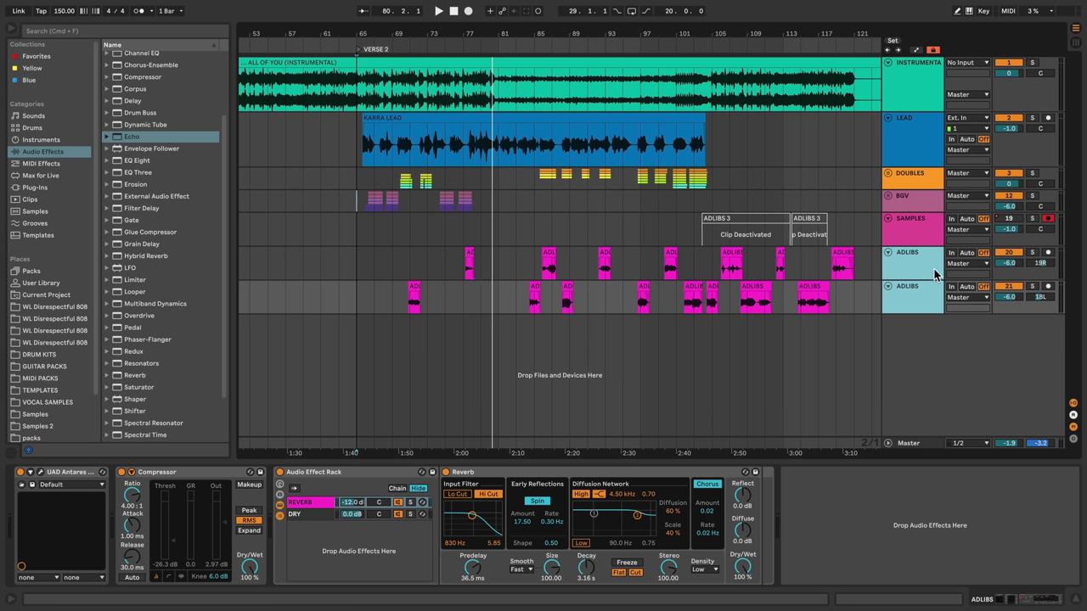
key(super+g)
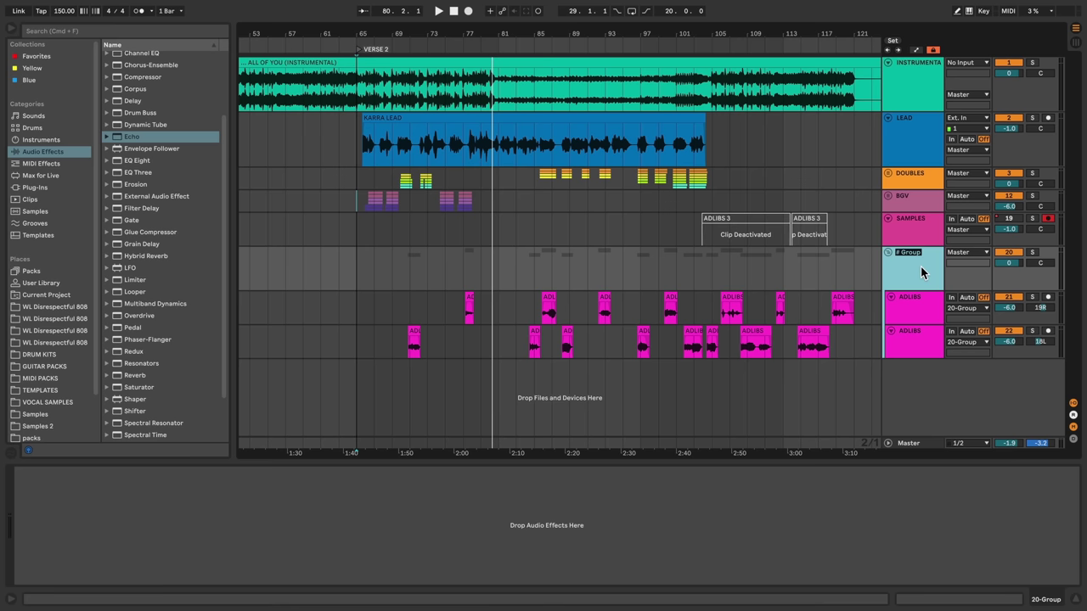
text(ADLIBS)
key(Return)
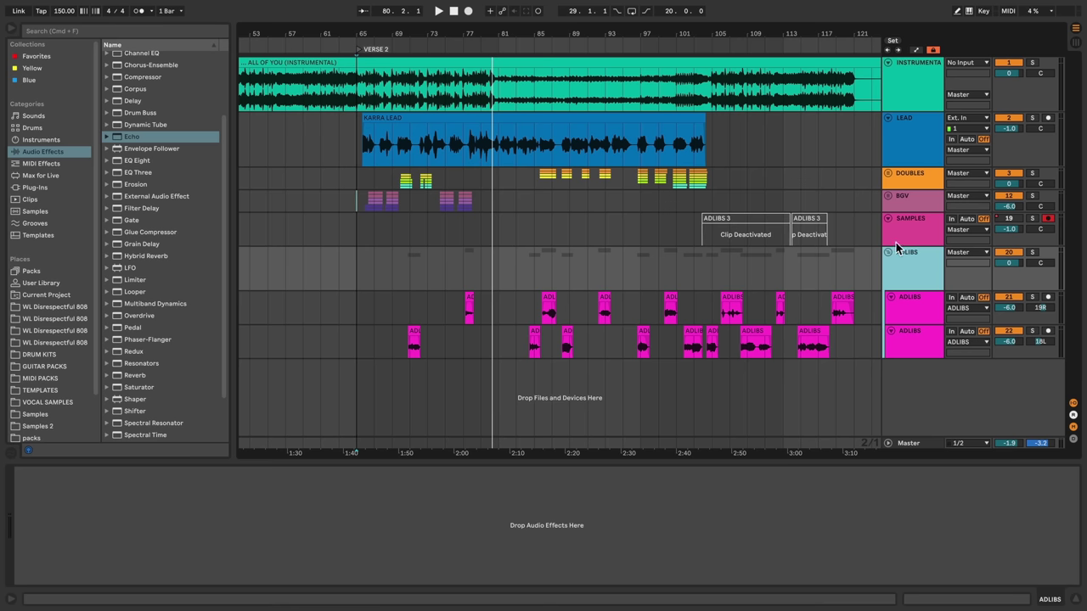
- Copy the BGV group's entire effects chain and paste it onto the ADLIBS group
click(915, 198)
click(427, 473)
key(super+a)
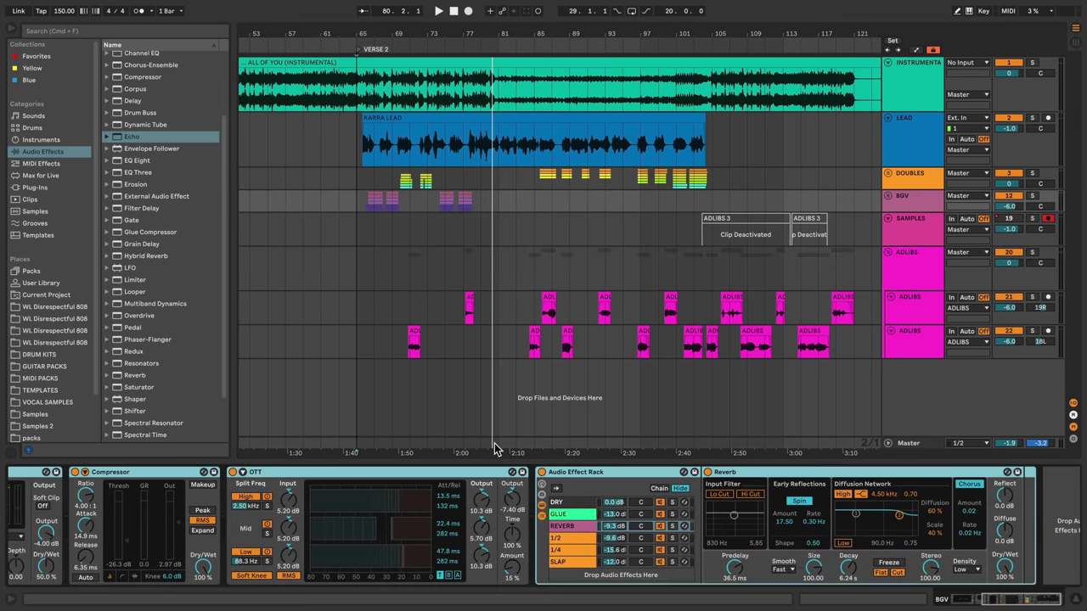
click(923, 269)
right_click(606, 514)
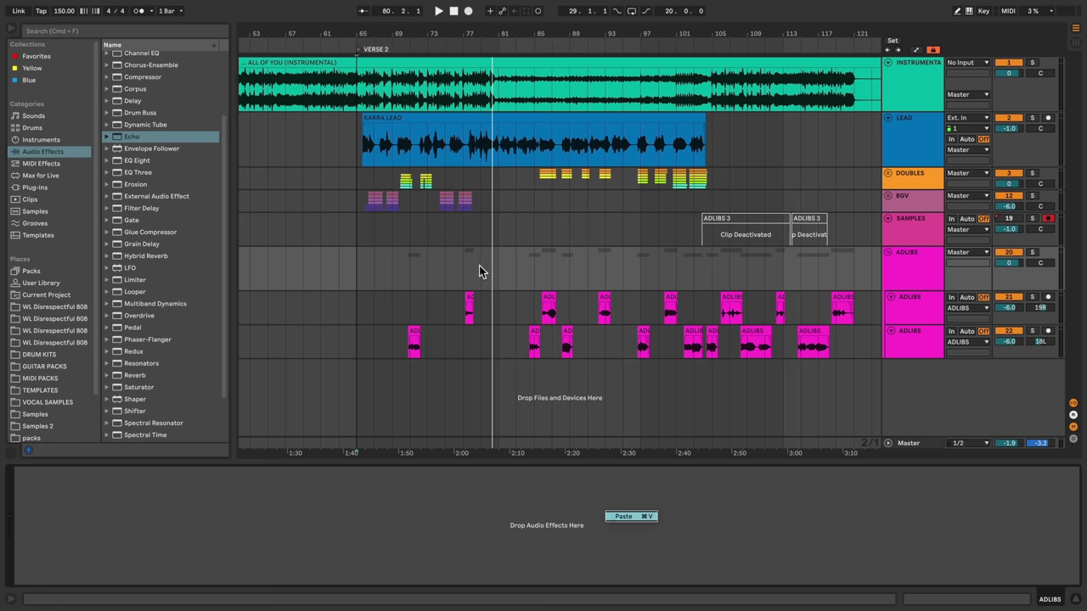
key(super+v)
click(405, 271)
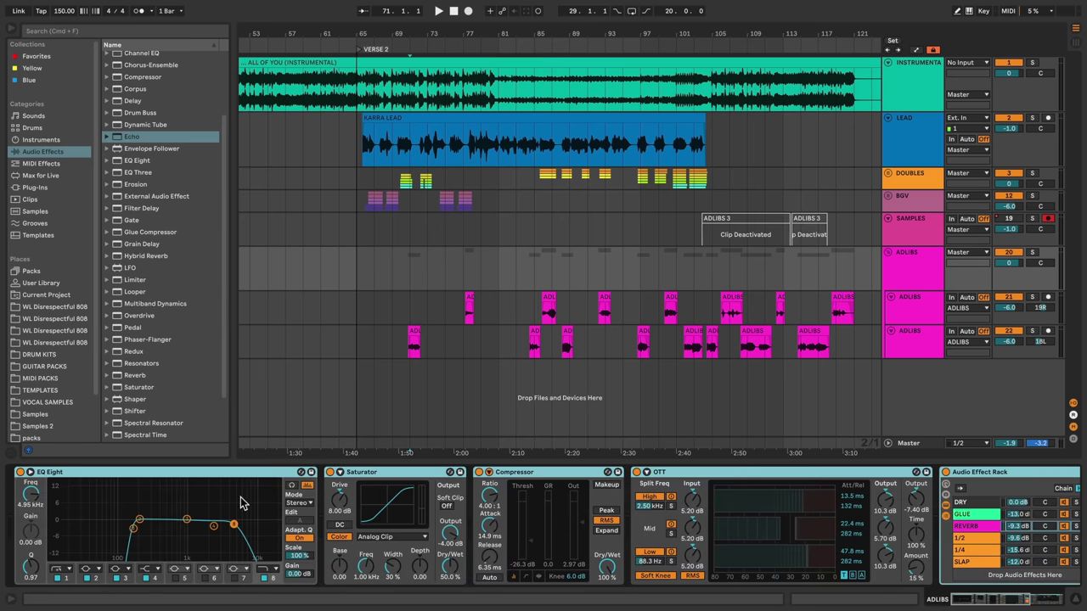
click(138, 528)
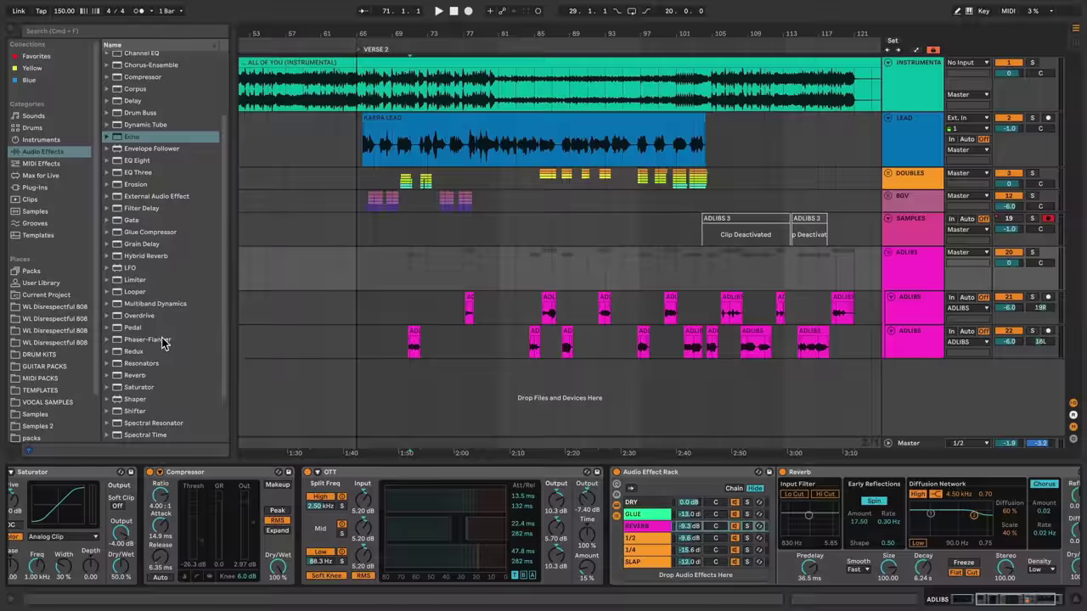
- Insert a Phaser-Flanger before the ADLIBS group's Audio Effect Rack, using Flanger mode with Dry/Wet at 50%
click(158, 351)
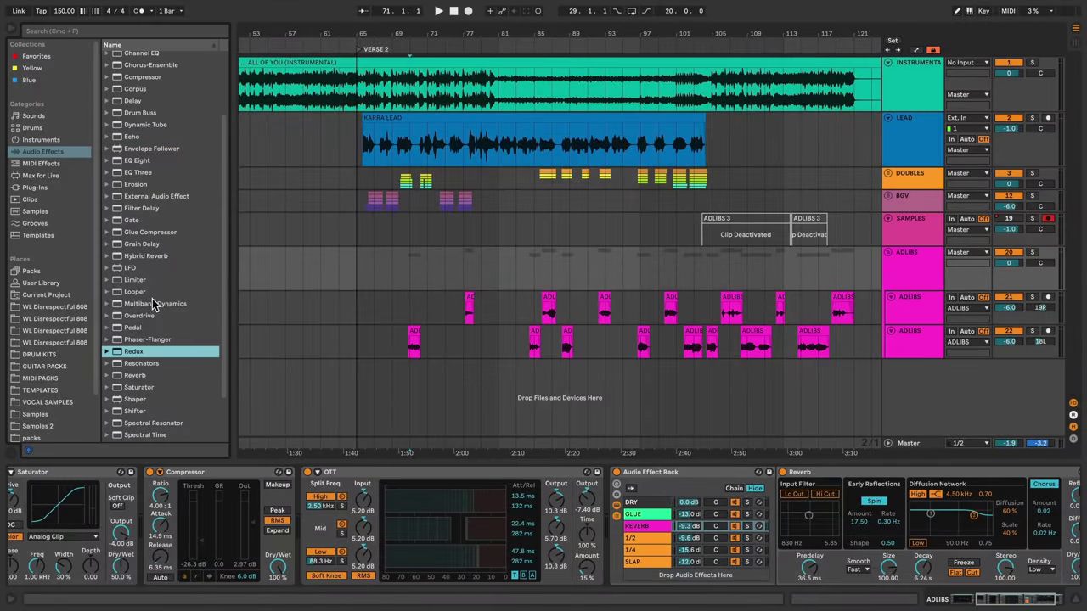
click(151, 290)
click(150, 209)
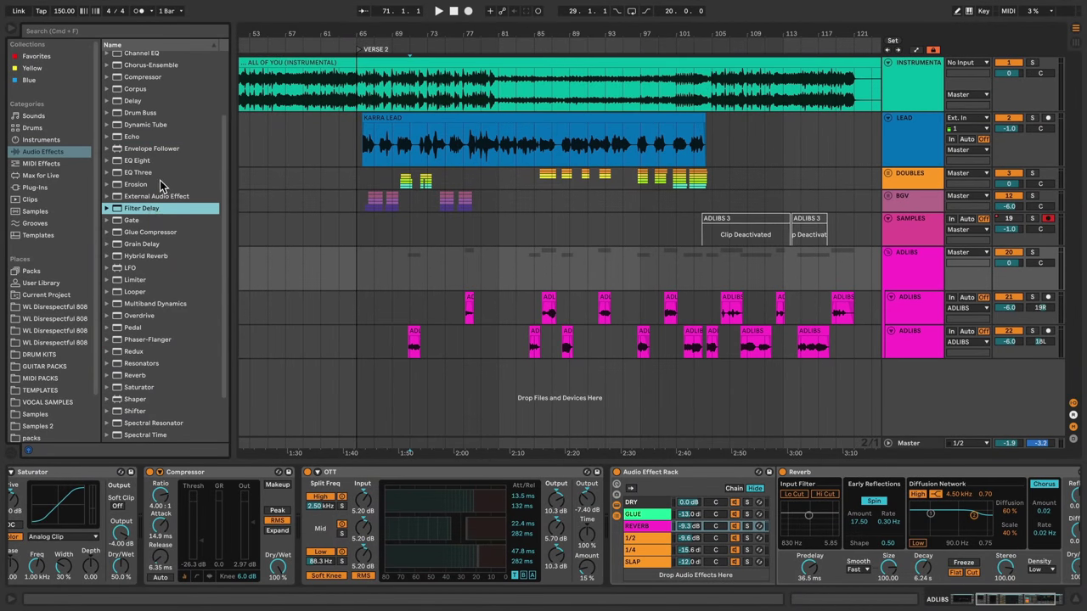
click(154, 341)
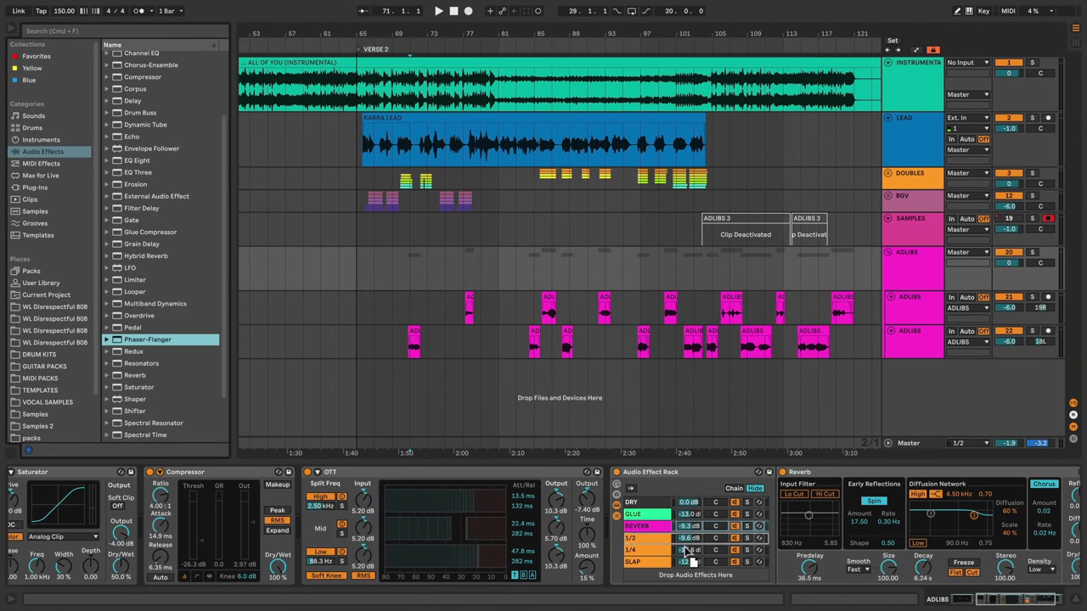
drag(684, 550, 609, 529)
drag(624, 533, 631, 537)
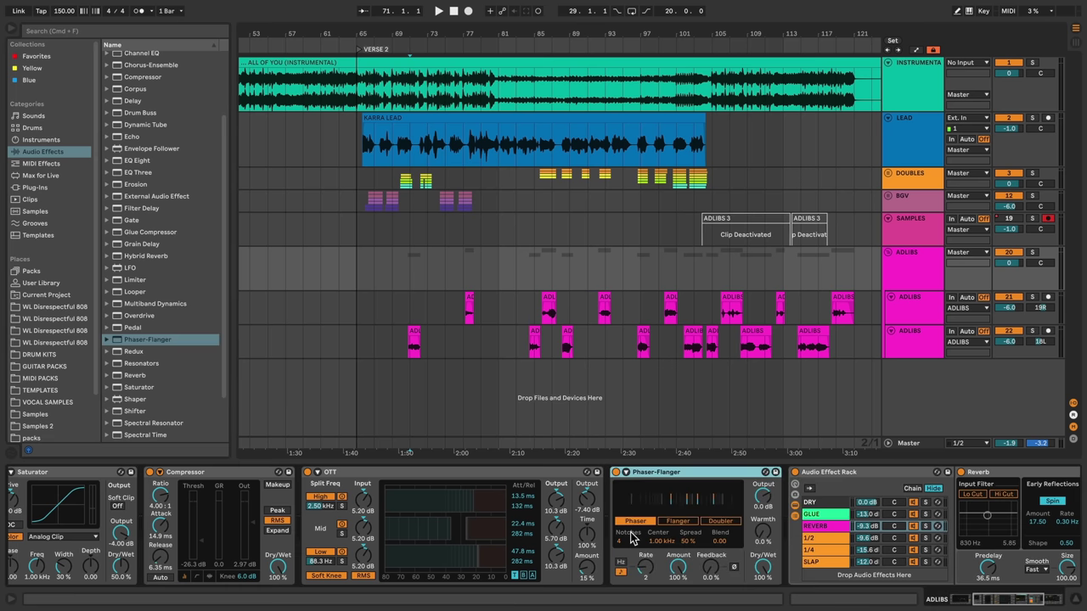
drag(764, 574, 764, 602)
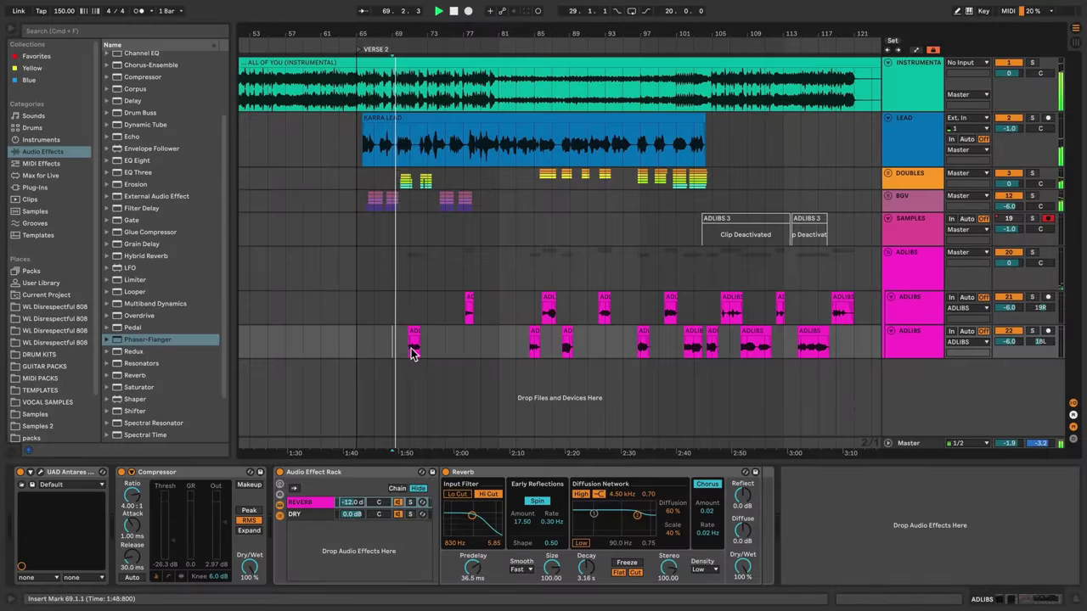
- Set the ADLIBS group's volume to -6.0 dB and both adlib tracks inside it to -2.0 dB
mouse_move(1011, 268)
mouse_down()
mouse_move(1011, 289)
mouse_move(1012, 269)
mouse_up()
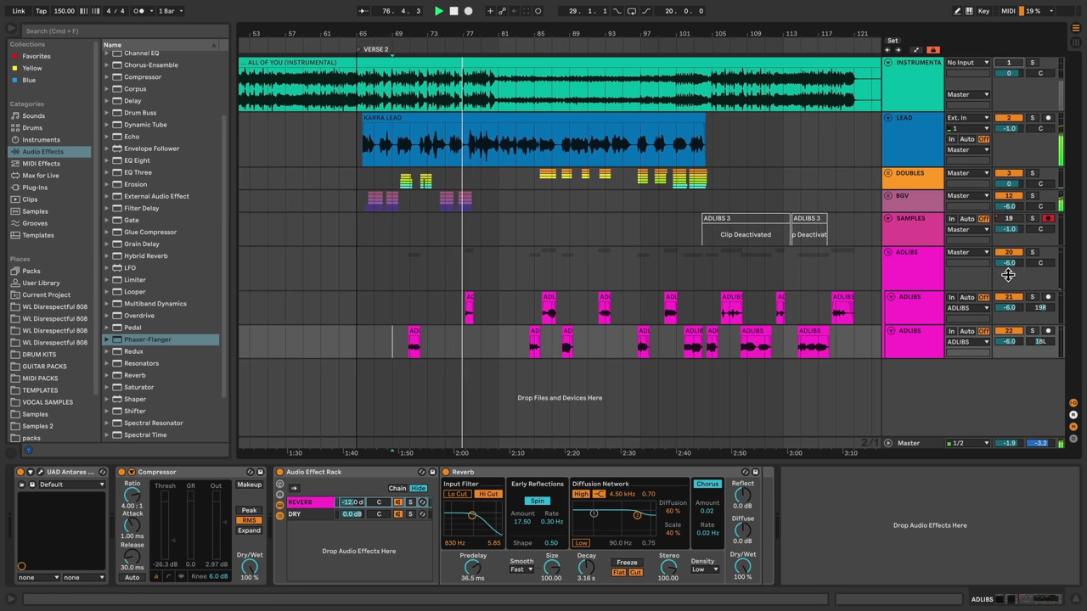
drag(1008, 307, 1009, 307)
text(-1)
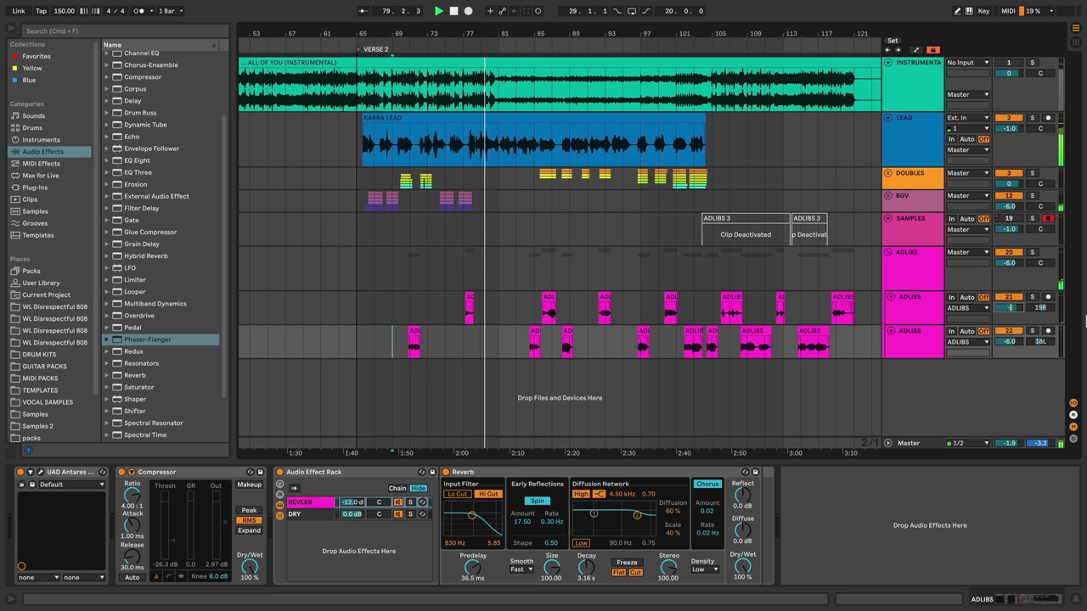
text(2)
key(Return)
text(-)
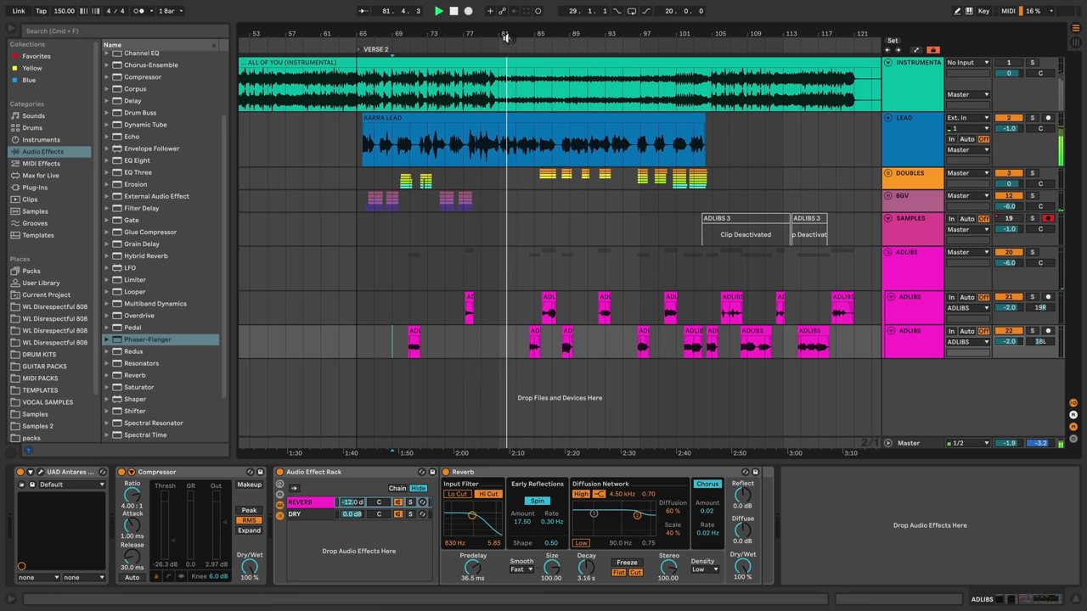
- Pan the second adlib track to 19L, and on the ADLIBS group set the REVERB chain to -6.8 dB and the Phaser-Flanger's Dry/Wet to 100%
drag(530, 33, 567, 60)
click(939, 261)
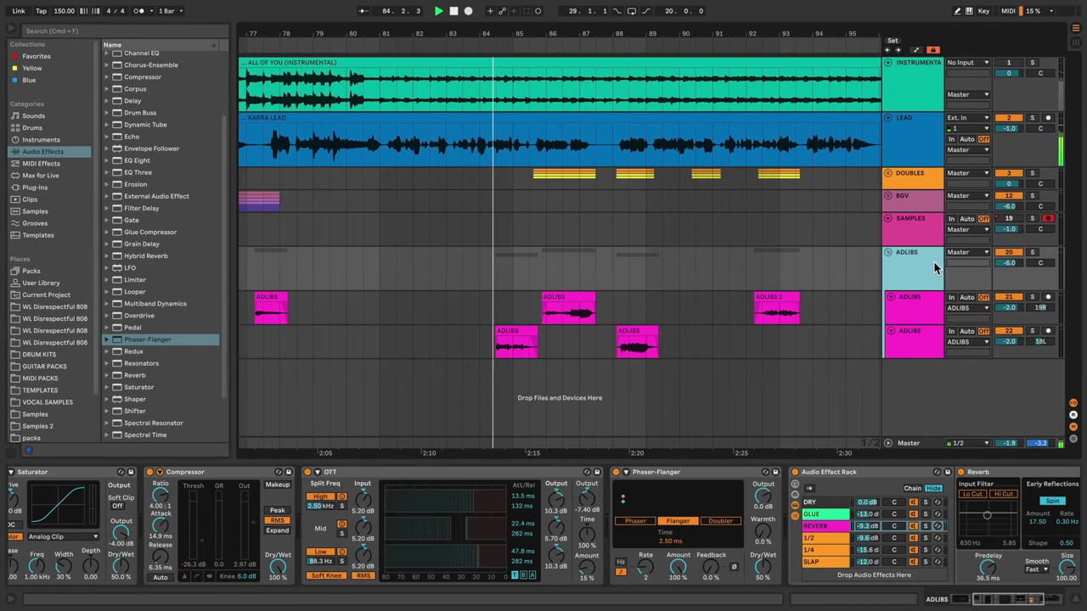
drag(1043, 342, 1043, 345)
drag(872, 530, 874, 527)
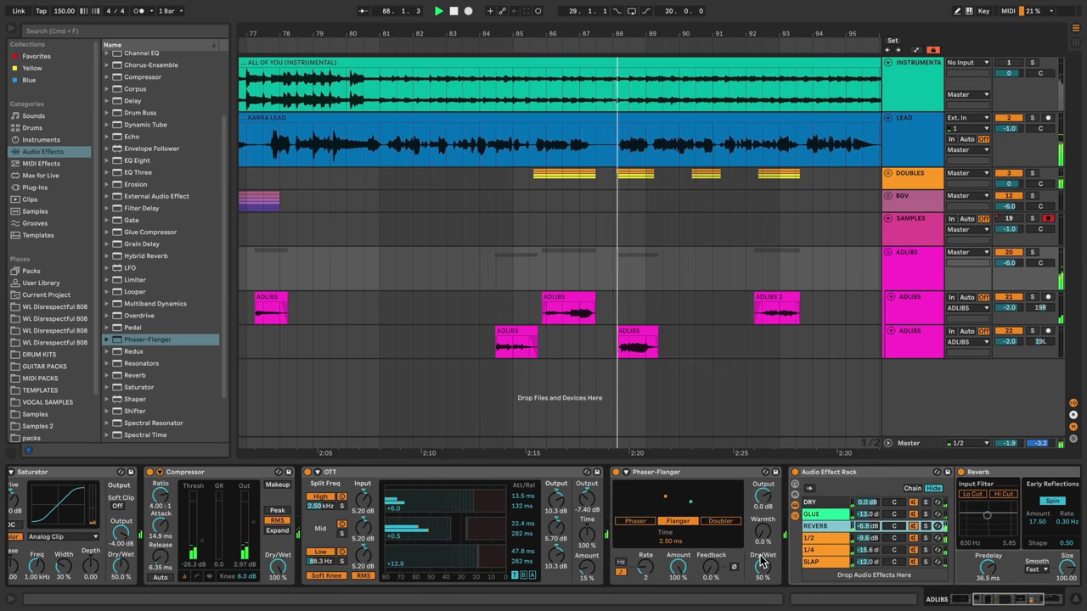
drag(762, 567, 762, 565)
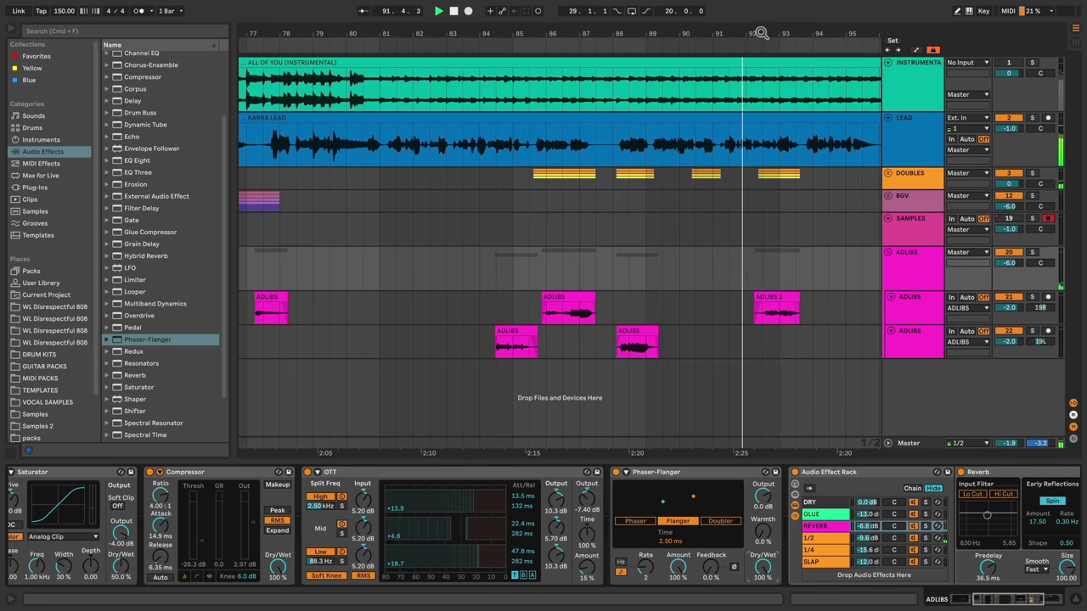
- Reactivate the instrumental track and set the ADLIBS group's volume to 0 dB during playback
drag(759, 34, 682, 33)
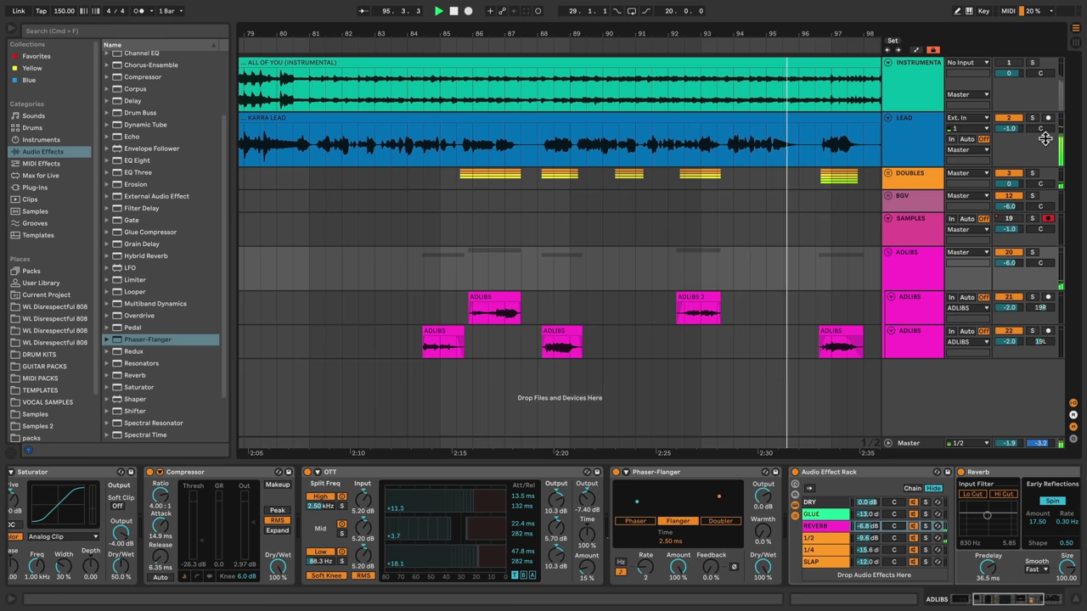
click(1009, 63)
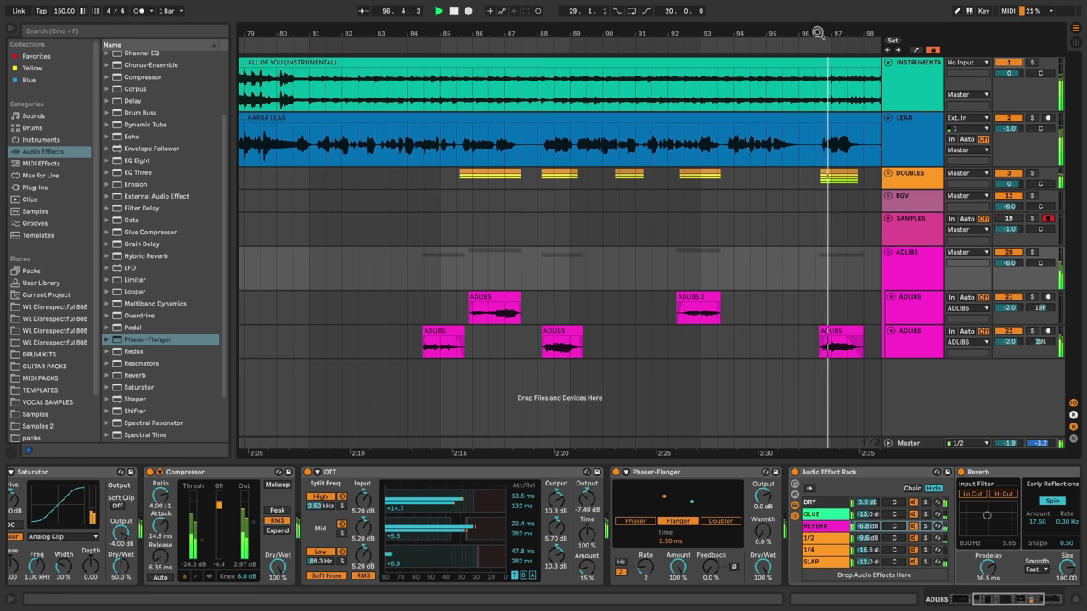
drag(817, 33, 534, 33)
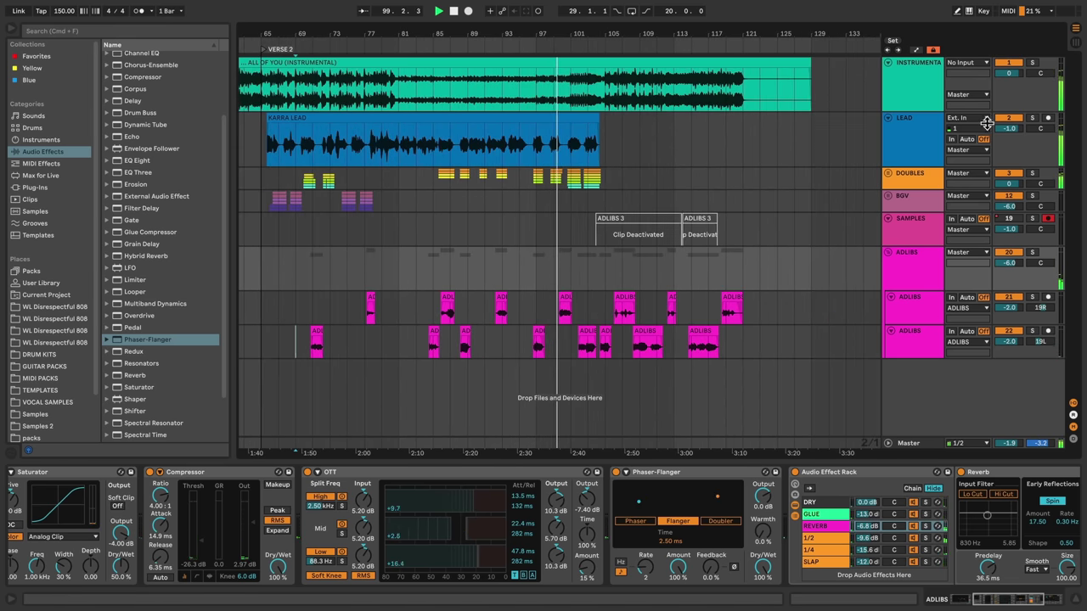
drag(1010, 263, 1010, 258)
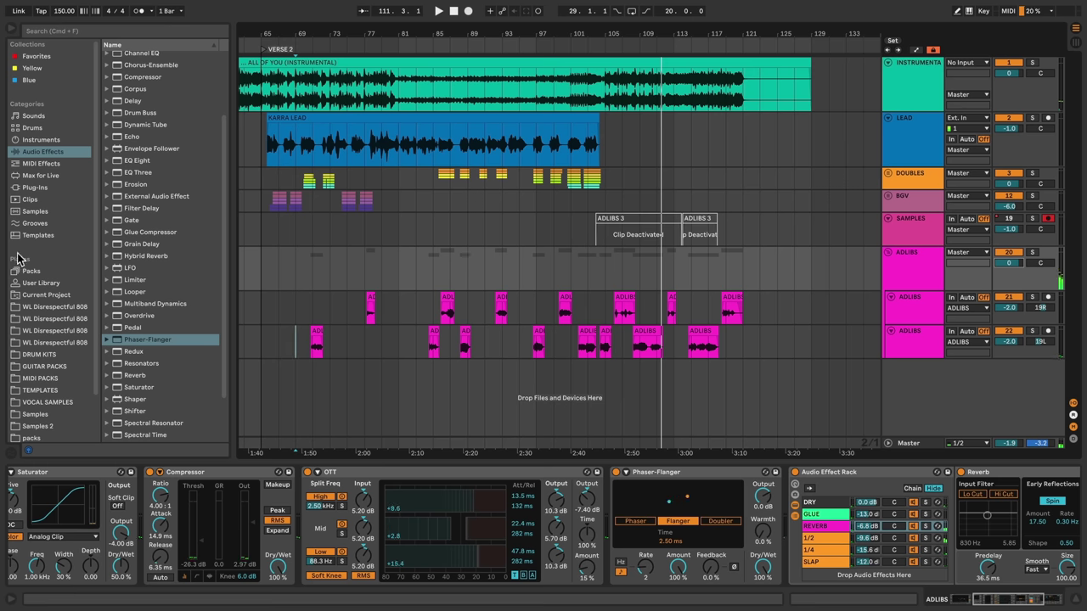
- Add a Shifter as a new chain named SHIFTER in the ADLIBS group's Audio Effect Rack, pitched to -12 st
scroll(204, 303, down, 2)
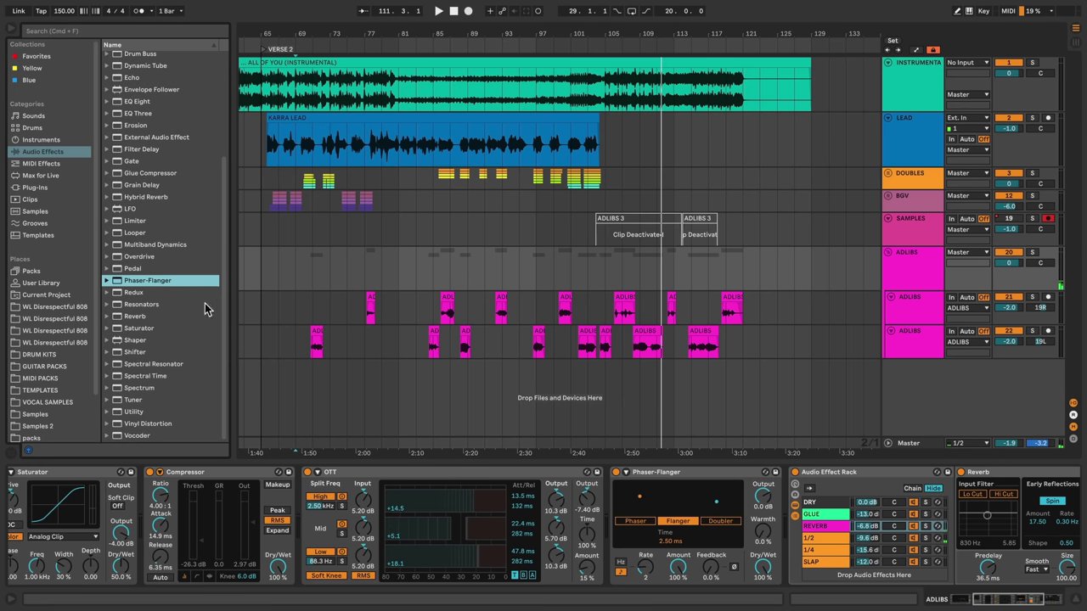
click(136, 351)
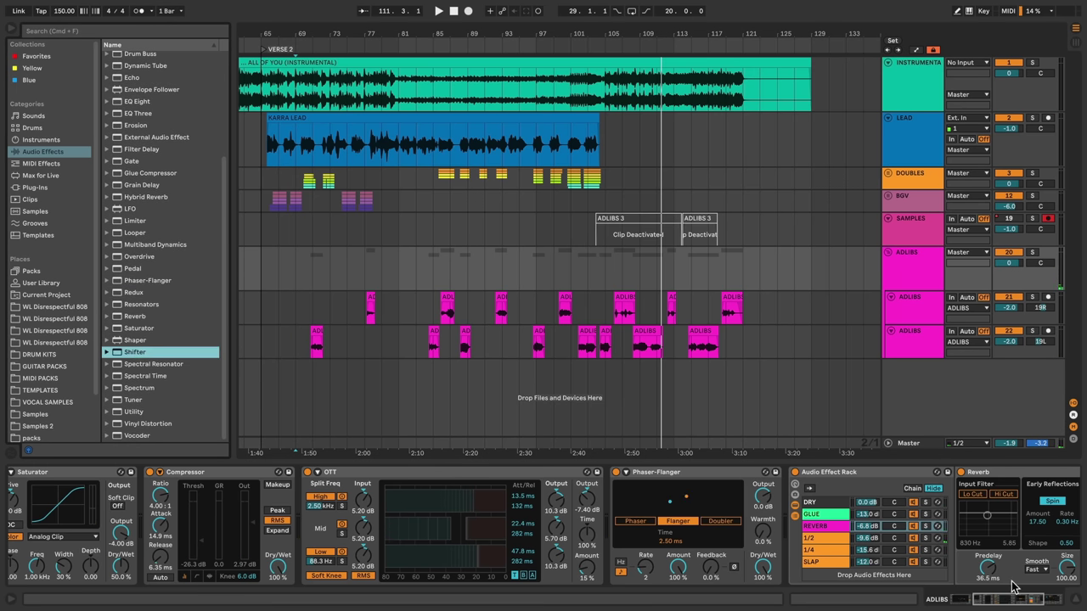
drag(135, 355, 855, 578)
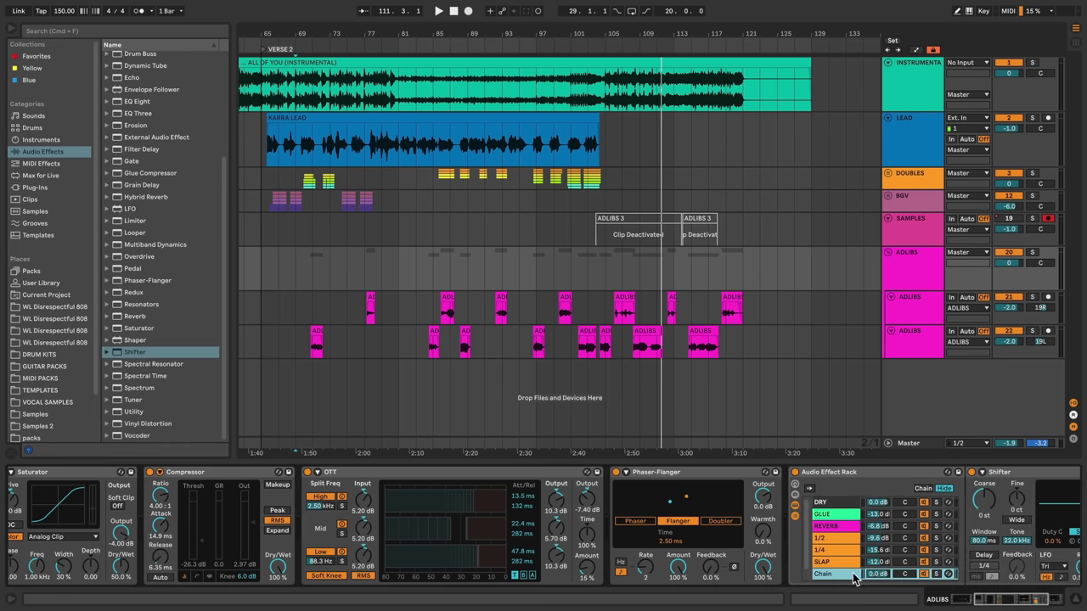
click(1032, 603)
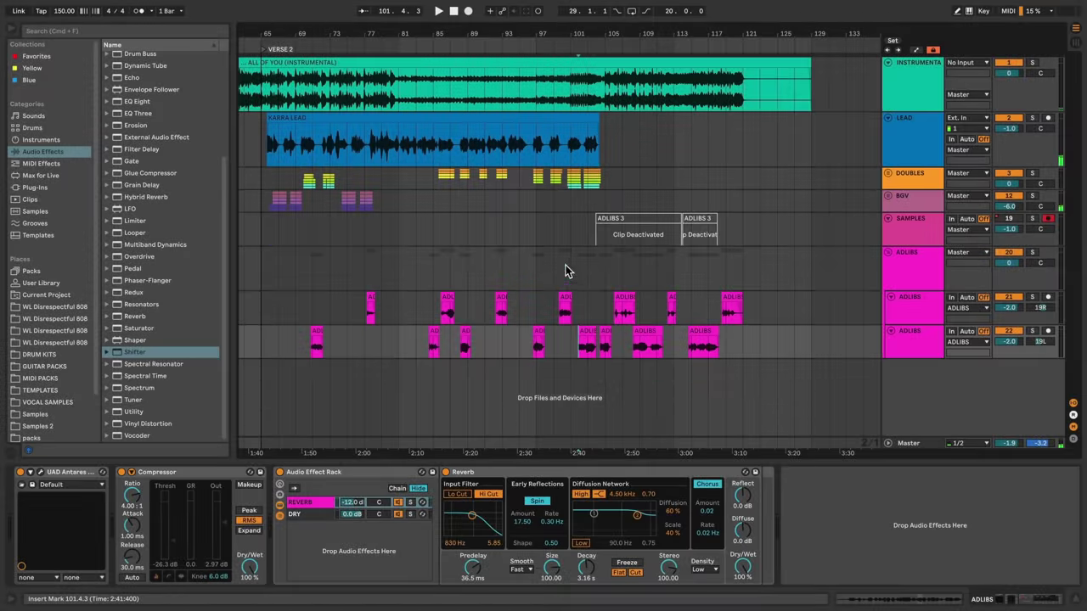
- Automate the SHIFTER chain to switch from off to on at about bar 101 and set its volume to -7.0 dB
click(567, 271)
click(647, 576)
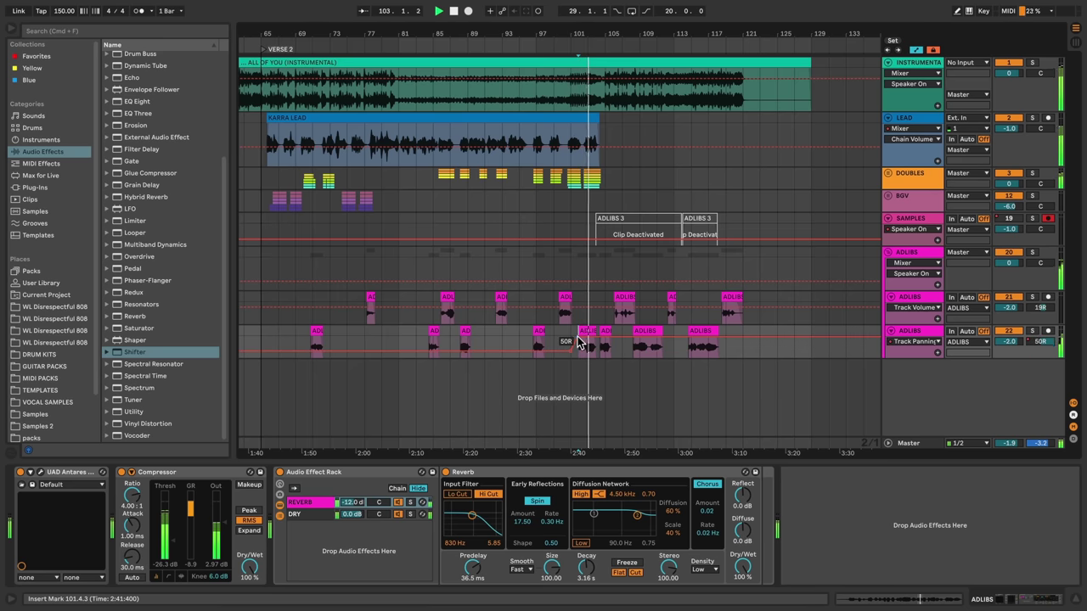
click(577, 282)
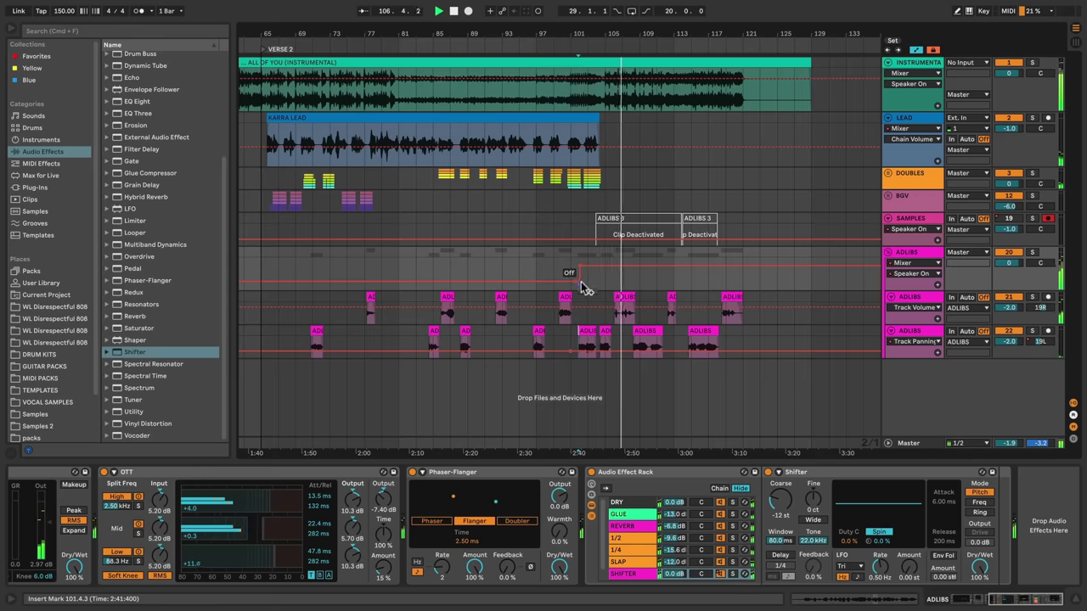
drag(582, 287, 581, 268)
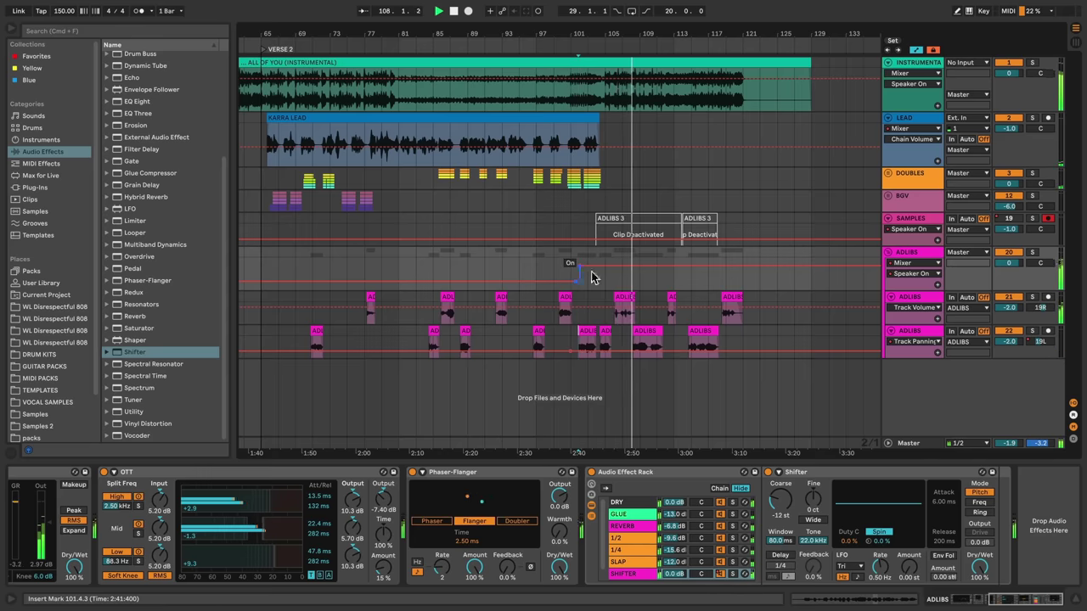
click(648, 574)
drag(675, 574, 675, 597)
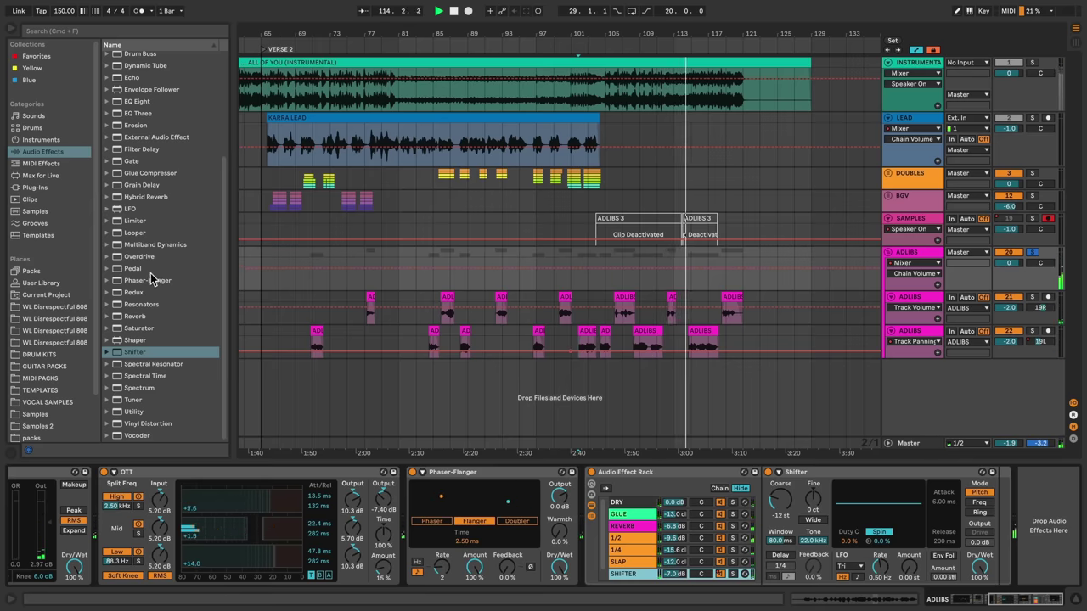
- Add an Overdrive after the Shifter with its filter at 902 Hz and 4.22, Dynamics 43% and Dry/Wet 26%, and hide the automation lanes
click(139, 257)
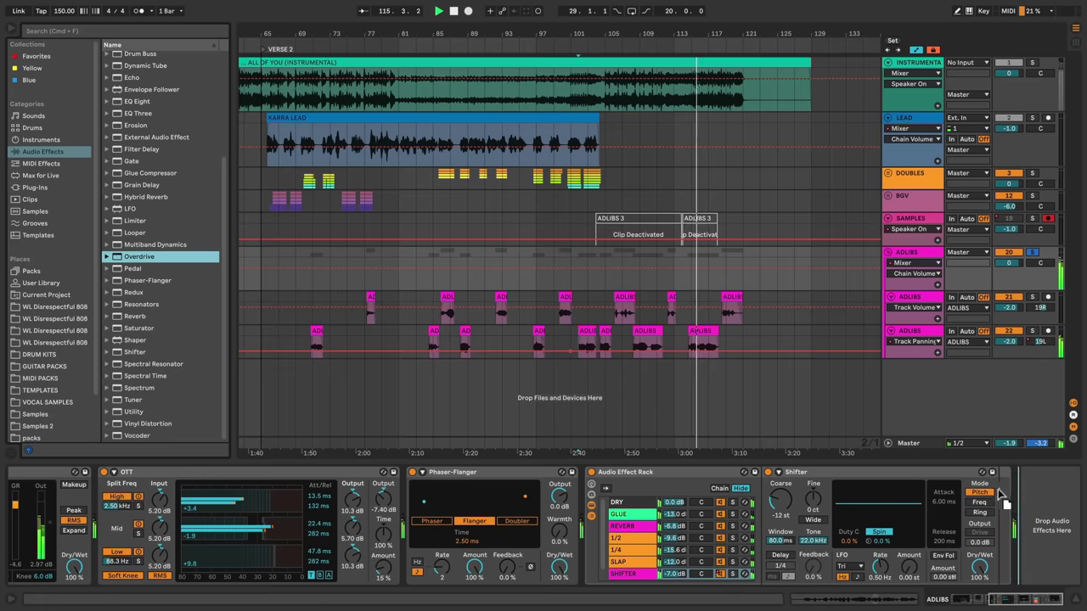
drag(1001, 495, 1006, 502)
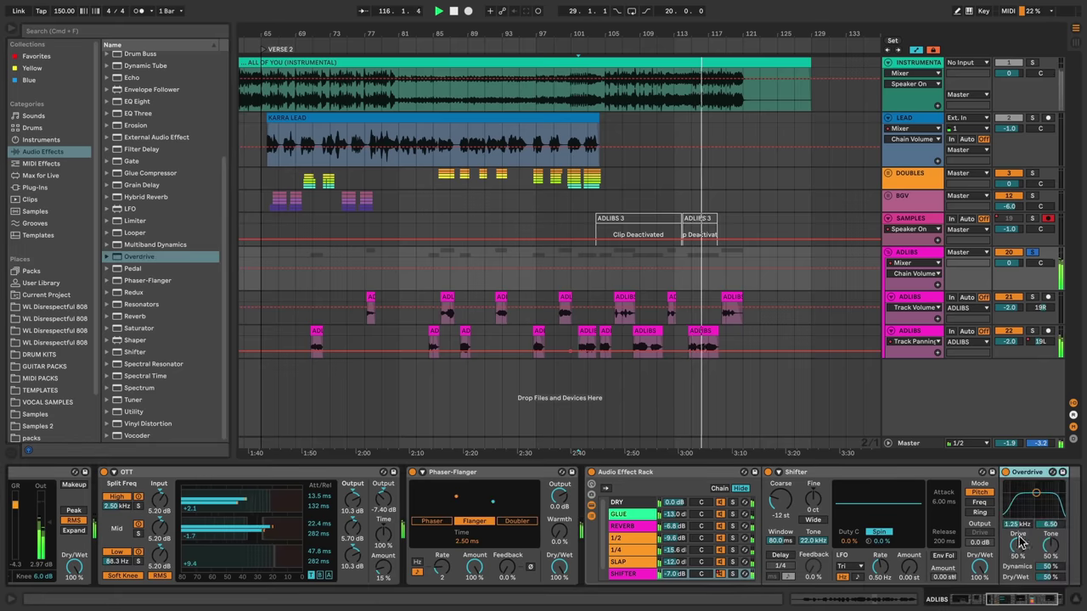
drag(1035, 493, 1035, 500)
drag(1050, 577, 1050, 608)
click(1050, 567)
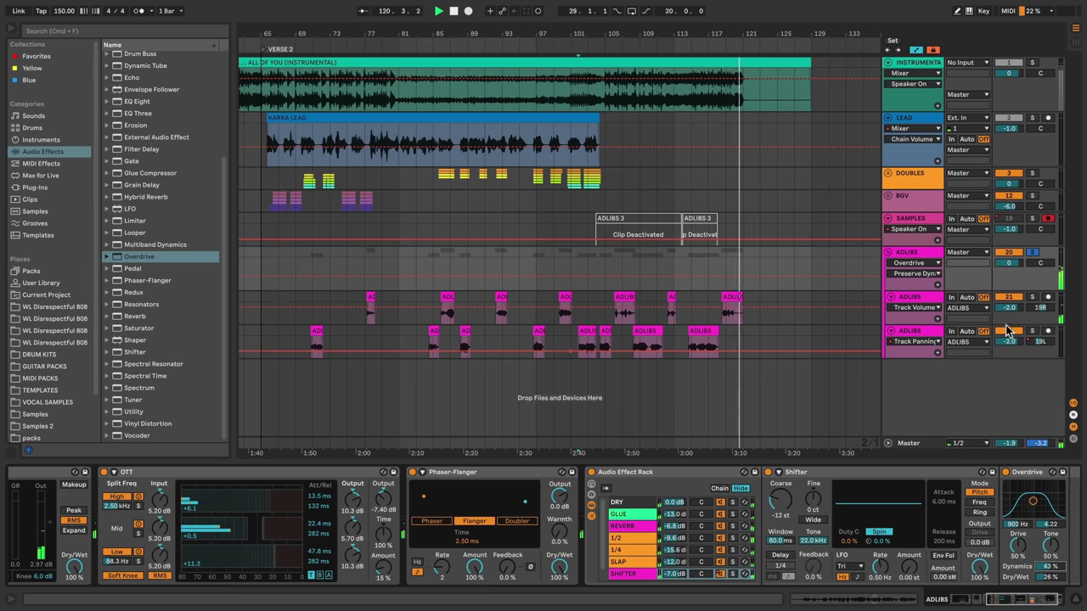
key(a)
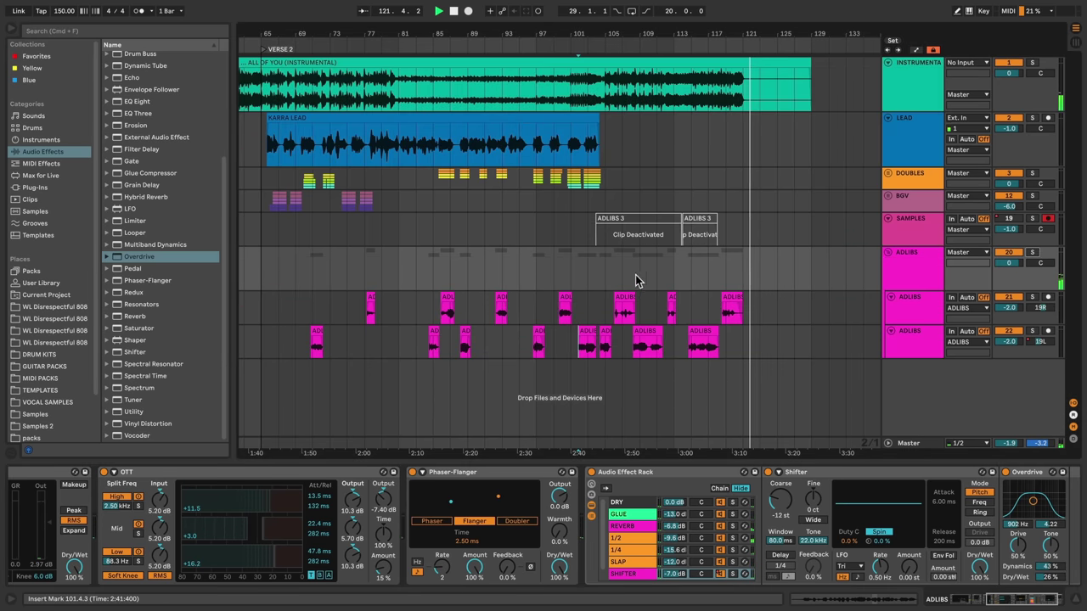
- Play from bar 105 and automate the ADLIBS group's track volume to step up to -2.0 dB after about bar 101
click(603, 266)
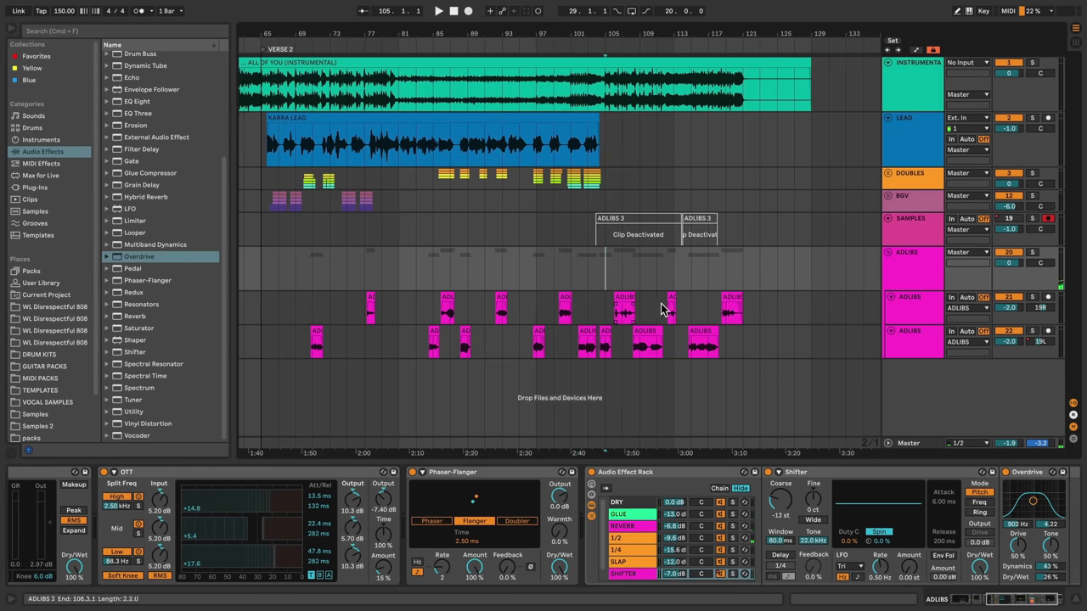
key(space)
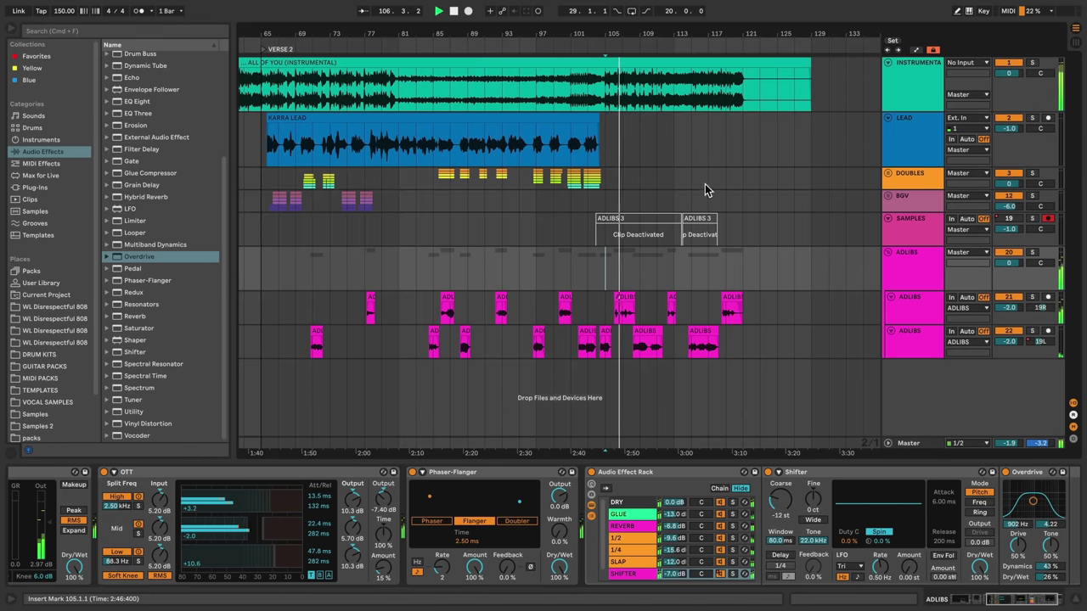
right_click(993, 272)
click(994, 273)
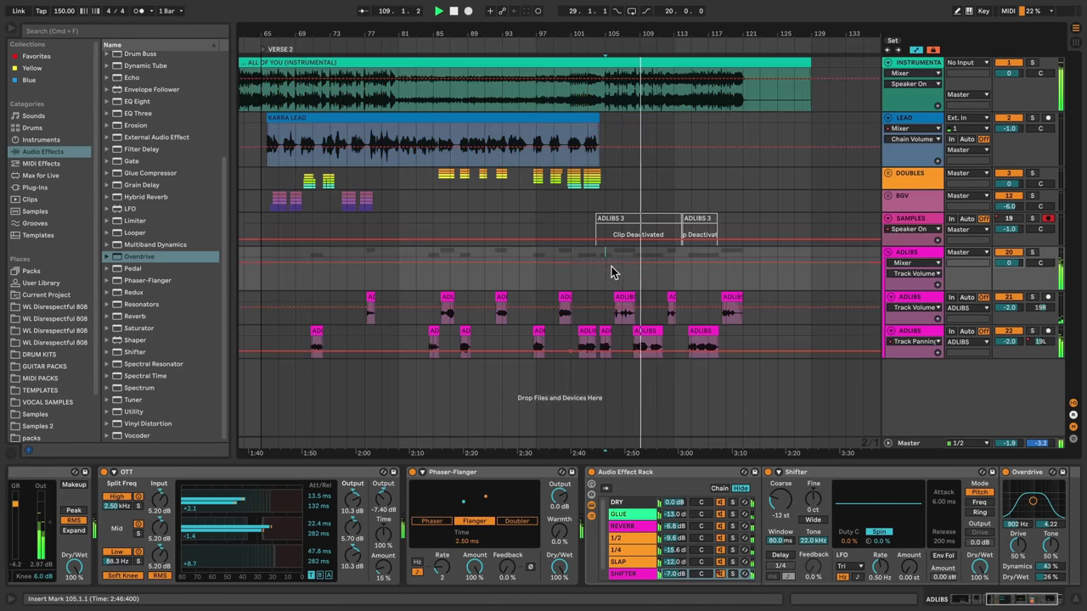
drag(587, 261, 575, 268)
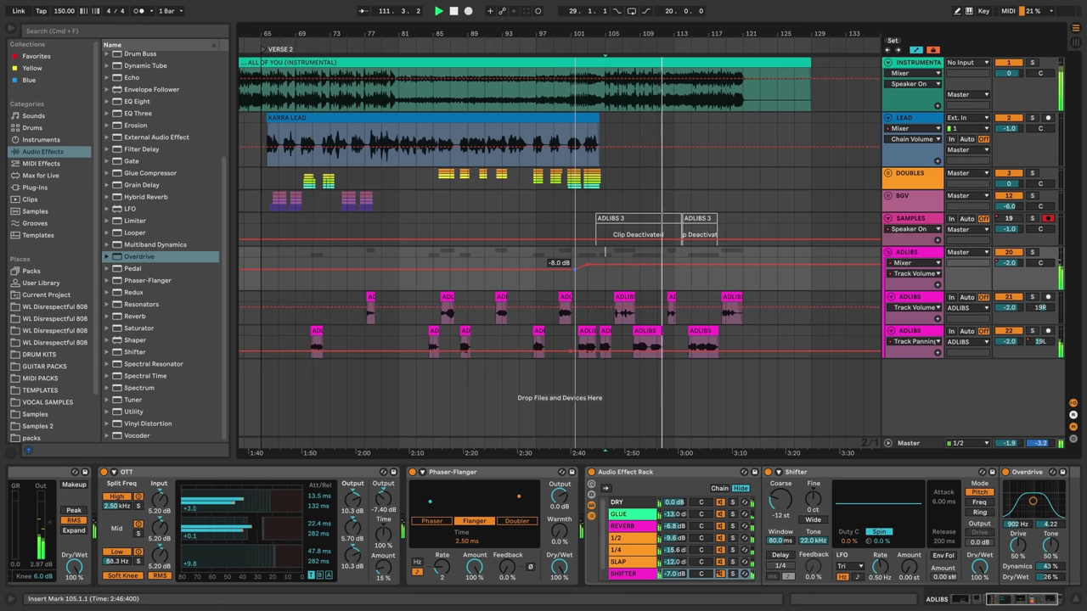
key(a)
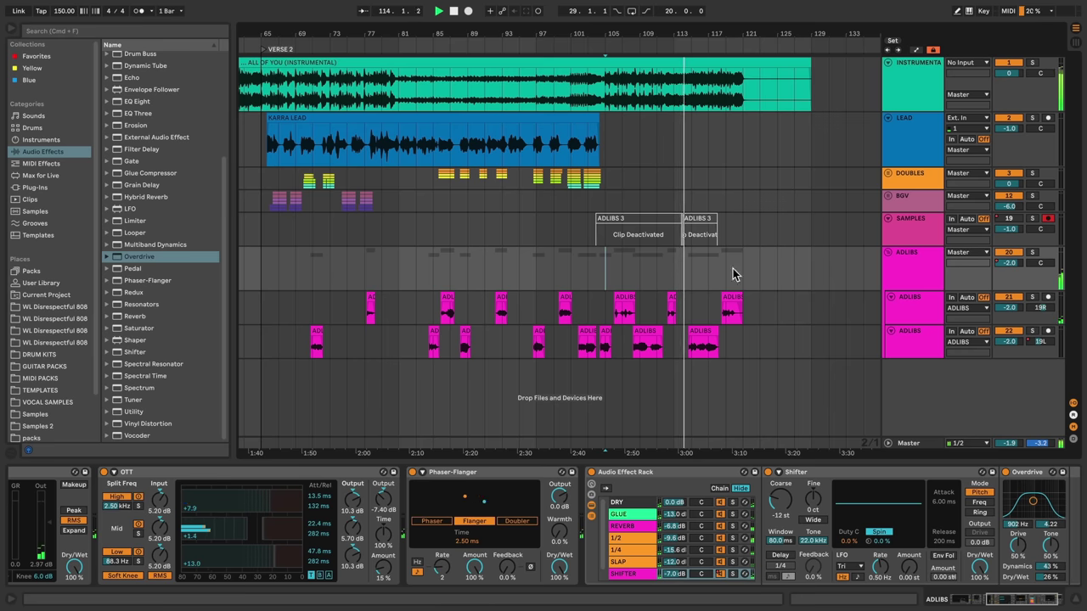
key(a)
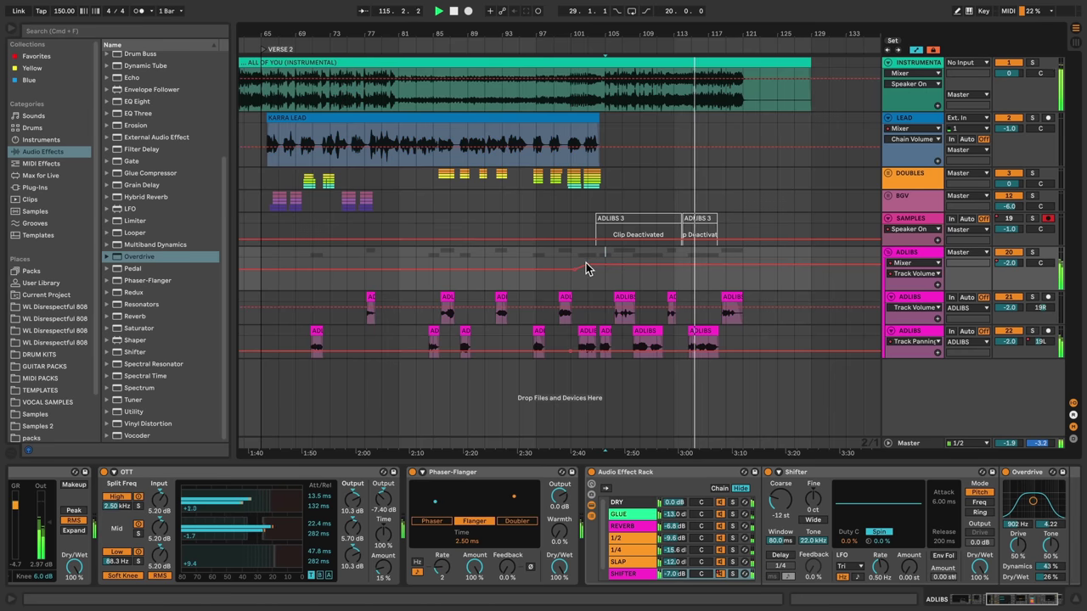
key(a)
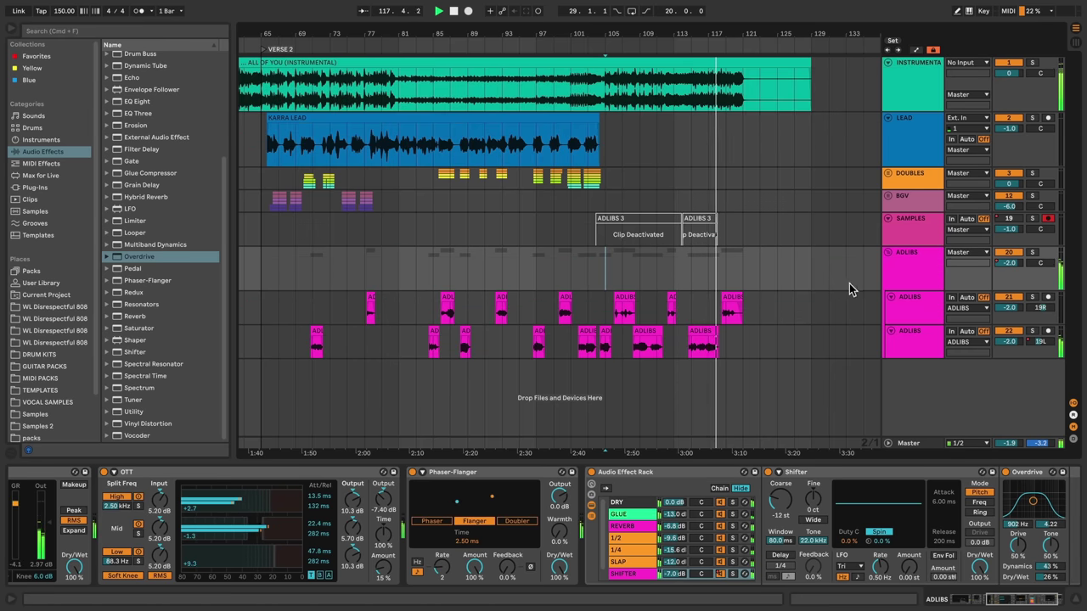
- Audition the adlibs again from about bar 114 to check the balance of the effects chain
scroll(543, 586, left, 3)
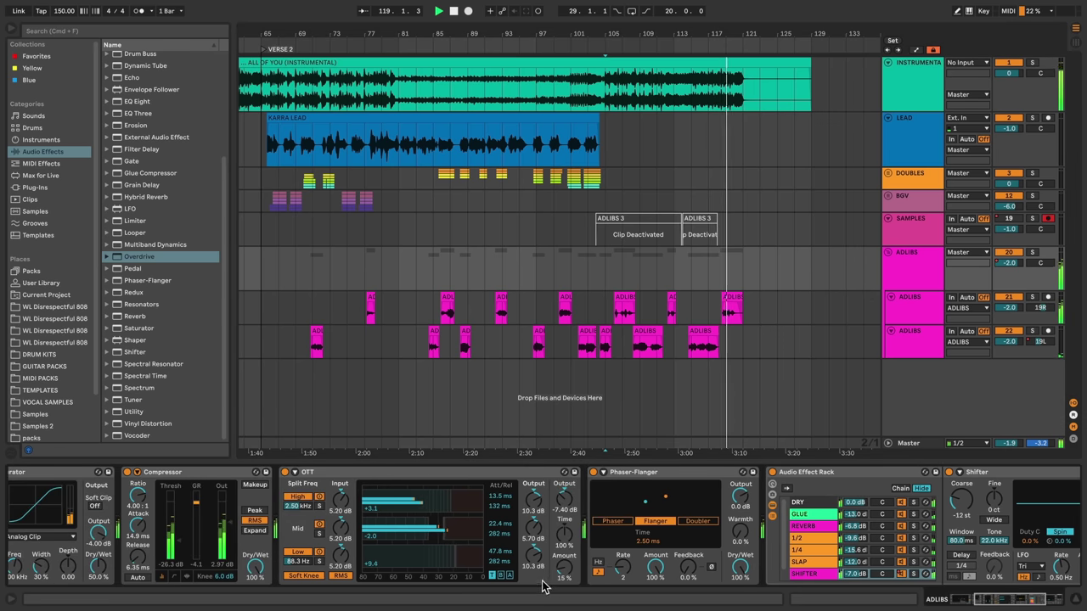
click(686, 355)
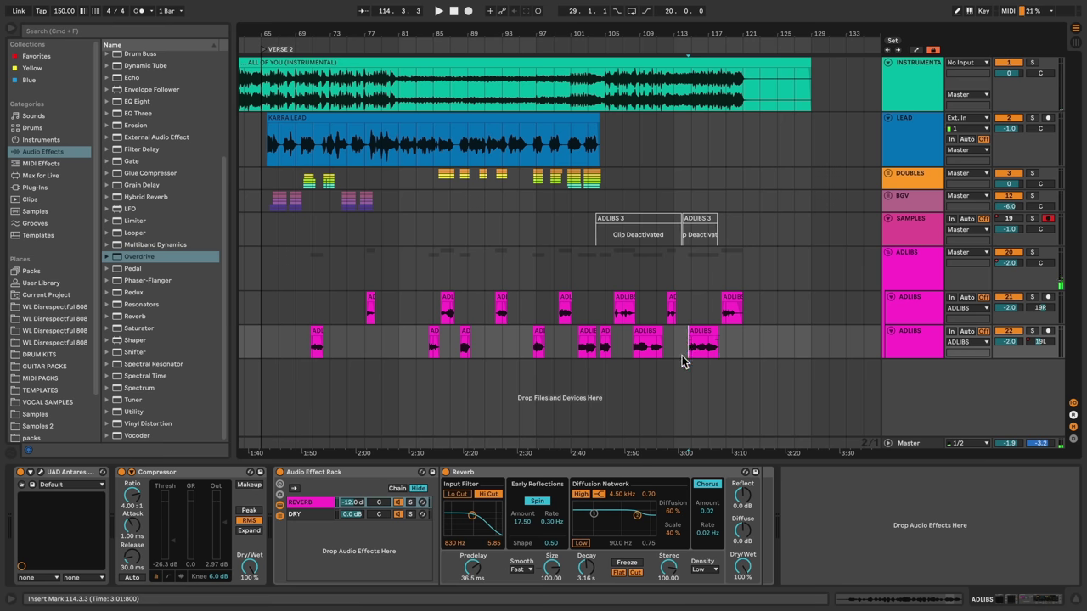
click(879, 276)
key(space)
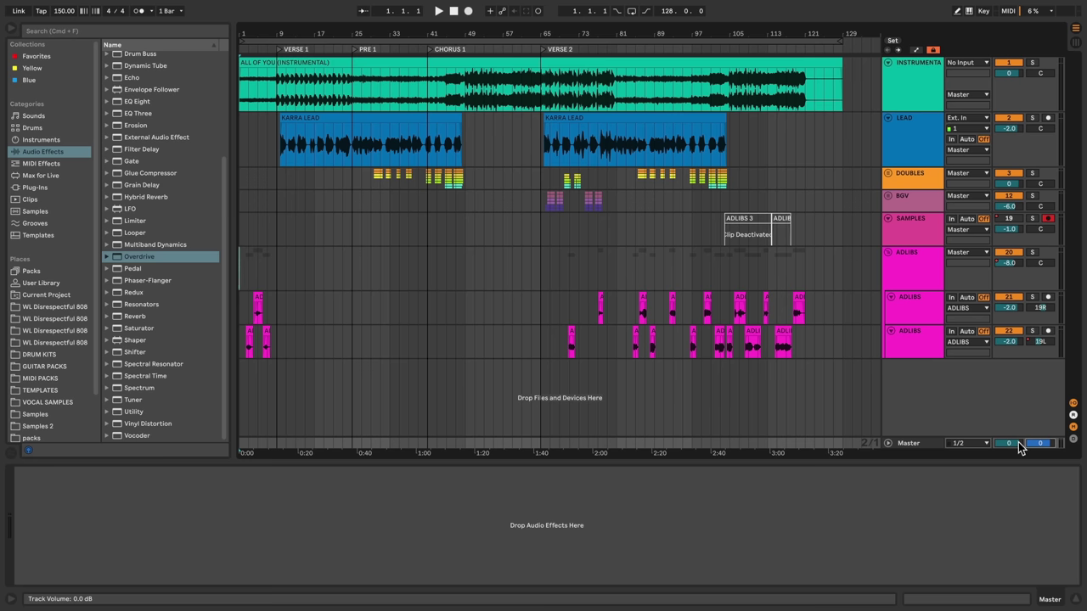
- Add a Channel EQ to the Master track
click(922, 444)
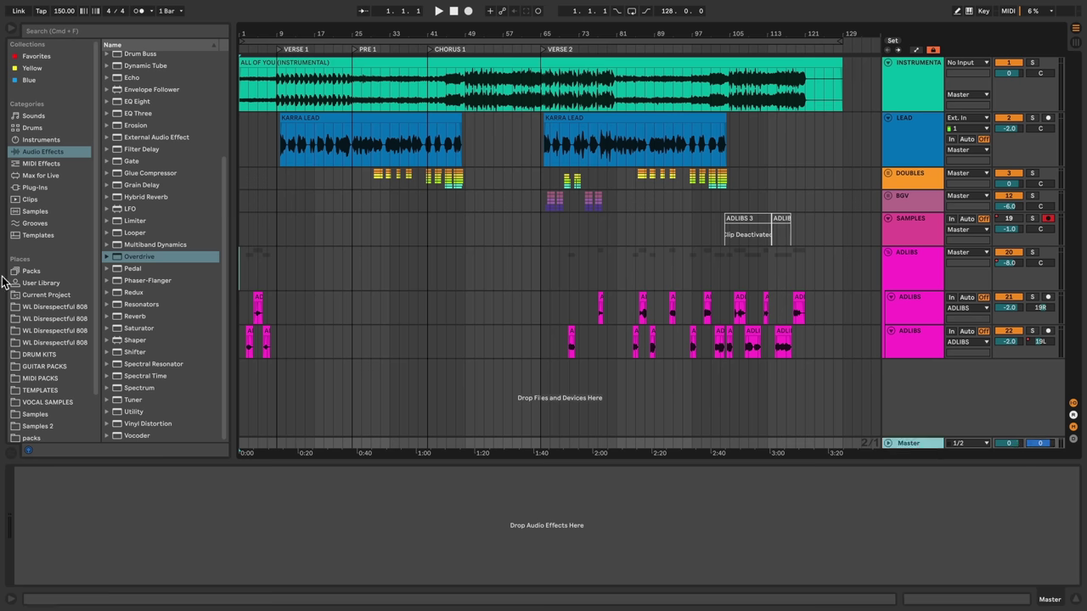
click(144, 174)
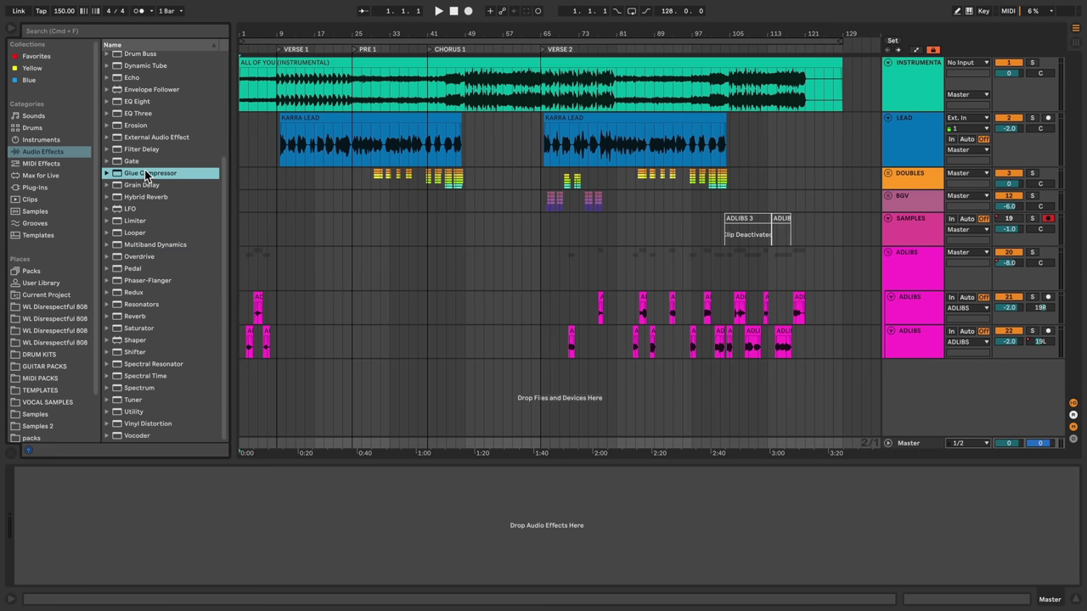
scroll(146, 88, up, 3)
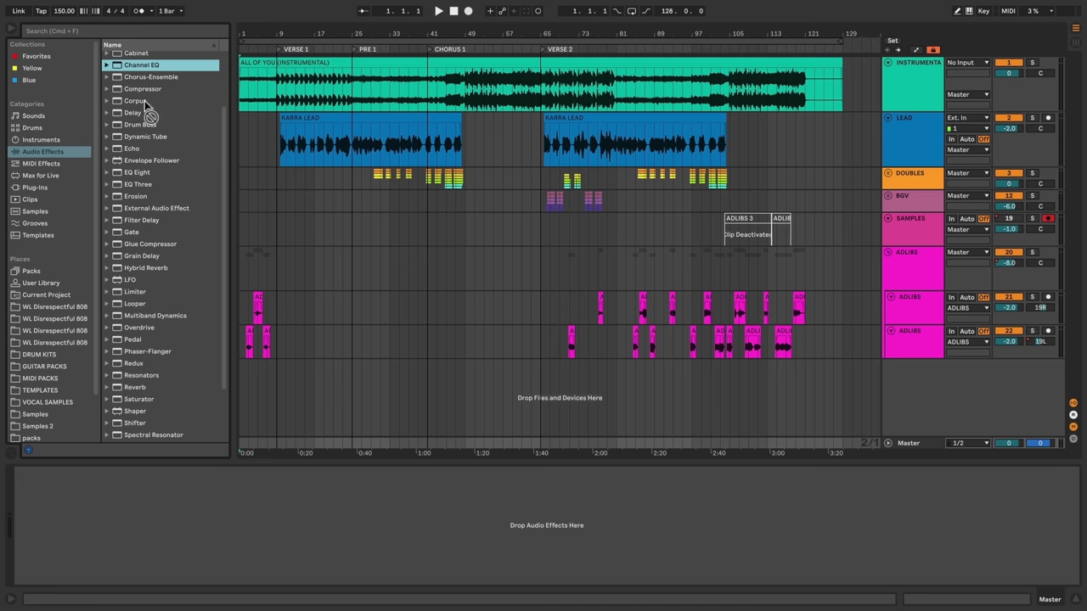
drag(117, 558, 113, 551)
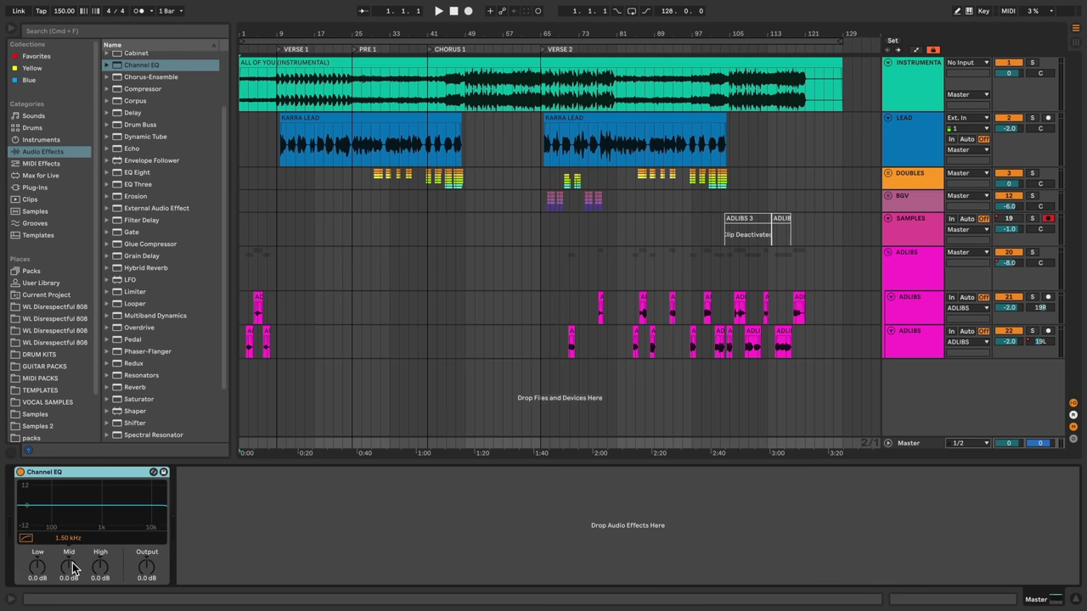
- Expand the Master track, collapse the ADLIBS group and play the song from bar 9 with the Master's devices shown
click(272, 144)
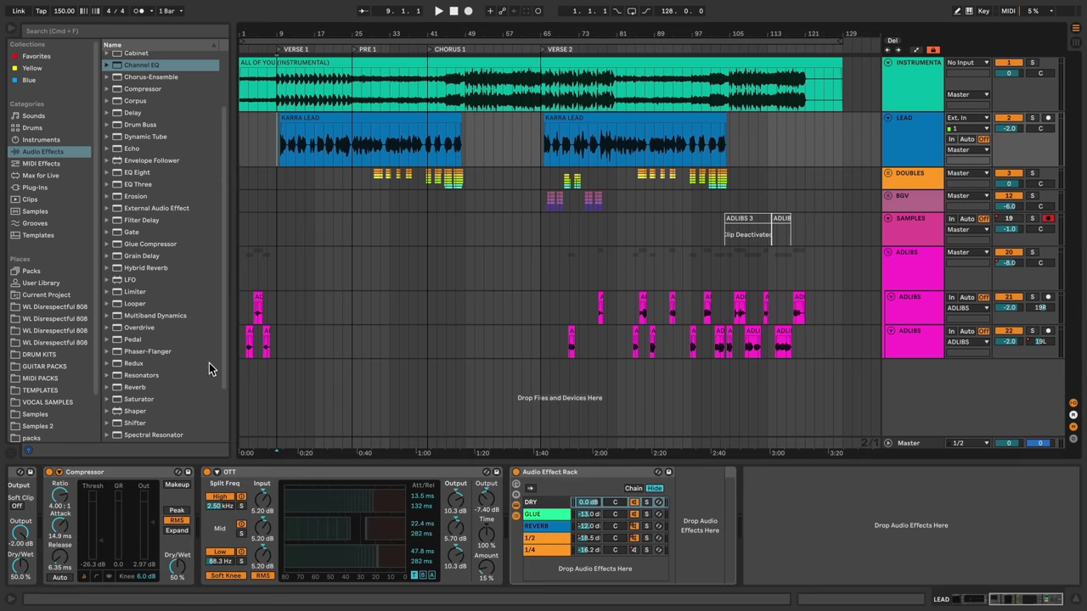
click(887, 443)
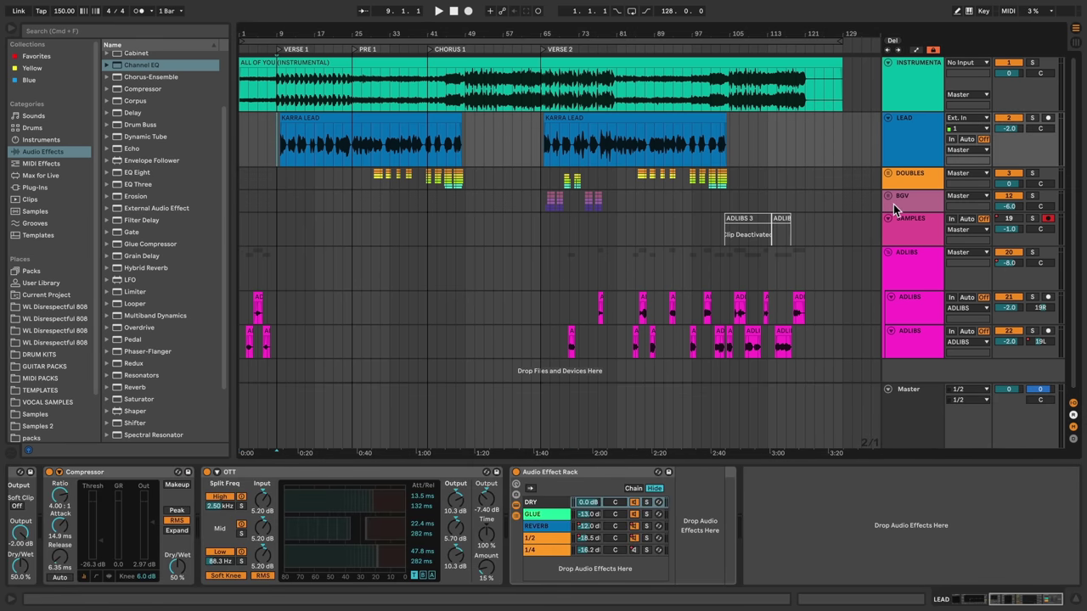
click(887, 253)
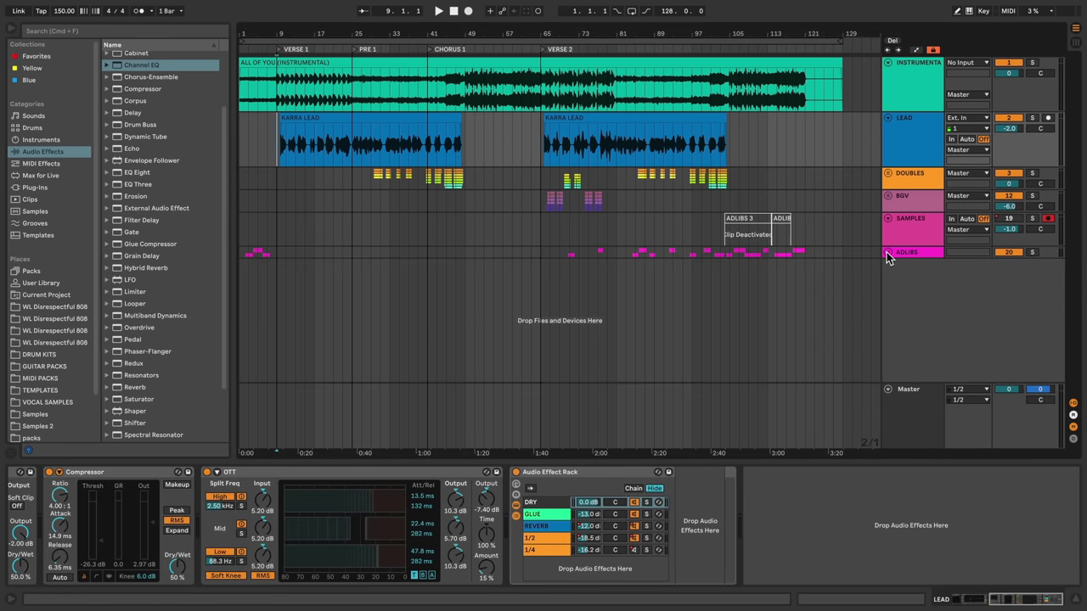
click(273, 403)
key(space)
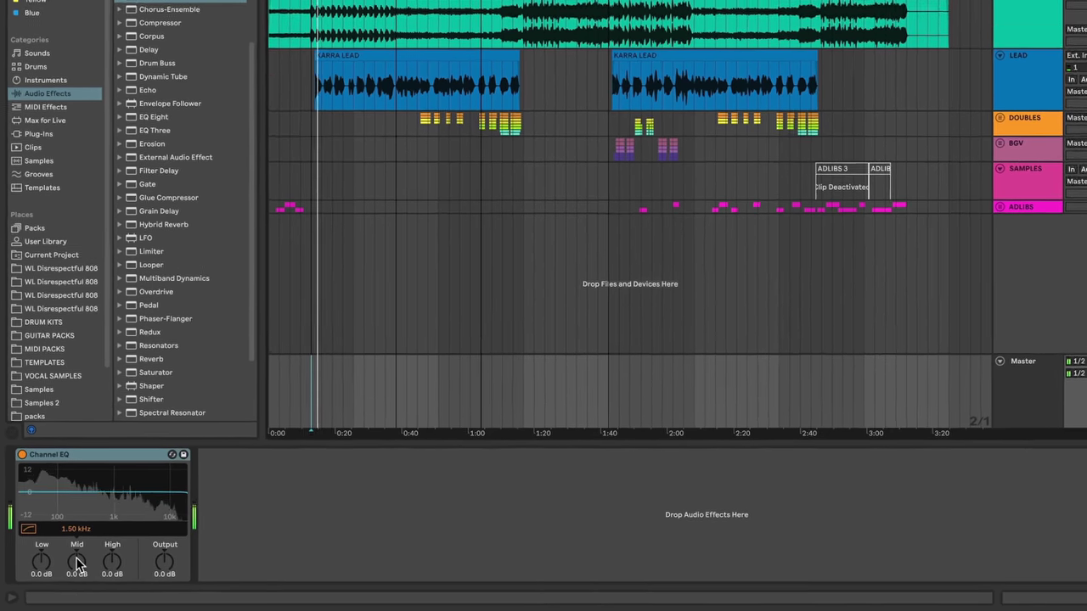
- Sweep the Master Channel EQ's mid band up to 3.45 kHz and set its gain to 1.0 dB
drag(69, 569, 107, 525)
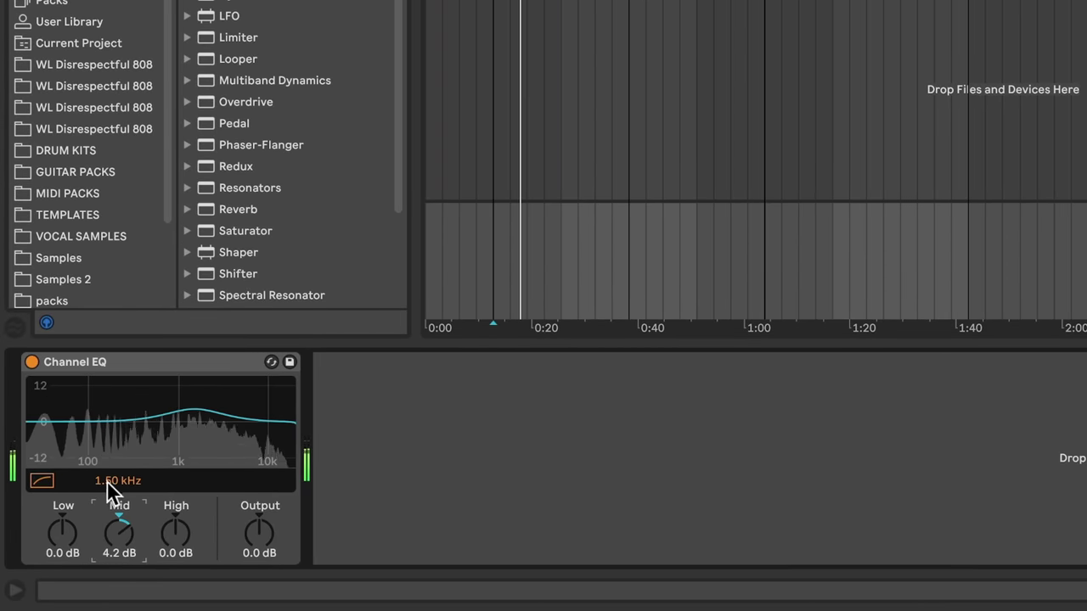
mouse_move(107, 480)
mouse_down()
mouse_move(107, 464)
mouse_move(107, 473)
mouse_up()
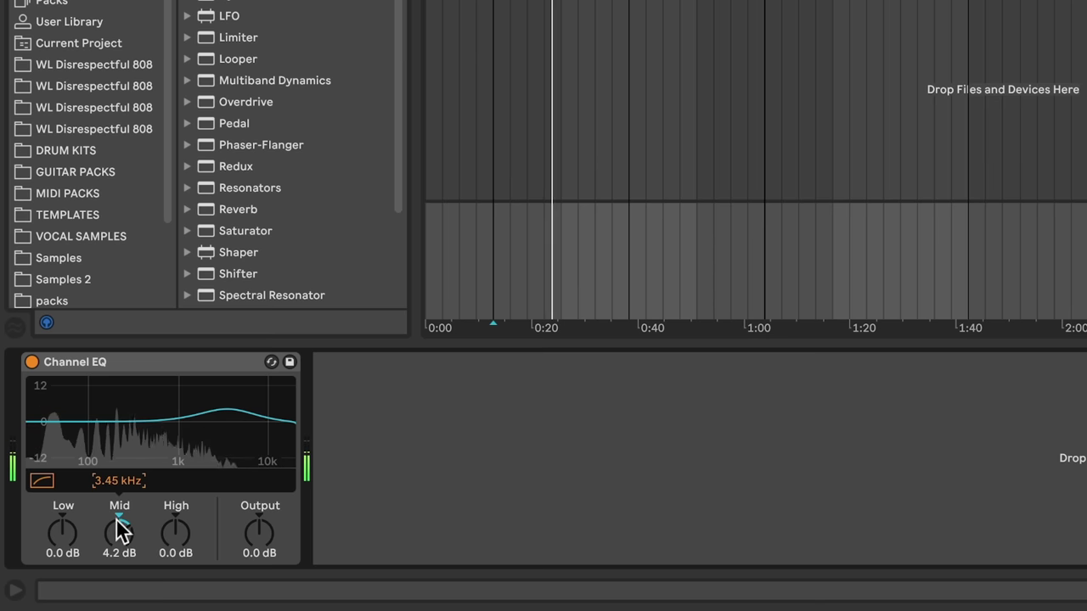
drag(119, 530, 141, 526)
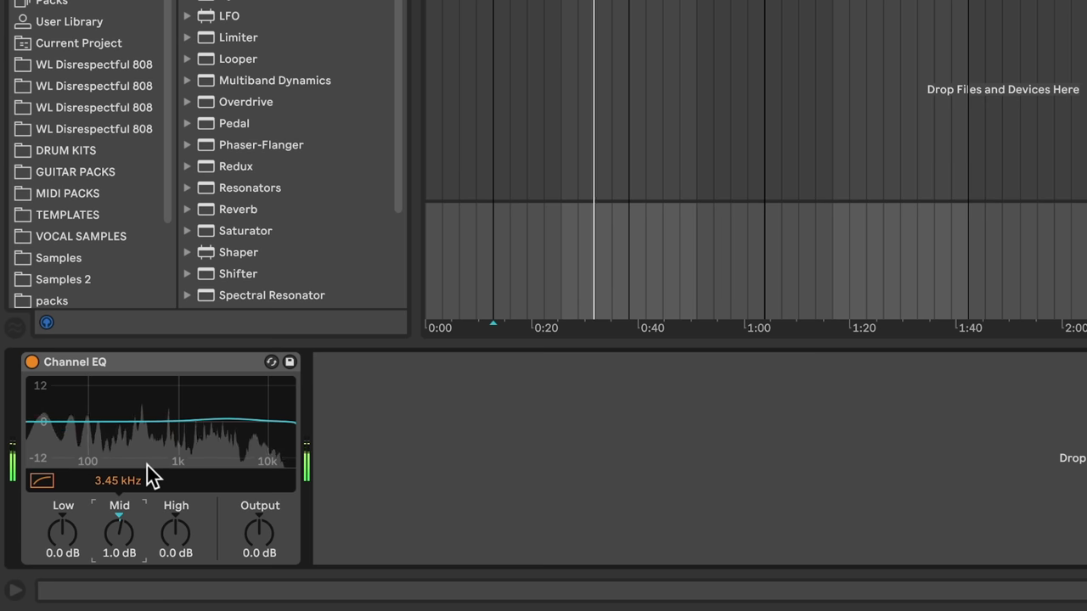
- Try 3 kHz and 4 kHz for the Channel EQ's mid frequency and settle on 4.06 kHz
click(128, 481)
text(3)
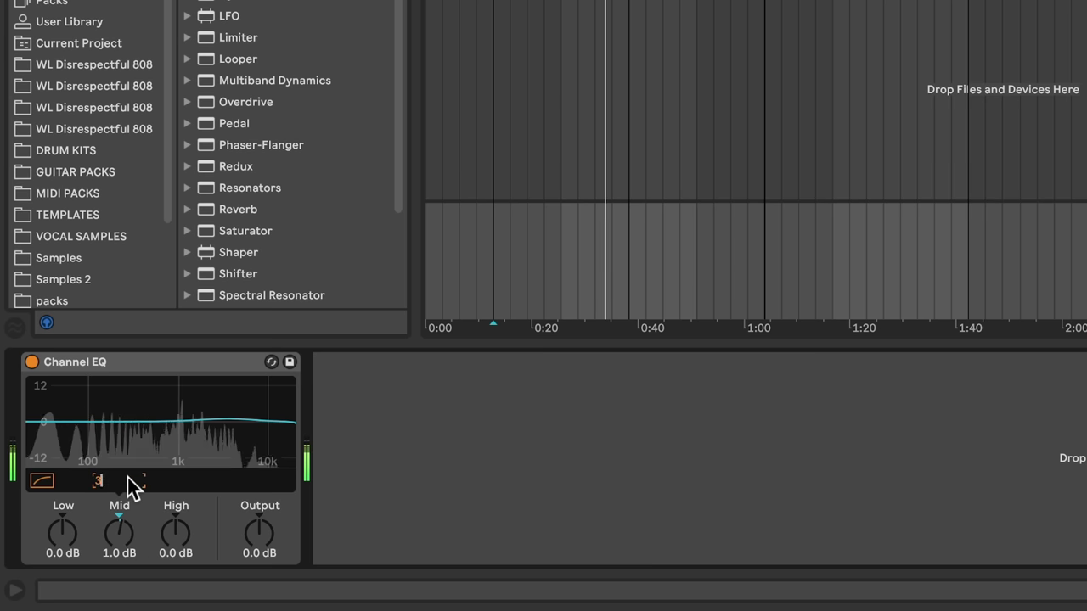
text(000)
key(Return)
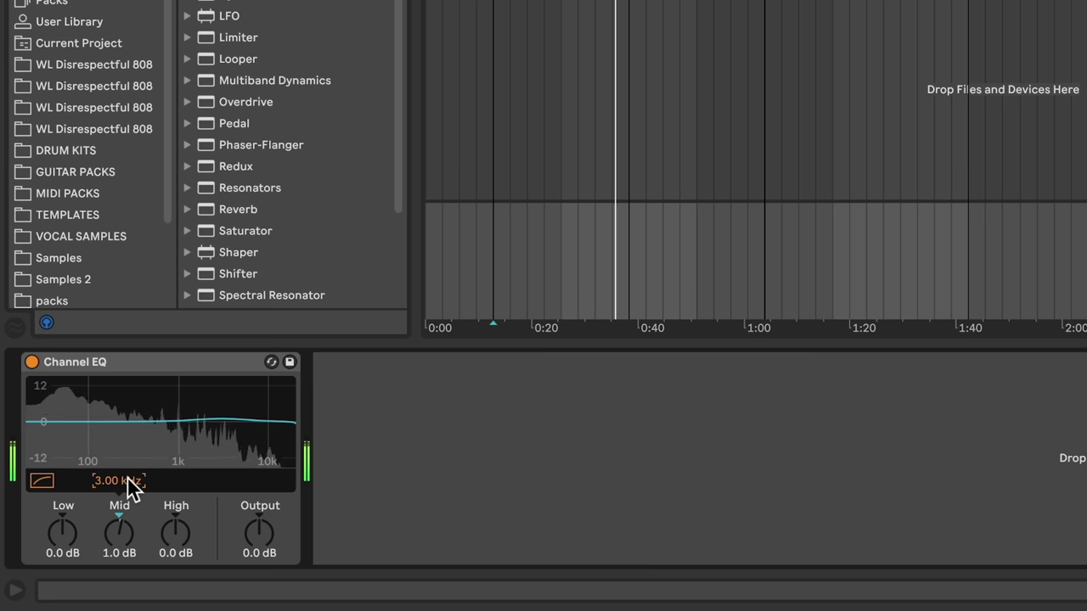
text(4000)
key(Return)
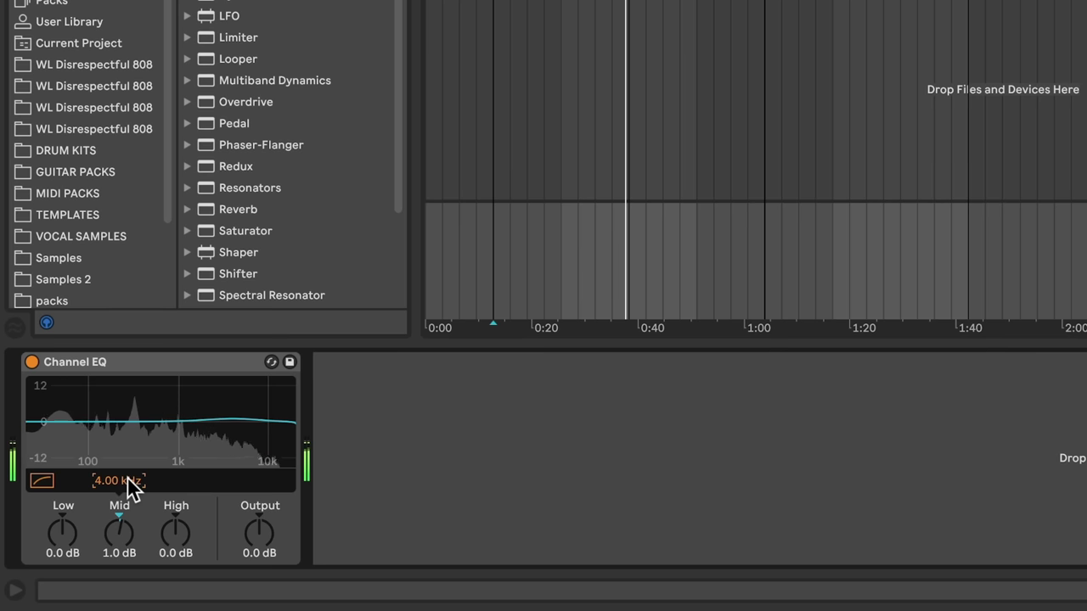
text(10)
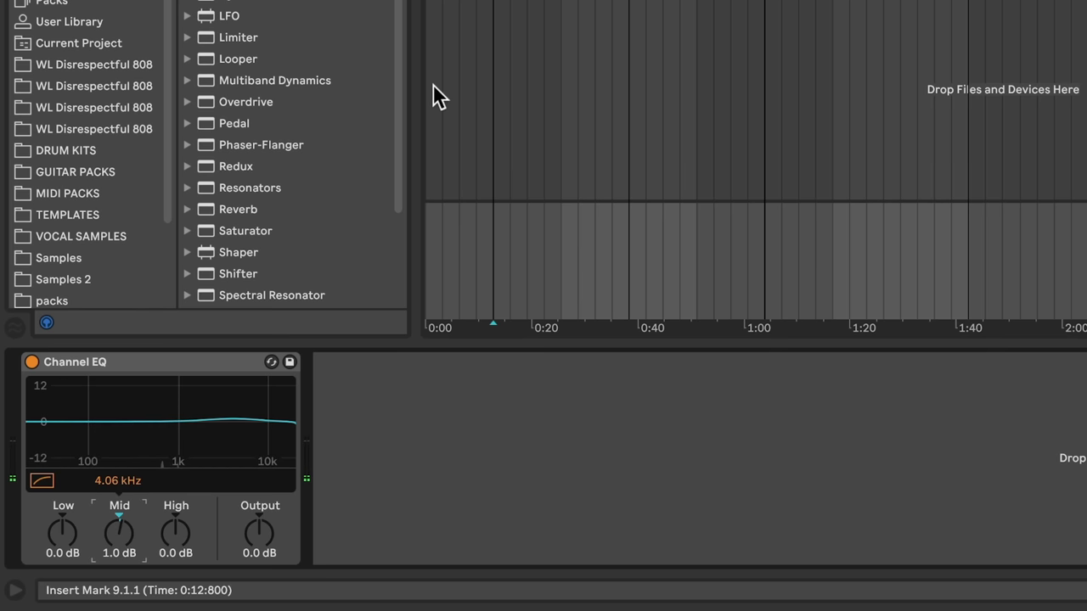
- Add a Saturator after the Channel EQ with Color on, Drive 2.00 dB, Output -2.00 dB and Dry/Wet 50%
drag(398, 17, 398, 0)
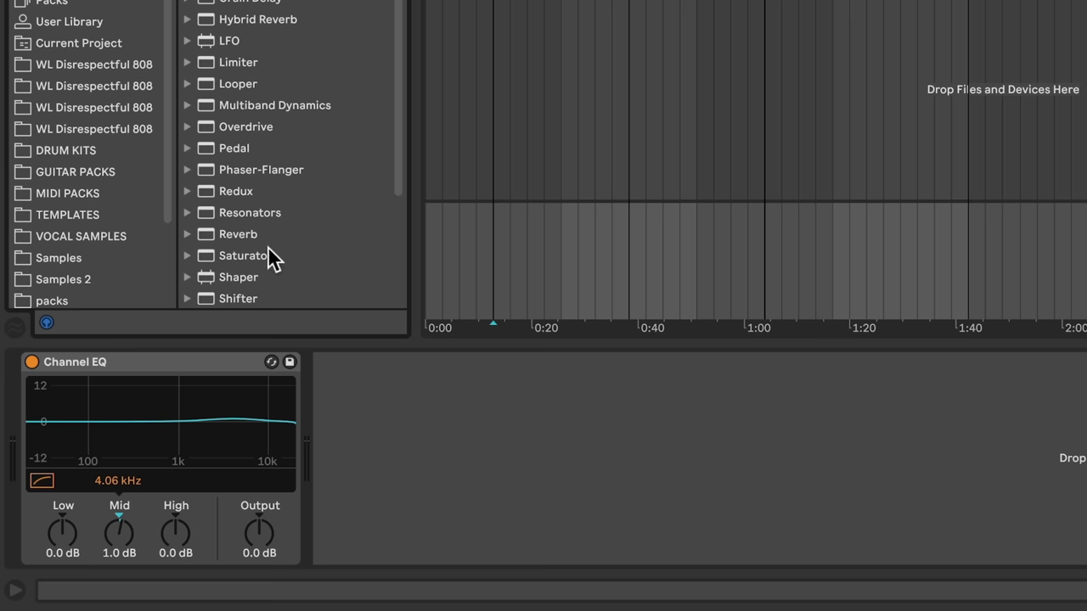
drag(267, 255, 351, 401)
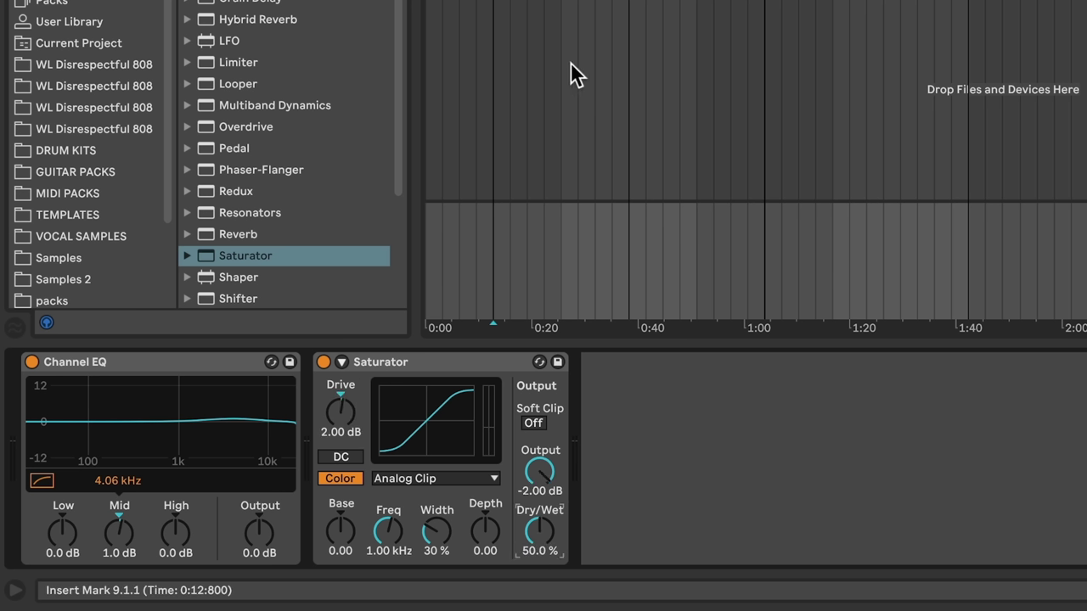
- Play the song from bar 49 and compare it with the Master's Channel EQ and Saturator bypassed and active
click(833, 3)
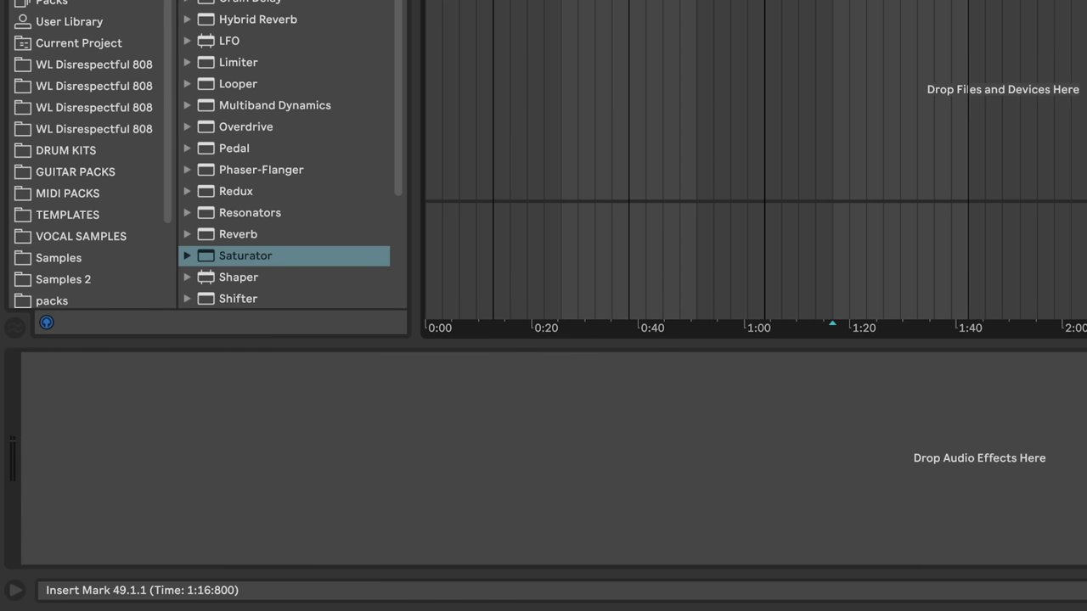
click(840, 251)
click(436, 367)
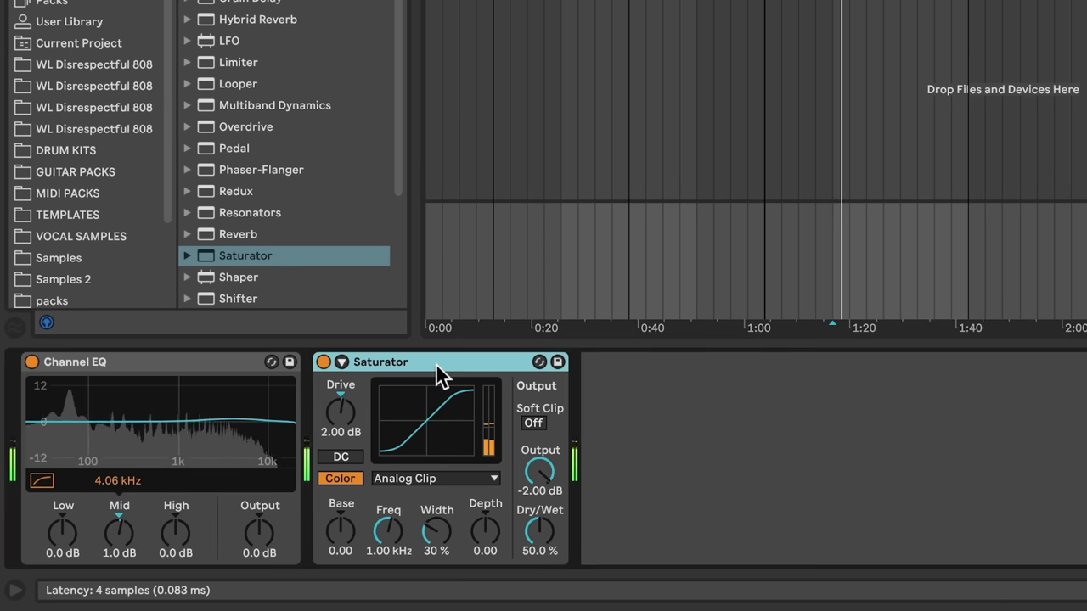
key(super+a)
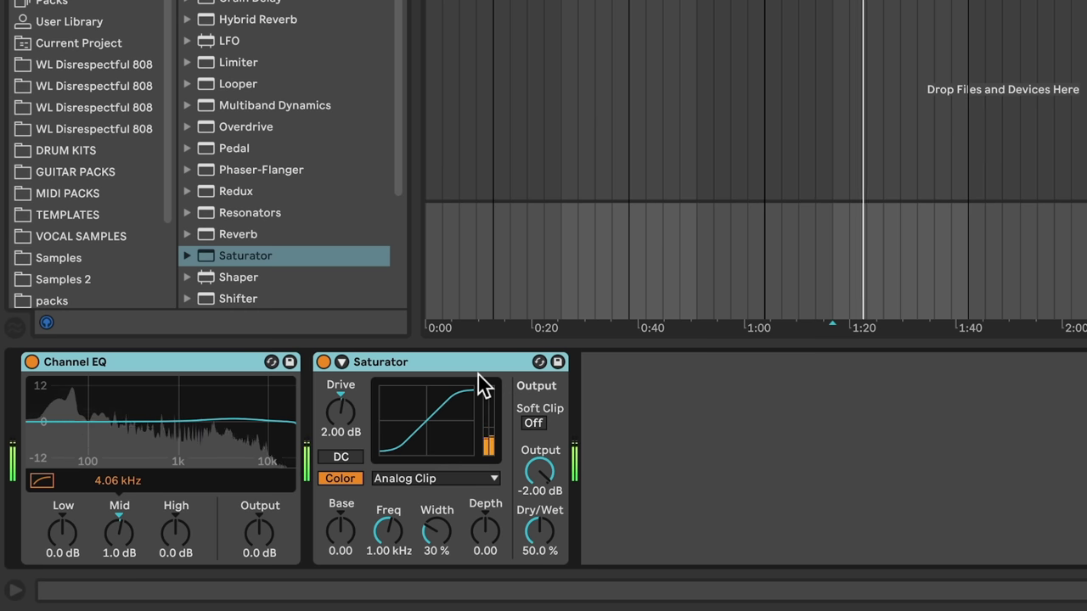
key(0)
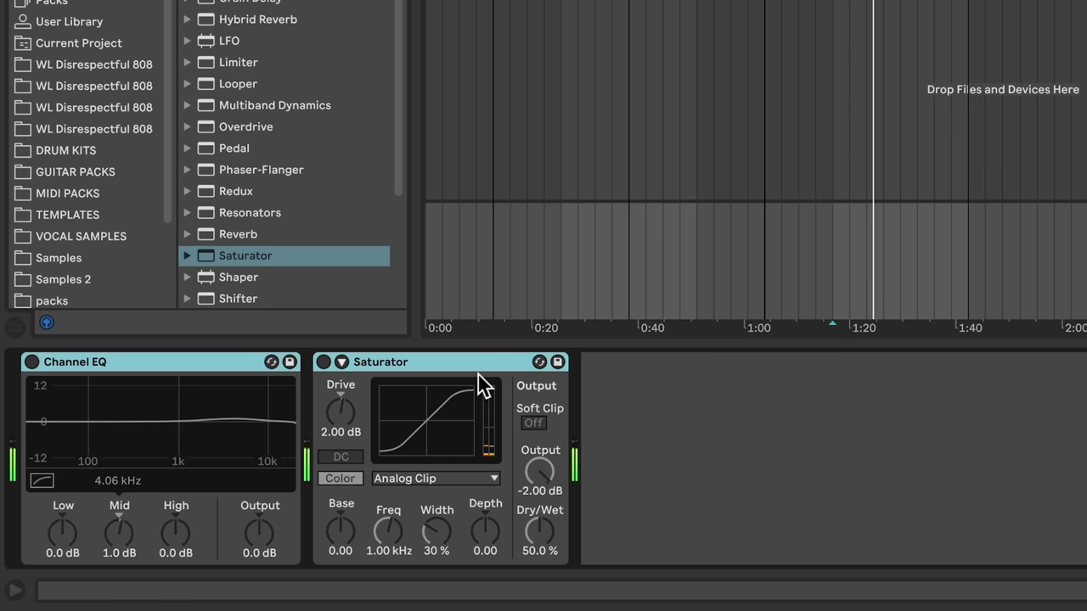
key(0)
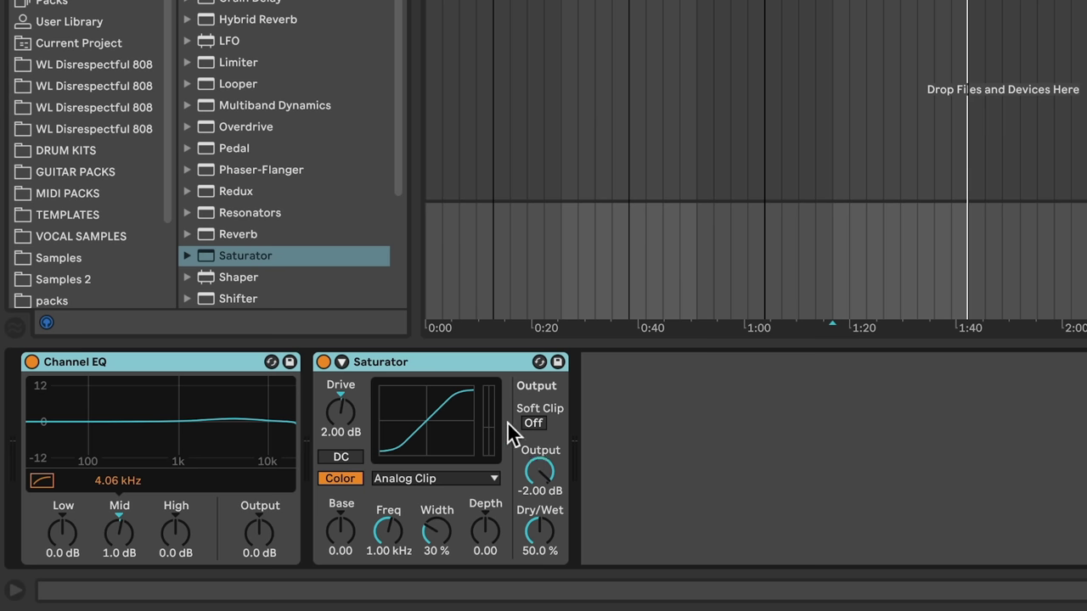
- Add a Glue Compressor after the Saturator on the Master and set its Attack to 10 and Ratio to 10
click(255, 256)
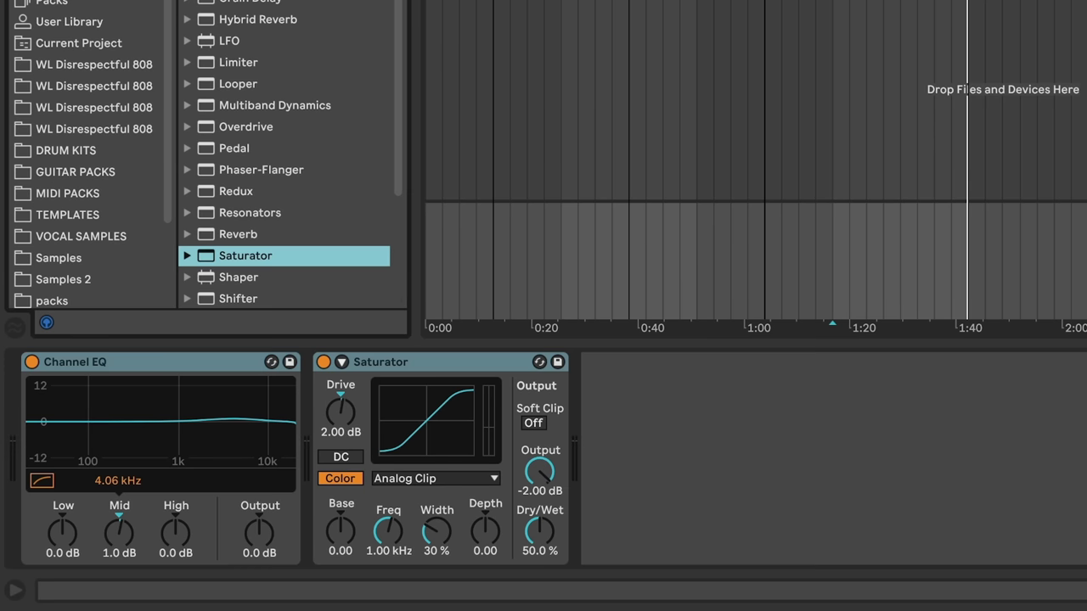
click(255, 1)
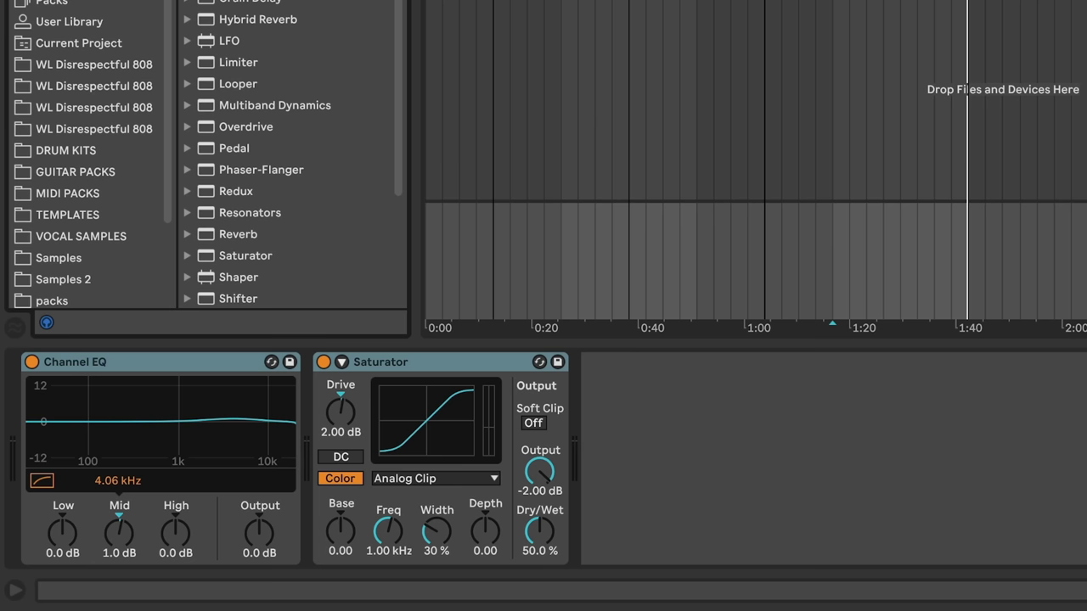
drag(601, 208, 693, 425)
click(622, 416)
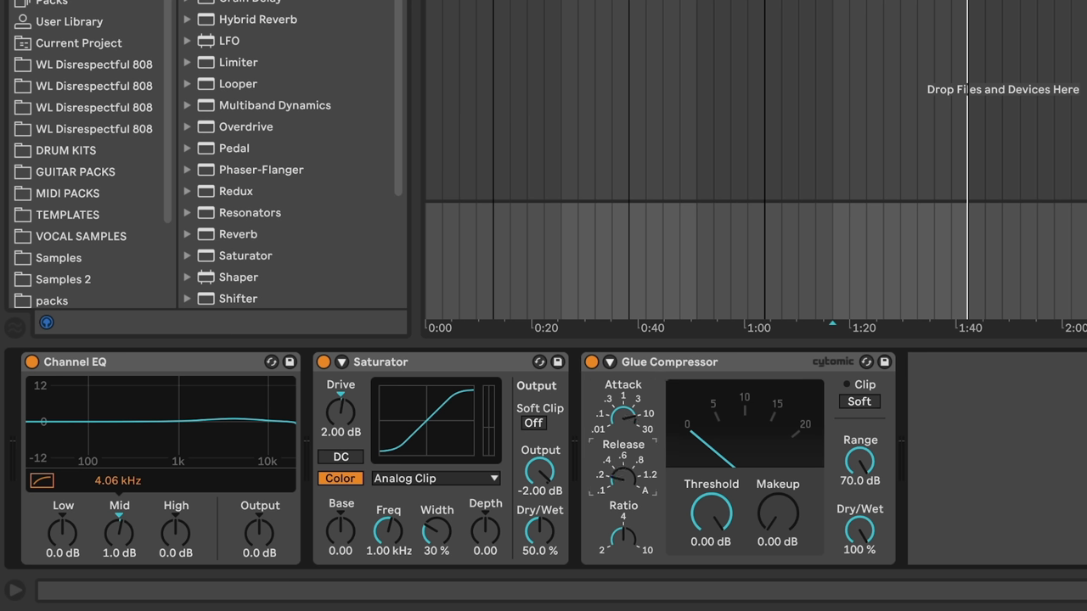
click(624, 535)
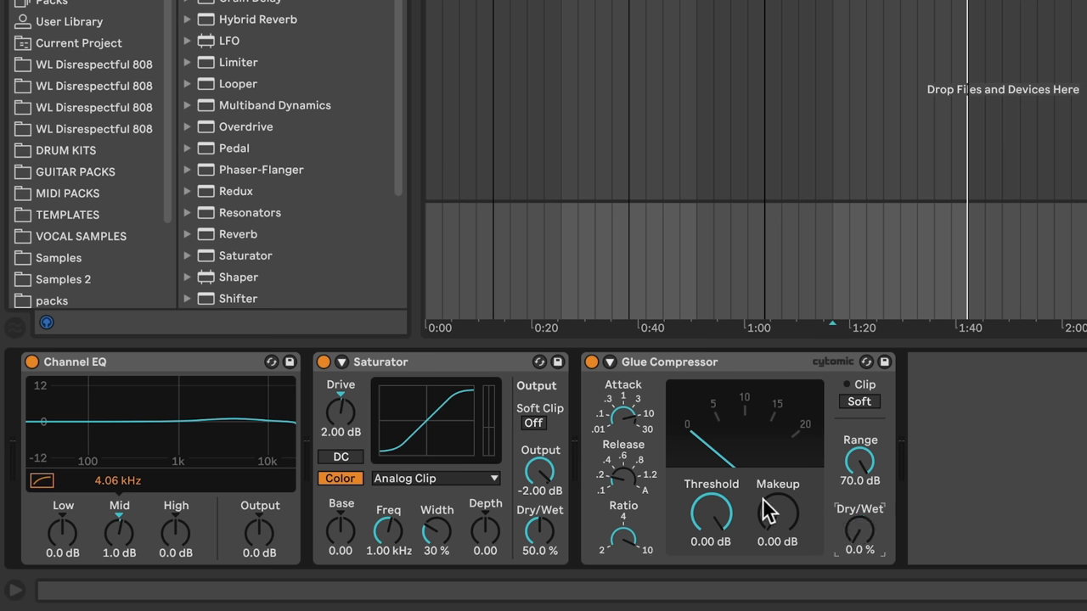
- Balance the Glue Compressor during playback to Threshold -17.1 dB, Makeup 3.17 dB and Dry/Wet 23%
drag(711, 513, 710, 582)
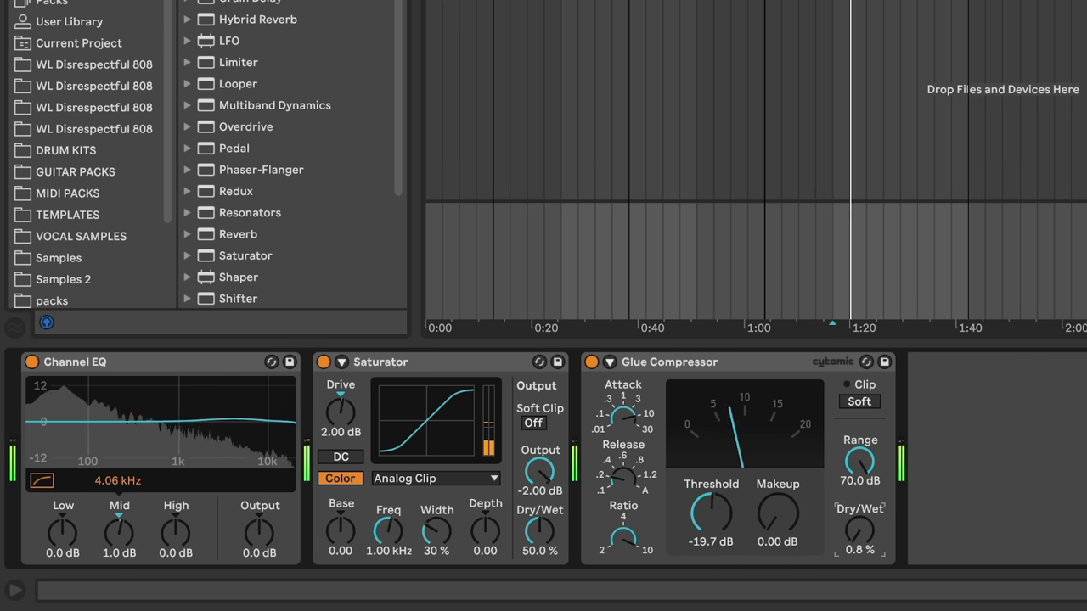
drag(859, 530, 859, 379)
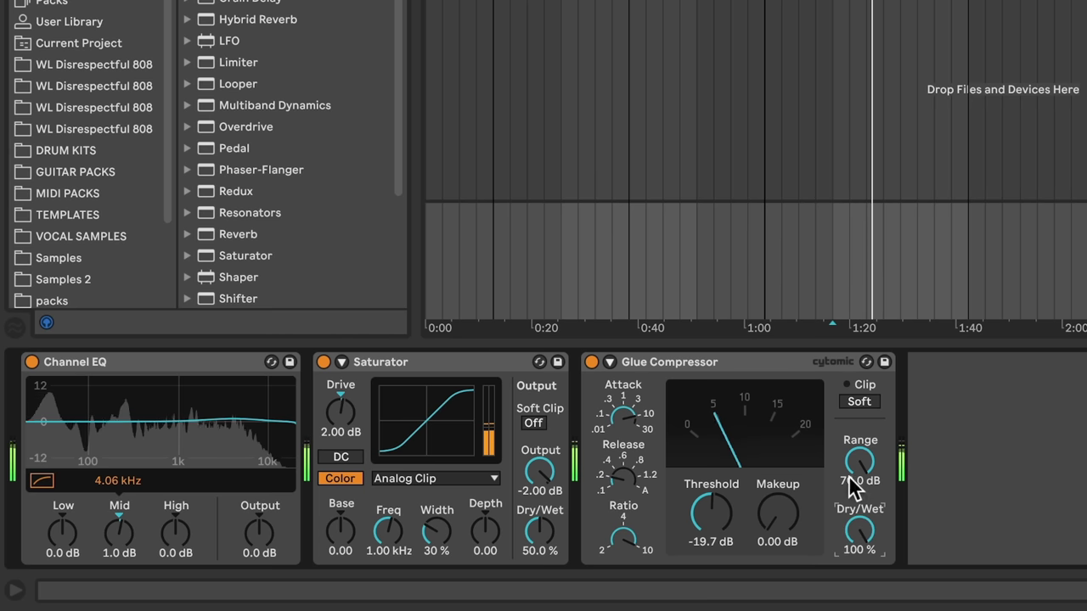
drag(777, 511, 777, 493)
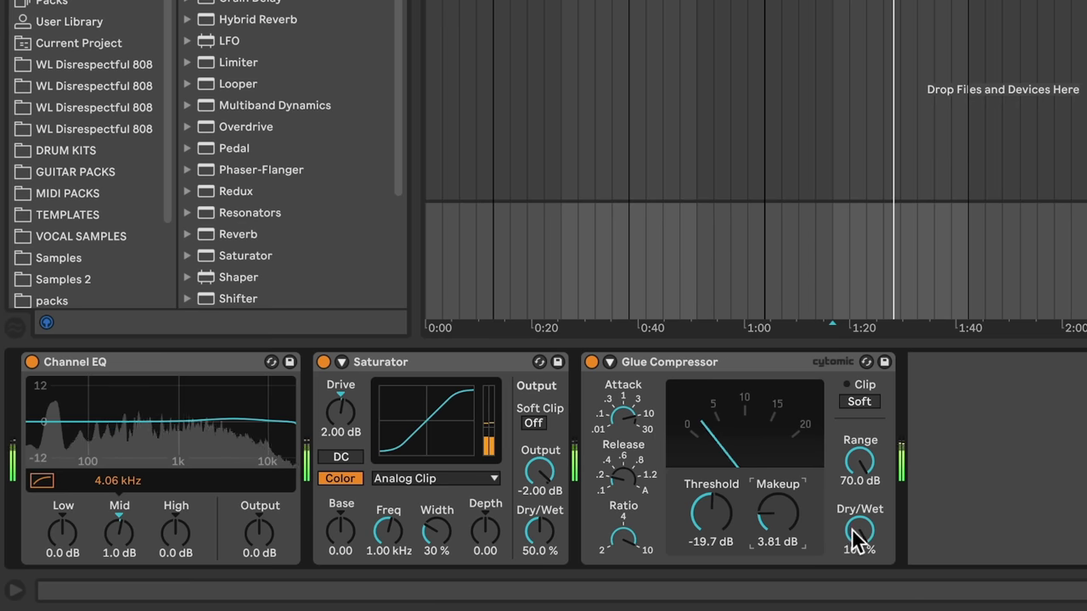
drag(857, 535, 858, 580)
drag(767, 517, 740, 517)
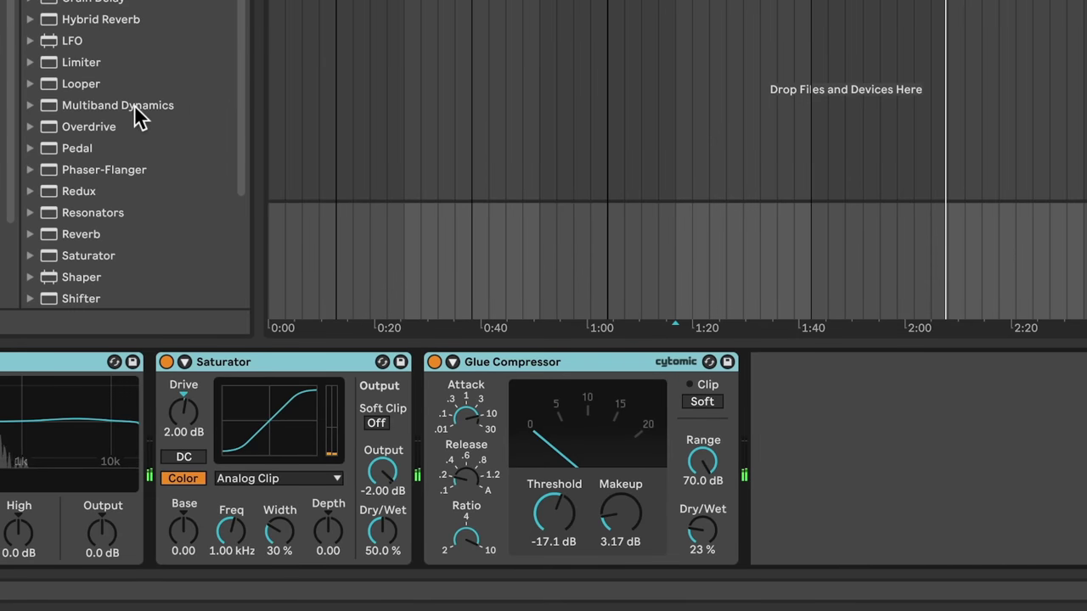
- Insert Multiband Dynamics between the Saturator and the Glue Compressor and play the song through it
click(126, 106)
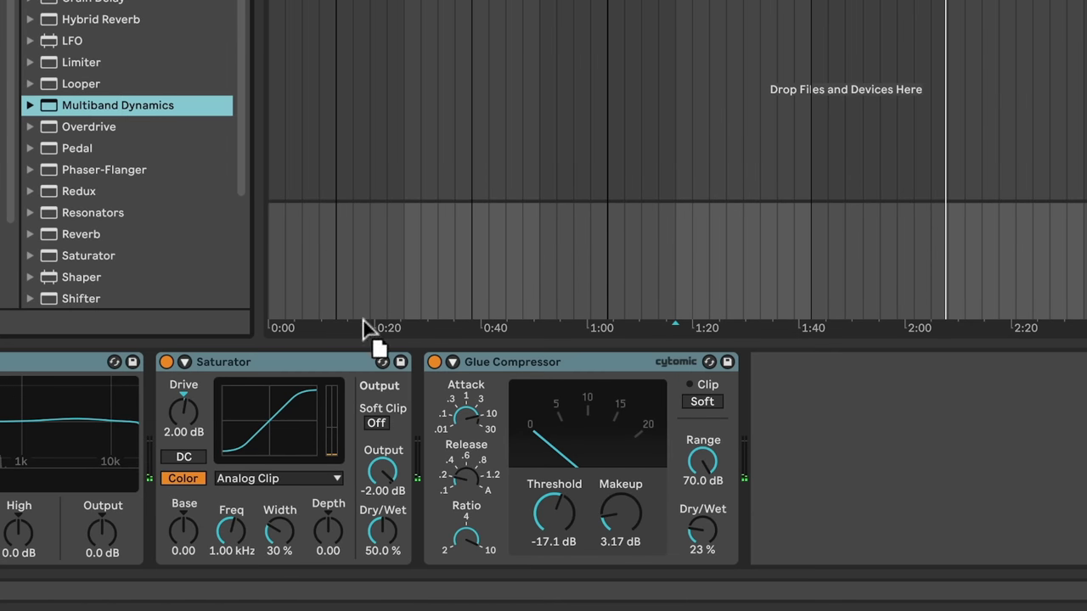
drag(363, 321, 418, 407)
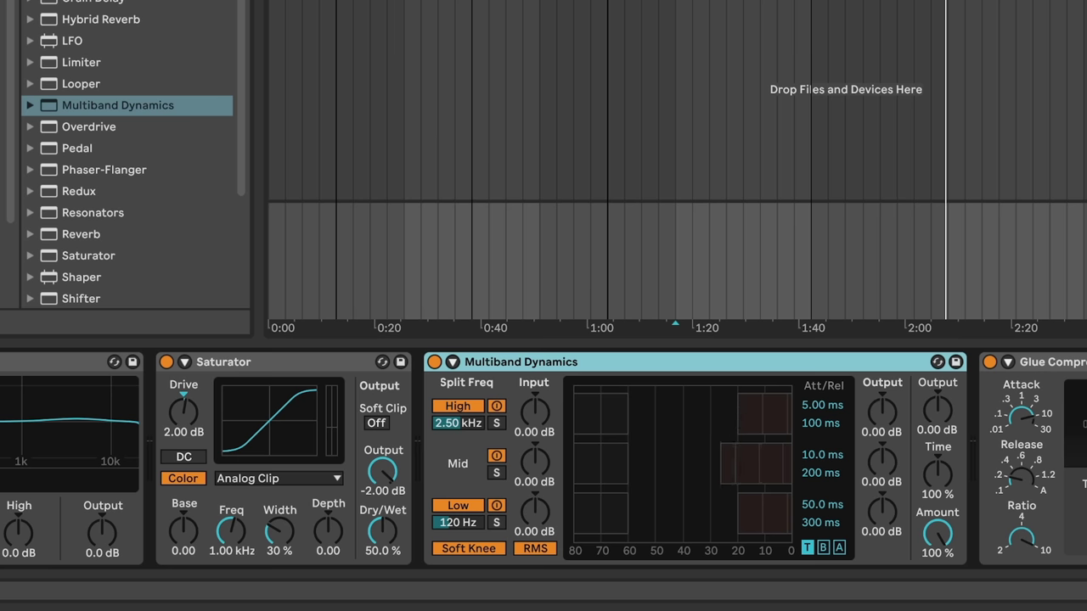
key(space)
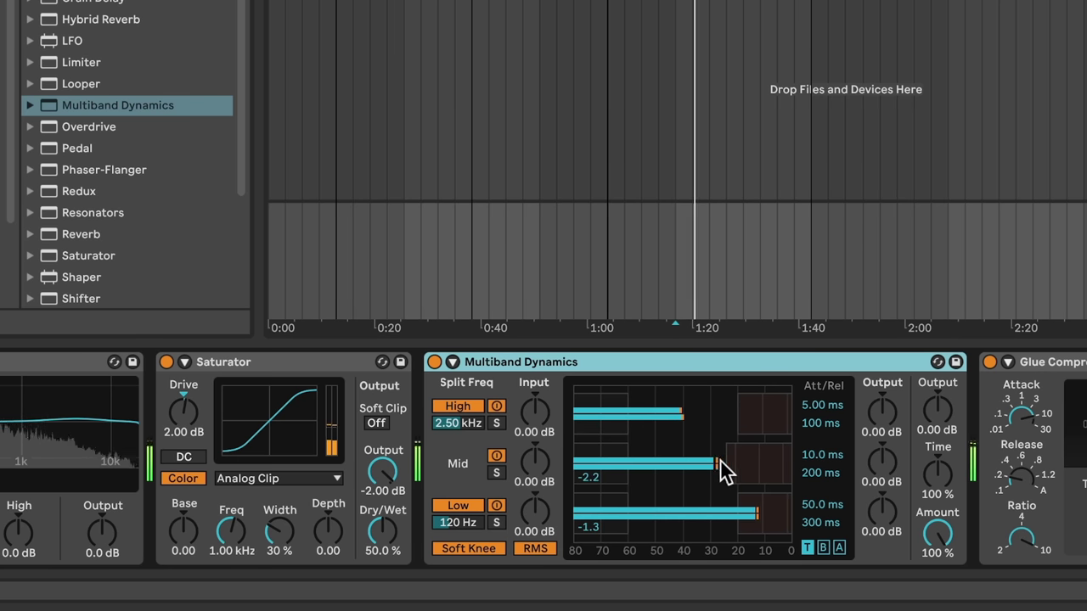
- Set the Low, Mid and High band Input gains of Multiband Dynamics to 5.00 dB each
drag(533, 512, 526, 508)
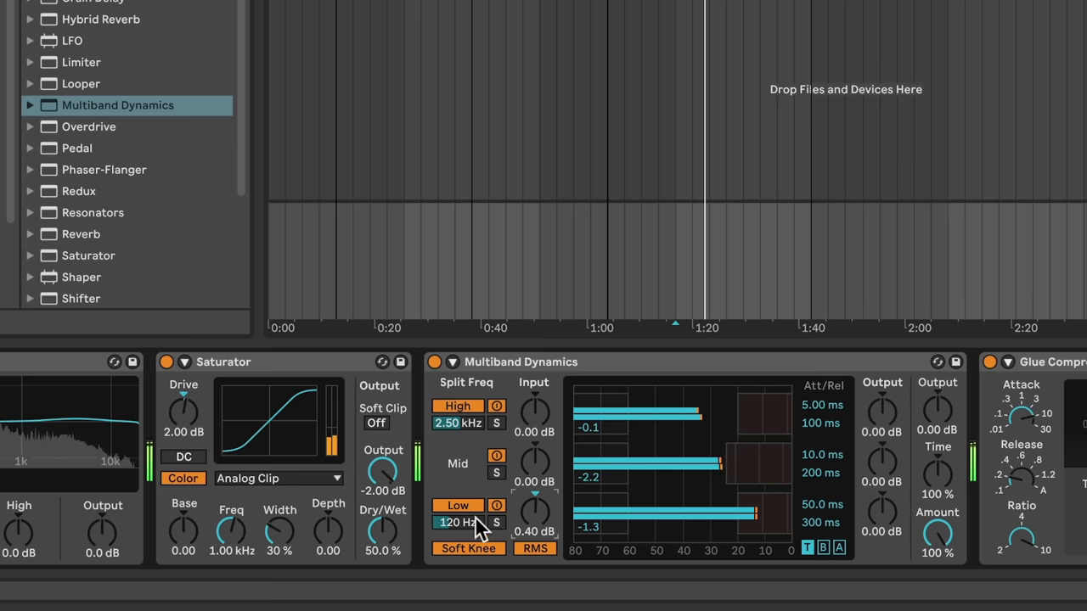
text(5)
key(Return)
click(532, 461)
text(5)
key(Return)
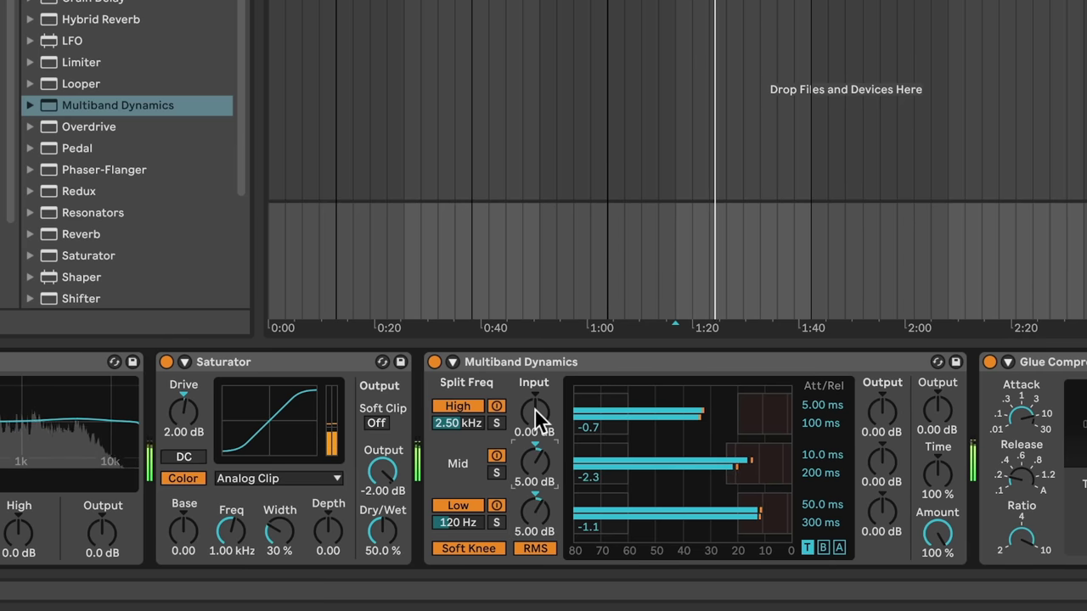
click(534, 409)
text(5)
key(Return)
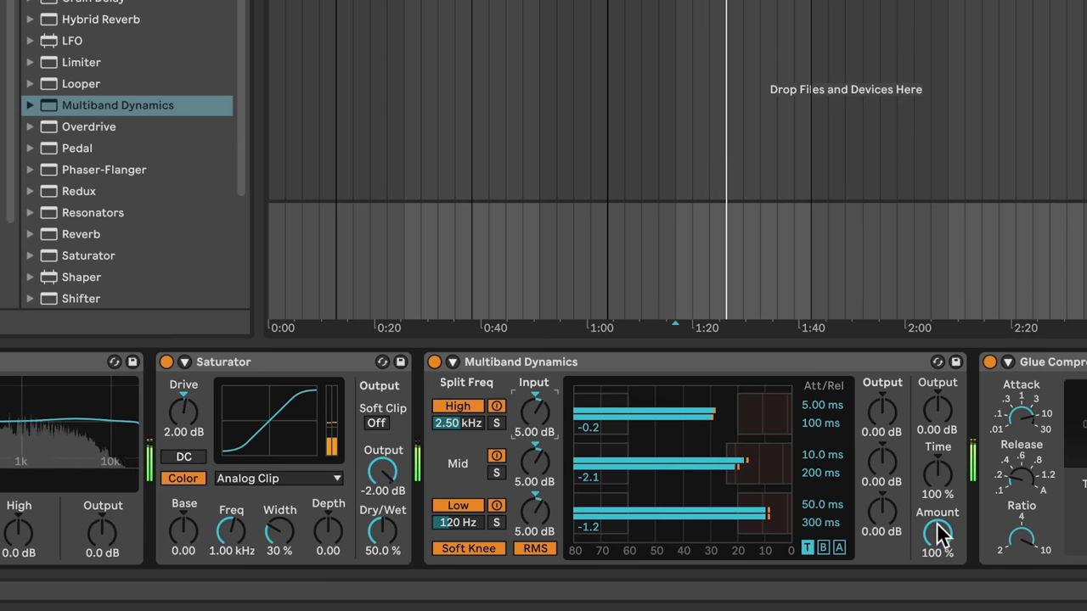
- Audition Multiband Dynamics at Amounts between 0% and 100%, settling on Amount 14% and overall Output -4.00 dB
drag(937, 533, 937, 592)
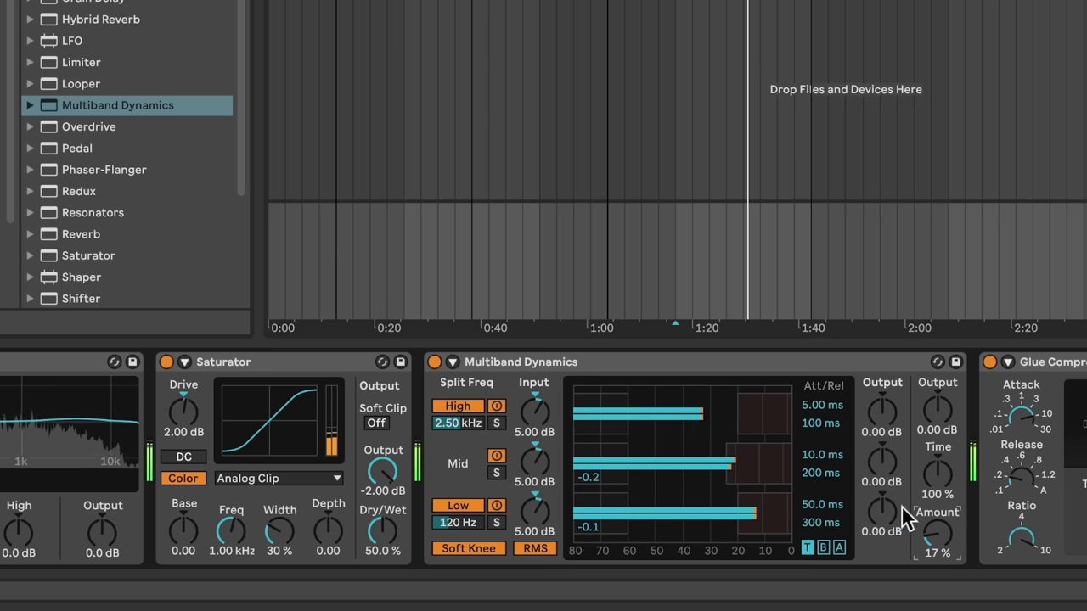
drag(770, 461, 769, 462)
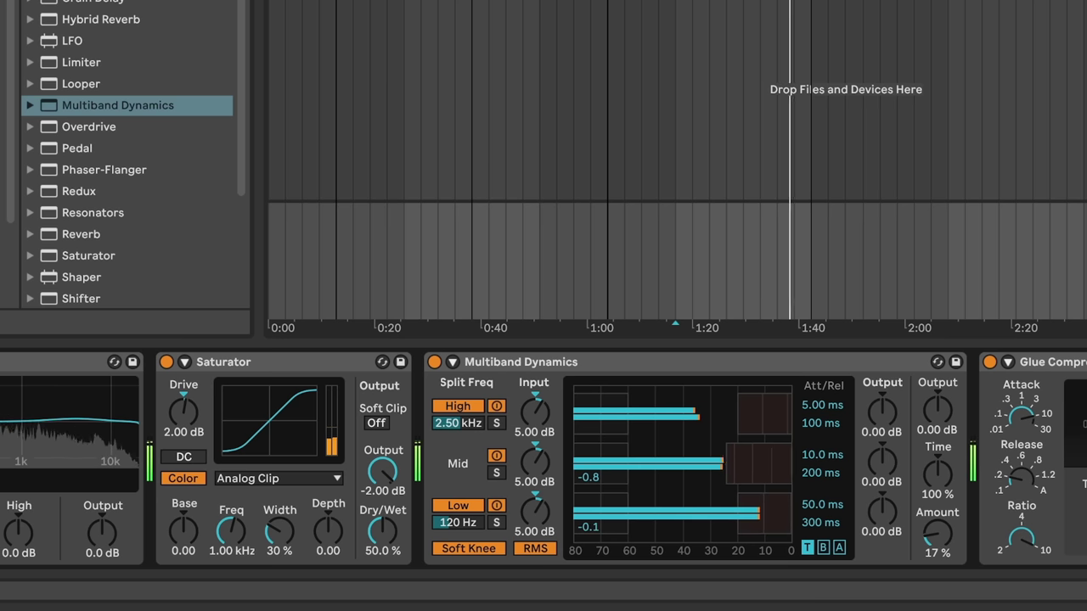
drag(938, 534, 937, 482)
drag(937, 410, 929, 462)
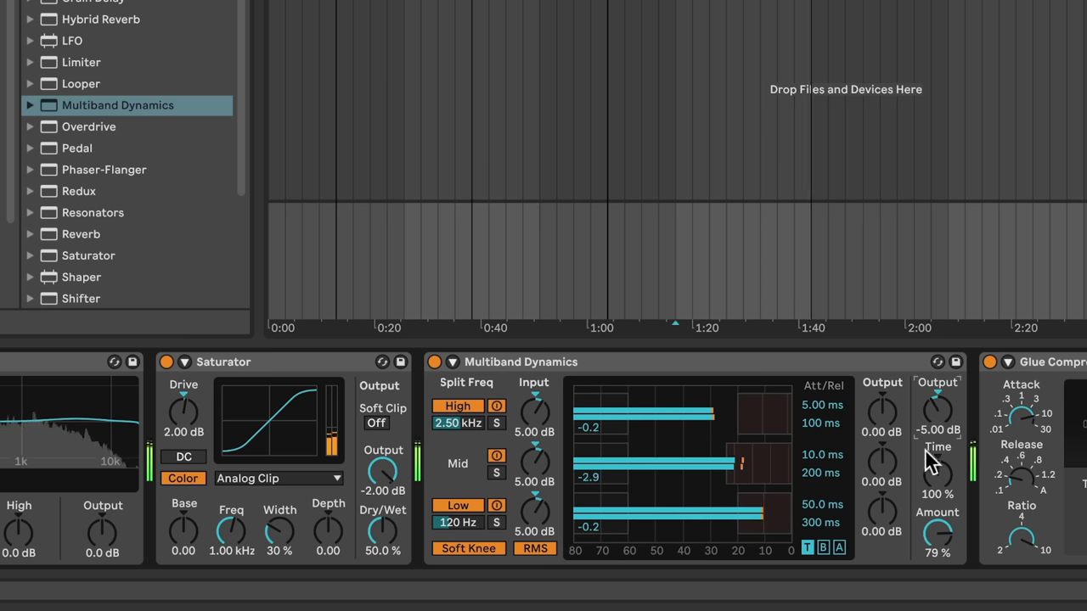
key(space)
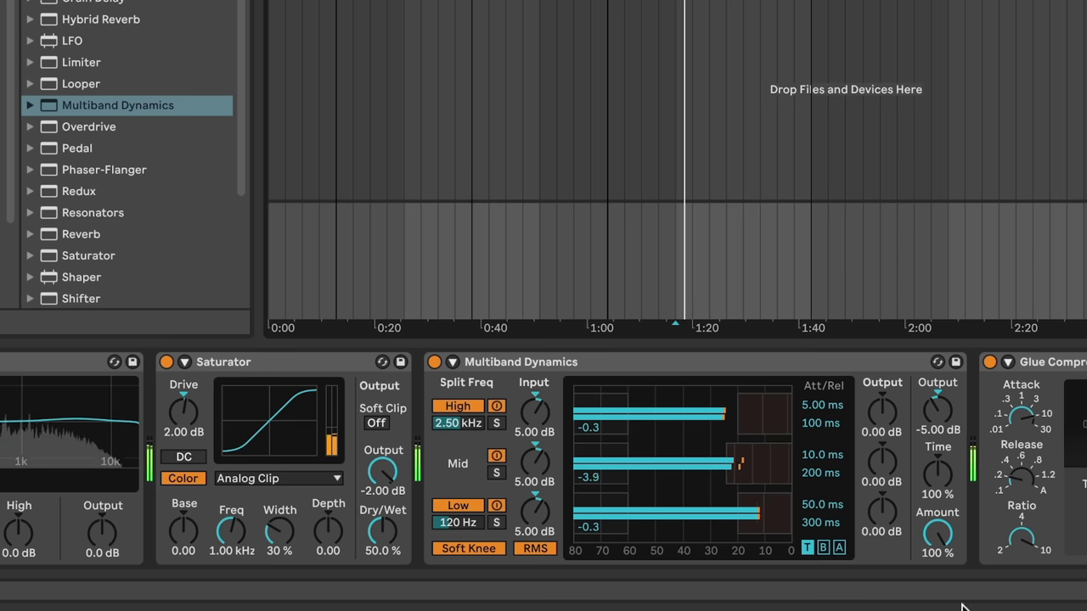
drag(934, 527, 934, 607)
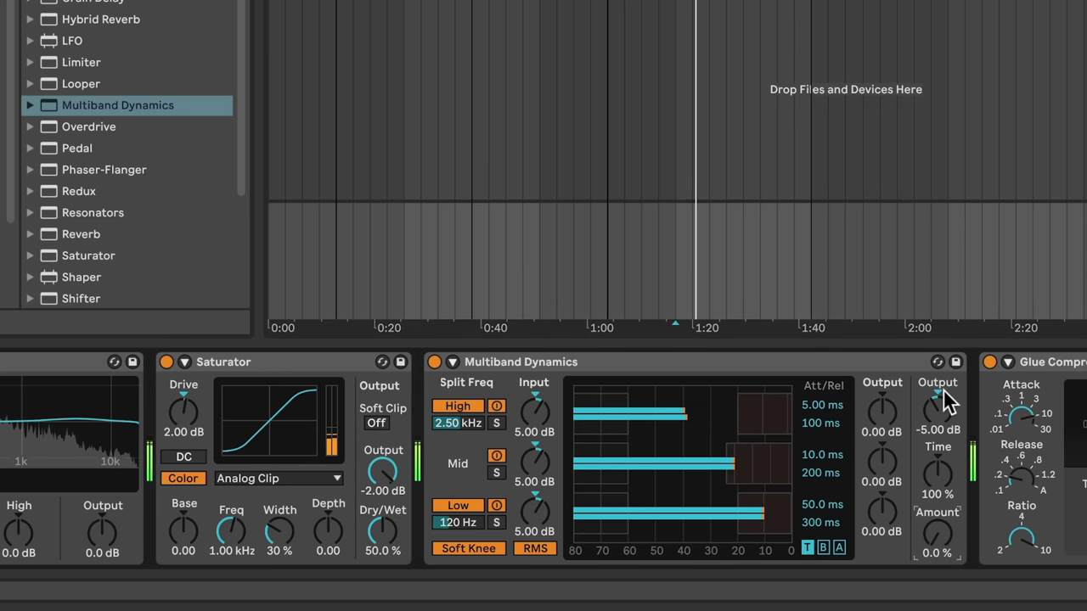
drag(947, 403, 947, 396)
mouse_move(954, 509)
mouse_down()
mouse_move(937, 450)
mouse_move(938, 518)
mouse_up()
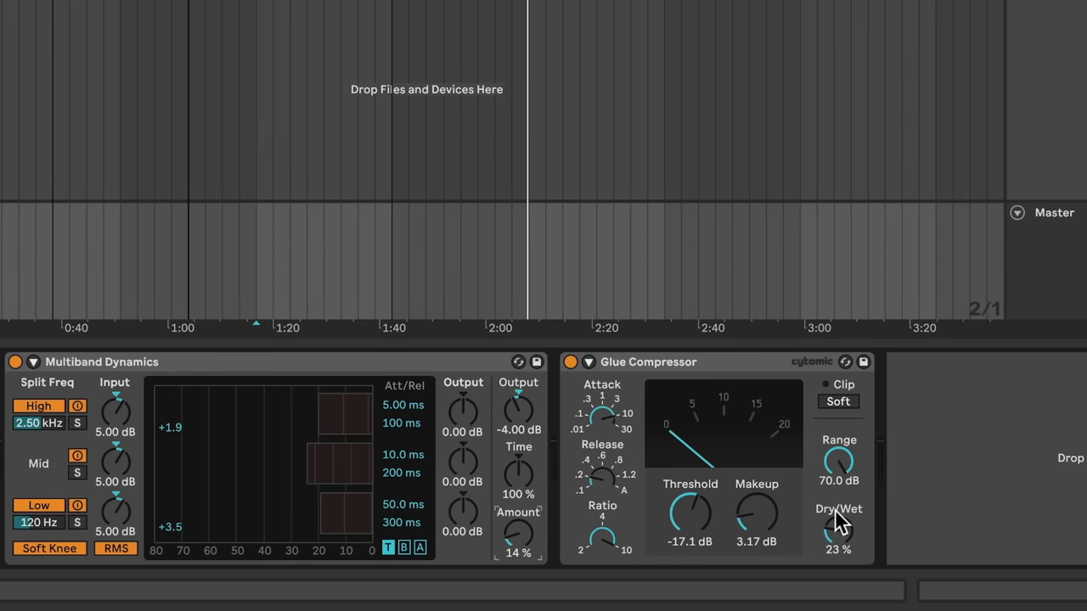
- Enable Soft clipping on the Glue Compressor and add a Limiter after it with Gain 3.00 dB
click(838, 403)
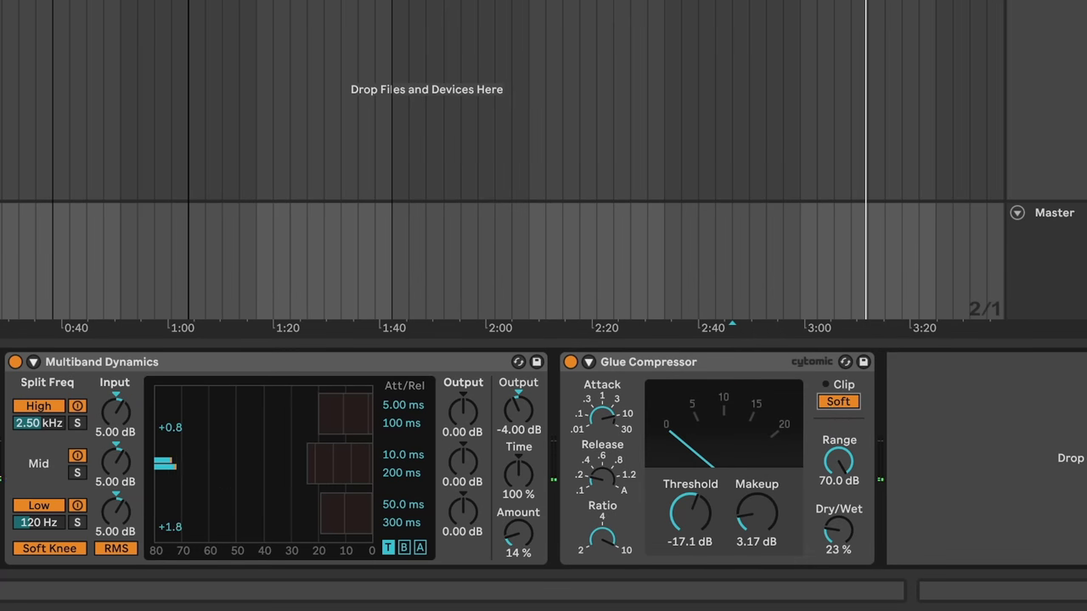
click(958, 488)
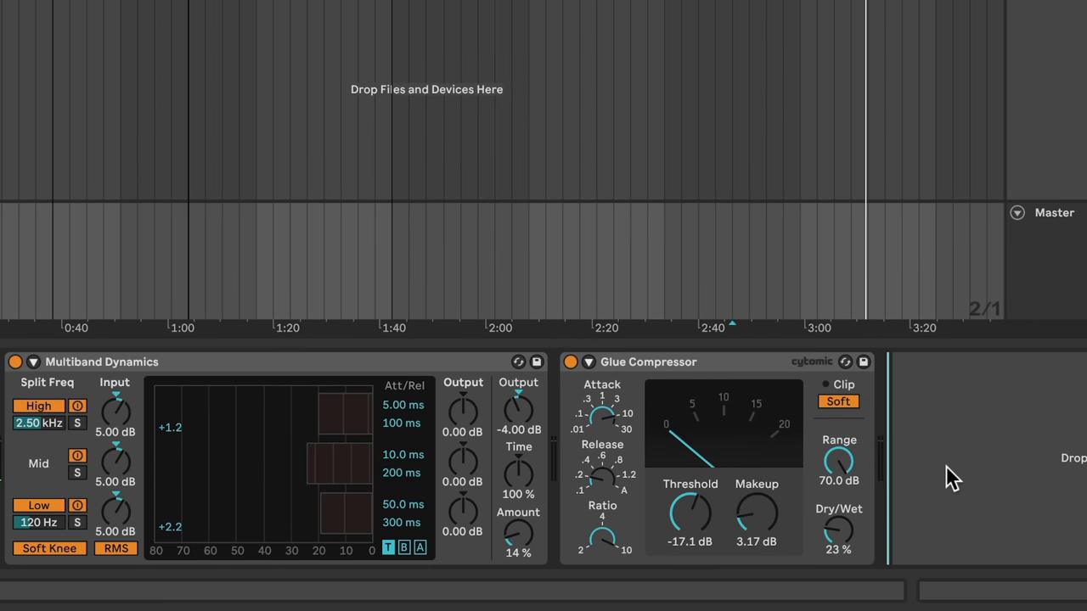
drag(946, 465, 946, 465)
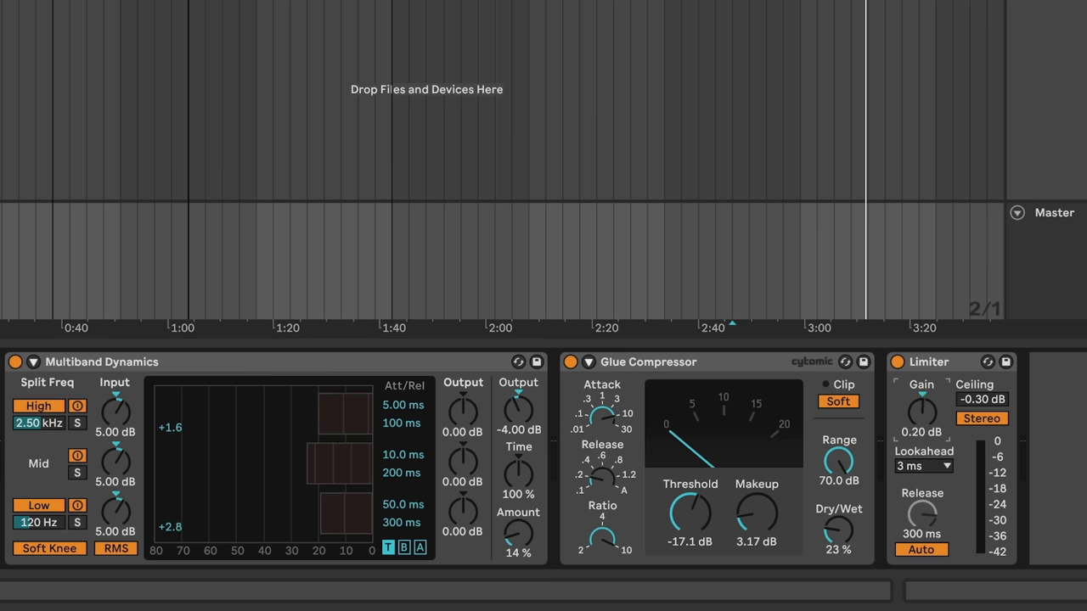
drag(911, 437, 911, 426)
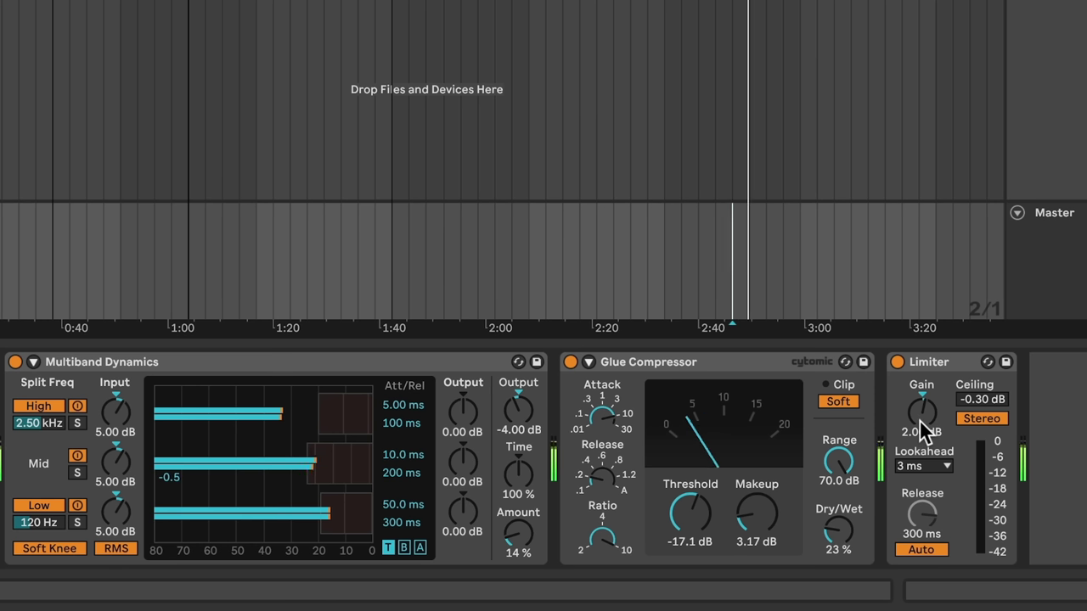
click(921, 424)
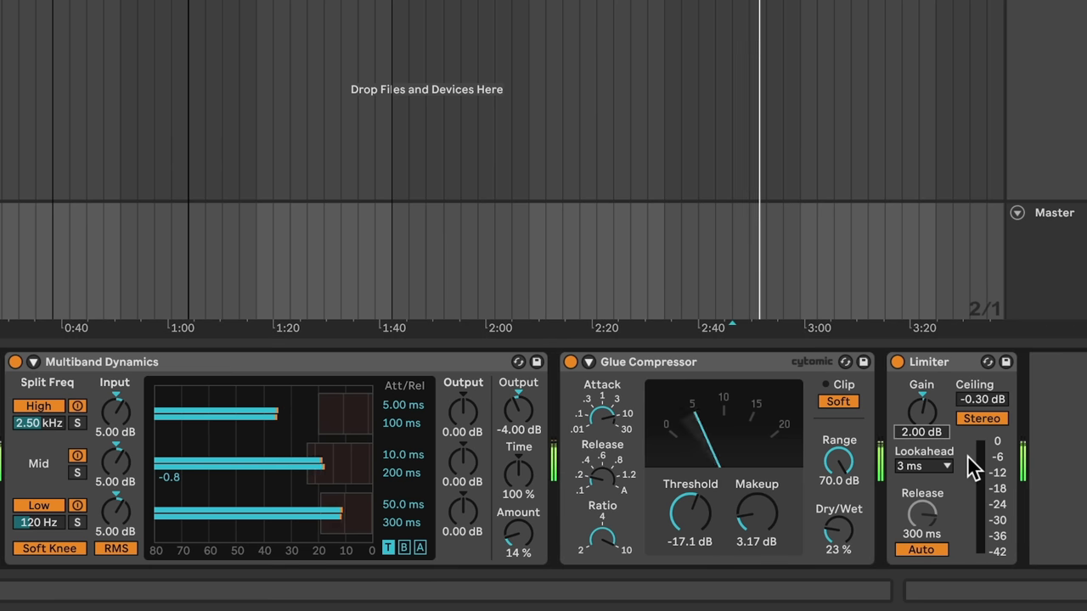
text(3)
key(Return)
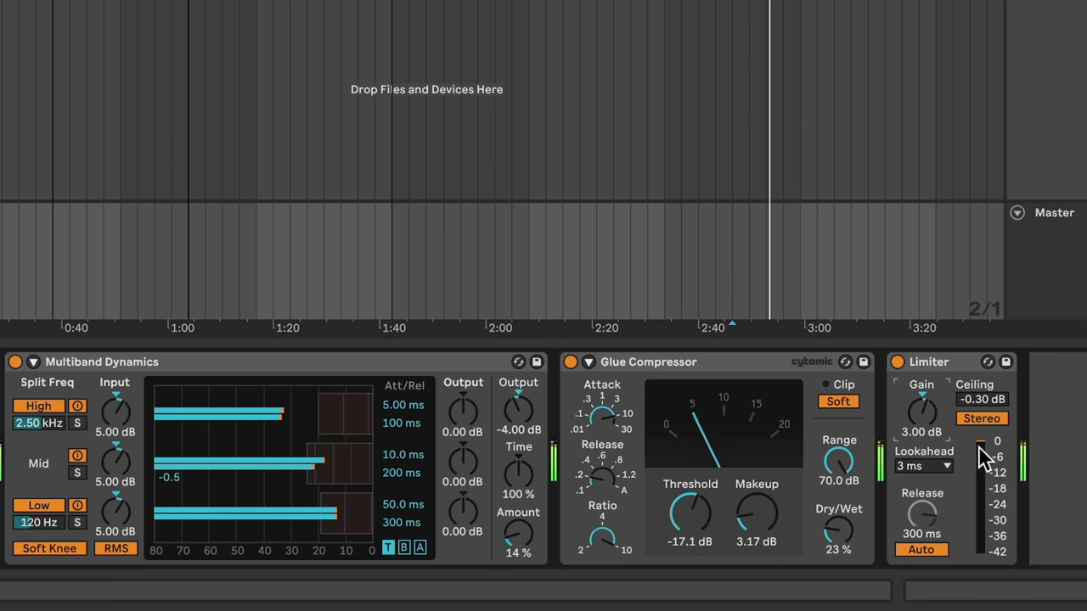
- Bypass all devices in the Master chain together during playback to hear the song unprocessed
click(946, 360)
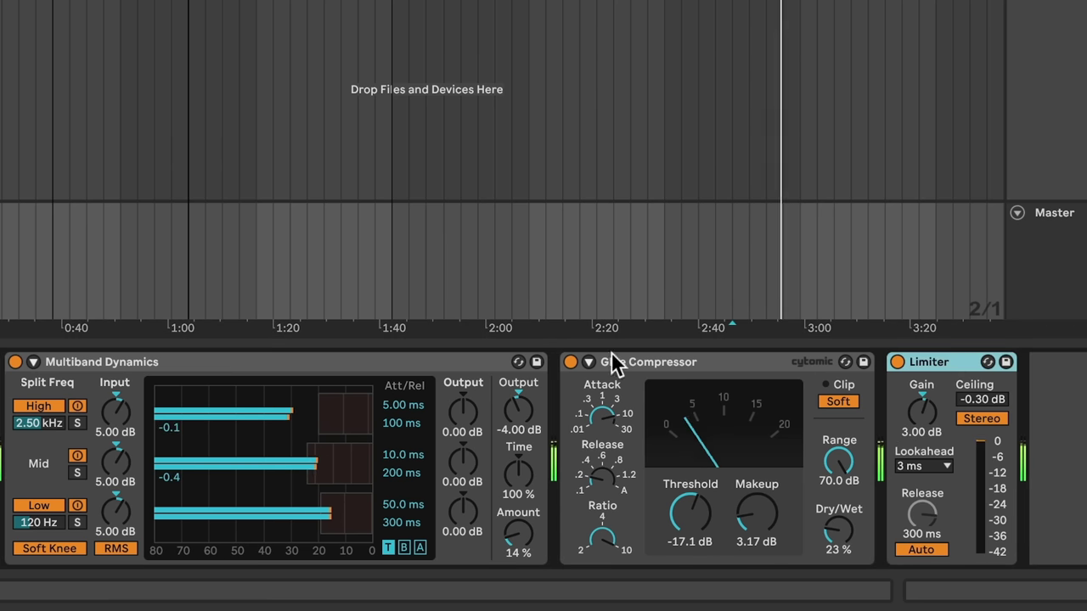
key(ctrl+a)
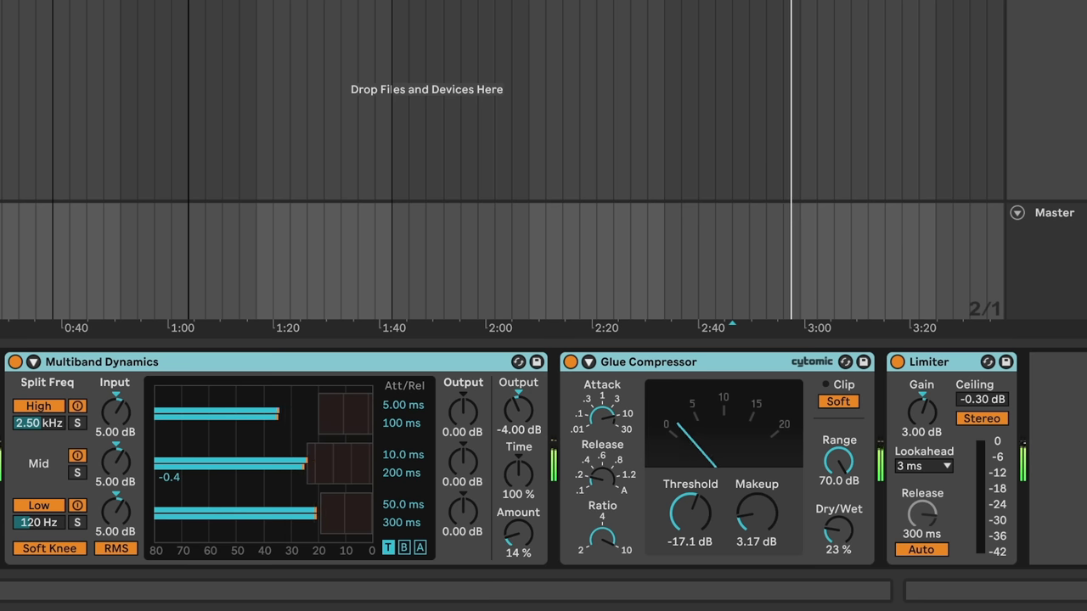
key(0)
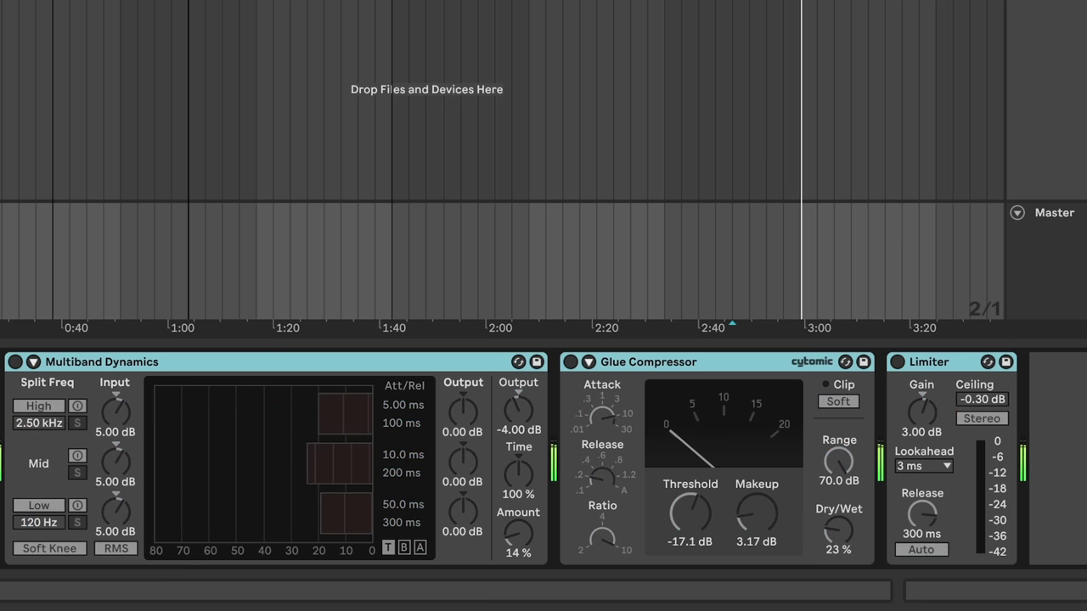